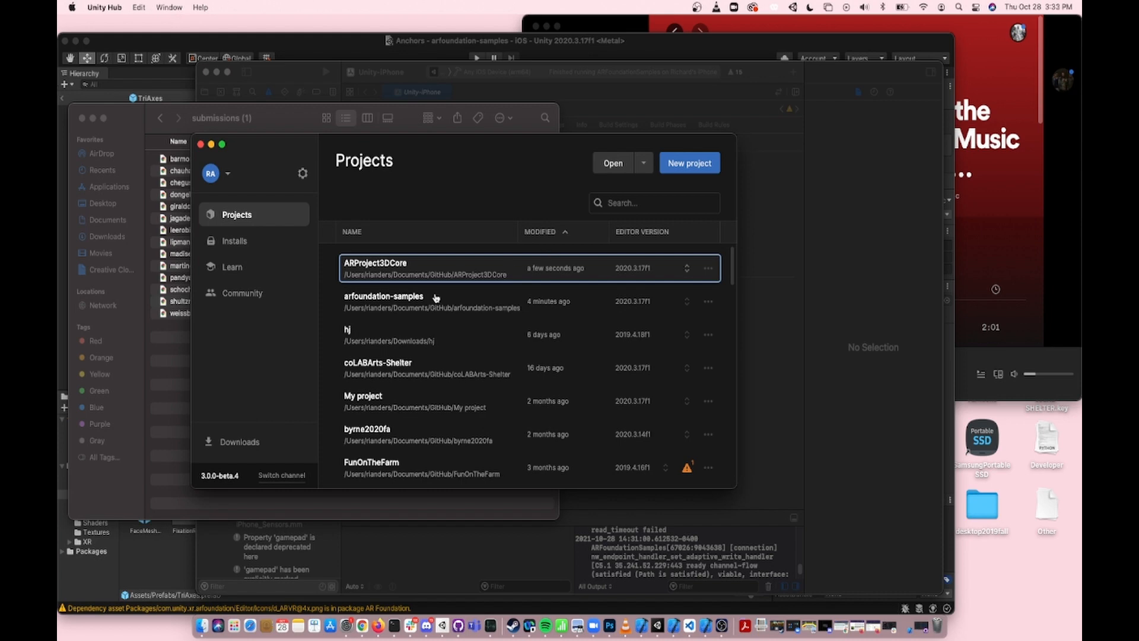
- Open the ARProject3DCore project and show the contents of its Sprites assets folder
{"action": "left_click", "coordinate": [408, 272]}
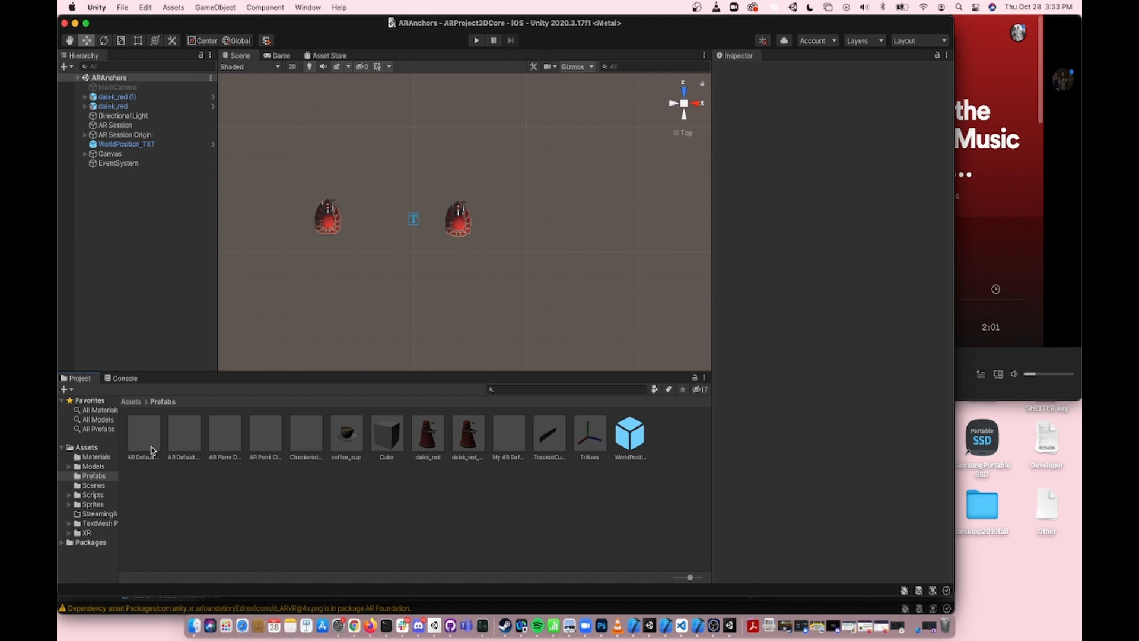
{"action": "left_click", "coordinate": [138, 402]}
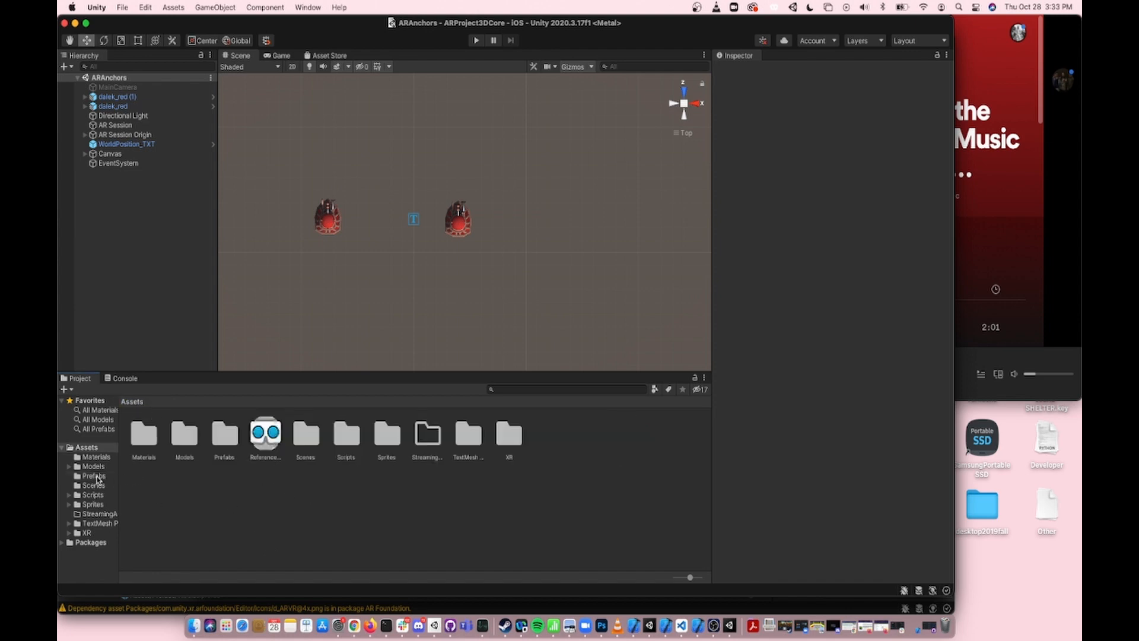
{"action": "left_click", "coordinate": [100, 504]}
{"action": "left_click", "coordinate": [404, 554]}
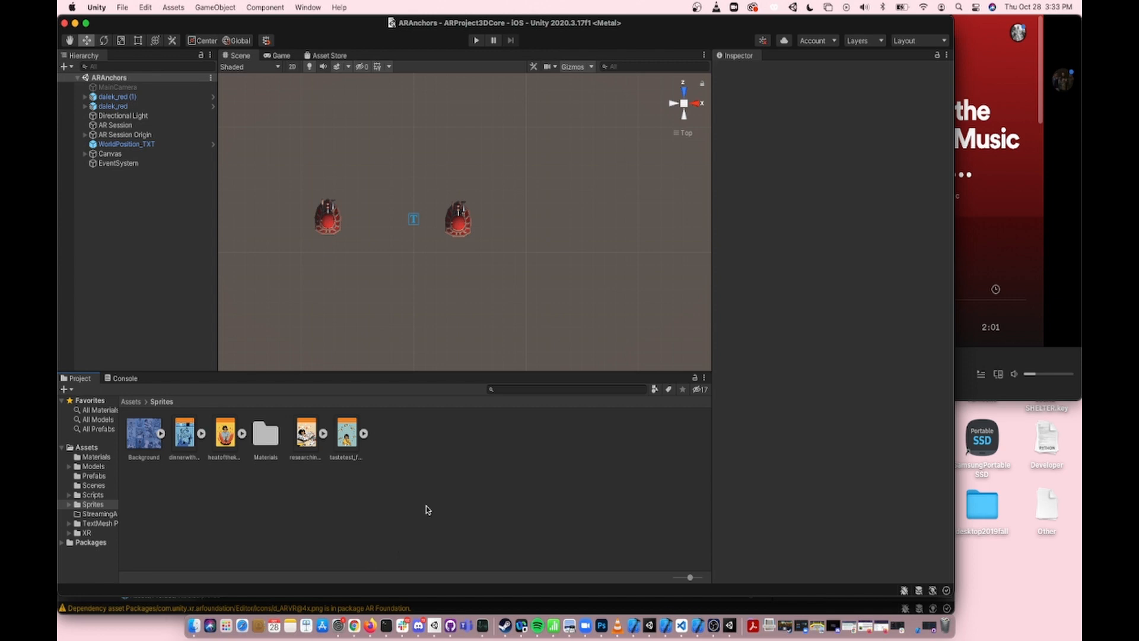
- Switch to Finder, minimize the submissions window and show the Desktop folder as icons
{"action": "key", "text": "super+Tab"}
{"action": "key", "text": "super+Tab"}
{"action": "key", "text": "super+Tab"}
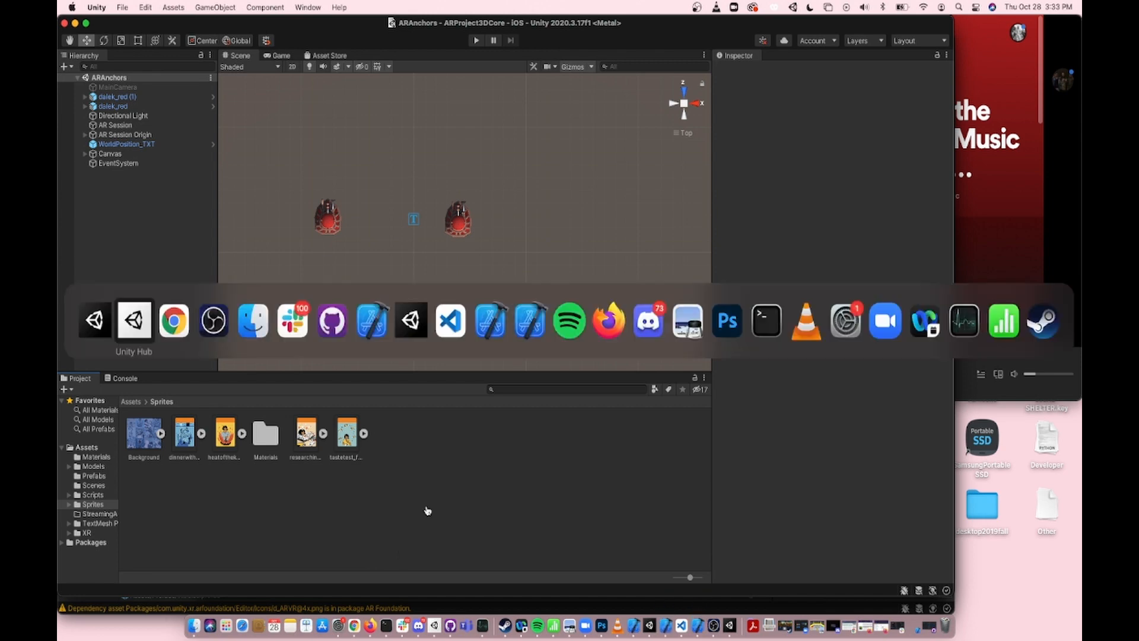
{"action": "key", "text": "super+Tab"}
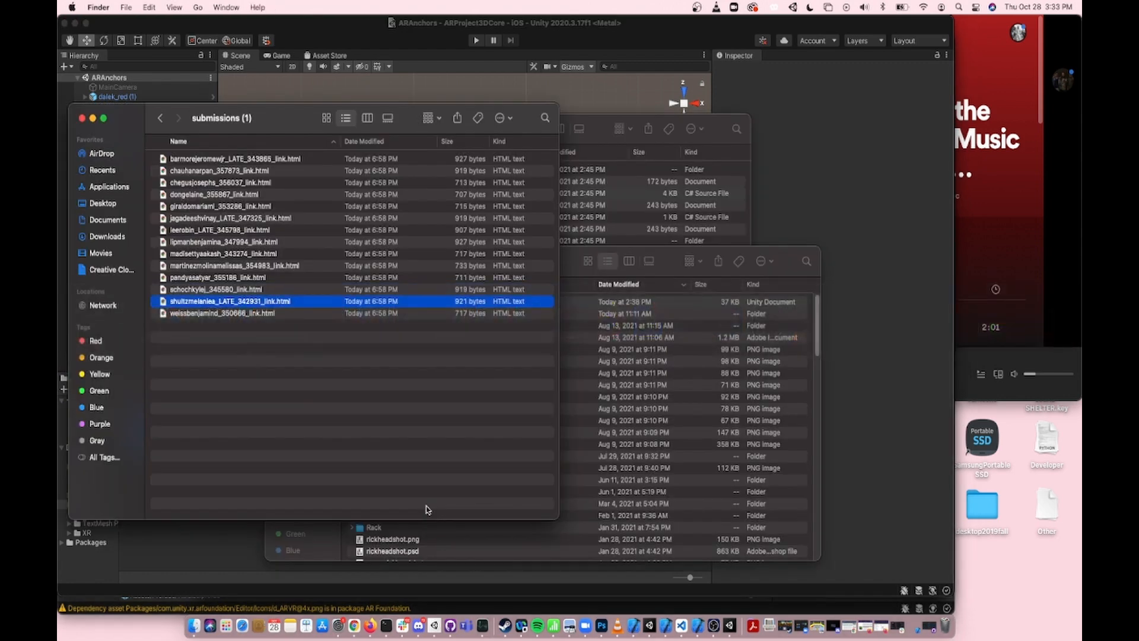
{"action": "left_click", "coordinate": [92, 118]}
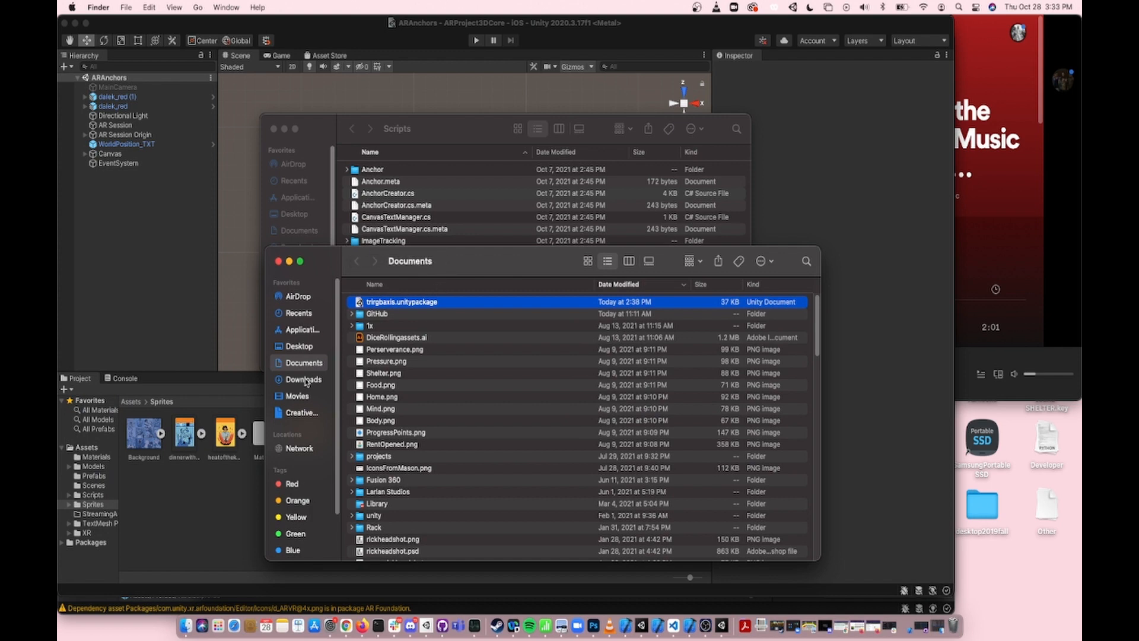
{"action": "left_click", "coordinate": [299, 347]}
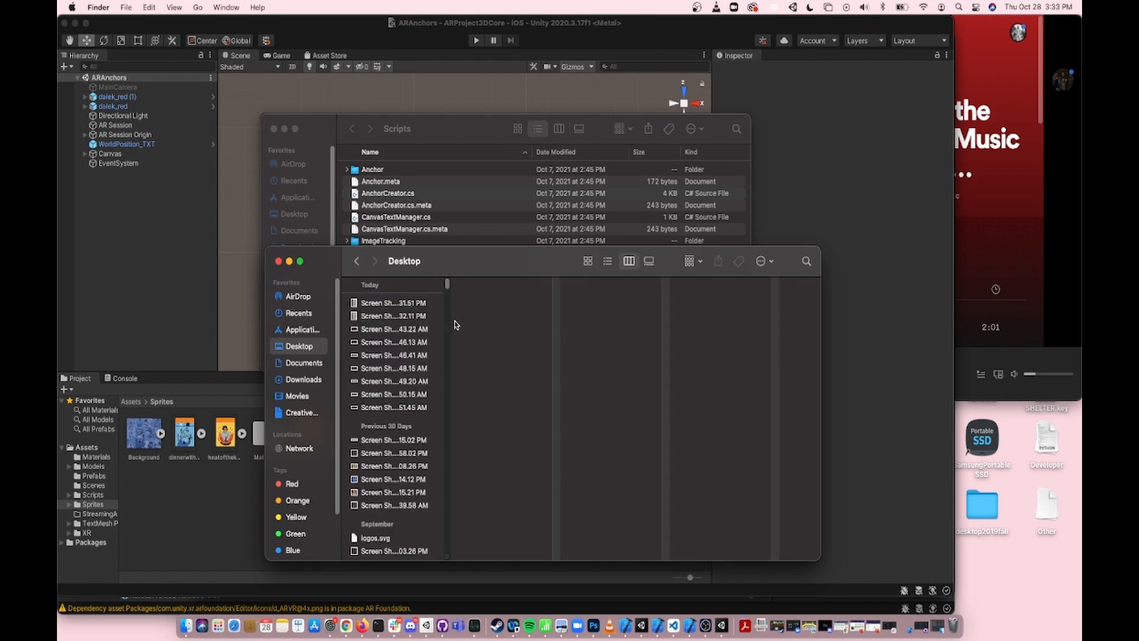
{"action": "left_click", "coordinate": [588, 261]}
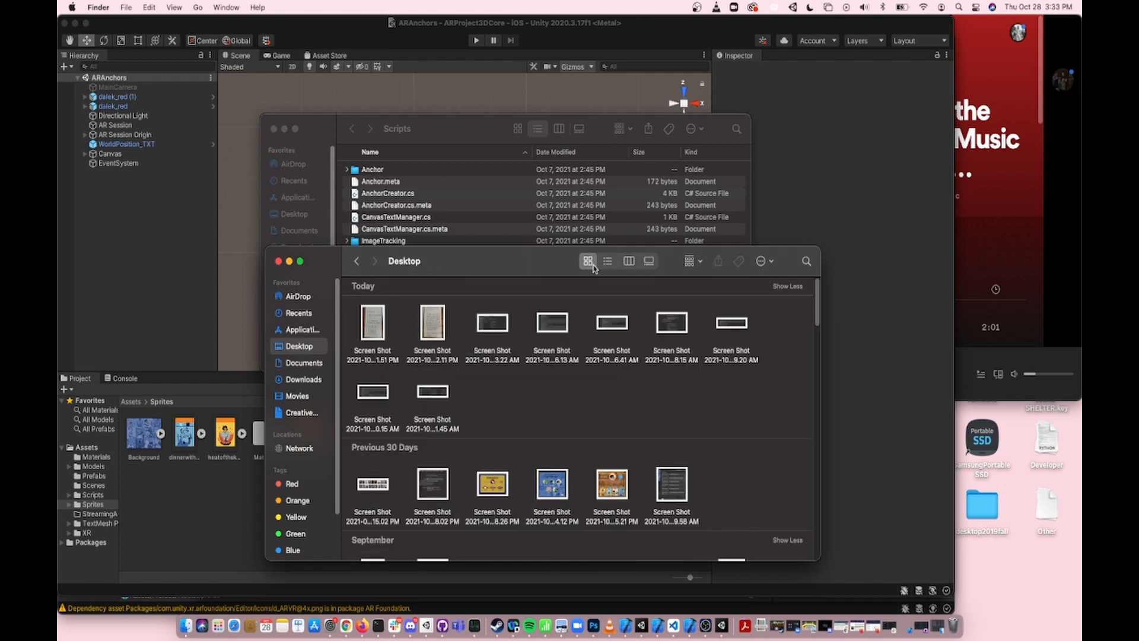
- Preview today's first two screenshots on the Desktop to identify the sketched menu images
{"action": "left_click", "coordinate": [374, 324]}
{"action": "key", "text": "space"}
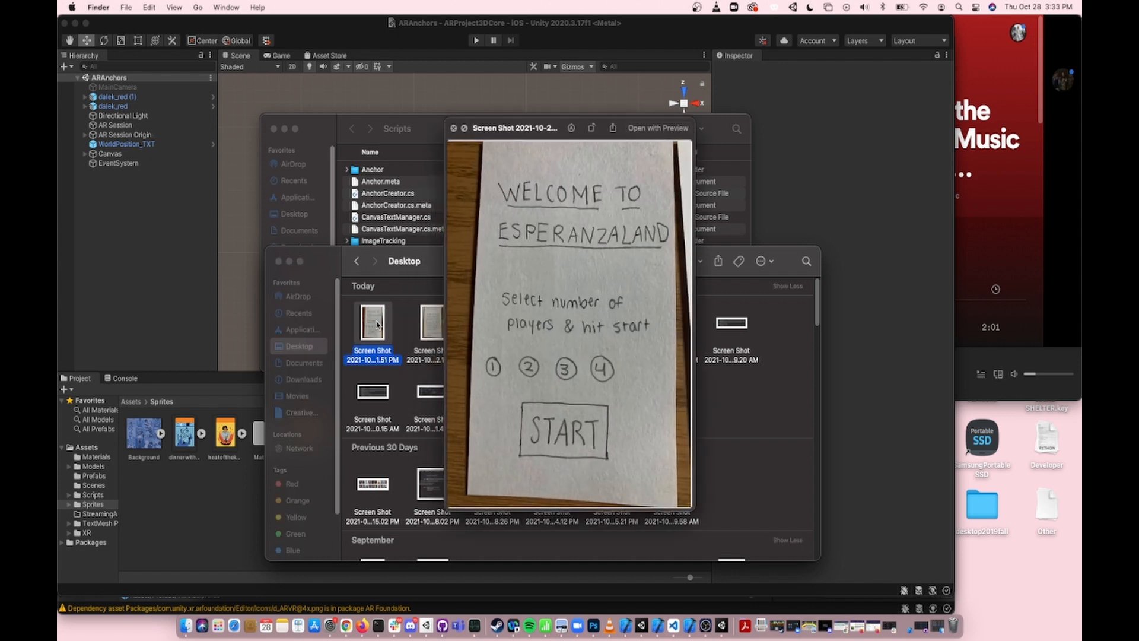
{"action": "key", "text": "space"}
{"action": "left_click", "coordinate": [429, 326]}
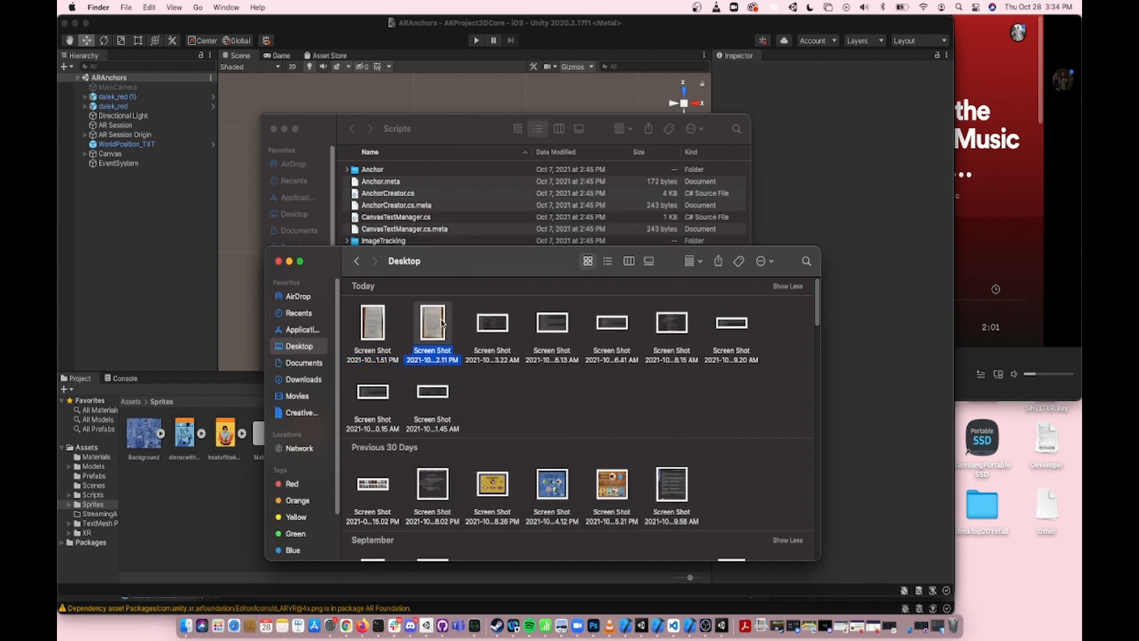
{"action": "key", "text": "space"}
{"action": "key", "text": "space"}
- Clear the Finder windows away from the assets area and import today's first Desktop screenshot into Unity's Sprites folder
{"action": "left_click_drag", "start_coordinate": [433, 261], "coordinate": [631, 271]}
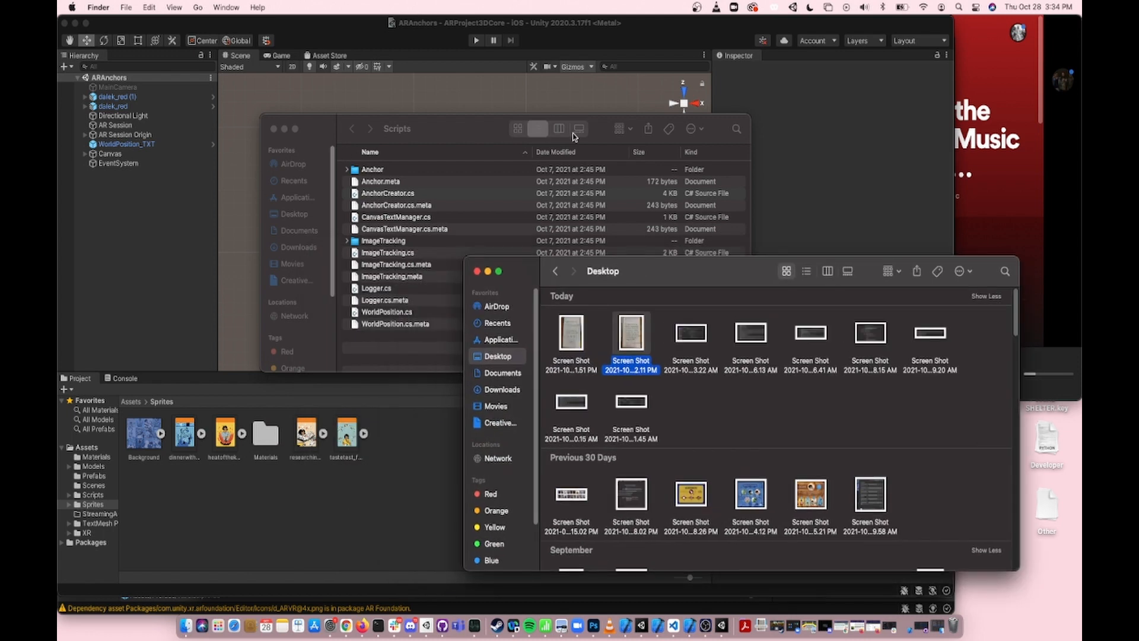
{"action": "left_click", "coordinate": [284, 128]}
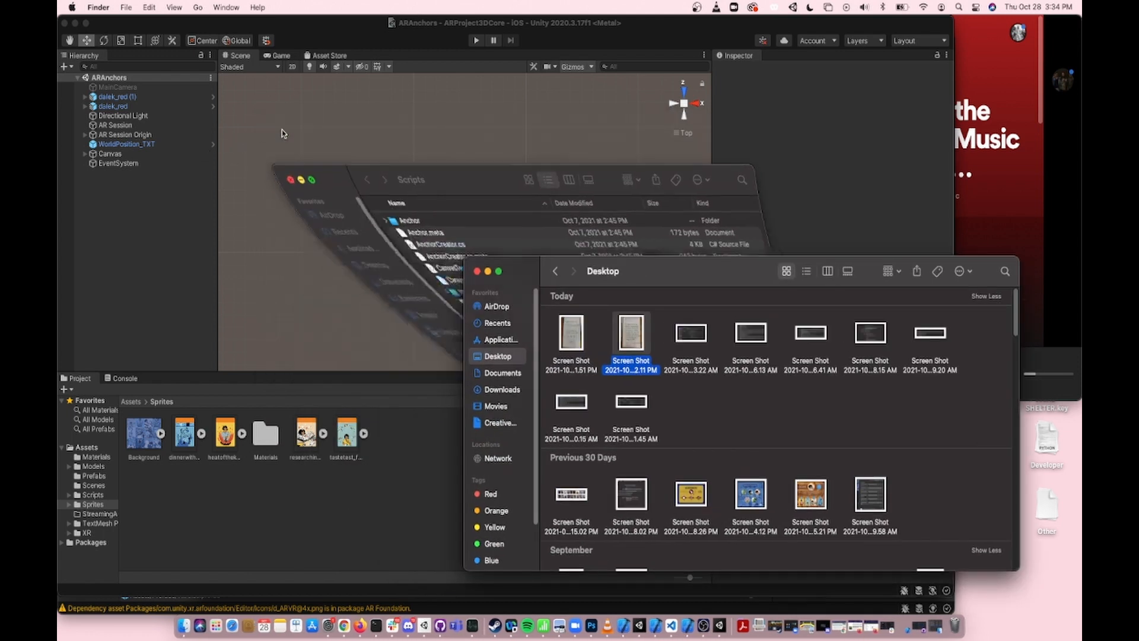
{"action": "left_click_drag", "start_coordinate": [571, 339], "coordinate": [391, 505]}
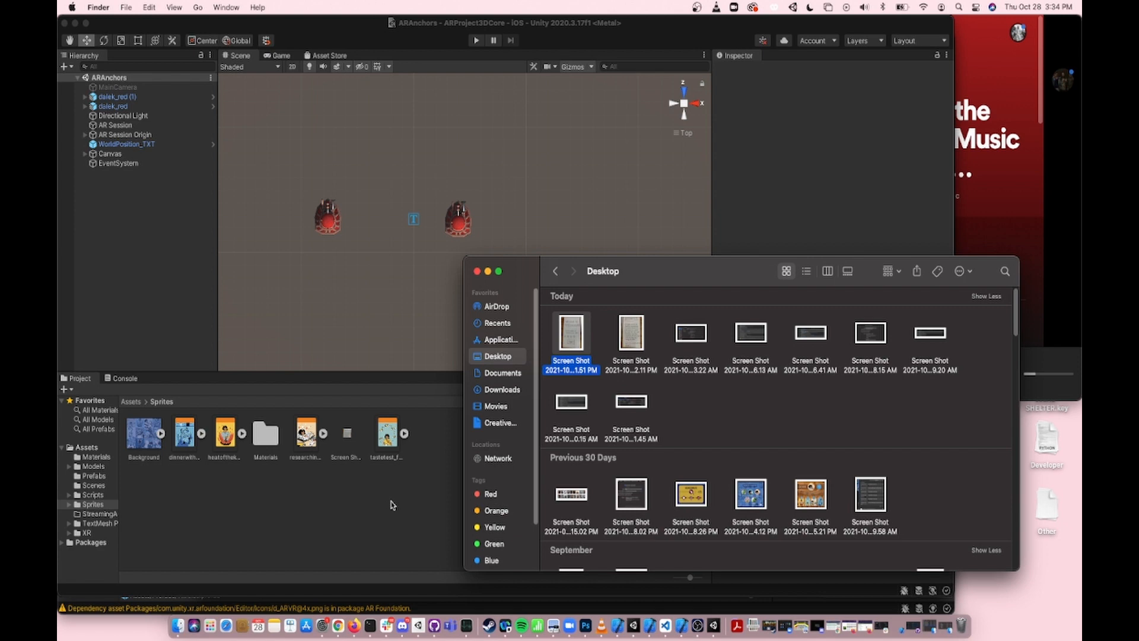
{"action": "left_click", "coordinate": [392, 505]}
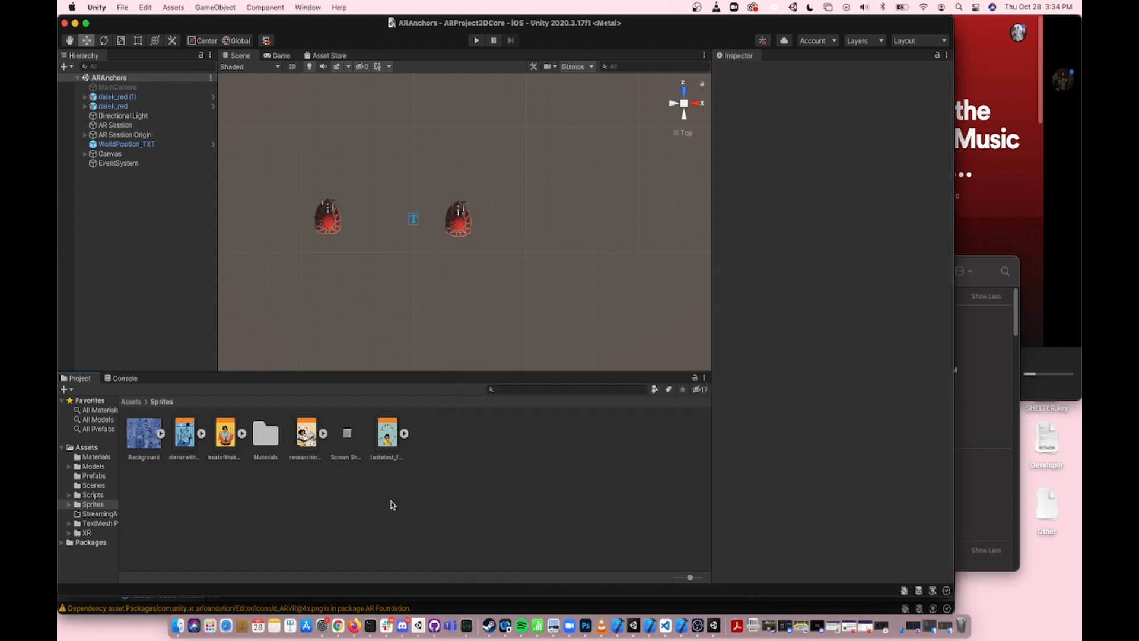
- Set the imported screenshot's texture type to Sprite (2D and UI) and apply the import settings
{"action": "left_click", "coordinate": [348, 435]}
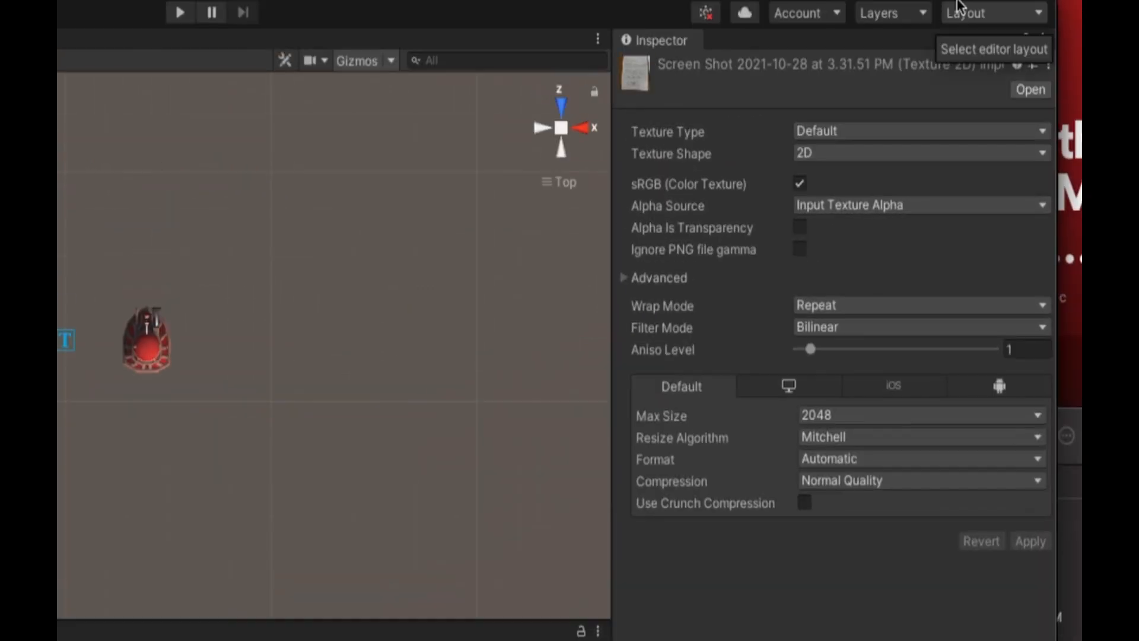
{"action": "left_click", "coordinate": [821, 131]}
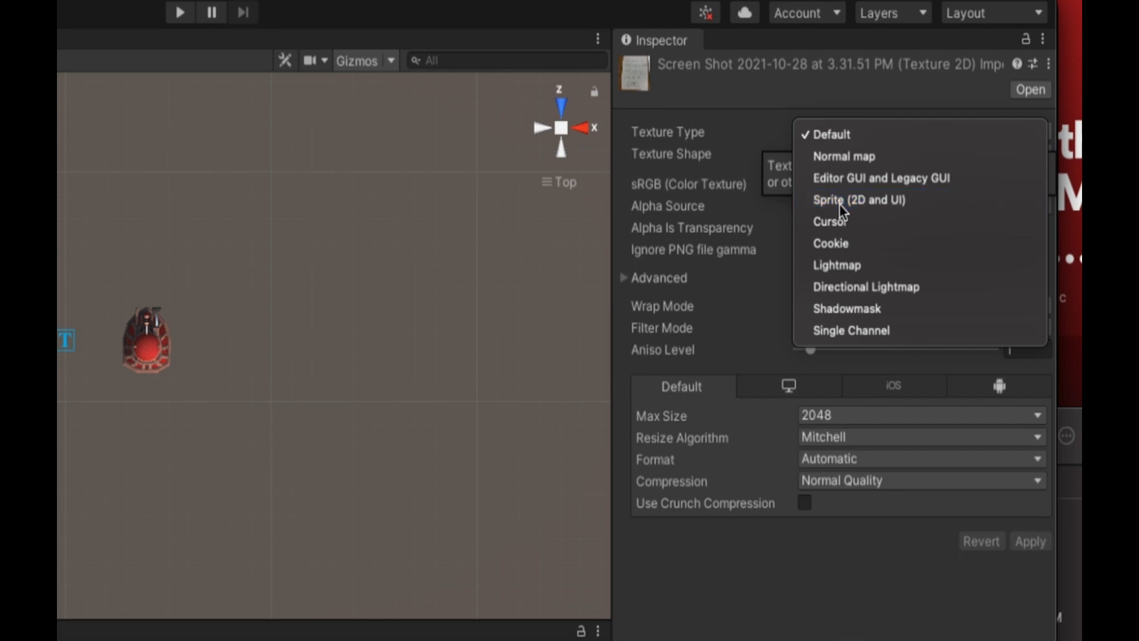
{"action": "left_click", "coordinate": [840, 202]}
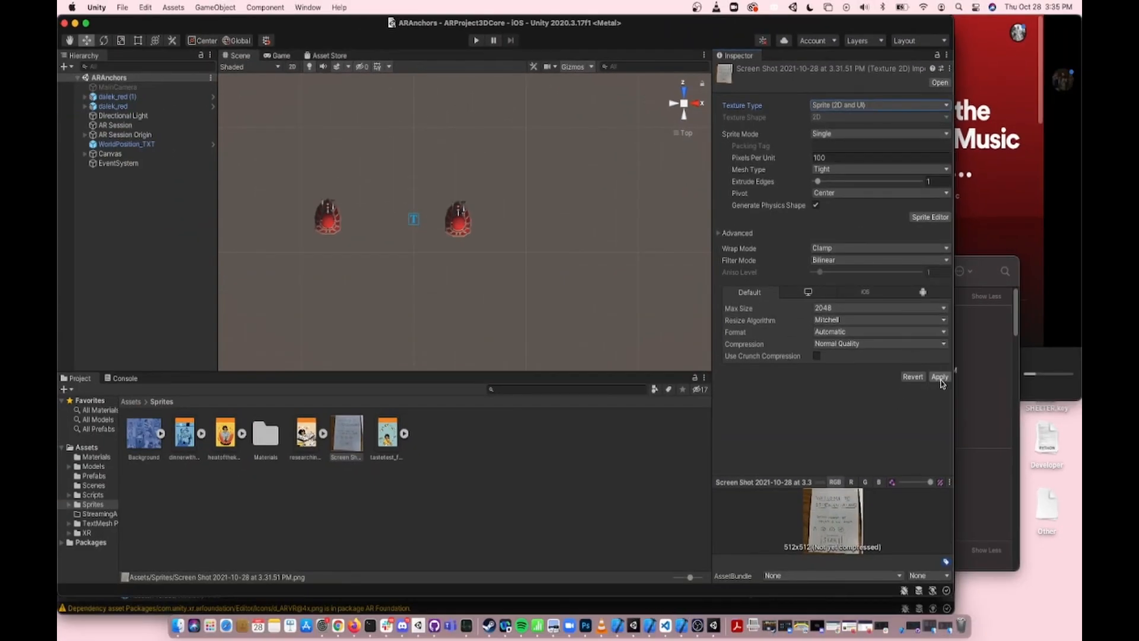
{"action": "left_click", "coordinate": [940, 380]}
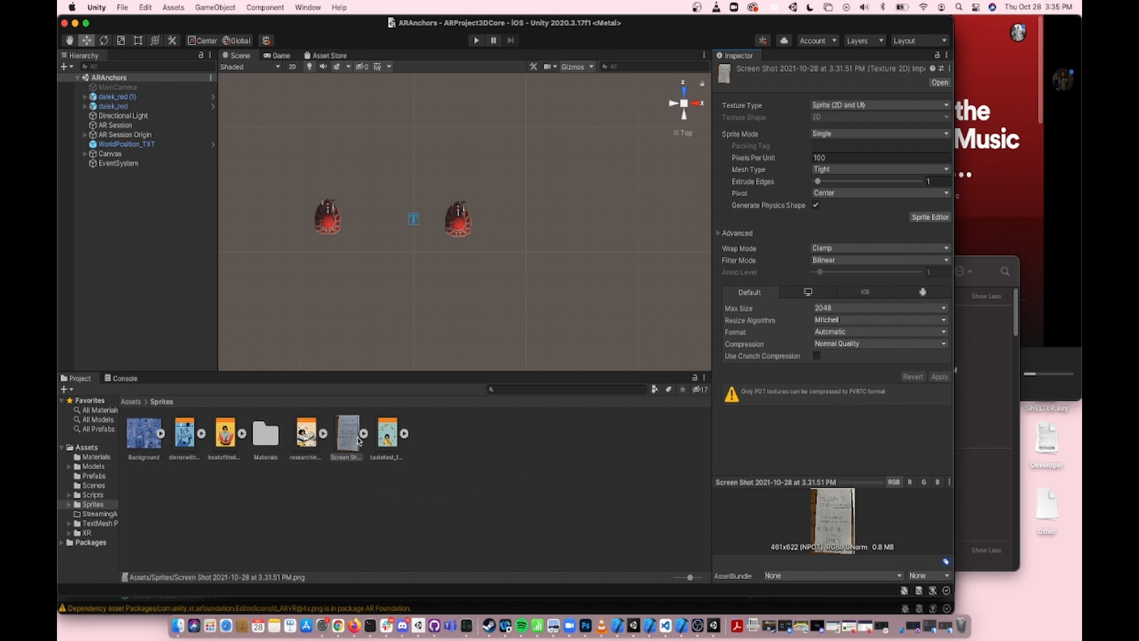
- Expand and collapse the imported screenshot asset to examine its generated sprite
{"action": "left_click", "coordinate": [366, 433]}
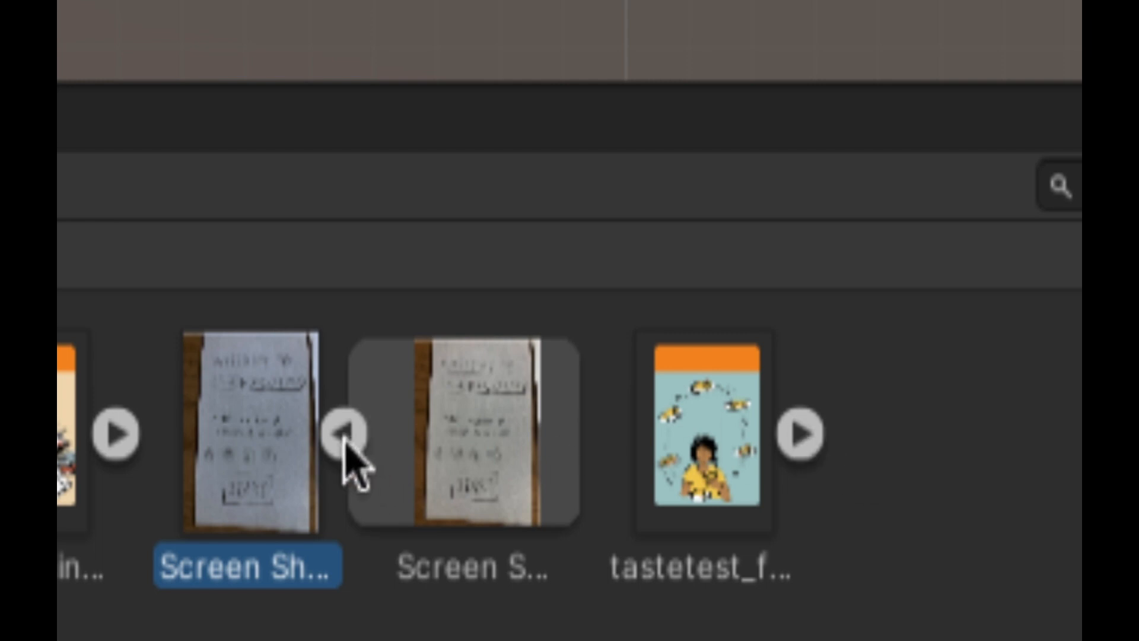
{"action": "left_click", "coordinate": [344, 434]}
{"action": "left_click", "coordinate": [345, 434]}
{"action": "left_click", "coordinate": [345, 434]}
{"action": "left_click", "coordinate": [344, 434]}
{"action": "left_click", "coordinate": [345, 445]}
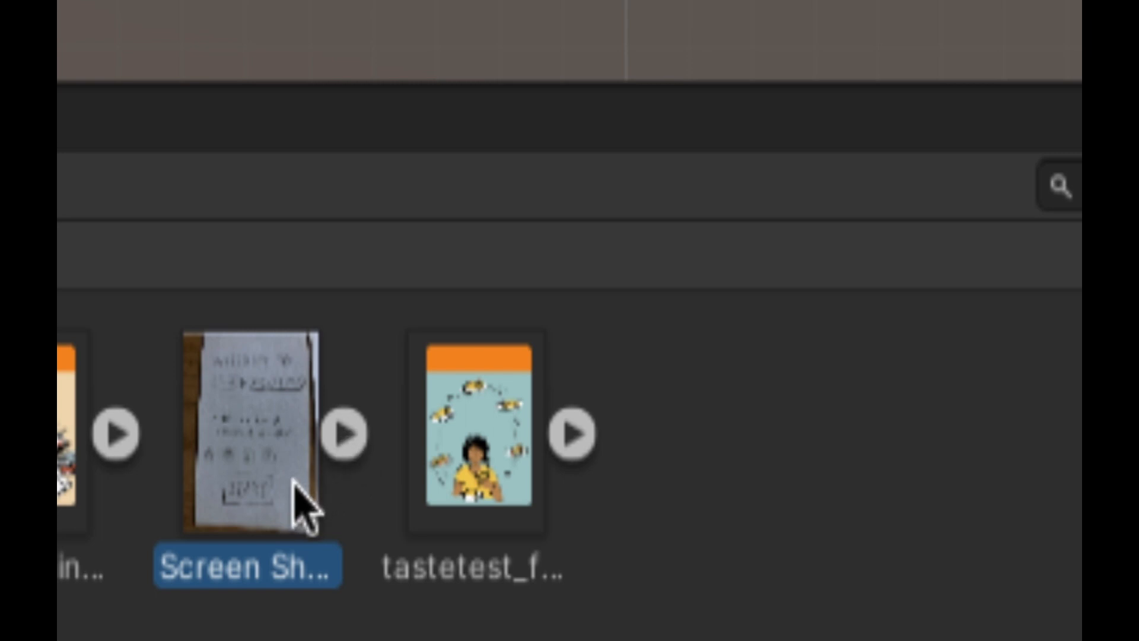
- Rename the imported screenshot asset to StartMenu
{"action": "right_click", "coordinate": [259, 546]}
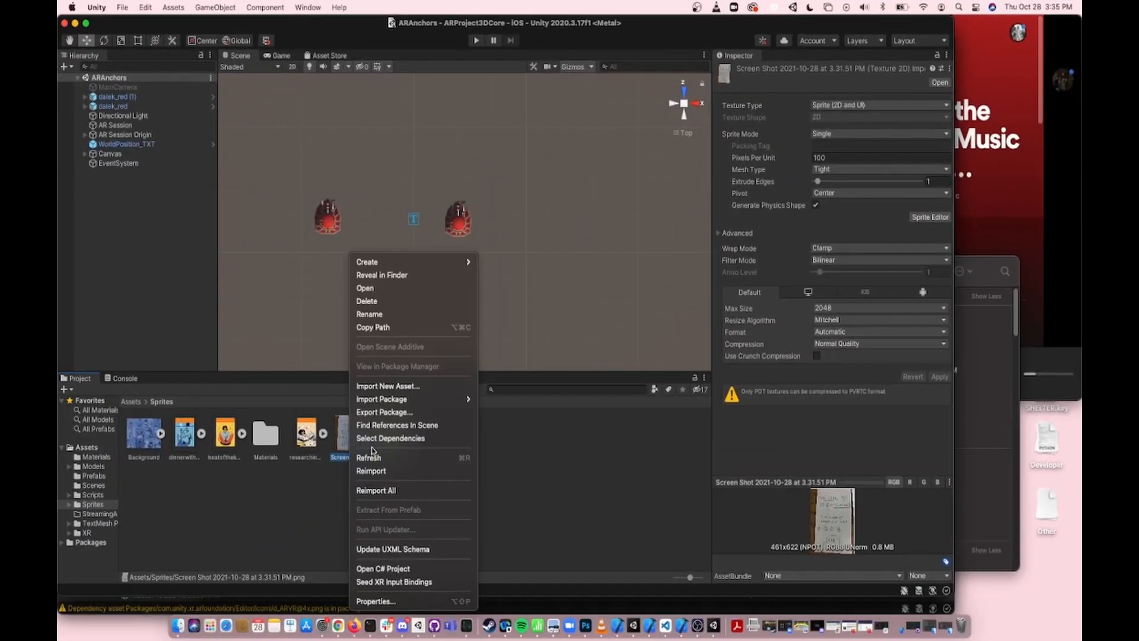
{"action": "left_click", "coordinate": [548, 526]}
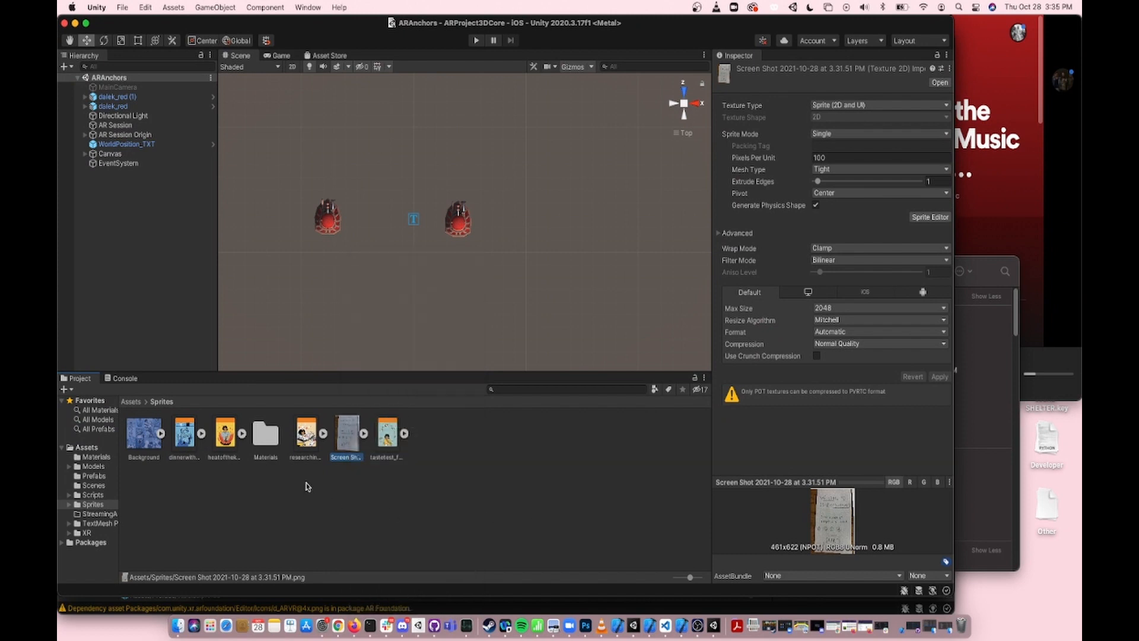
{"action": "right_click", "coordinate": [340, 460]}
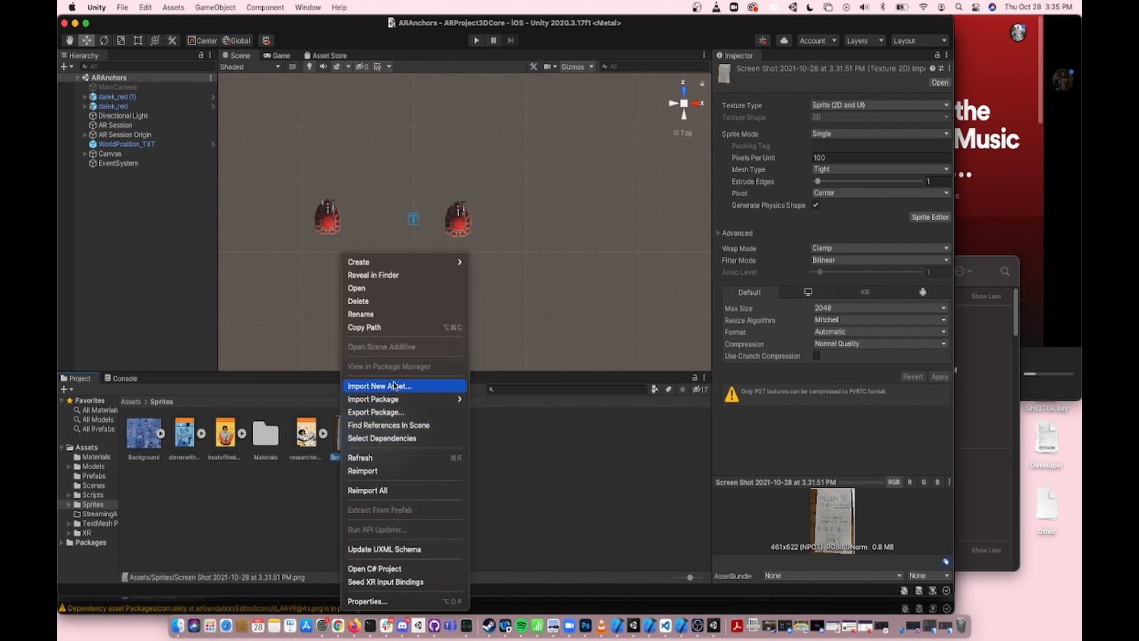
{"action": "left_click", "coordinate": [394, 316]}
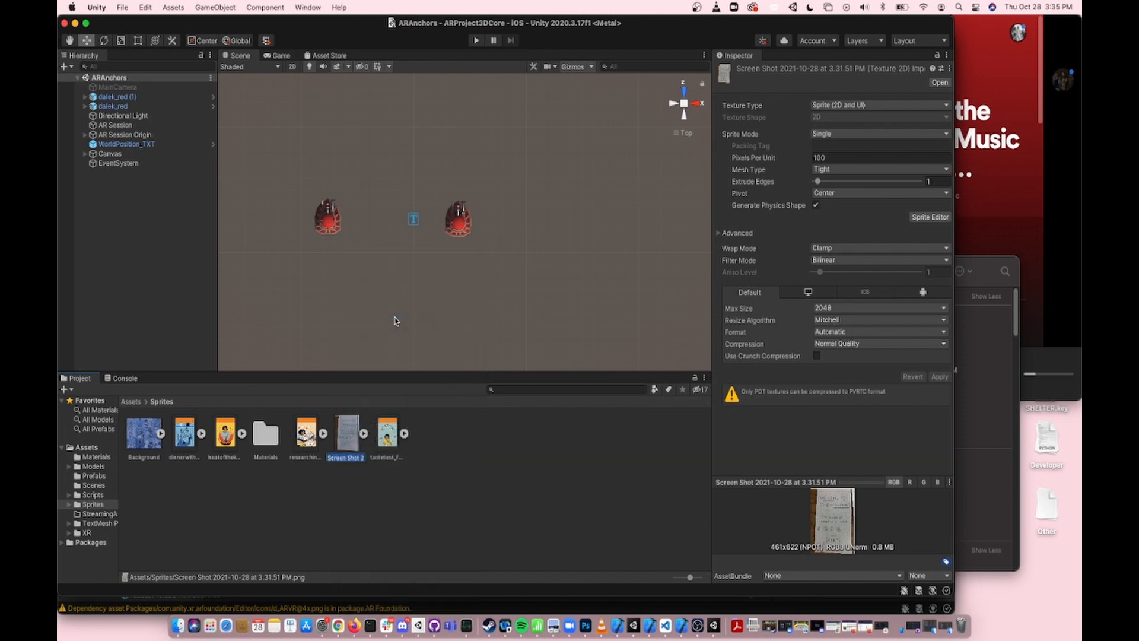
{"action": "type", "text": "Star Menu"}
{"action": "key", "text": "Return"}
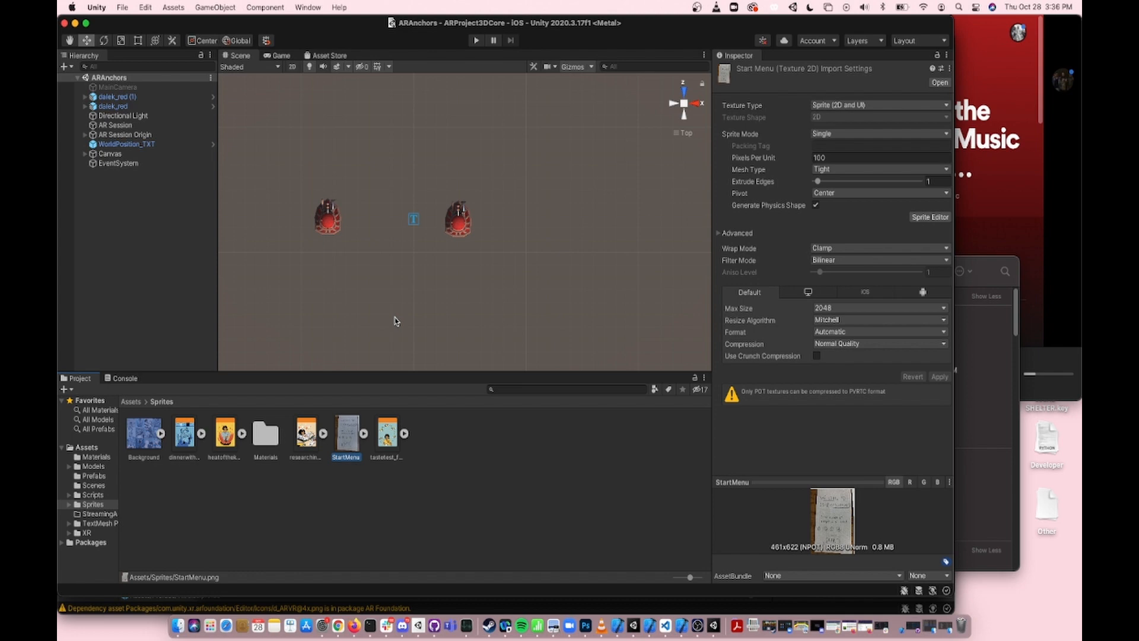
- Expand the StartMenu asset and place it in the scene as a sprite object
{"action": "left_click", "coordinate": [363, 434]}
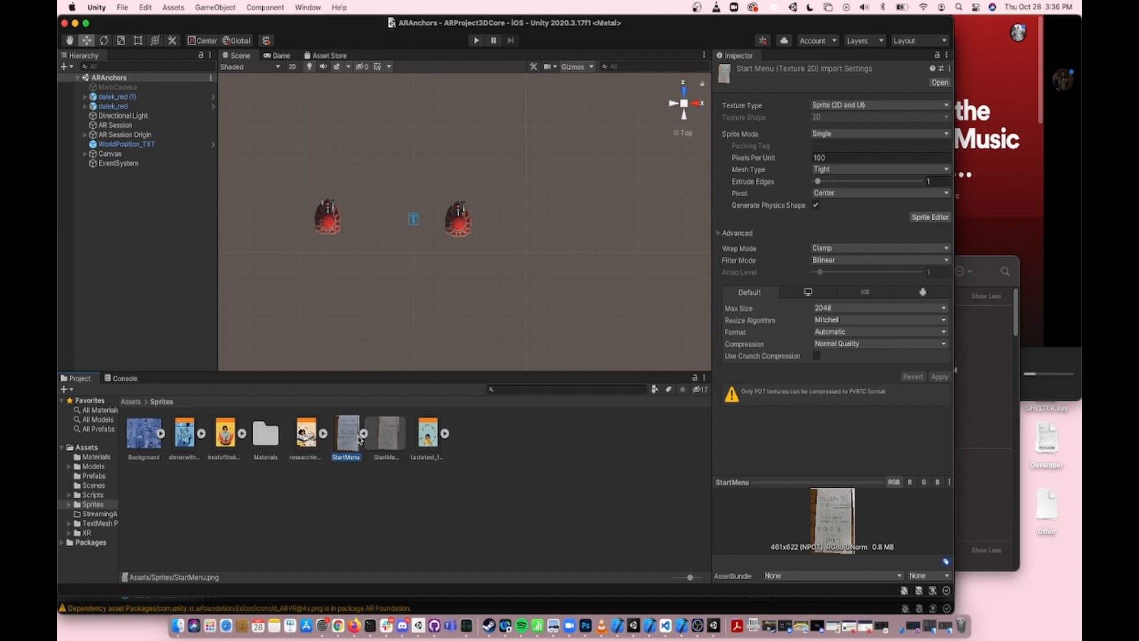
{"action": "left_click_drag", "start_coordinate": [347, 430], "coordinate": [371, 302]}
{"action": "scroll", "coordinate": [371, 302], "scroll_direction": "up", "scroll_amount": 2}
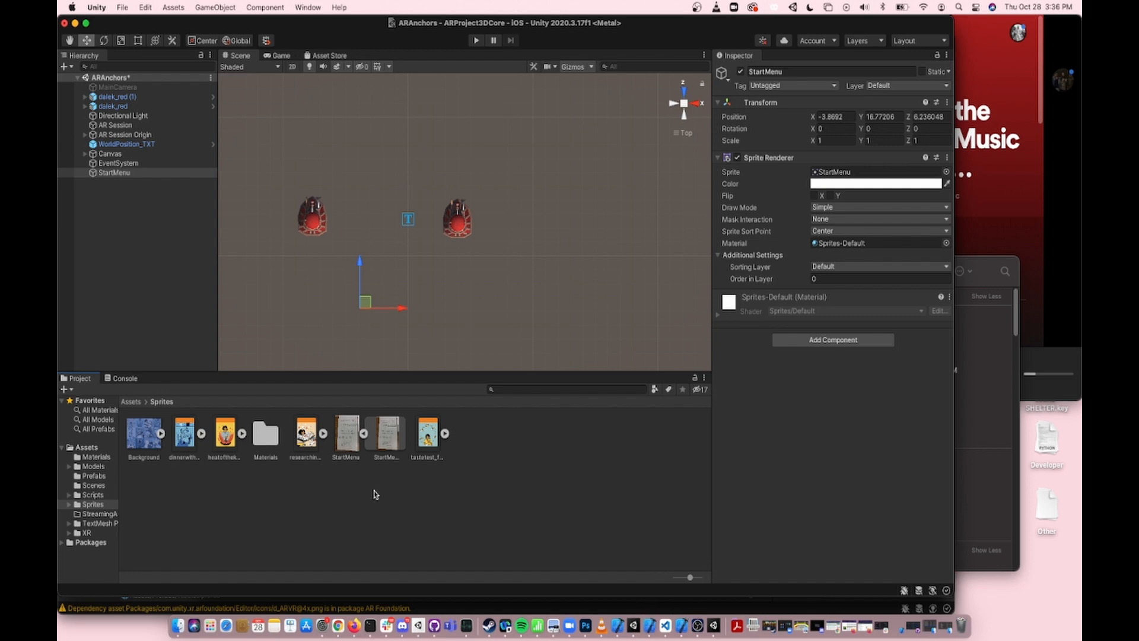
- Frame the StartMenu sprite and examine it from the front, left and back views
{"action": "left_click", "coordinate": [684, 95]}
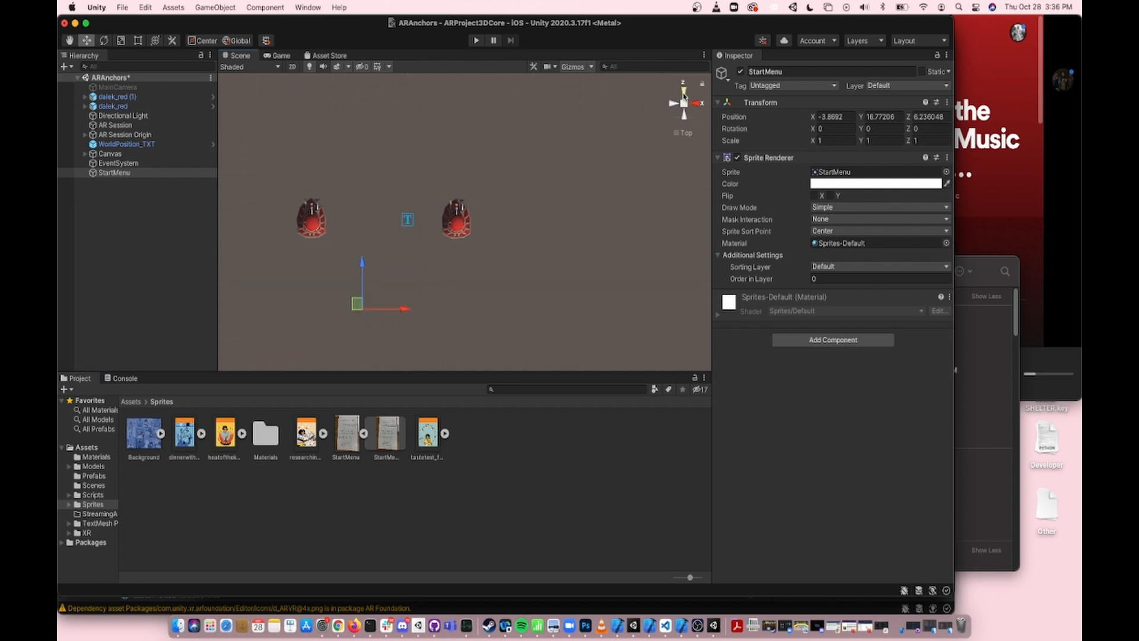
{"action": "left_click", "coordinate": [684, 95]}
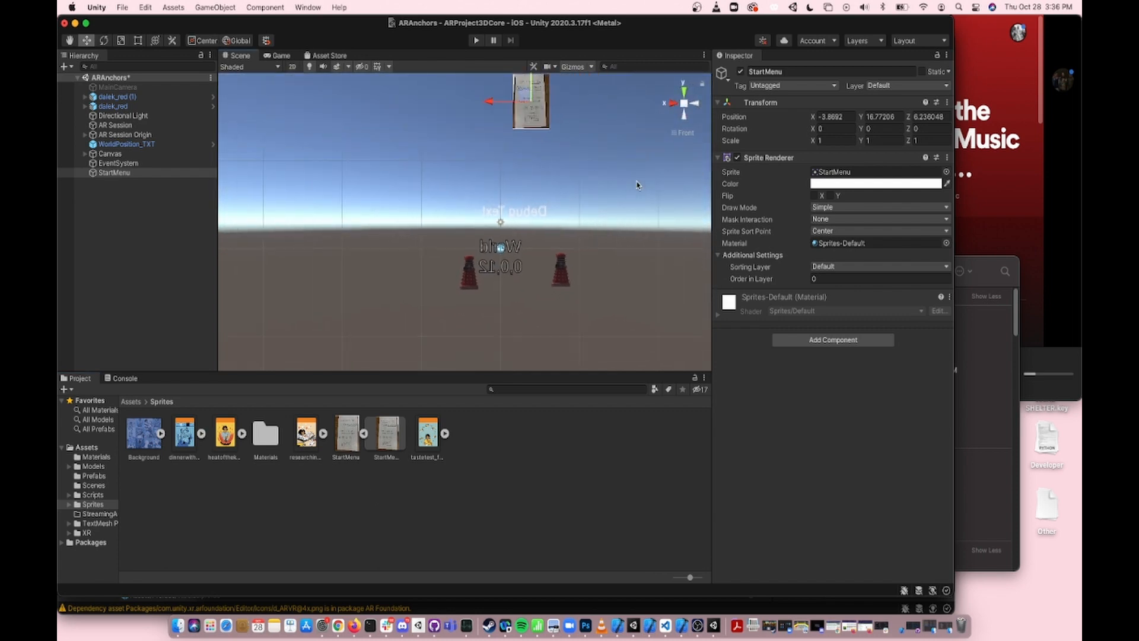
{"action": "scroll", "coordinate": [637, 186], "scroll_direction": "down", "scroll_amount": 5}
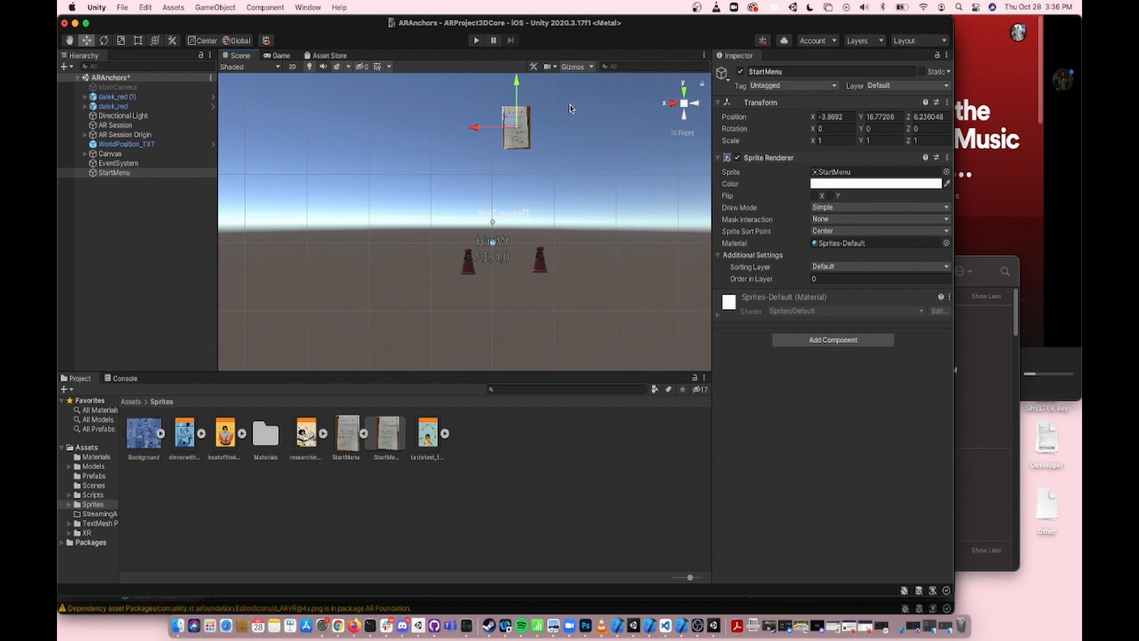
{"action": "key", "text": "f"}
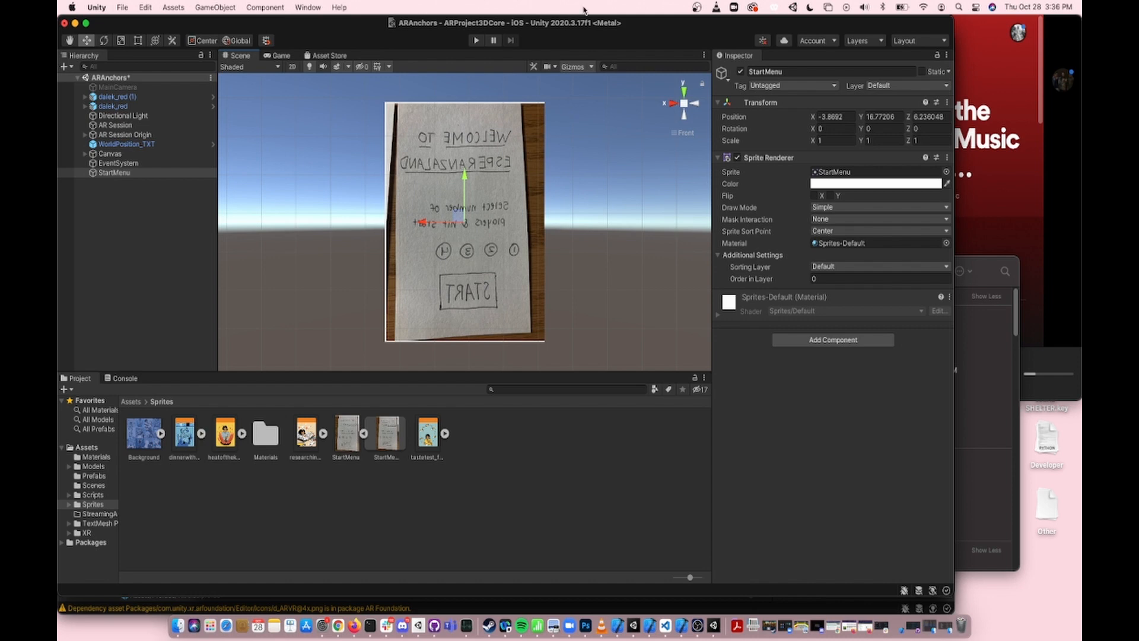
{"action": "left_click", "coordinate": [695, 103]}
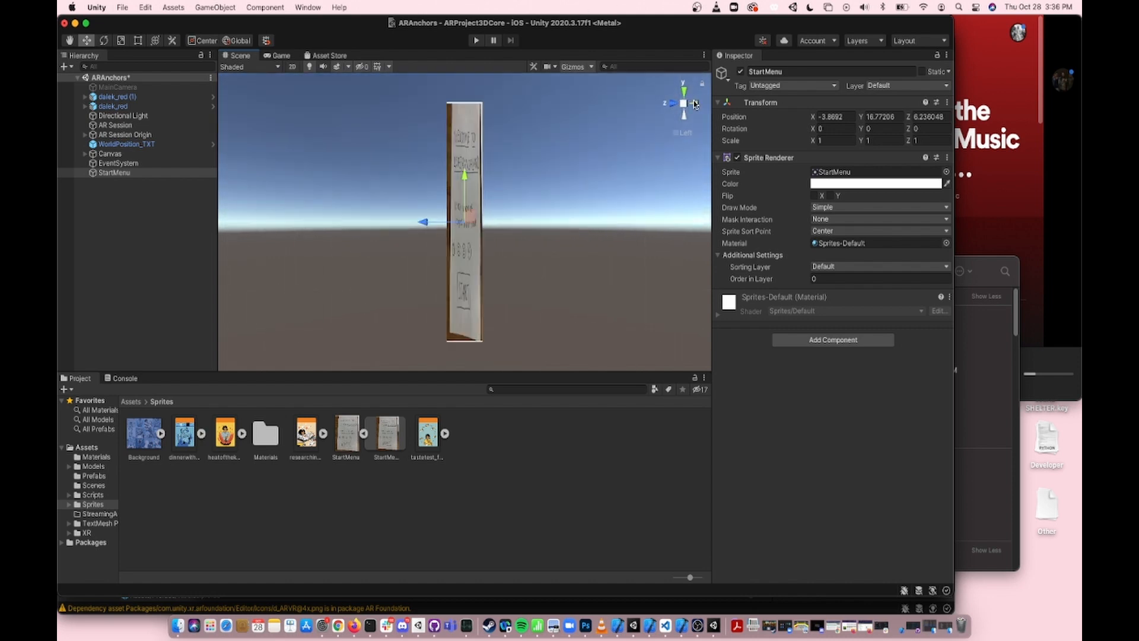
{"action": "left_click", "coordinate": [695, 104]}
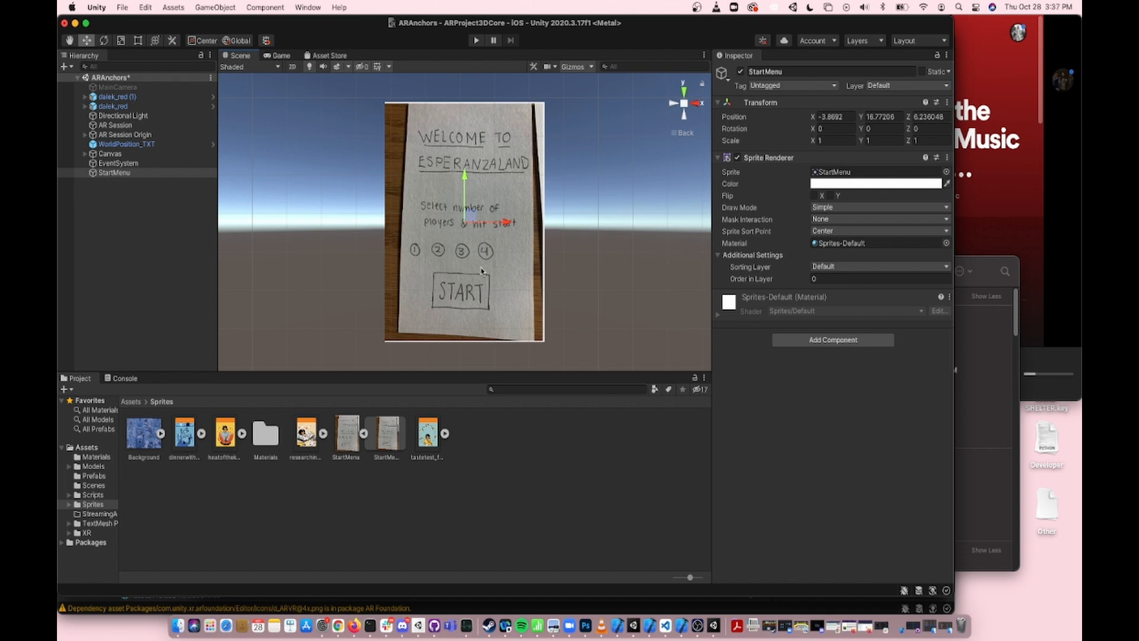
- Delete the StartMenu object from the scene hierarchy
{"action": "left_click", "coordinate": [124, 173]}
{"action": "right_click", "coordinate": [125, 174]}
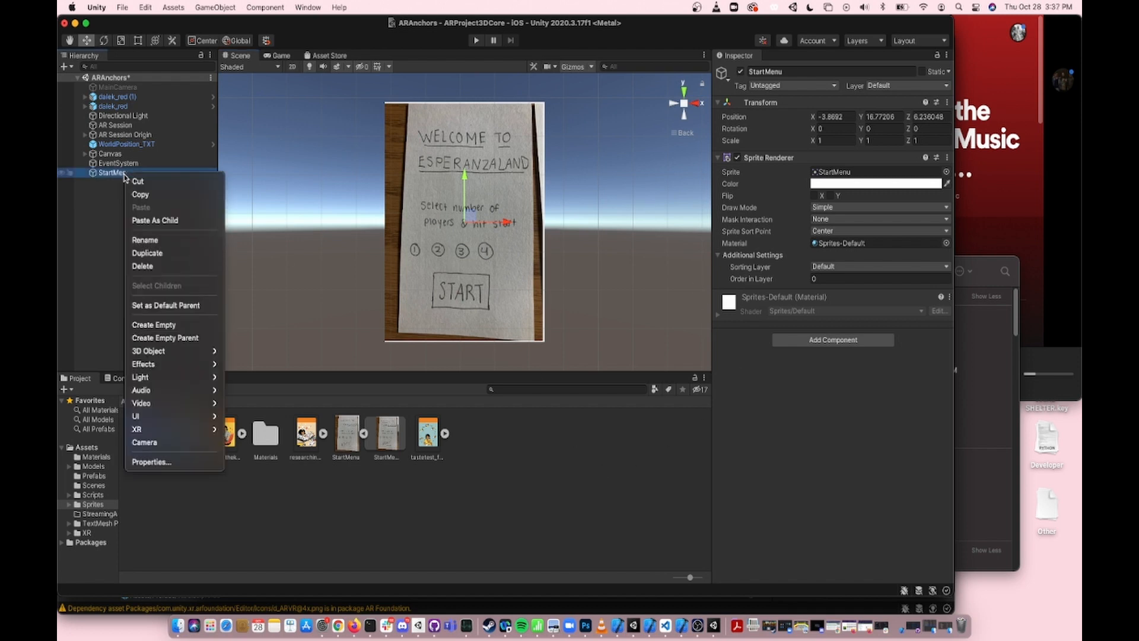
{"action": "left_click", "coordinate": [149, 270]}
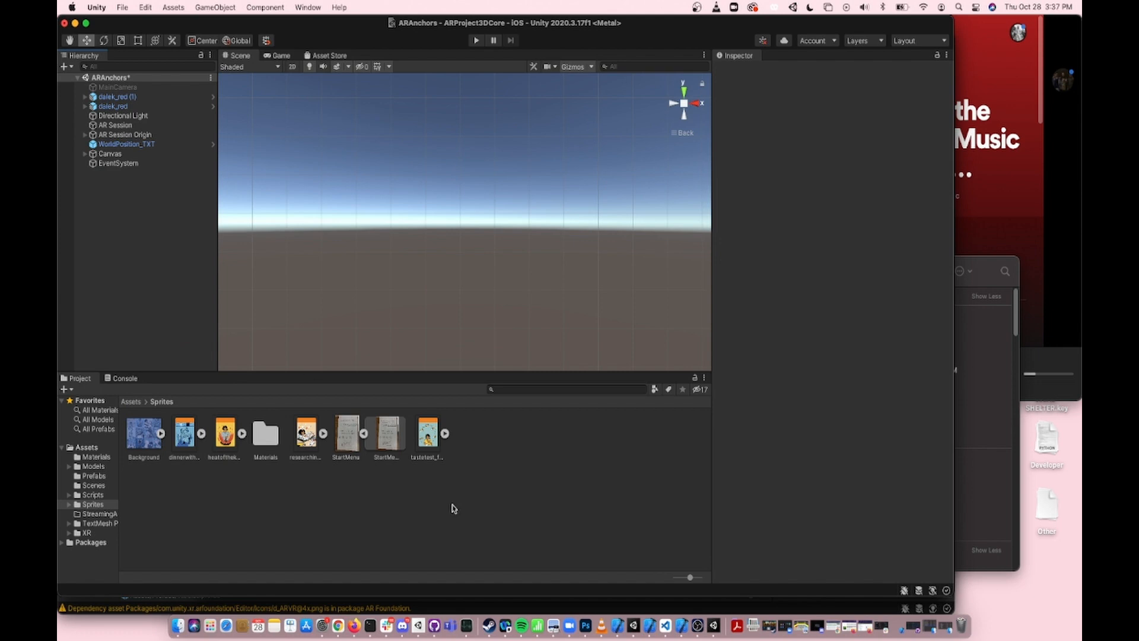
- Try to open the StartMenu texture in the Sprite Editor
{"action": "left_click", "coordinate": [352, 431]}
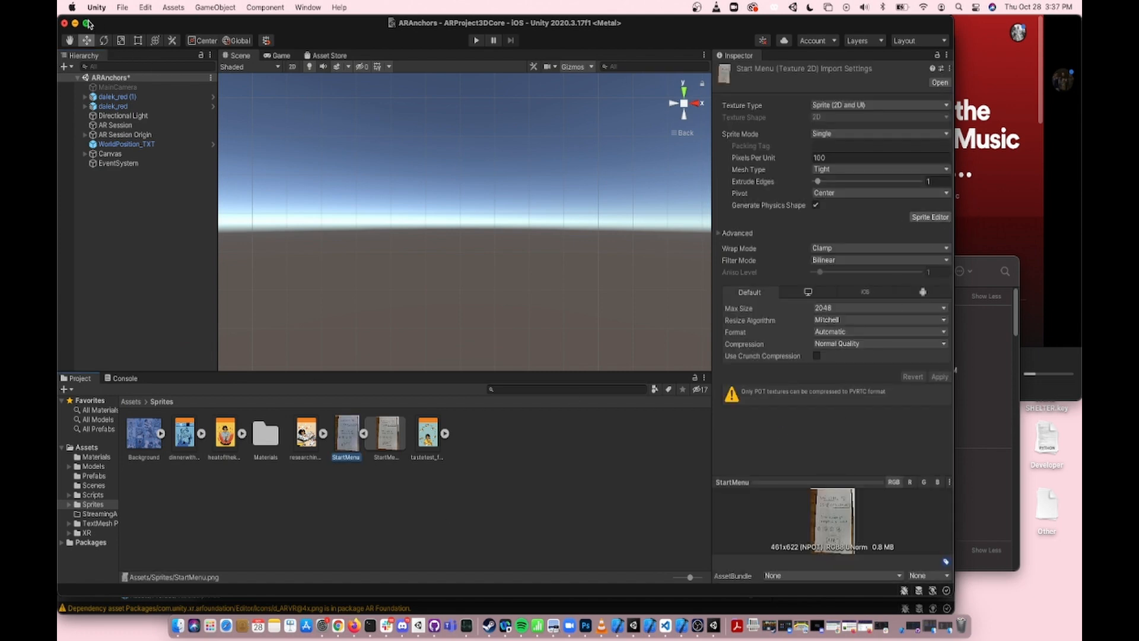
{"action": "left_click", "coordinate": [86, 22]}
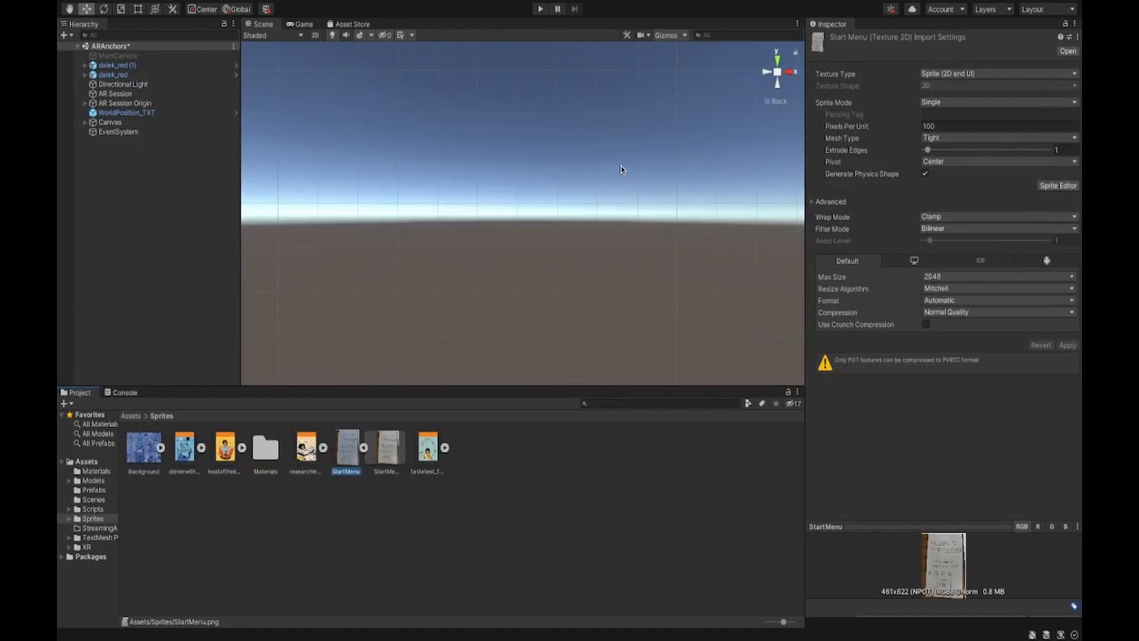
{"action": "left_click", "coordinate": [1056, 186]}
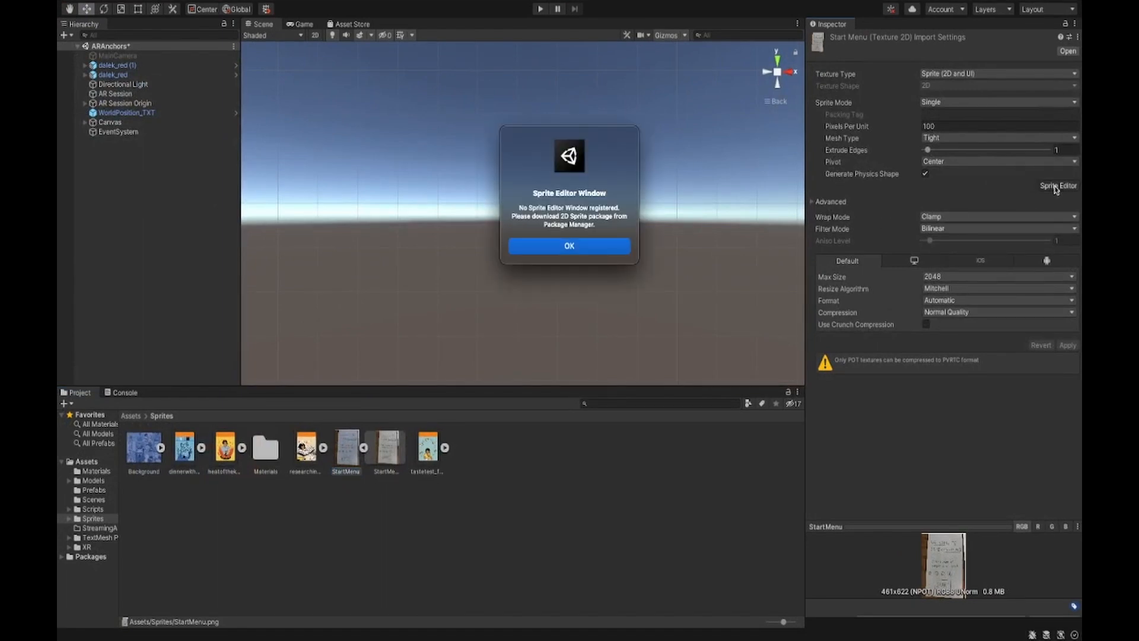
{"action": "left_click", "coordinate": [603, 252]}
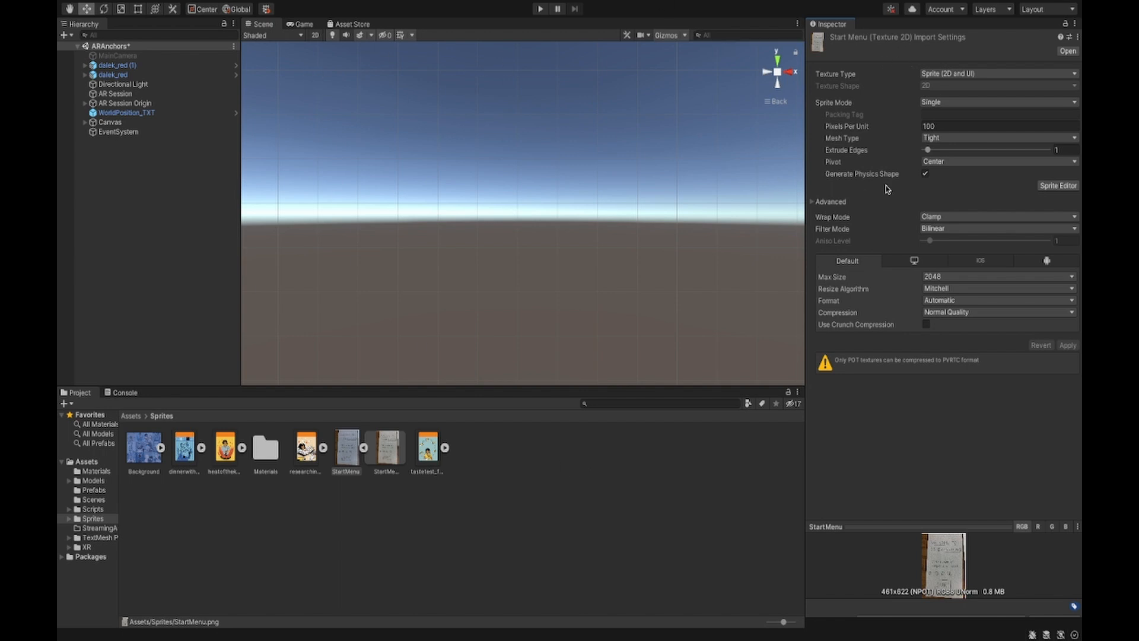
- Open the Package Manager on the Unity Registry packages
{"action": "mouse_move", "coordinate": [387, 20]}
{"action": "left_click", "coordinate": [274, 7]}
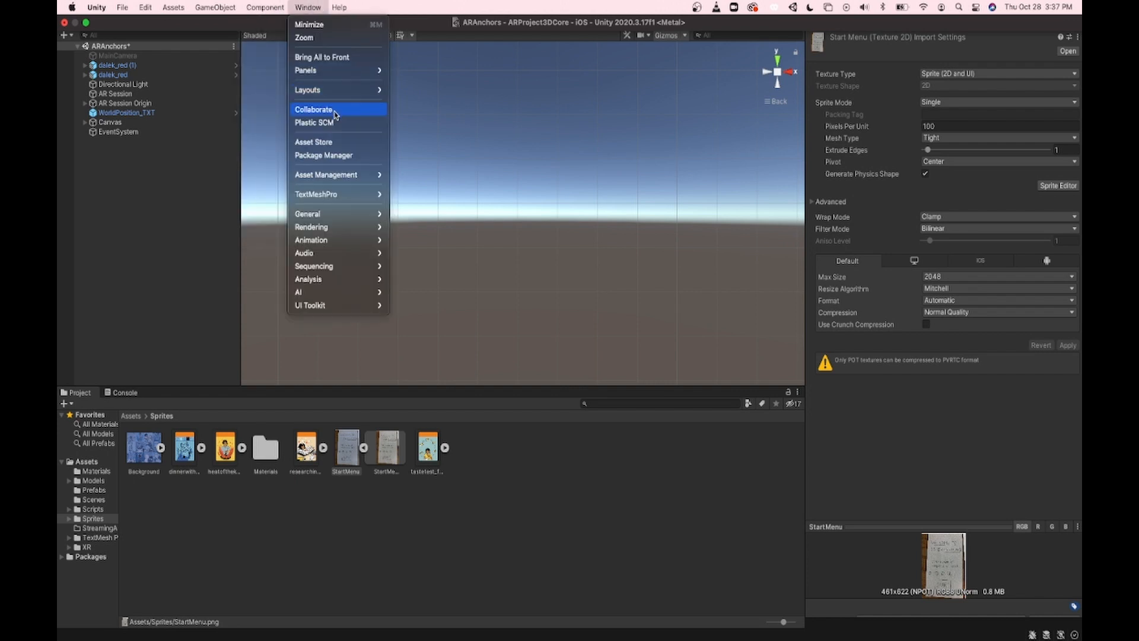
{"action": "left_click", "coordinate": [340, 160]}
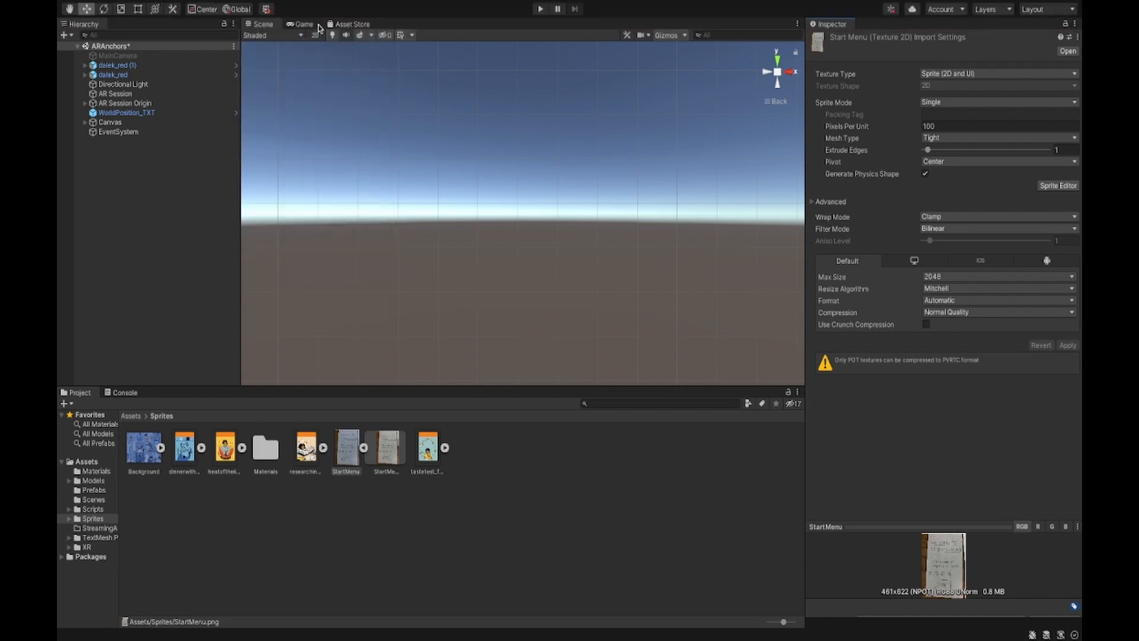
{"action": "left_click", "coordinate": [308, 8]}
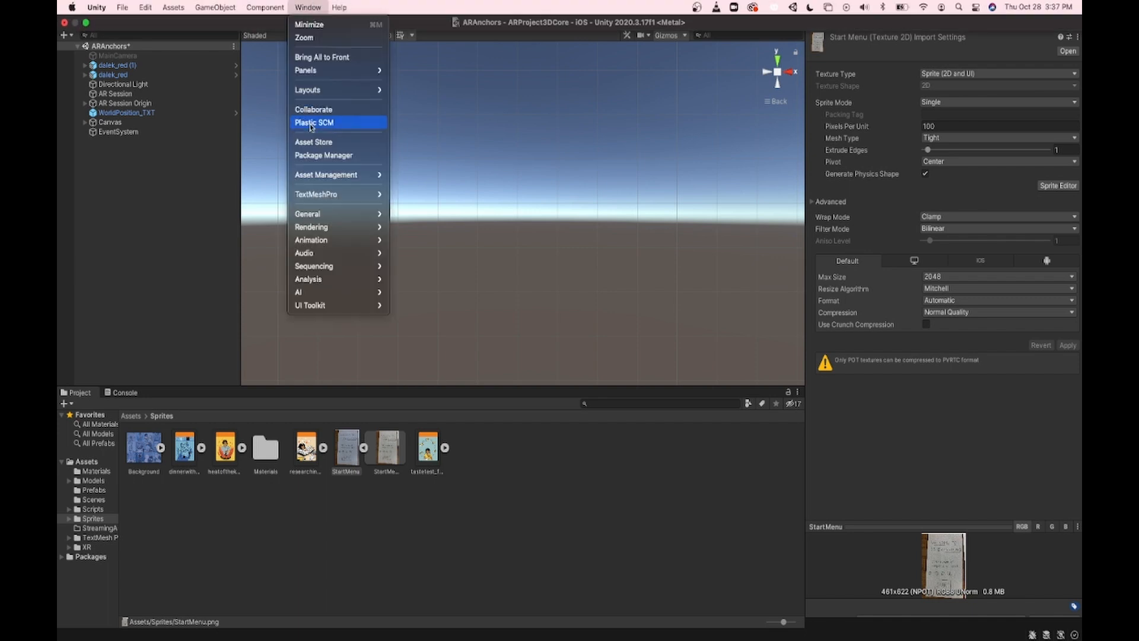
{"action": "left_click", "coordinate": [326, 156]}
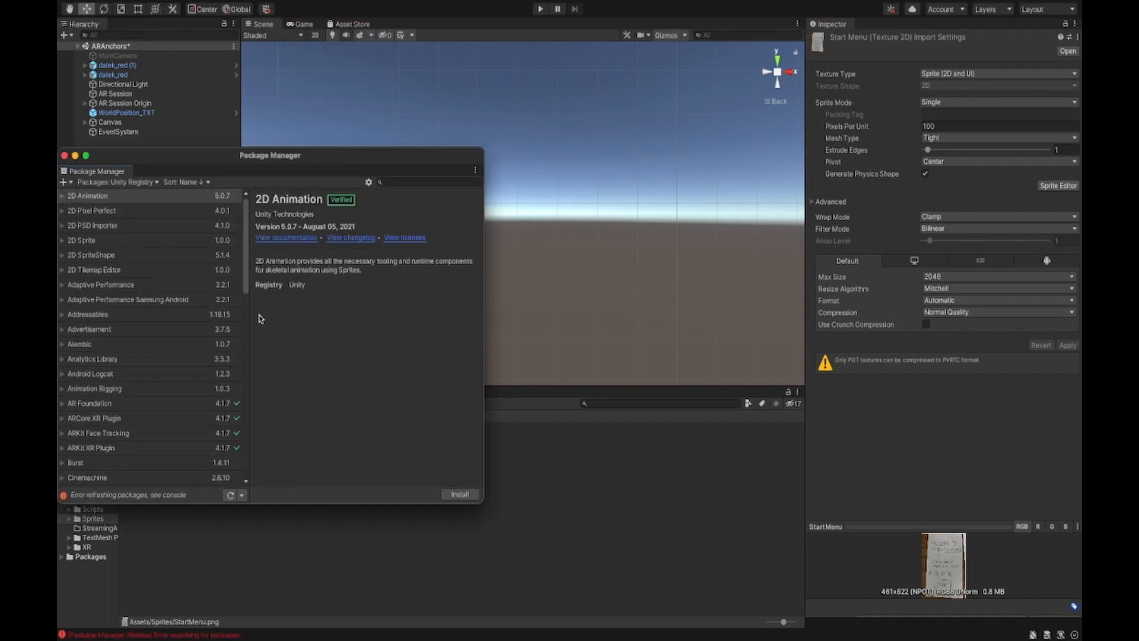
- Search the packages for "sprite" and look at the available versions of 2D Sprite and 2D SpriteShape
{"action": "left_click", "coordinate": [392, 183]}
{"action": "type", "text": "sprite"}
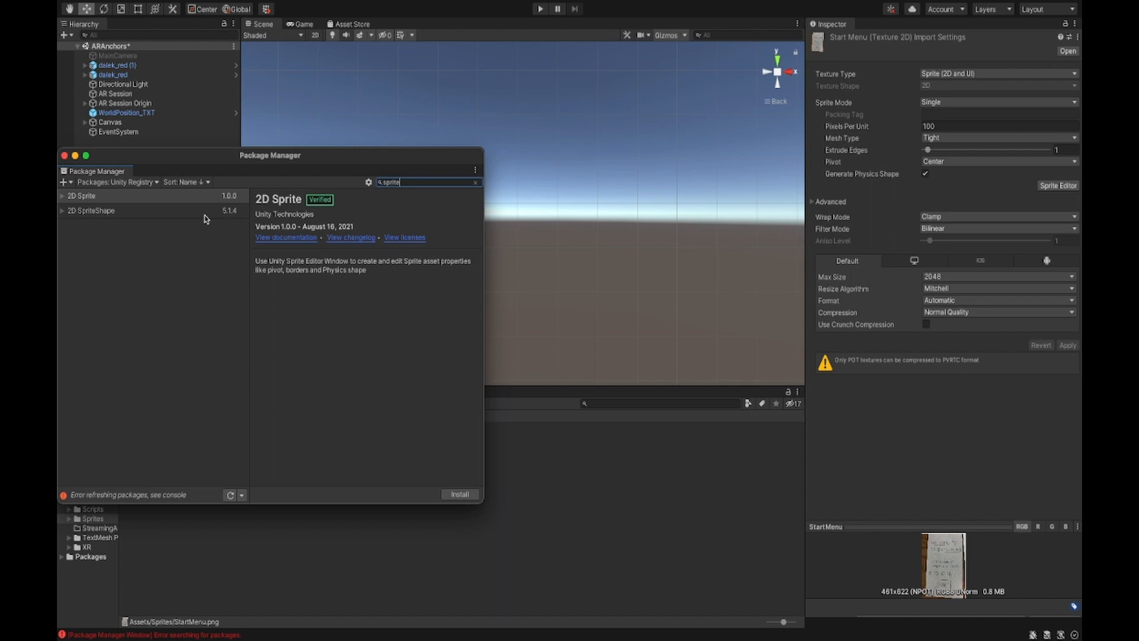
{"action": "left_click", "coordinate": [64, 199]}
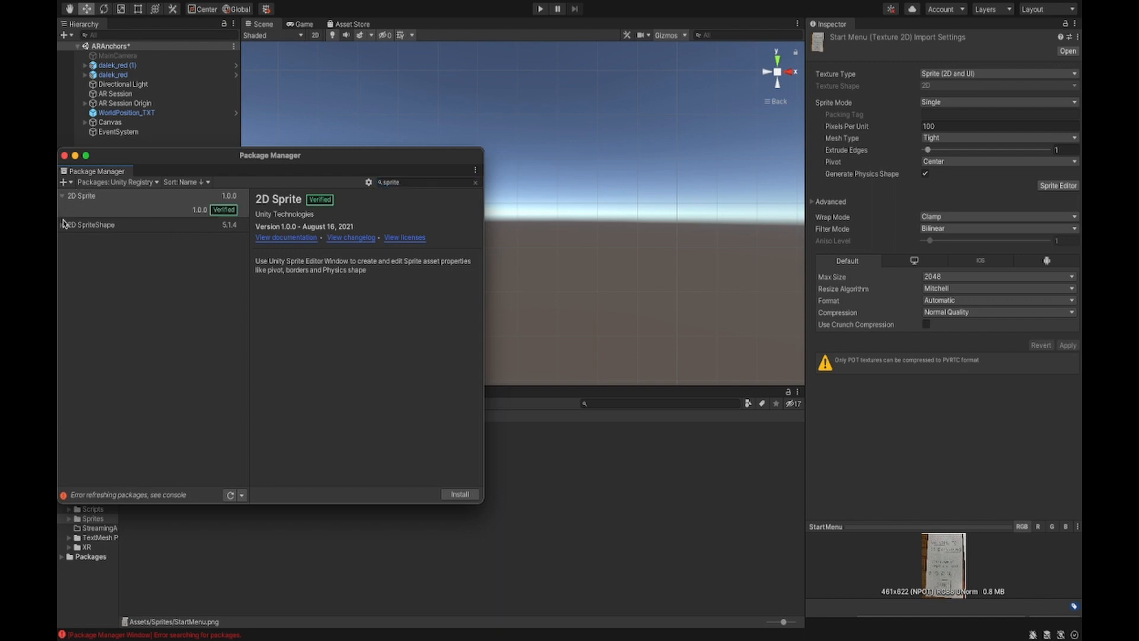
{"action": "left_click", "coordinate": [63, 225]}
{"action": "left_click", "coordinate": [146, 211]}
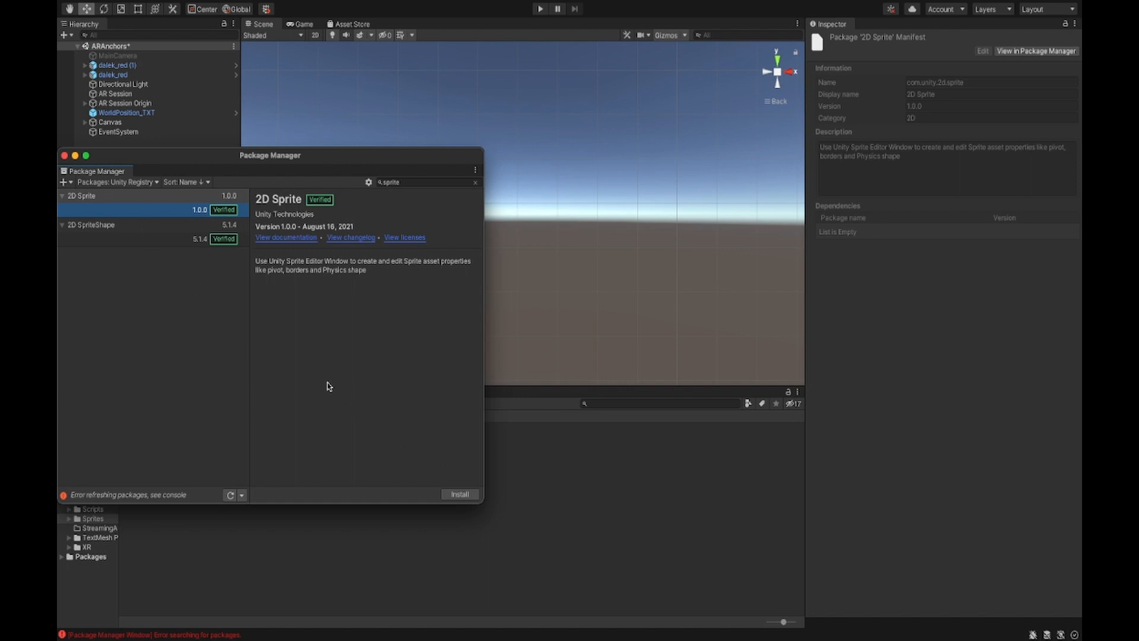
- Search the packages for "psd", install 2D PSD Importer 4.1.0 and close the Package Manager
{"action": "left_click", "coordinate": [406, 185]}
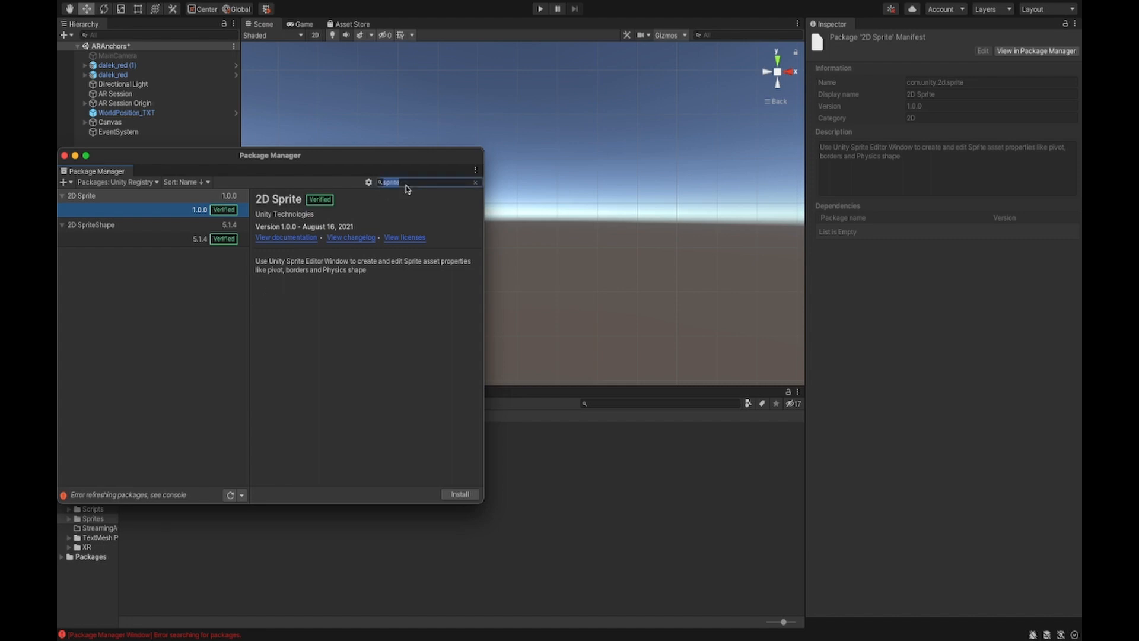
{"action": "type", "text": "psd"}
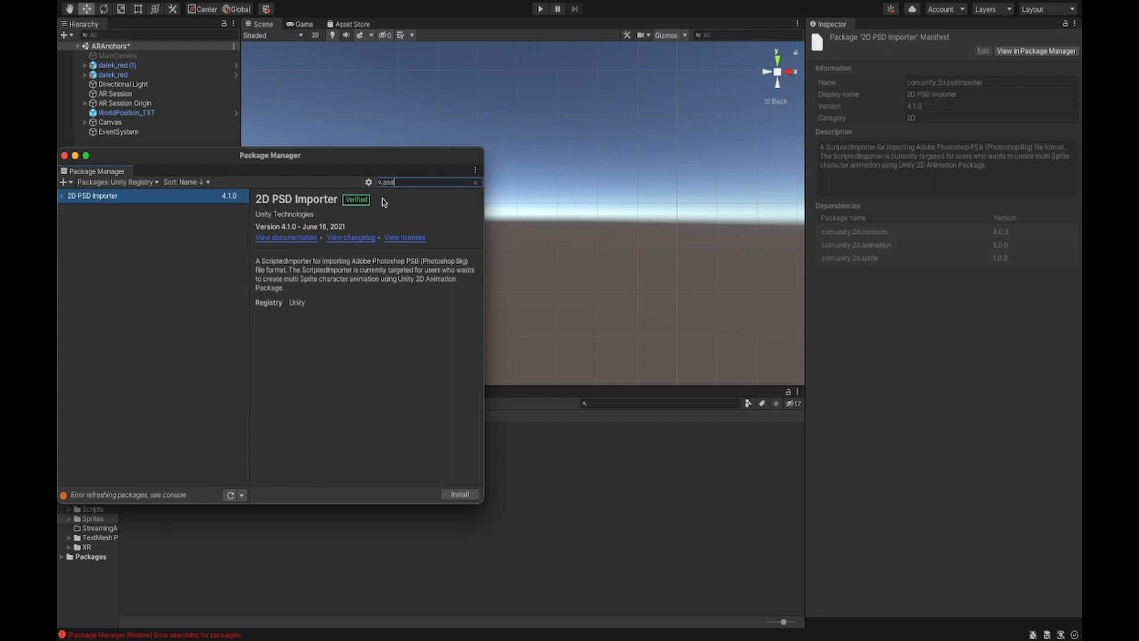
{"action": "left_click", "coordinate": [191, 211]}
{"action": "left_click", "coordinate": [460, 493]}
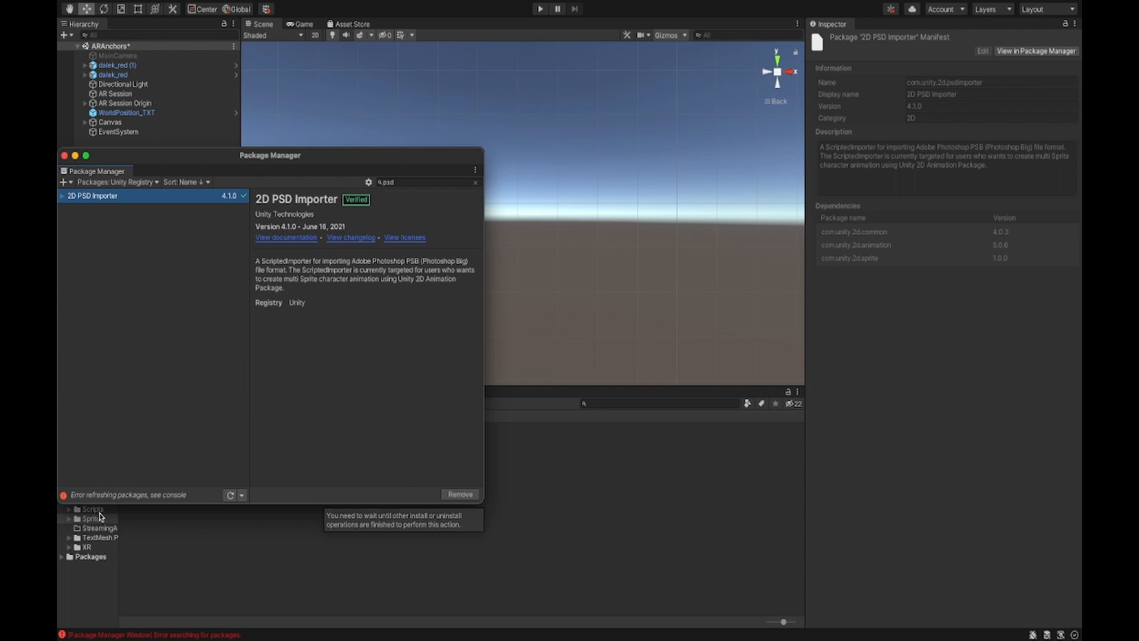
{"action": "left_click", "coordinate": [66, 155]}
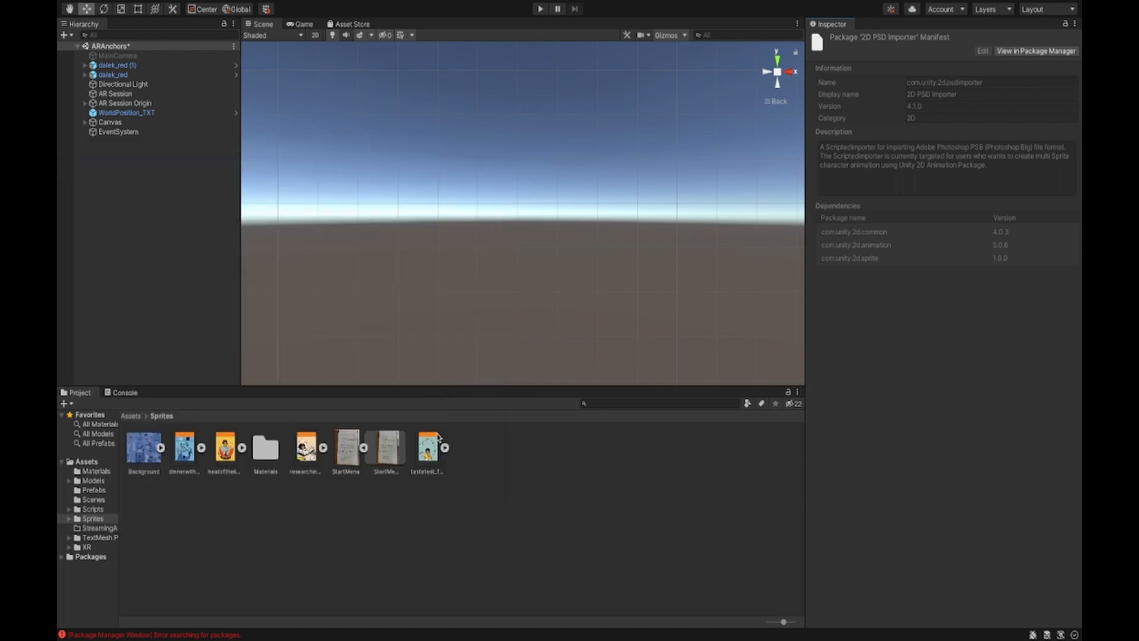
- Open the StartMenu texture in an enlarged Sprite Editor, examine its slicing options, and close the editor
{"action": "left_click", "coordinate": [348, 457]}
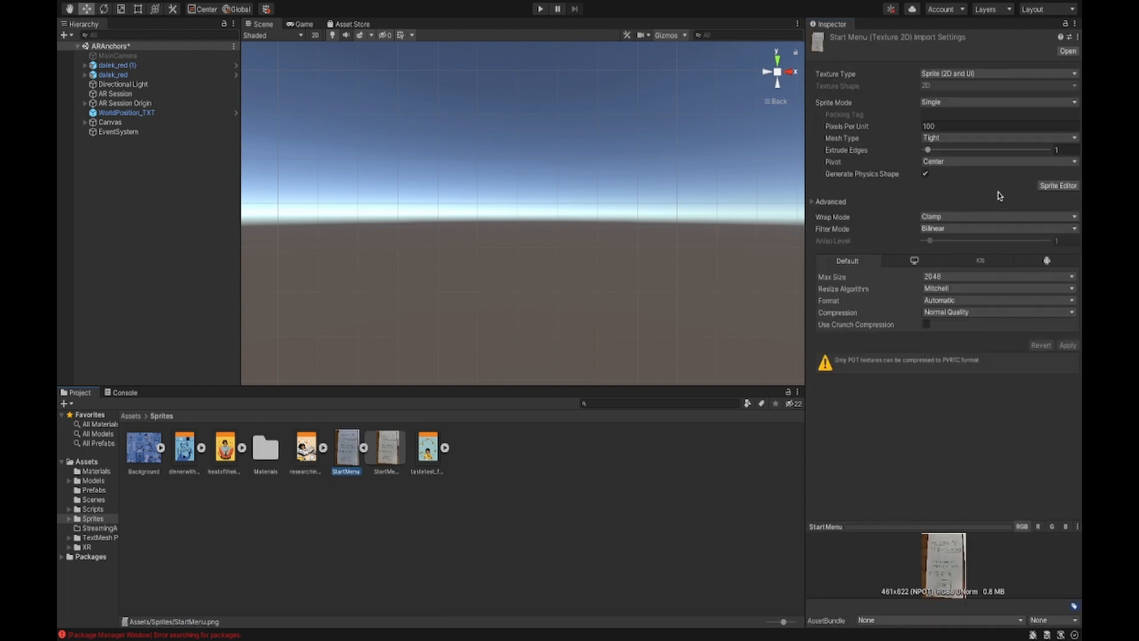
{"action": "left_click", "coordinate": [1059, 185]}
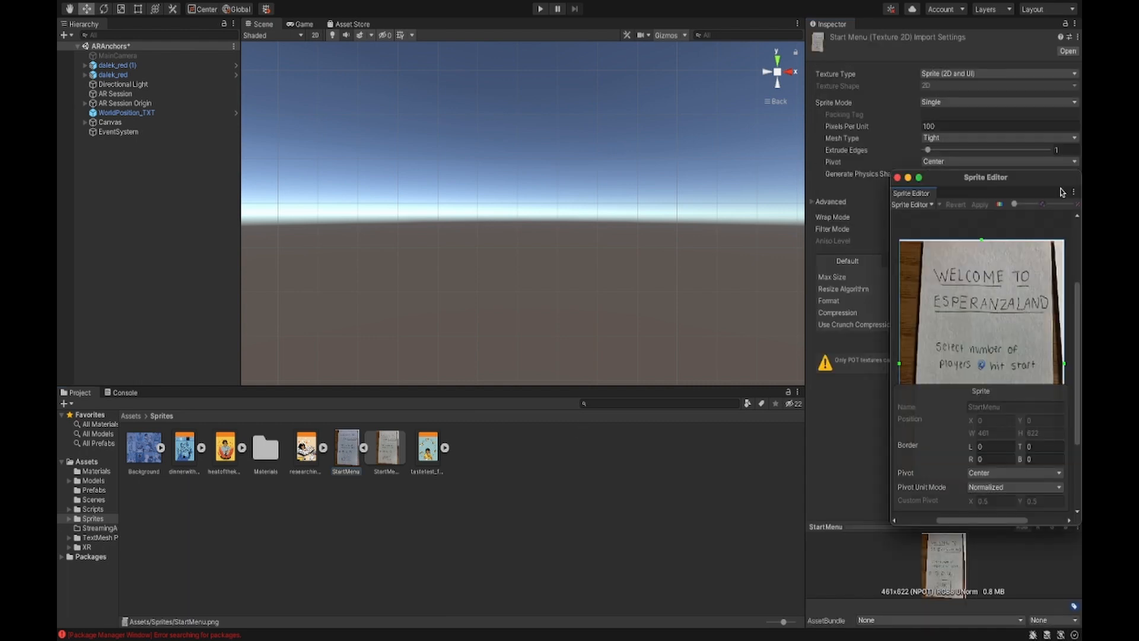
{"action": "left_click", "coordinate": [919, 177]}
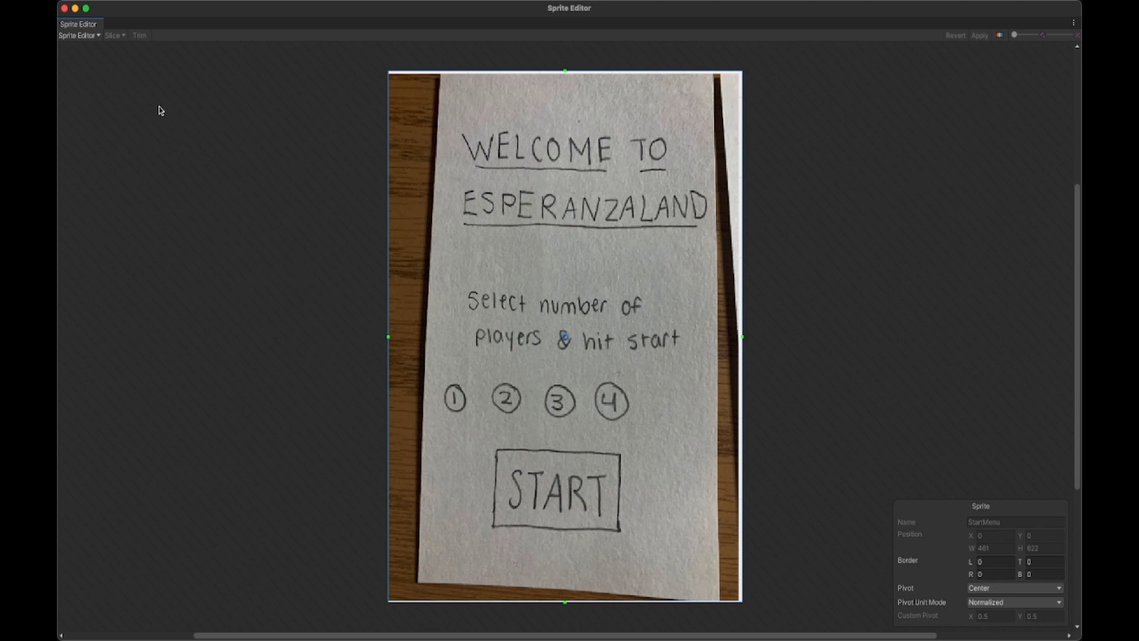
{"action": "left_click", "coordinate": [64, 9]}
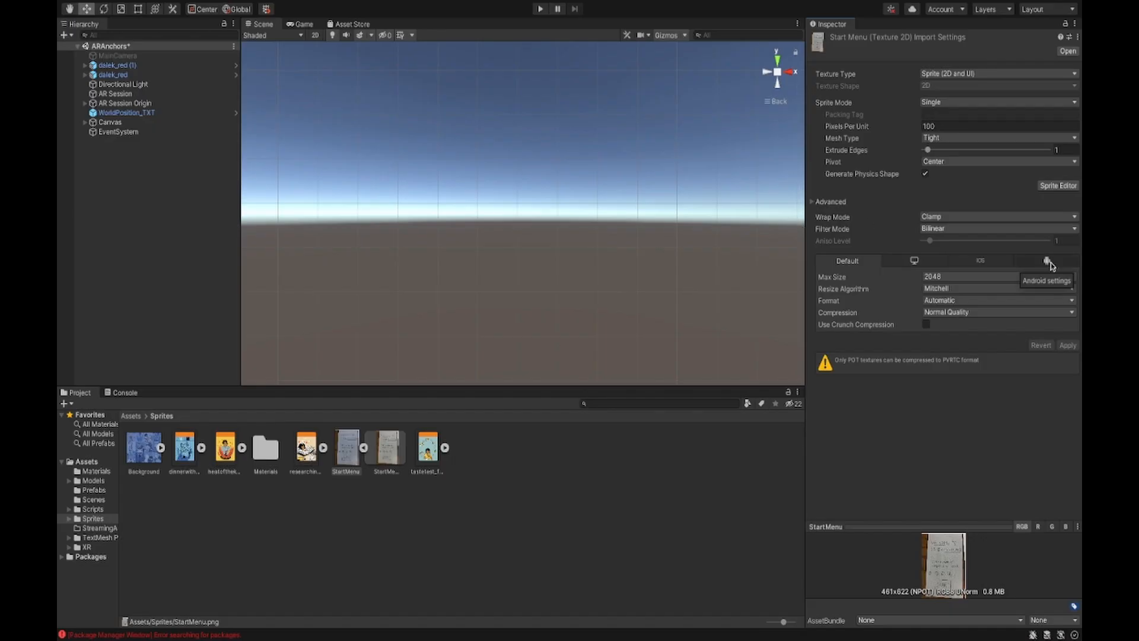
- Set StartMenu's Sprite Mode to Multiple, apply the import settings and reopen it in the Sprite Editor
{"action": "left_click", "coordinate": [970, 105]}
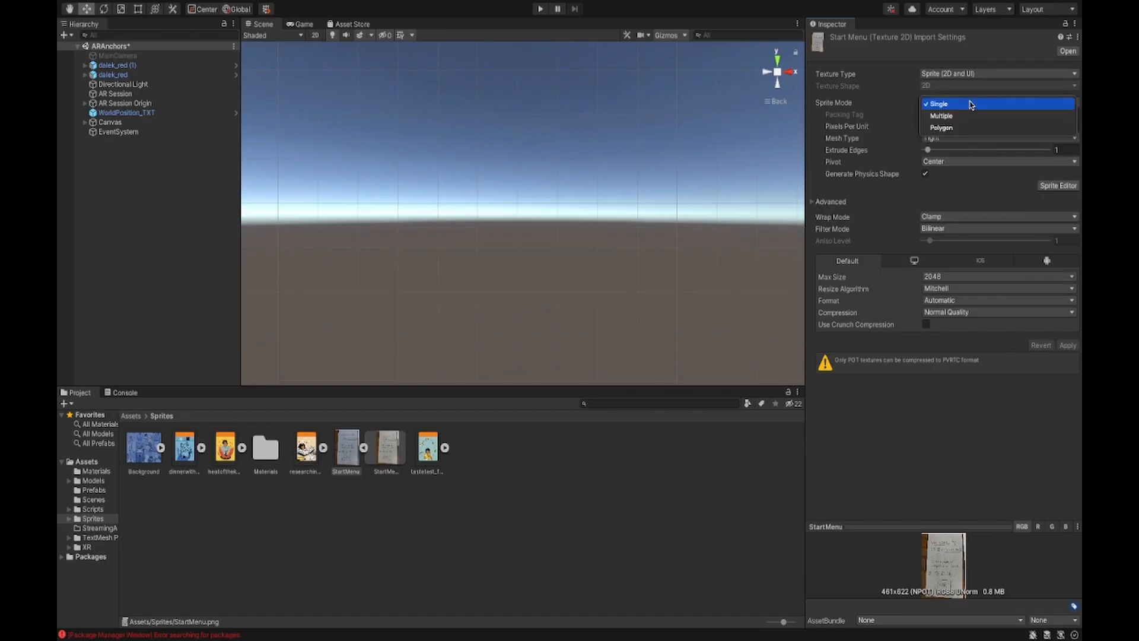
{"action": "left_click", "coordinate": [968, 116]}
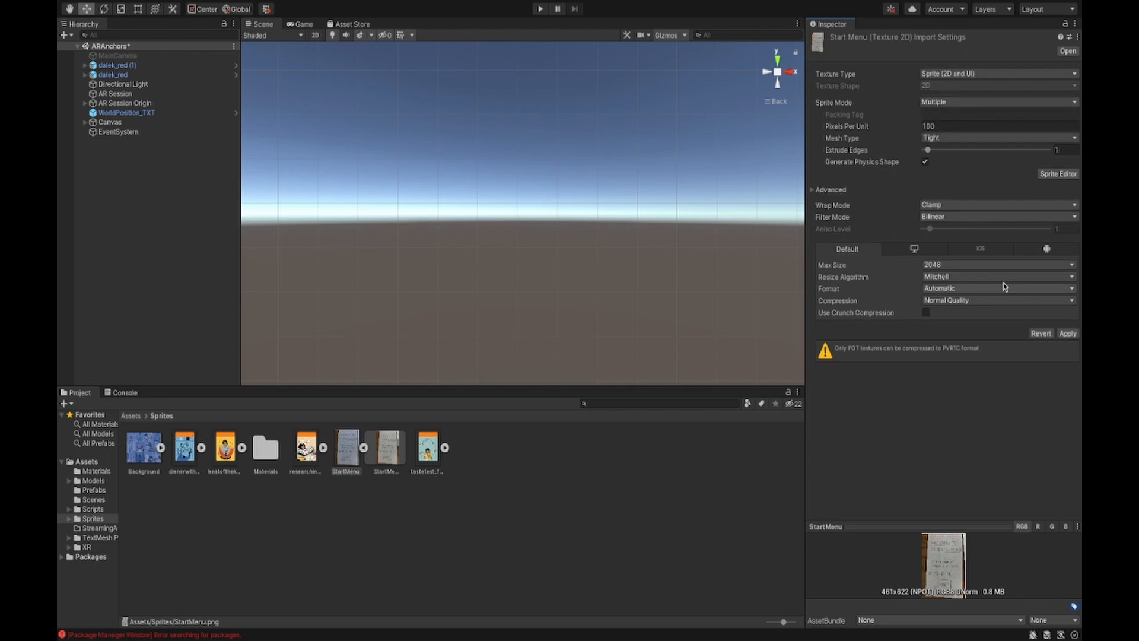
{"action": "left_click", "coordinate": [1059, 174]}
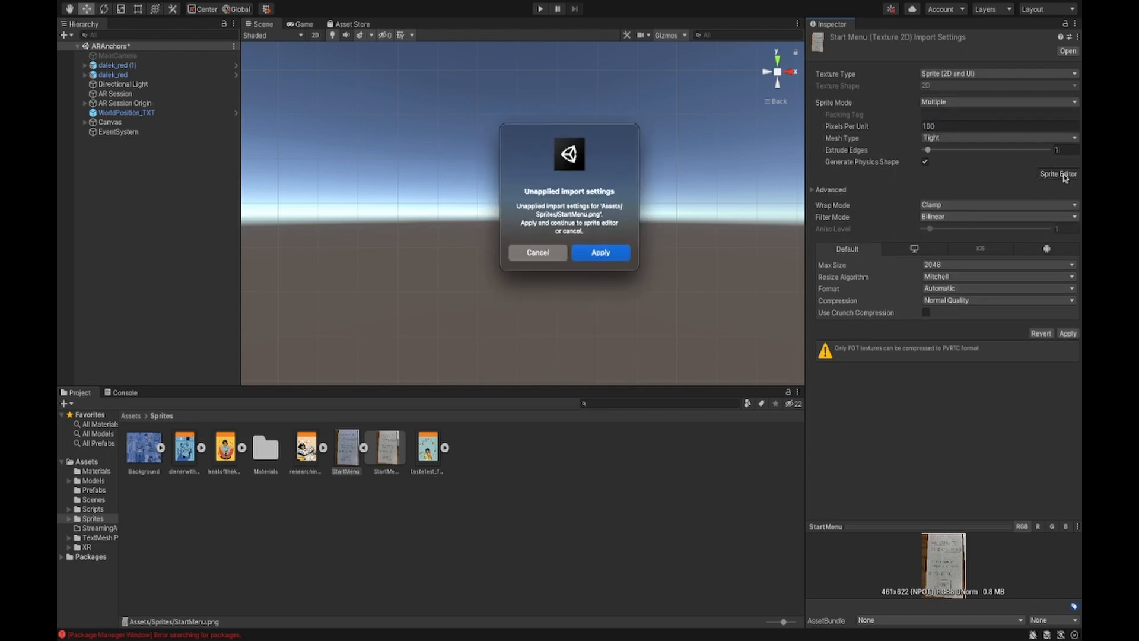
{"action": "left_click", "coordinate": [616, 255]}
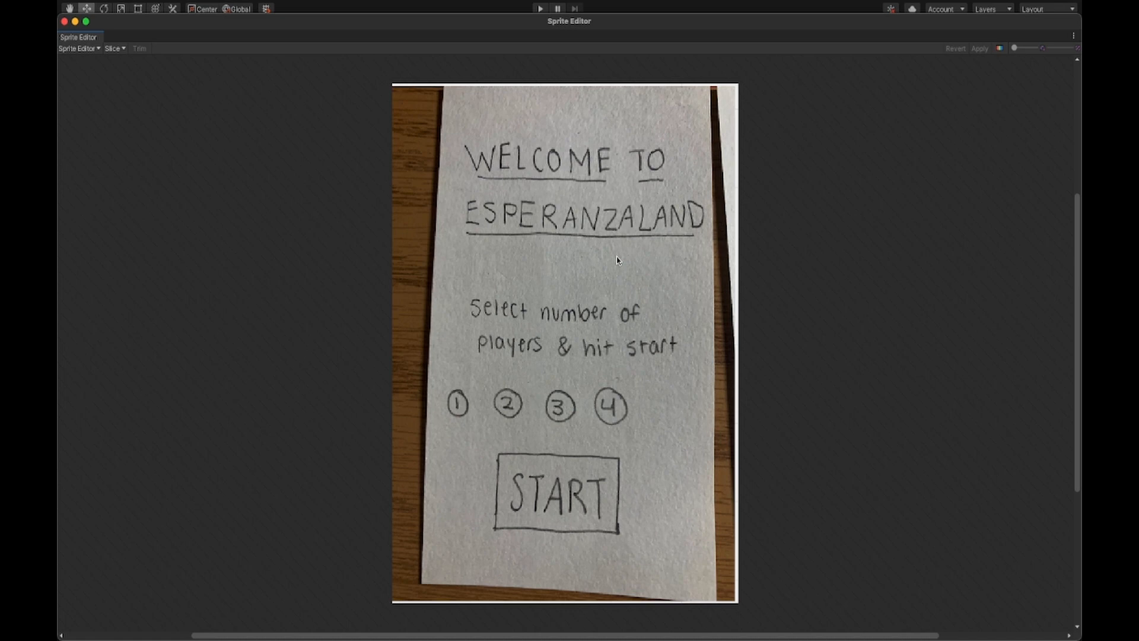
- Outline the hand-drawn circled numbers 1, 2, 3 and 4 as four separate sprite slices
{"action": "left_click", "coordinate": [114, 49]}
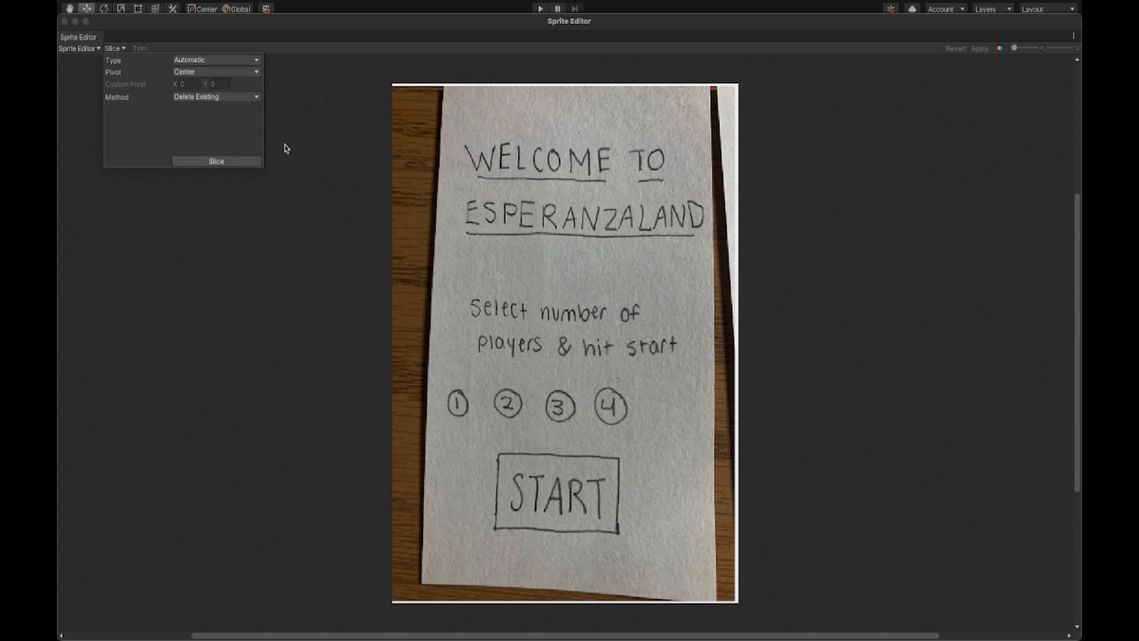
{"action": "left_click", "coordinate": [300, 93]}
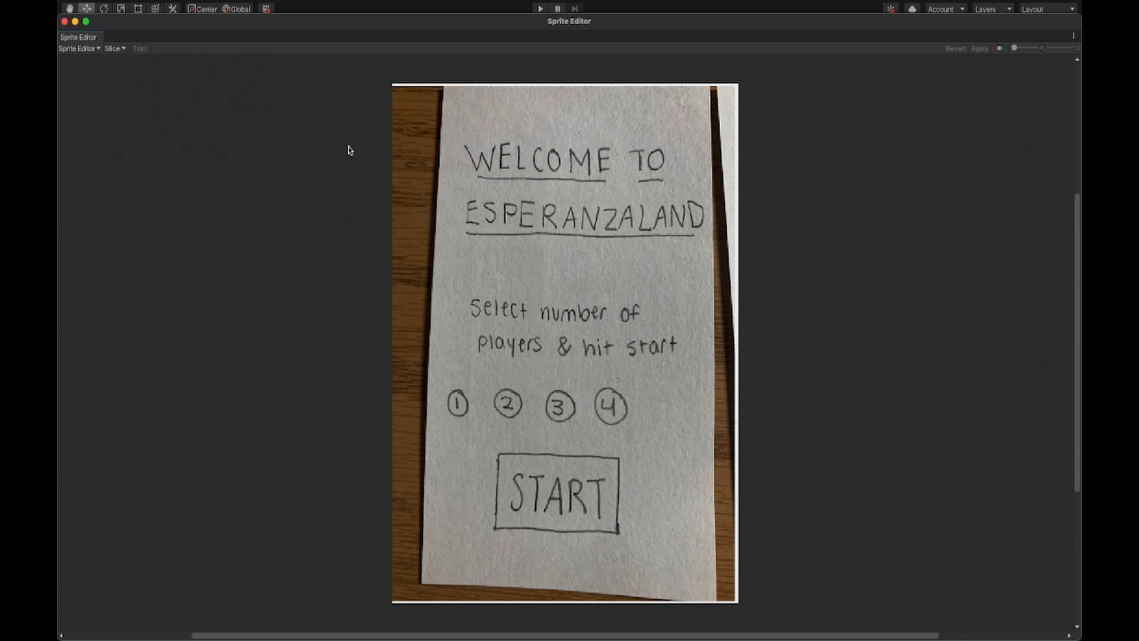
{"action": "left_click_drag", "start_coordinate": [435, 385], "coordinate": [476, 419]}
{"action": "left_click_drag", "start_coordinate": [435, 385], "coordinate": [633, 430]}
{"action": "left_click", "coordinate": [489, 389]}
{"action": "left_click", "coordinate": [541, 389]}
{"action": "left_click", "coordinate": [595, 389]}
- Add slices around the START button (about 175 × 103), title (about 334 × 130) and instruction text (about 291 × 81), and apply the slicing
{"action": "left_click", "coordinate": [496, 454]}
{"action": "left_click_drag", "start_coordinate": [494, 450], "coordinate": [627, 536]}
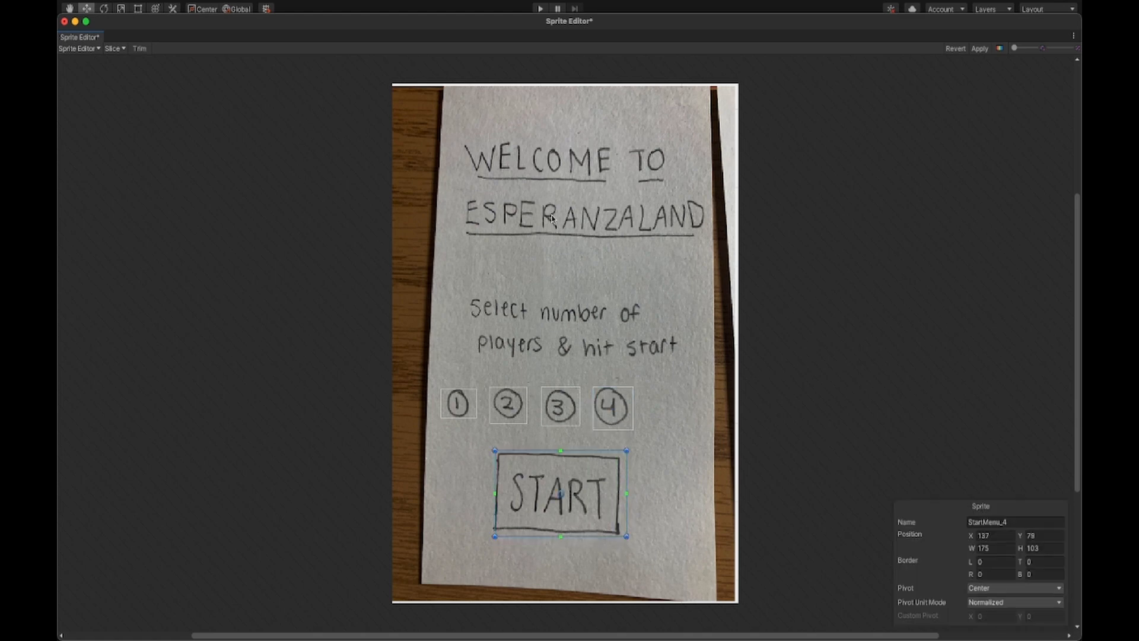
{"action": "left_click_drag", "start_coordinate": [458, 138], "coordinate": [709, 244]}
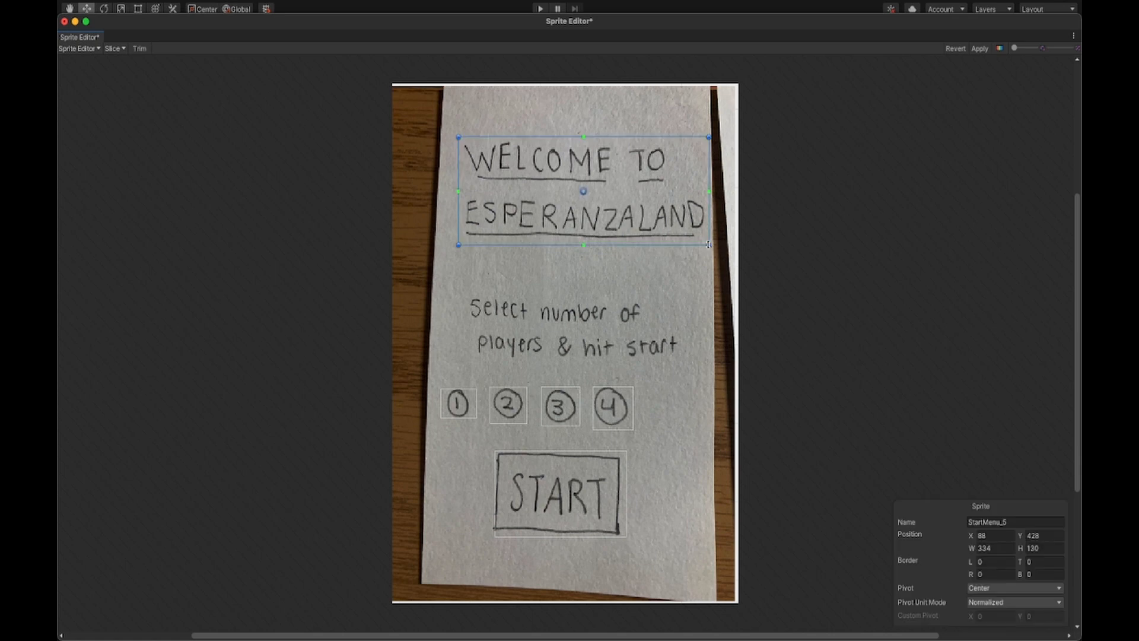
{"action": "left_click_drag", "start_coordinate": [465, 299], "coordinate": [683, 366]}
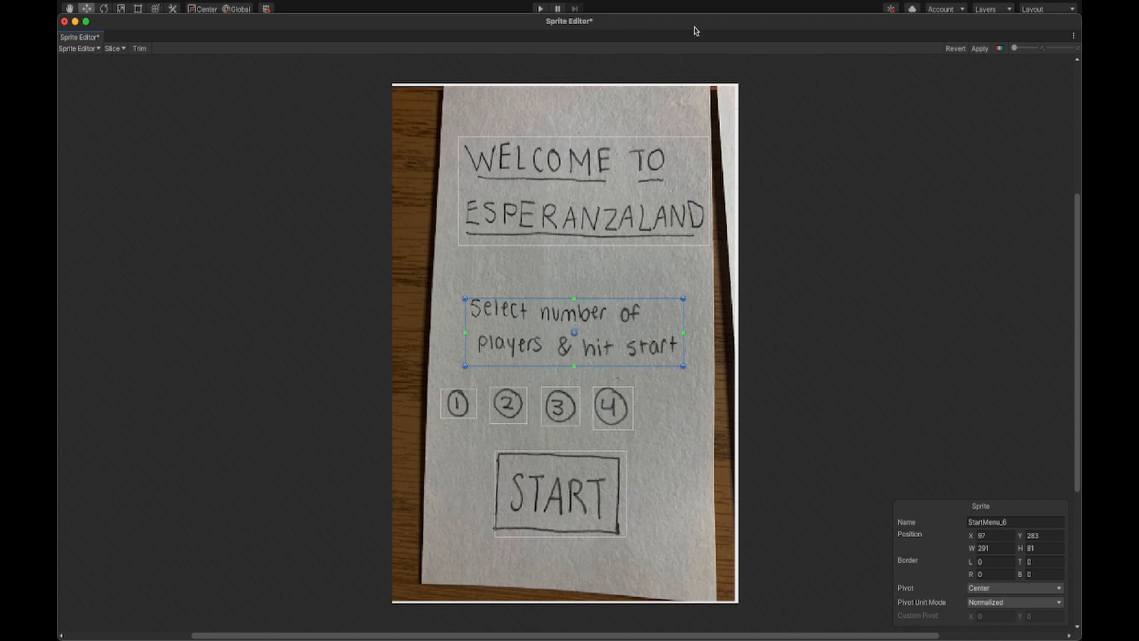
{"action": "left_click", "coordinate": [982, 49]}
{"action": "left_click", "coordinate": [64, 22]}
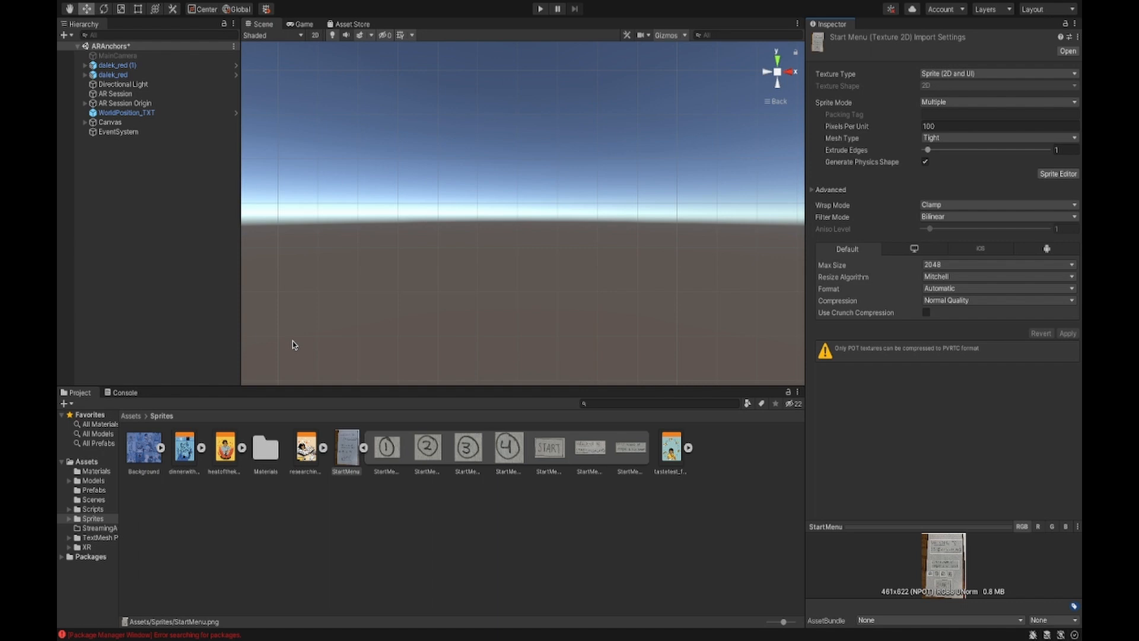
- Add a UI Panel under the Canvas, keep its default name and select it in the scene hierarchy
{"action": "left_click", "coordinate": [194, 252]}
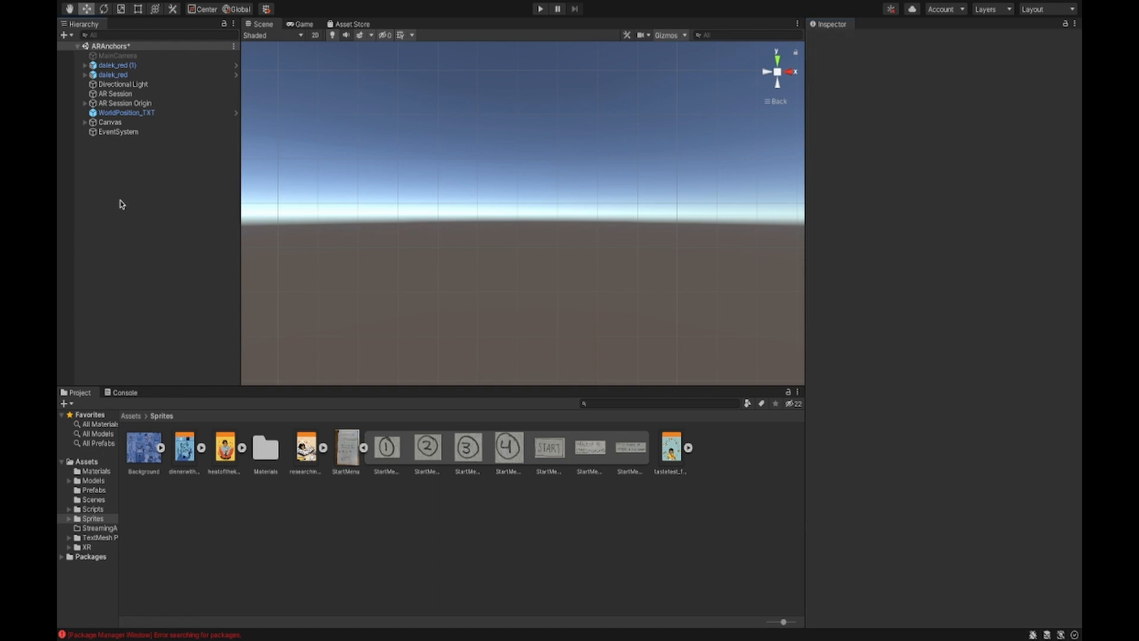
{"action": "right_click", "coordinate": [132, 178]}
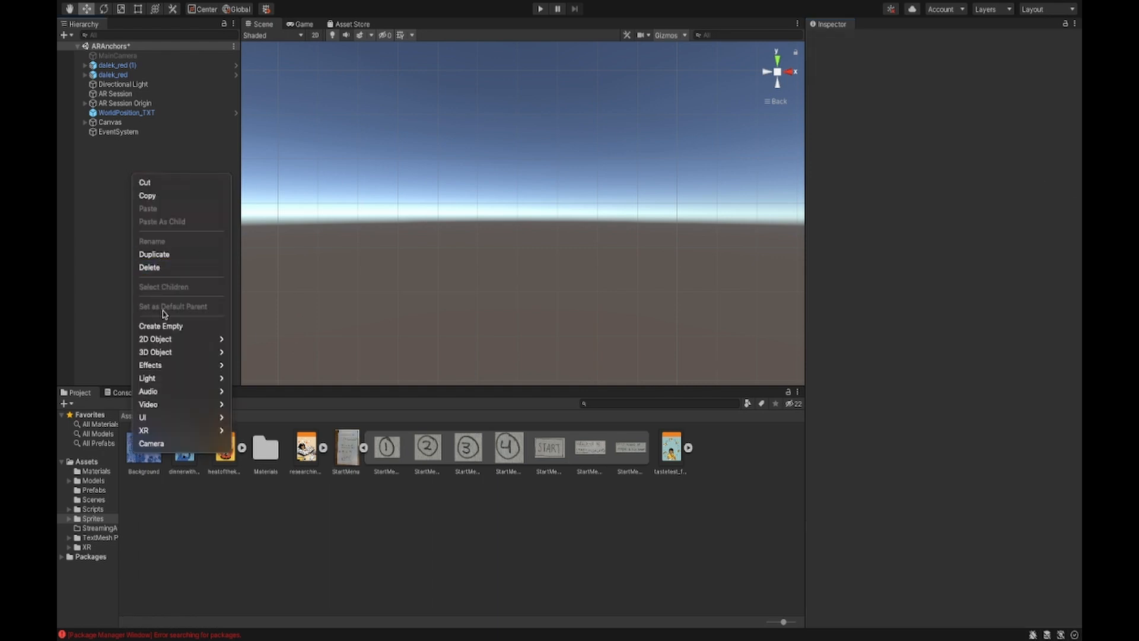
{"action": "left_click", "coordinate": [105, 277]}
{"action": "right_click", "coordinate": [121, 212]}
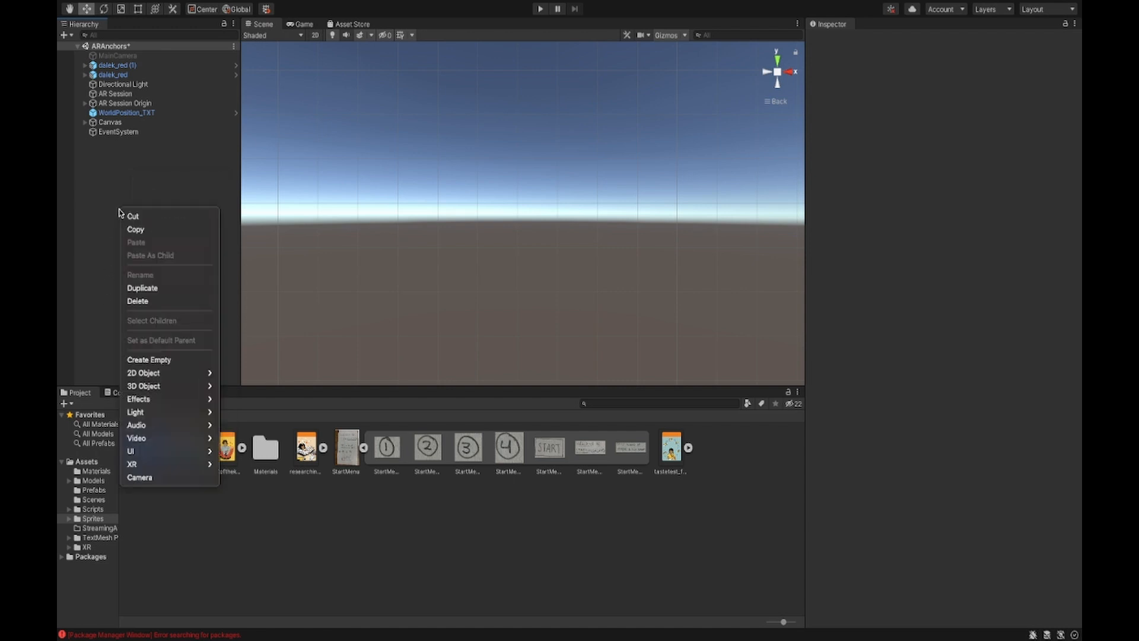
{"action": "mouse_move", "coordinate": [176, 446]}
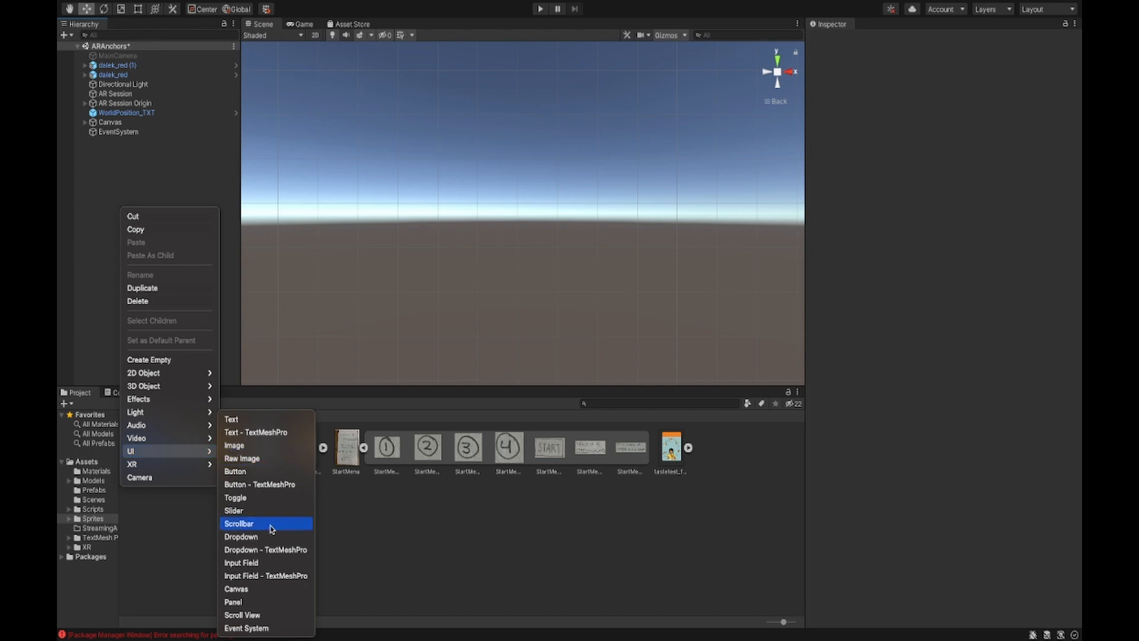
{"action": "left_click", "coordinate": [273, 601]}
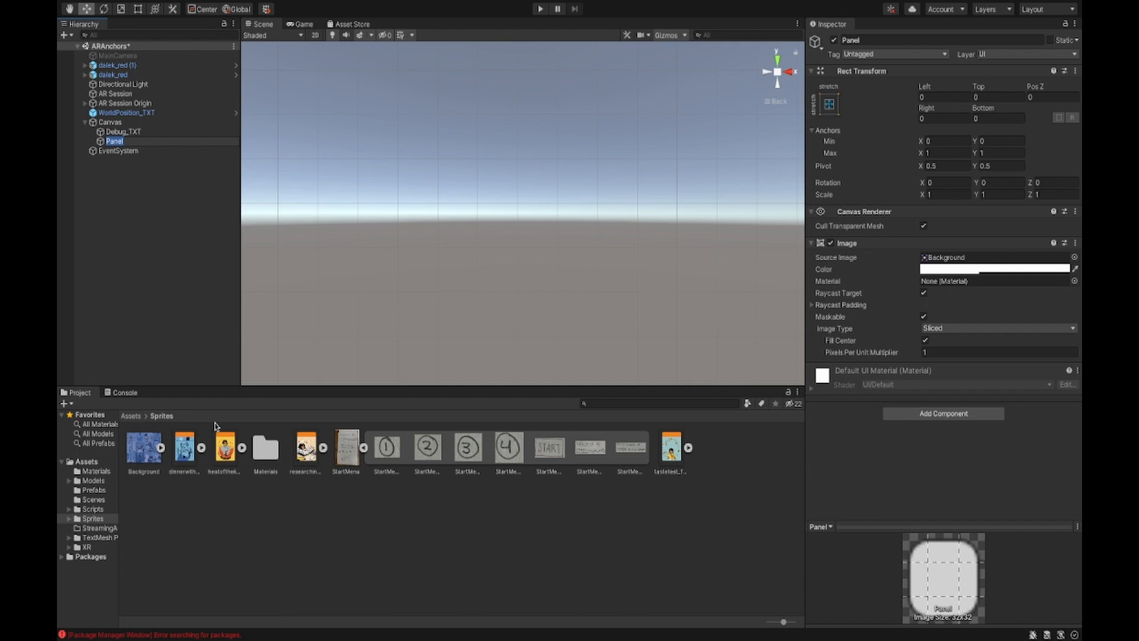
{"action": "left_click", "coordinate": [345, 566]}
{"action": "left_click", "coordinate": [141, 143]}
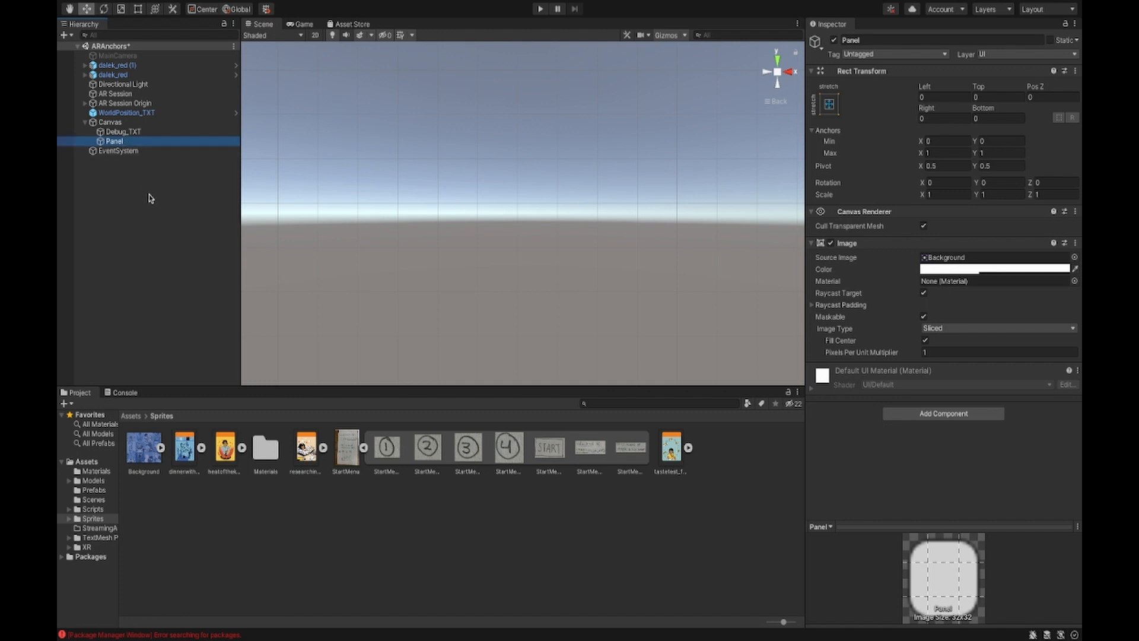
- Try to assign the whole StartMenu image as the Panel's source image
{"action": "left_click", "coordinate": [136, 136]}
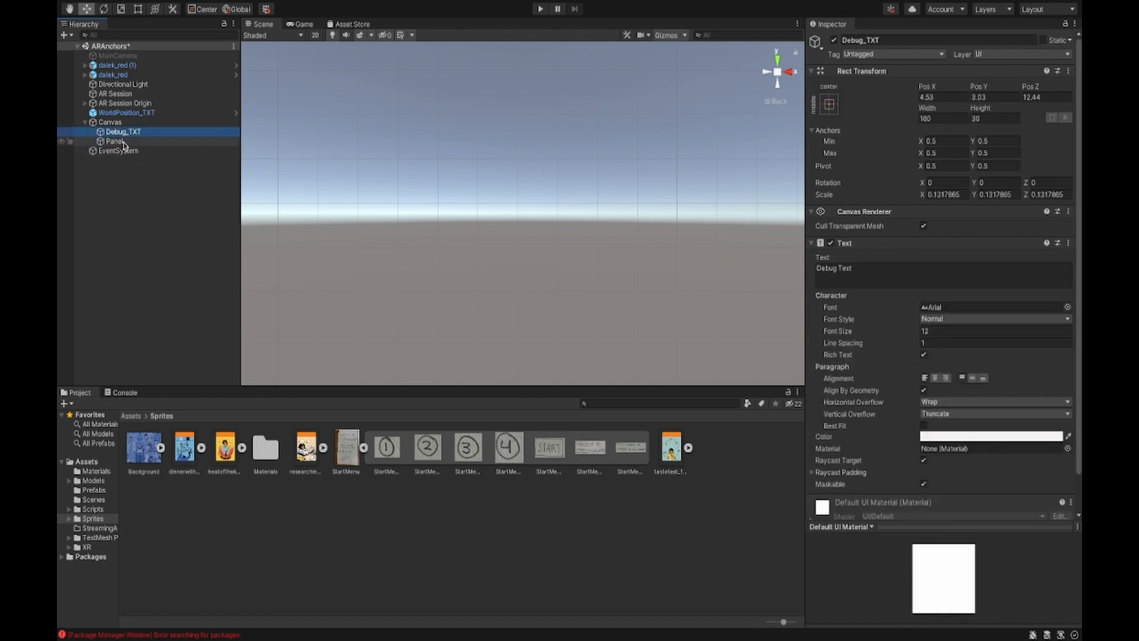
{"action": "left_click", "coordinate": [121, 142]}
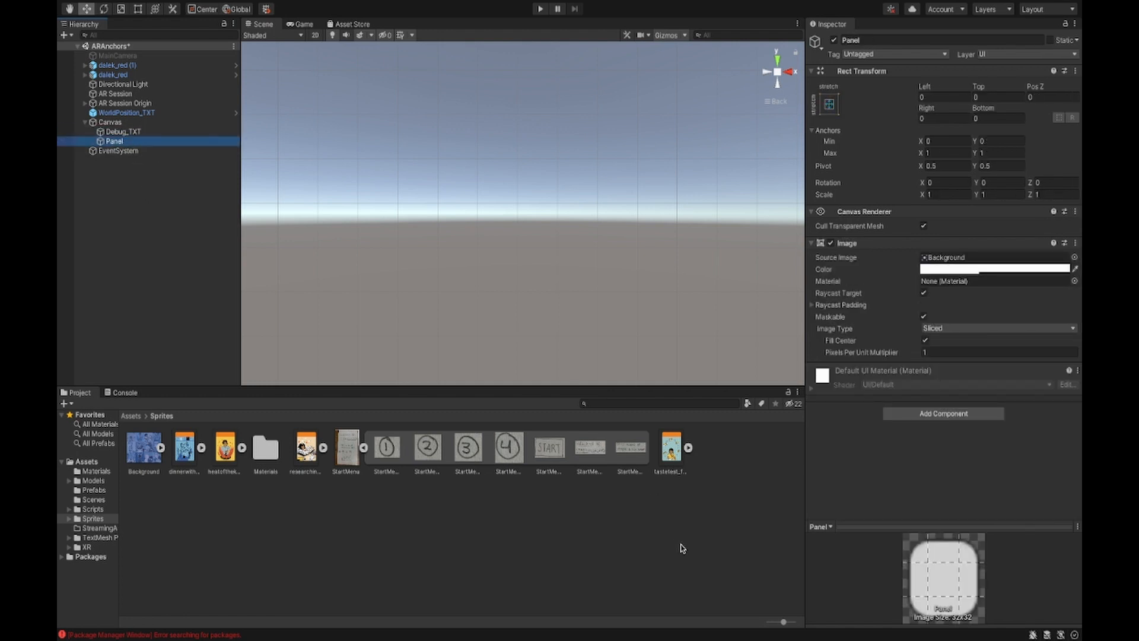
{"action": "left_click_drag", "start_coordinate": [344, 458], "coordinate": [967, 259]}
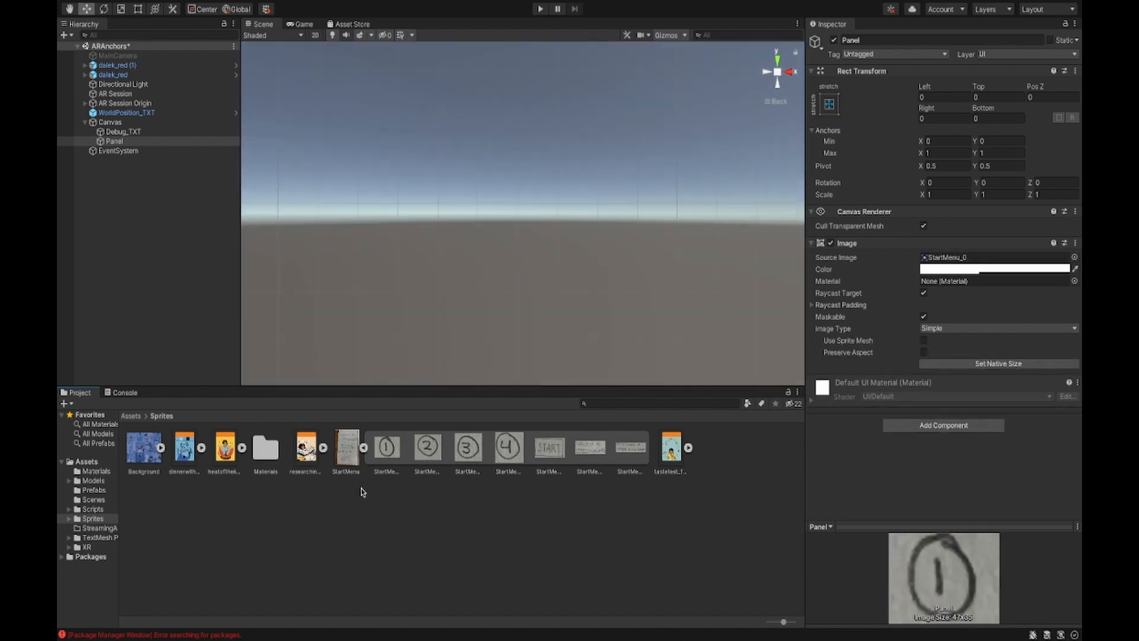
{"action": "left_click", "coordinate": [363, 449]}
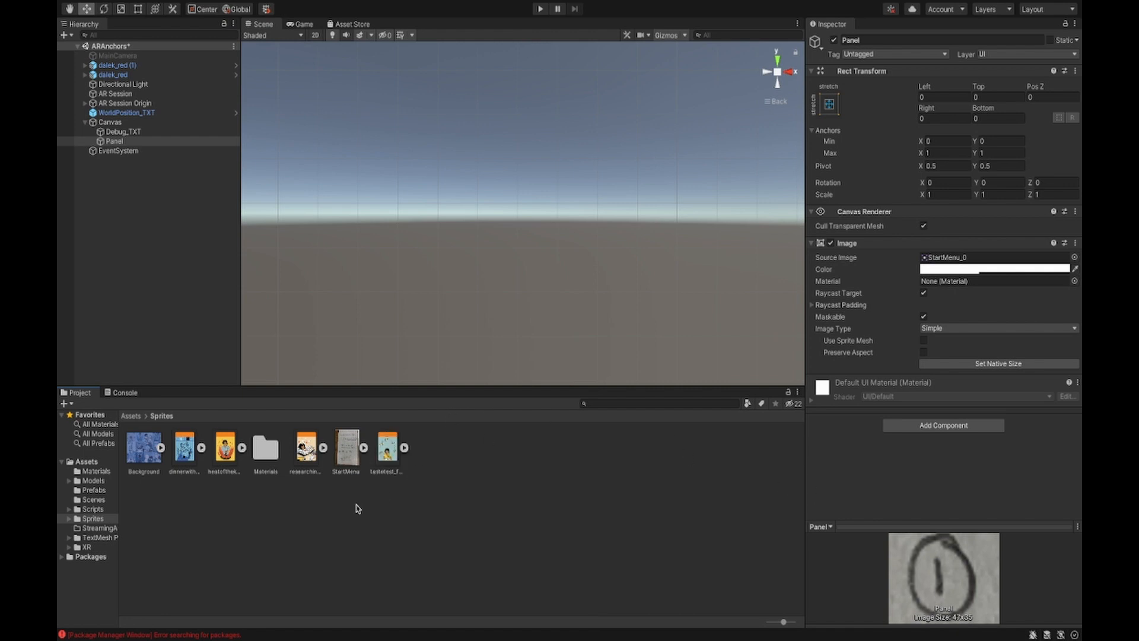
{"action": "left_click_drag", "start_coordinate": [349, 455], "coordinate": [938, 263]}
{"action": "left_click", "coordinate": [363, 448]}
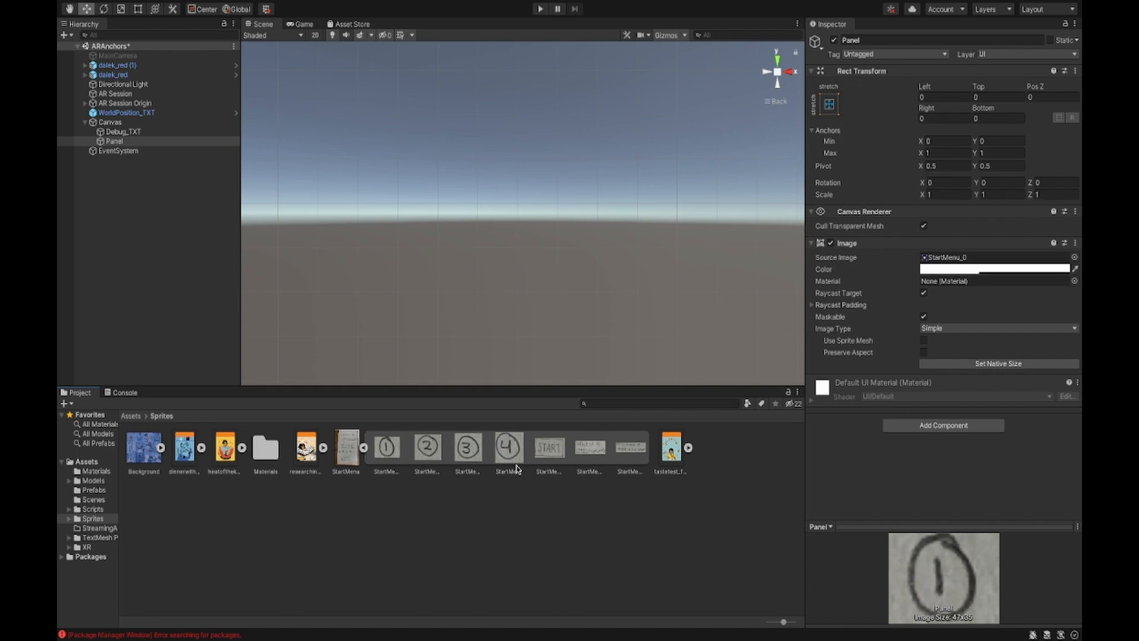
- Add a StartMenu sprite slice of about 372 × 610 around the whole paper page, apply it and close the Sprite Editor
{"action": "left_click", "coordinate": [343, 451]}
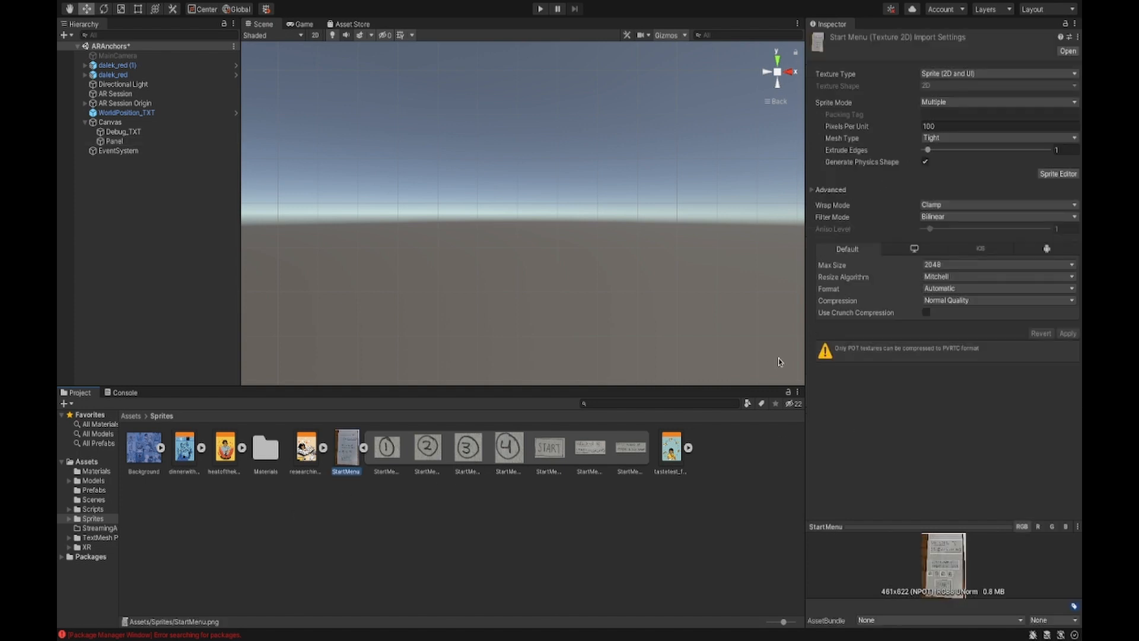
{"action": "left_click", "coordinate": [1058, 173]}
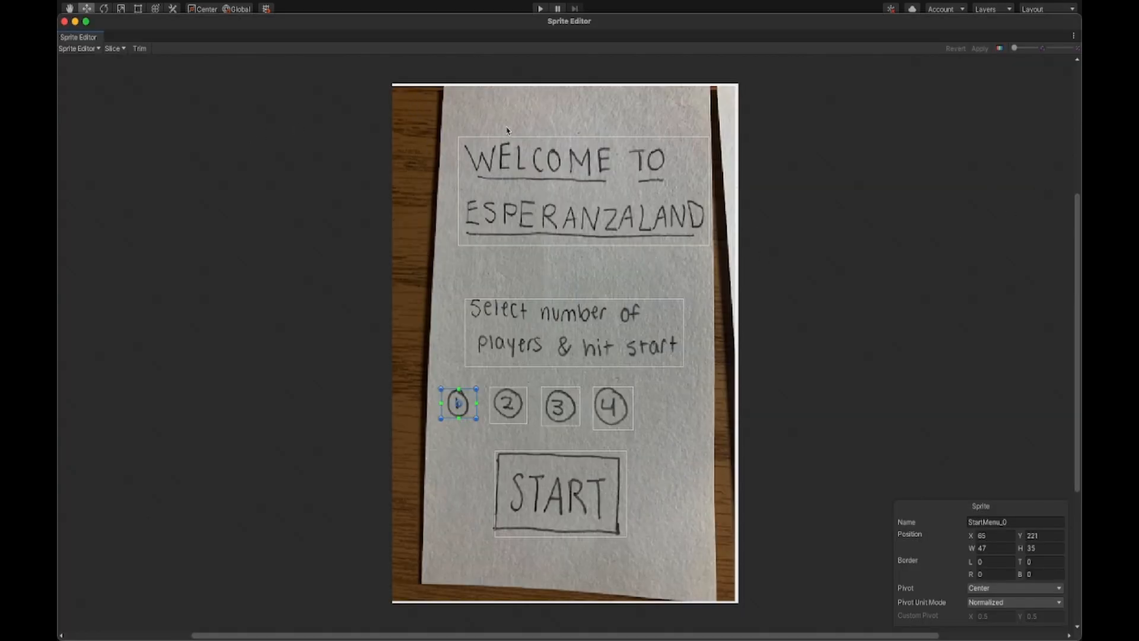
{"action": "left_click_drag", "start_coordinate": [436, 88], "coordinate": [713, 595]}
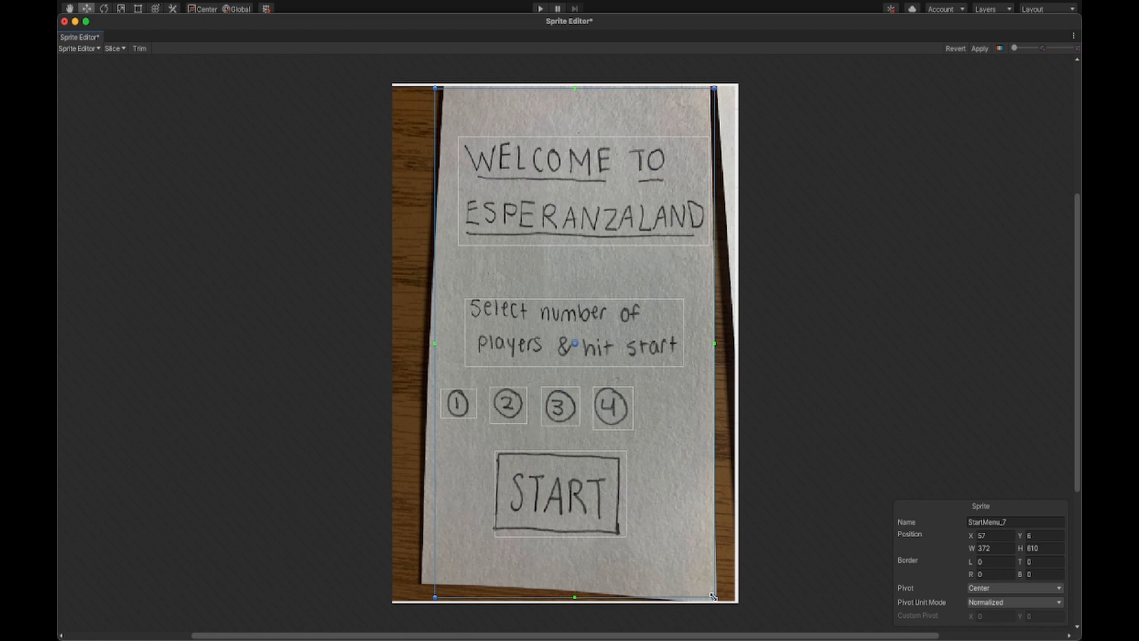
{"action": "left_click", "coordinate": [979, 48]}
{"action": "scroll", "coordinate": [338, 127], "scroll_direction": "up", "scroll_amount": 3}
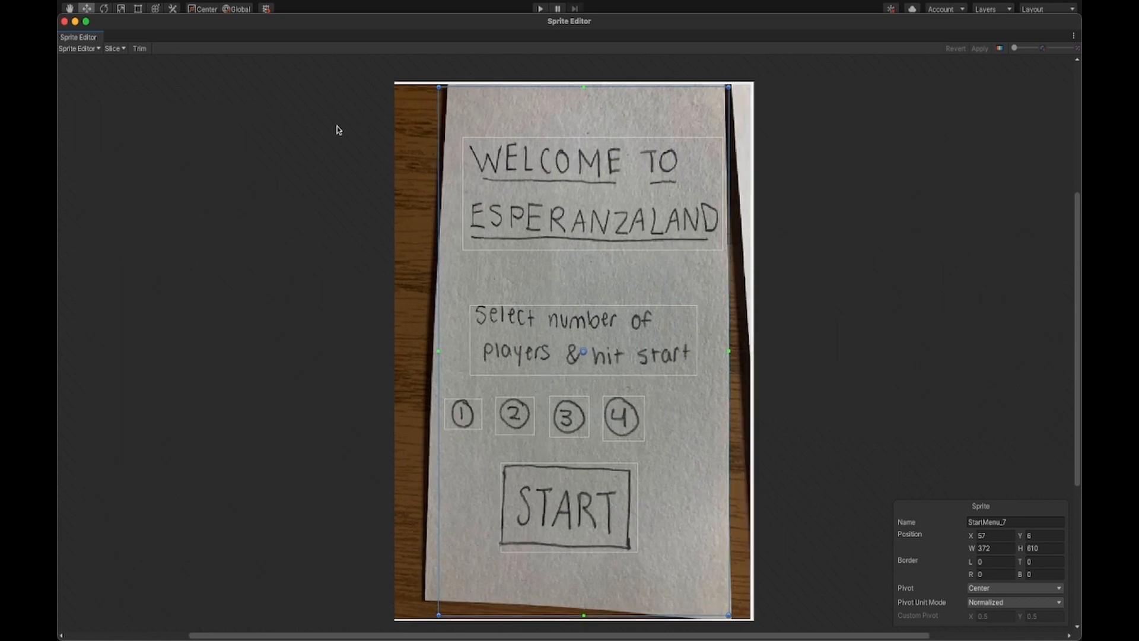
{"action": "left_click", "coordinate": [64, 22]}
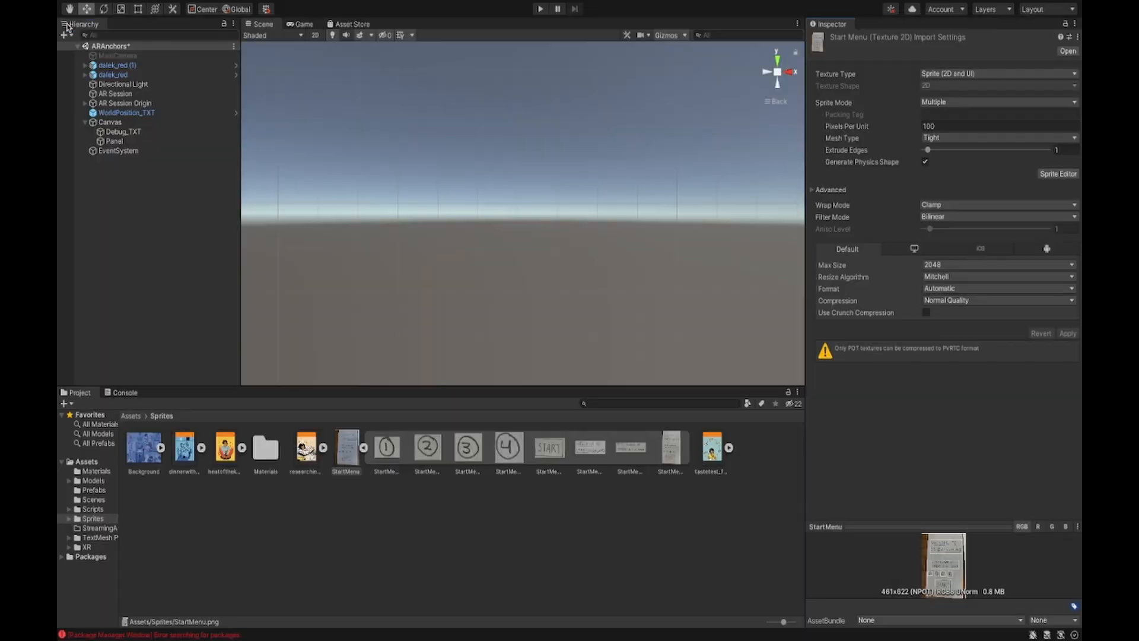
- Assign the full-page slice StartMenu_7 as the Panel's source image and frame the Panel in the scene
{"action": "left_click", "coordinate": [509, 515]}
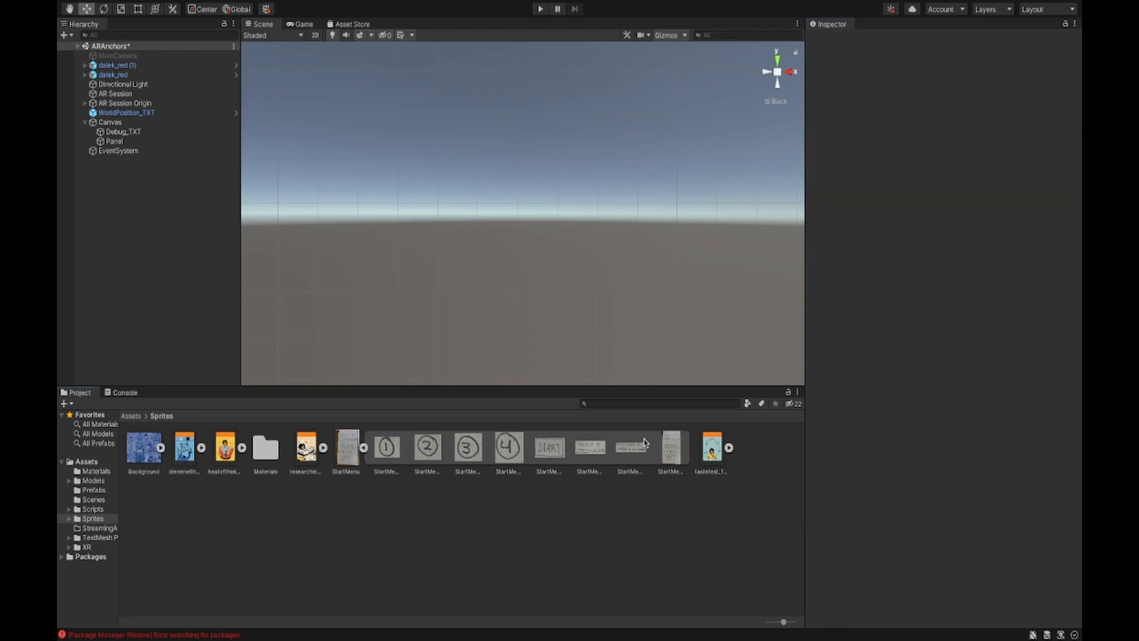
{"action": "left_click", "coordinate": [673, 448]}
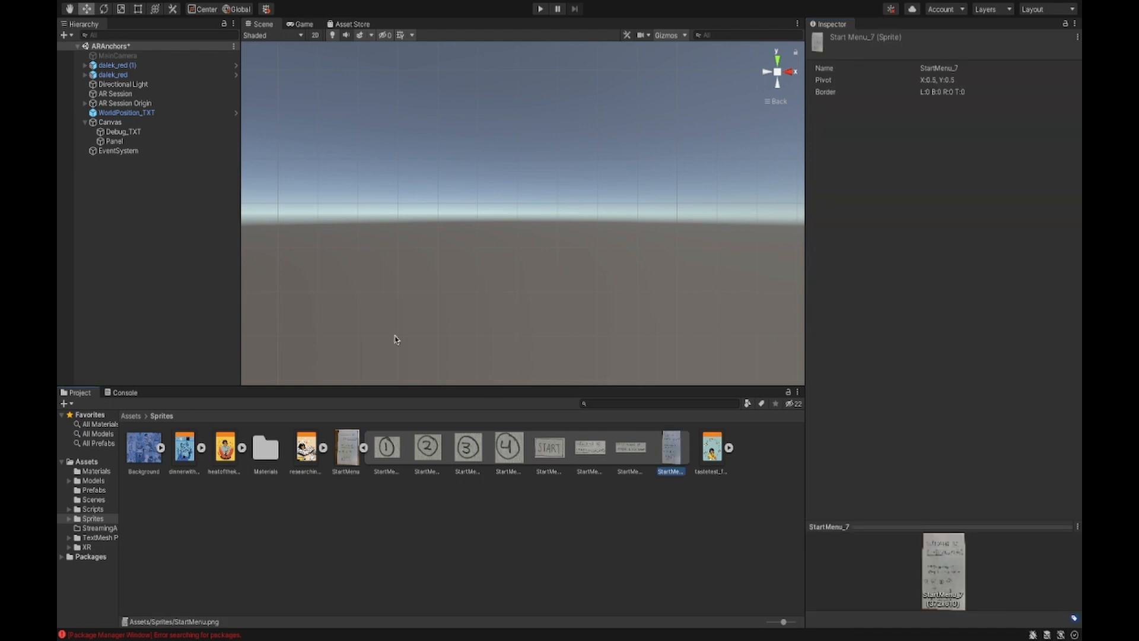
{"action": "left_click", "coordinate": [156, 141]}
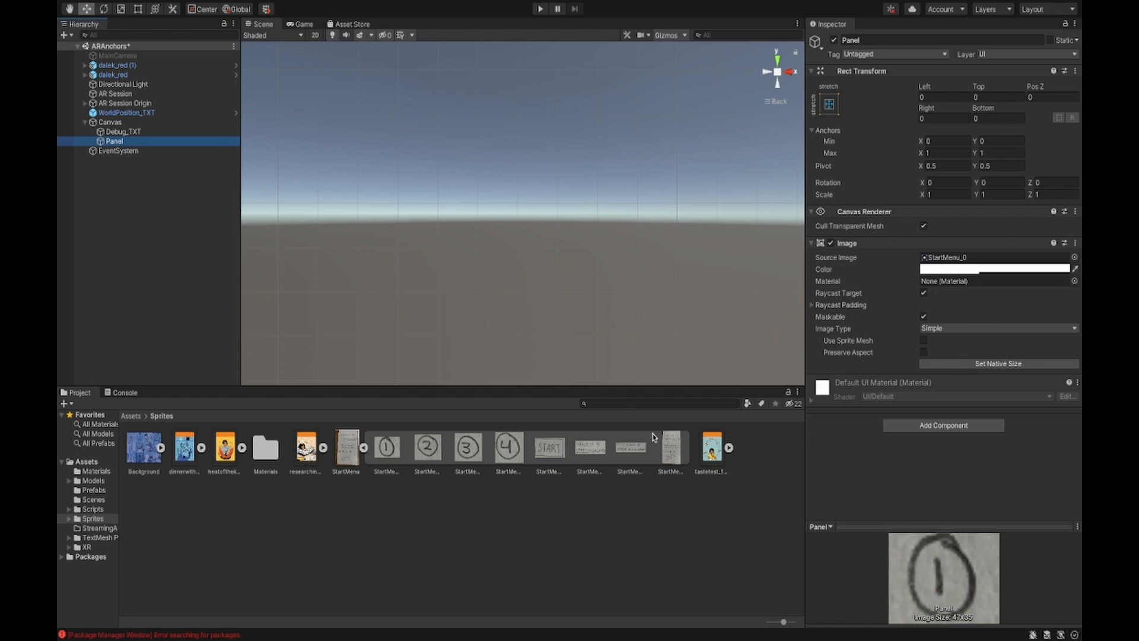
{"action": "left_click_drag", "start_coordinate": [672, 448], "coordinate": [949, 260]}
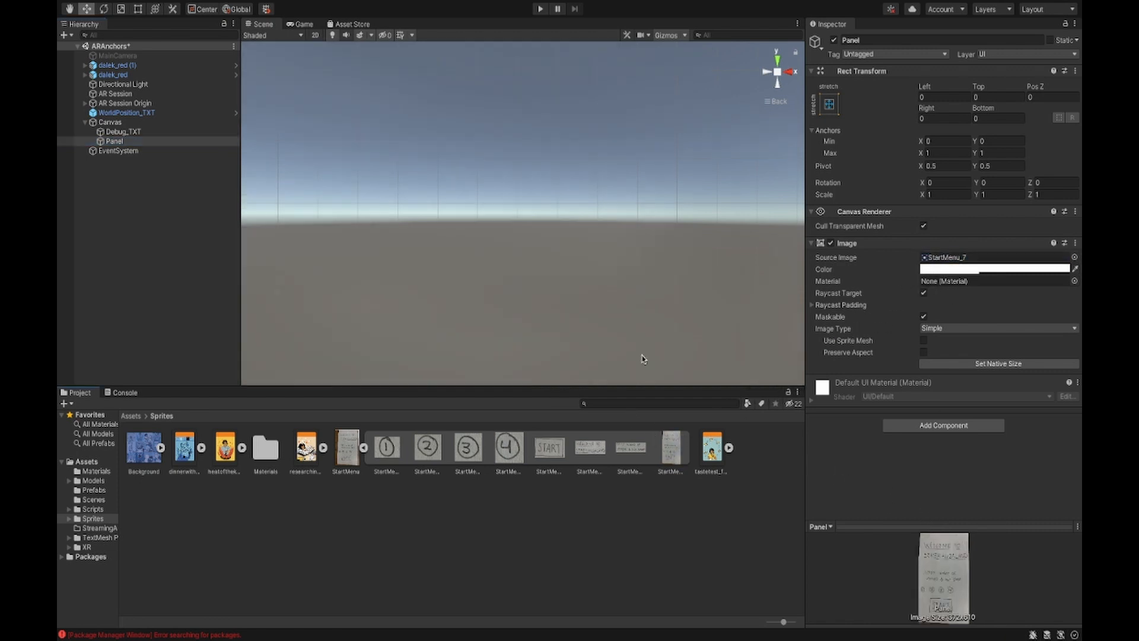
{"action": "left_click", "coordinate": [945, 578]}
{"action": "key", "text": "f"}
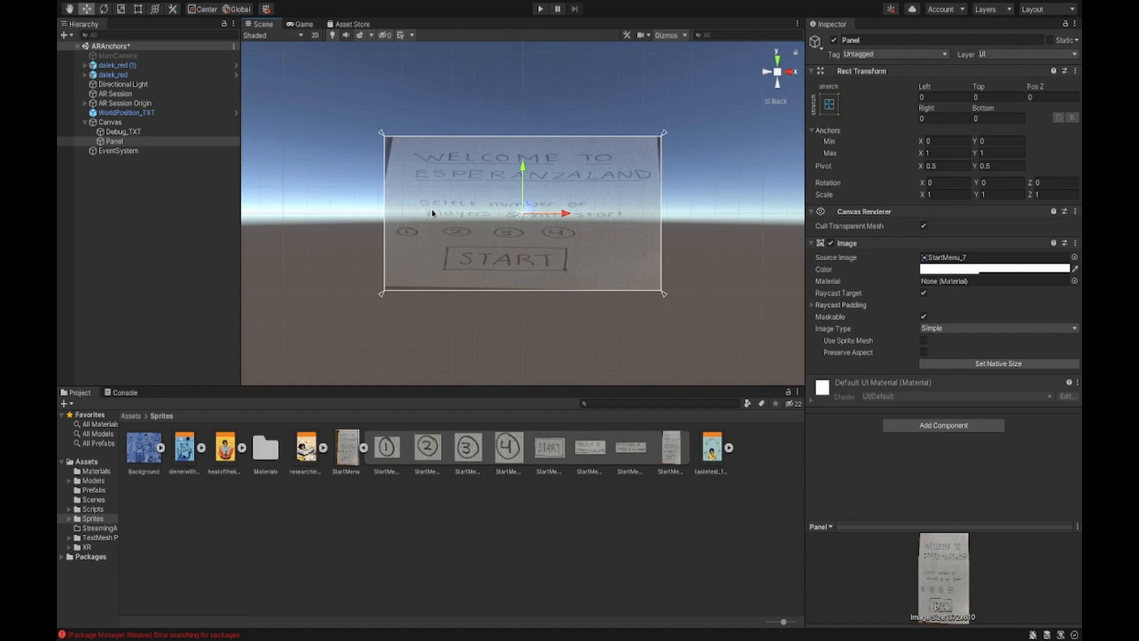
- Turn on Preserve Aspect for the Panel's image, set its color alpha to 255, and collapse the StartMenu slices
{"action": "left_click", "coordinate": [924, 354]}
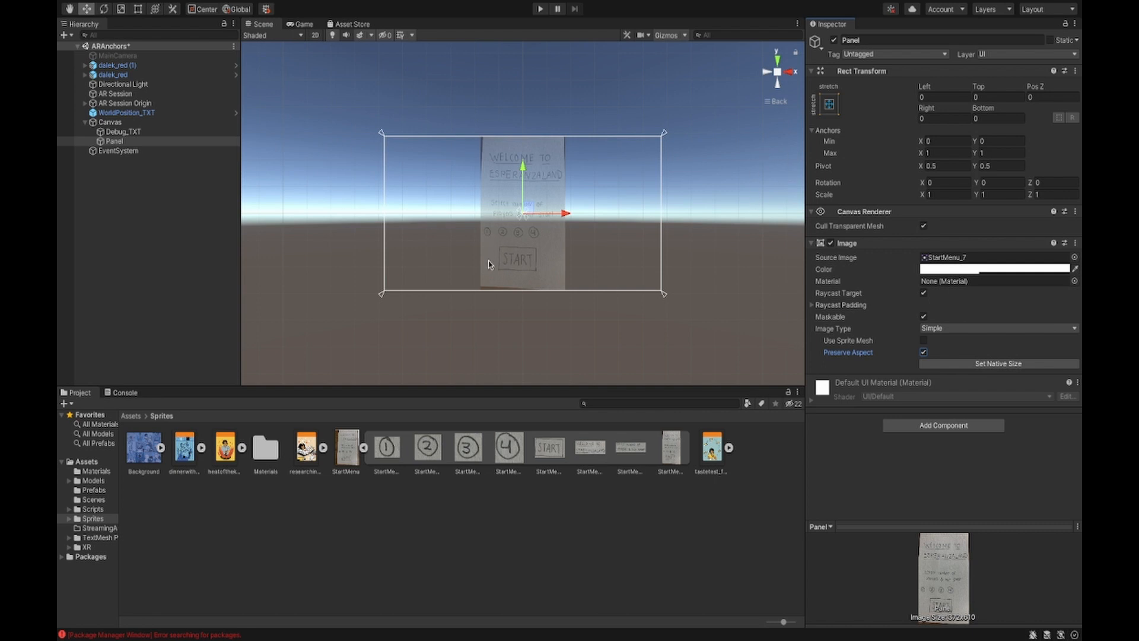
{"action": "left_click", "coordinate": [932, 270]}
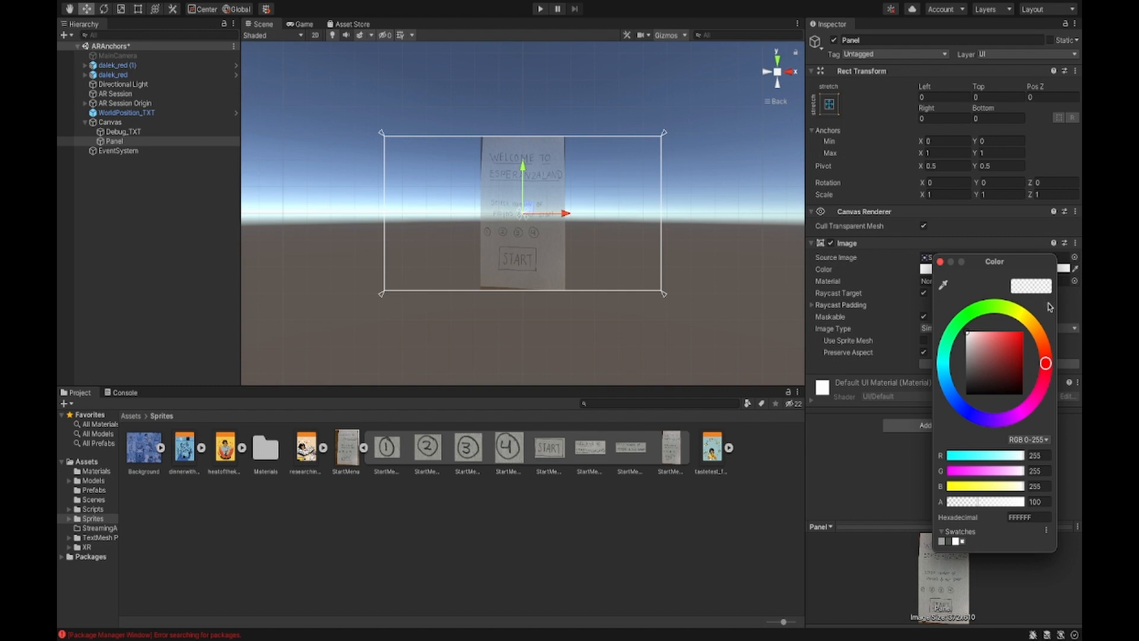
{"action": "left_click_drag", "start_coordinate": [988, 502], "coordinate": [1026, 508]}
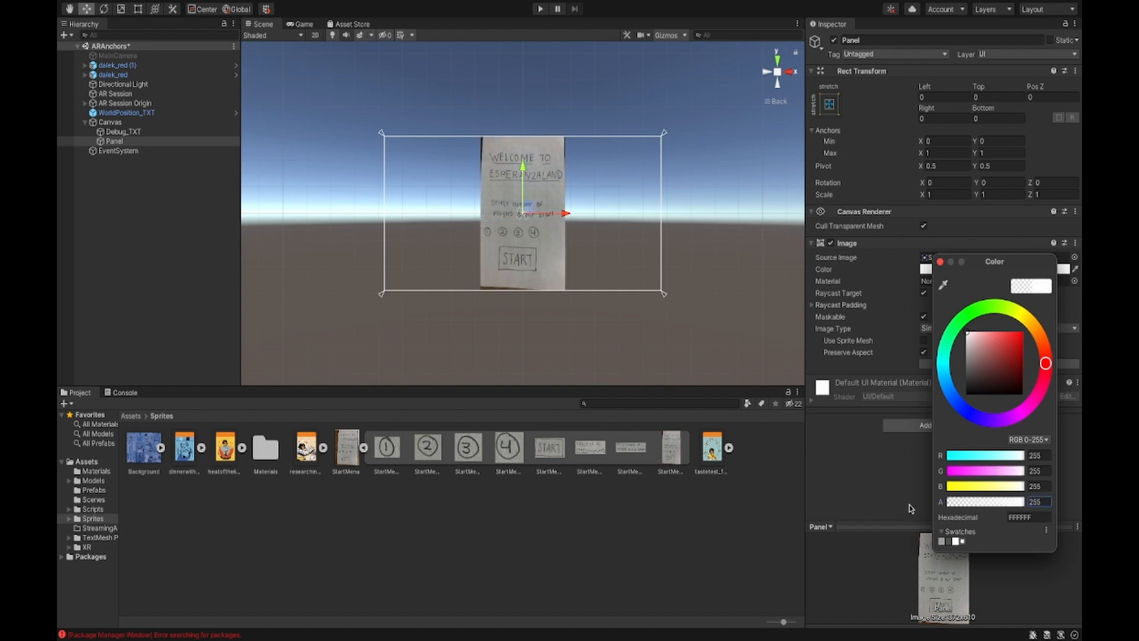
{"action": "left_click", "coordinate": [941, 261]}
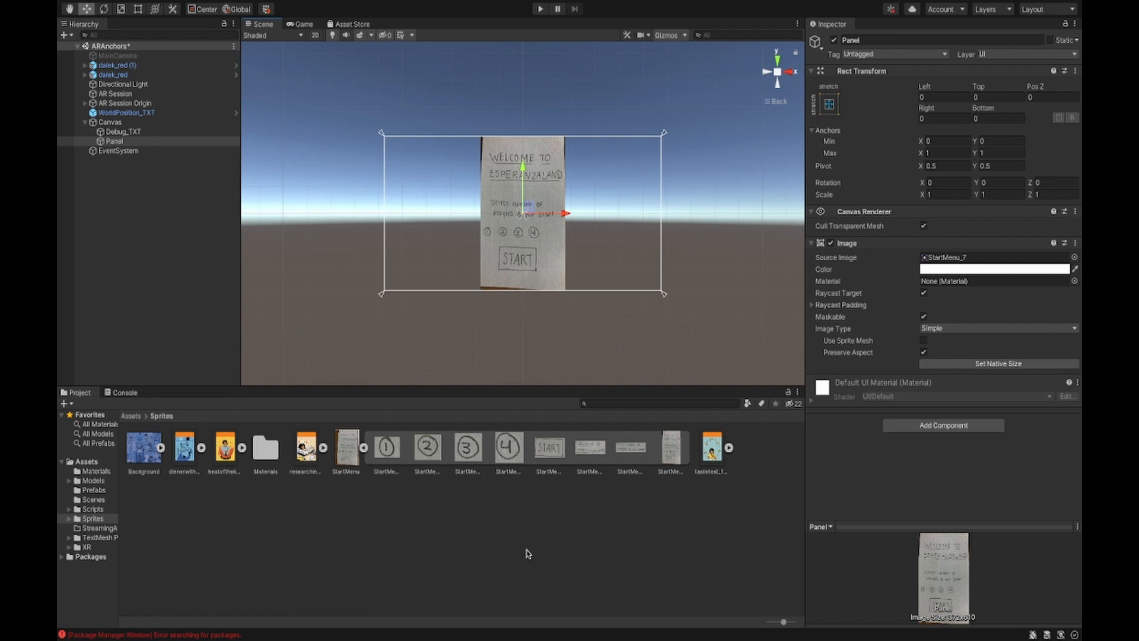
{"action": "left_click", "coordinate": [364, 448]}
{"action": "left_click", "coordinate": [407, 504]}
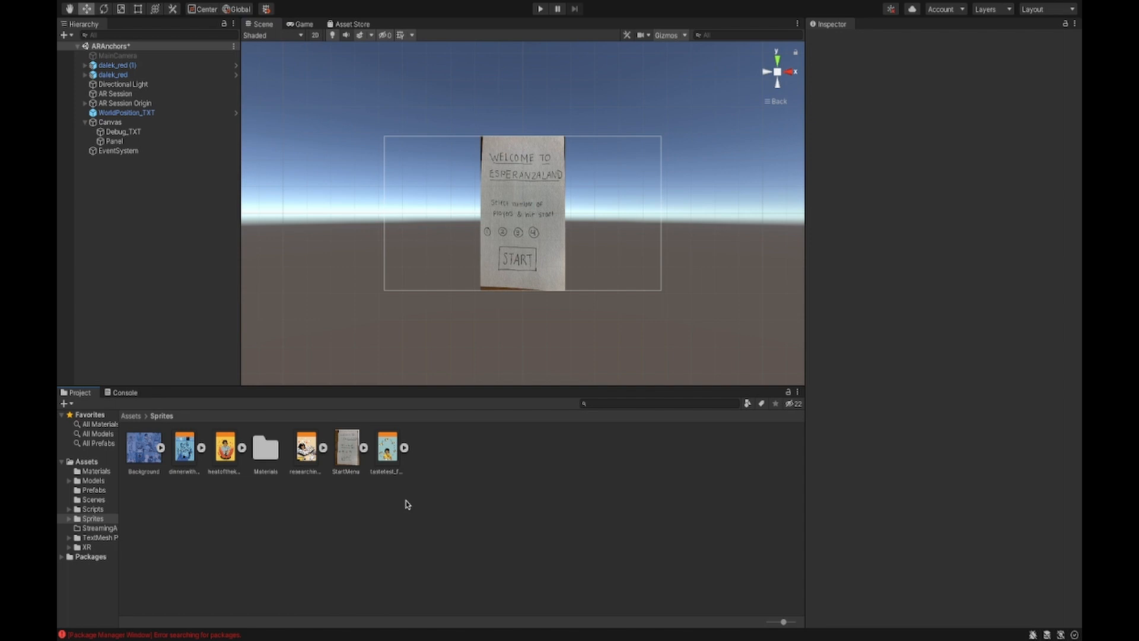
- Switch to Finder and preview the hand-drawn disclaimer screenshot on the Desktop
{"action": "key", "text": "super+Tab"}
{"action": "key", "text": "super+Tab"}
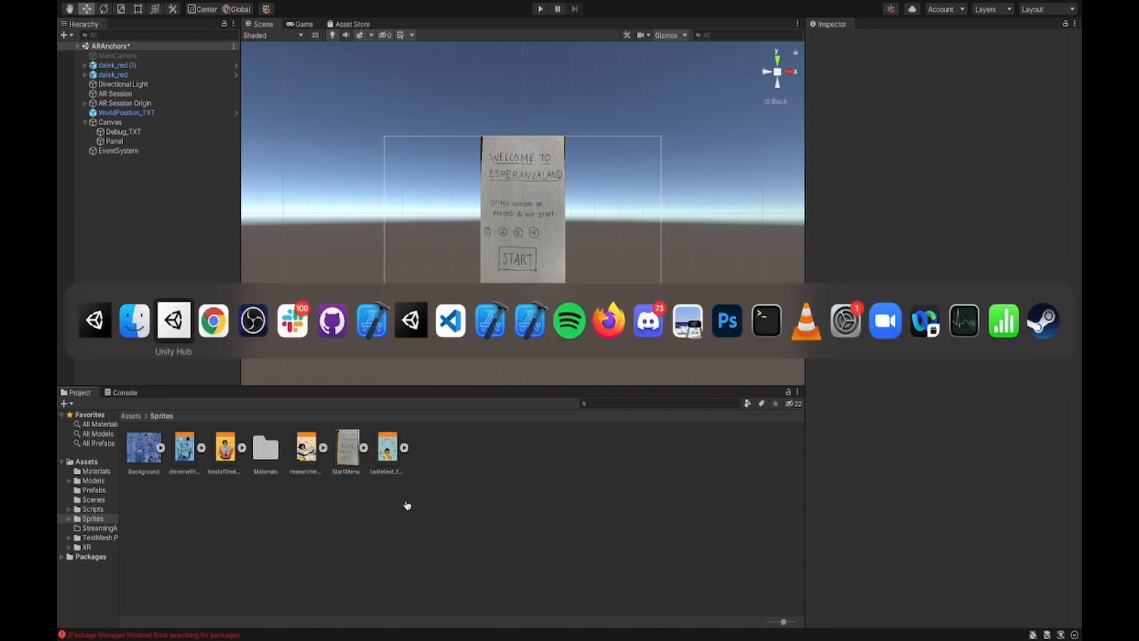
{"action": "key", "text": "super+shift+Tab"}
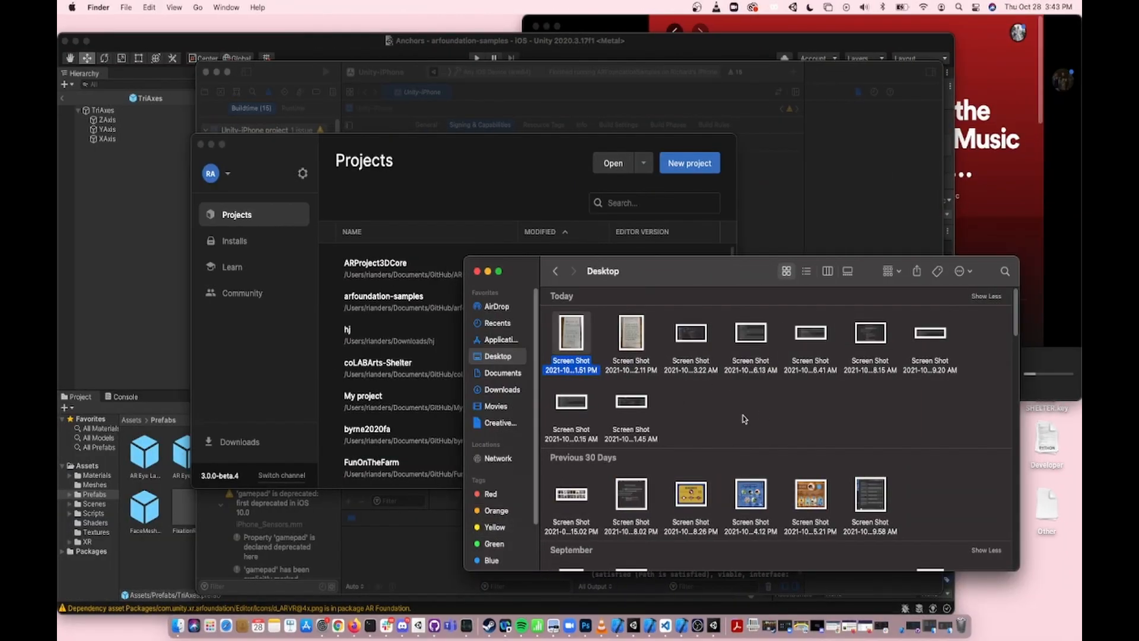
{"action": "left_click", "coordinate": [636, 337]}
{"action": "key", "text": "space"}
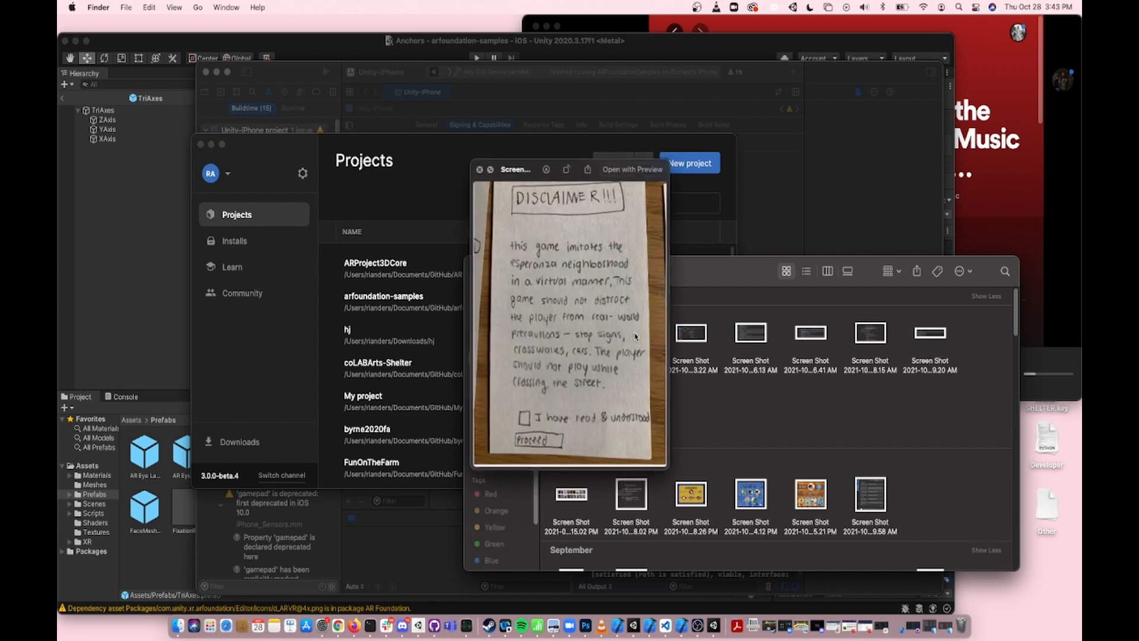
{"action": "key", "text": "space"}
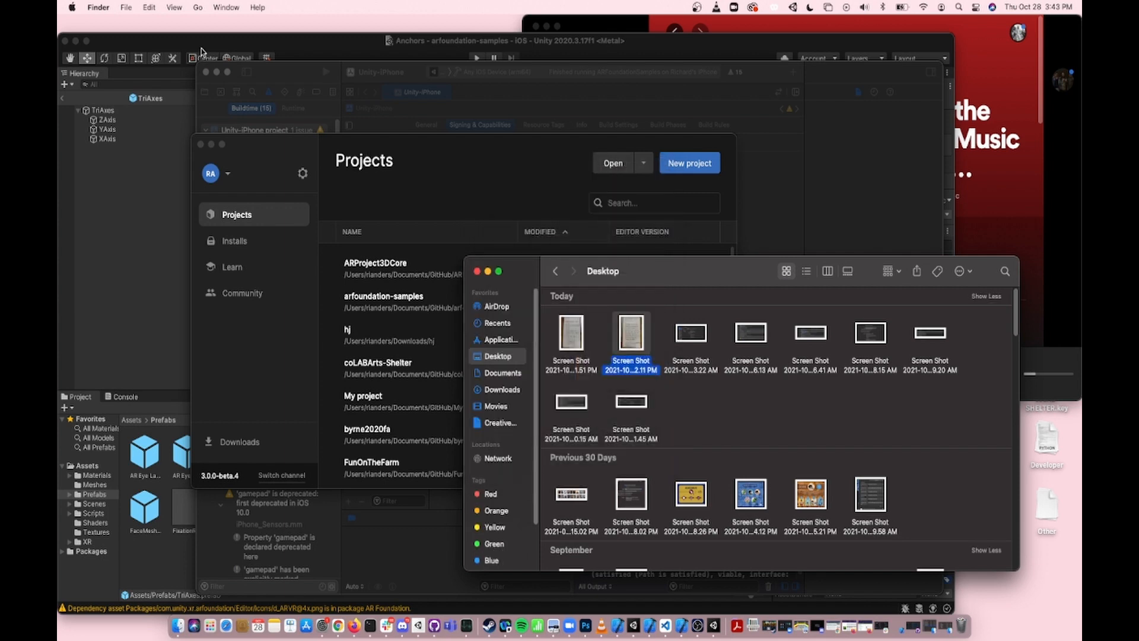
- Minimize the Unity Hub and arfoundation-samples windows and return to the ARProject3DCore editor
{"action": "left_click", "coordinate": [211, 144]}
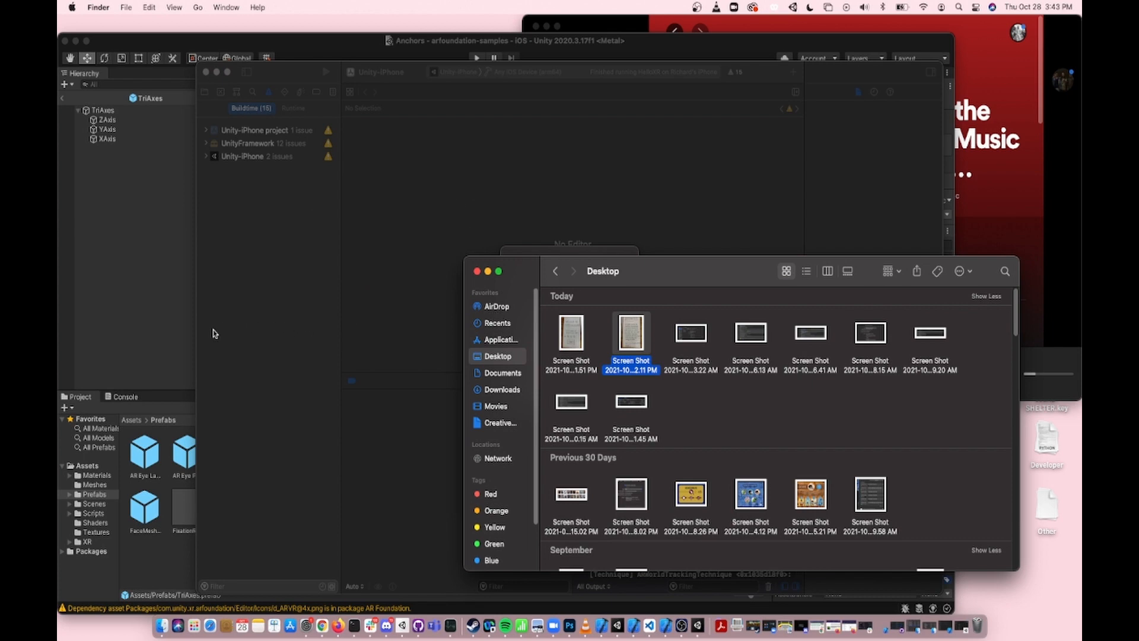
{"action": "left_click", "coordinate": [170, 336]}
{"action": "key", "text": "super+Tab"}
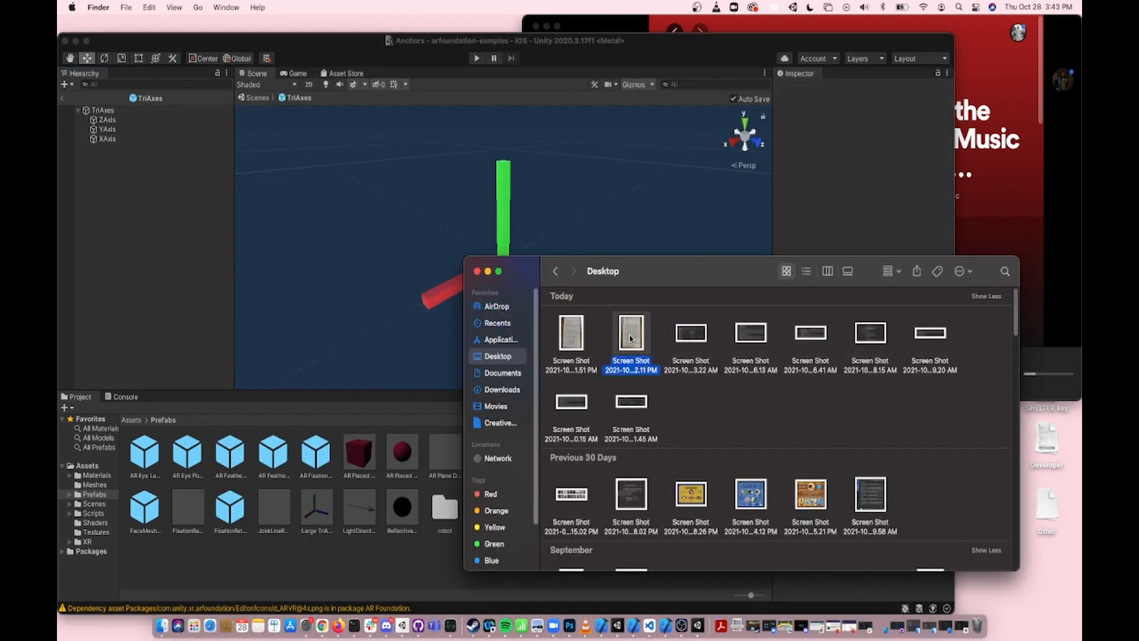
{"action": "left_click", "coordinate": [75, 40]}
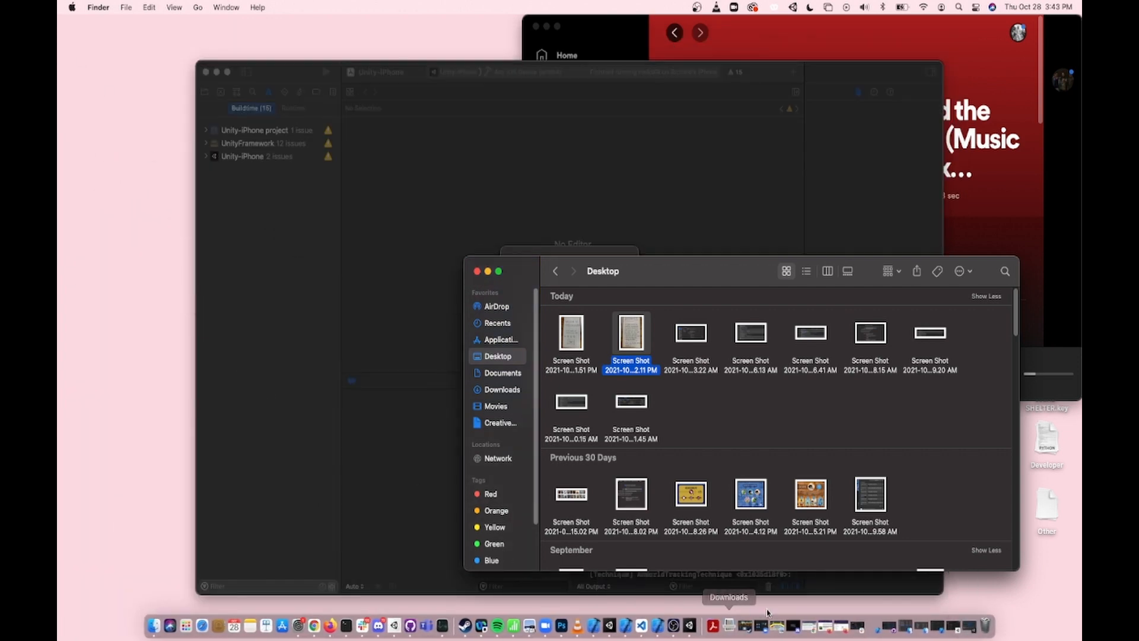
{"action": "left_click", "coordinate": [674, 626]}
{"action": "key", "text": "ctrl+Left"}
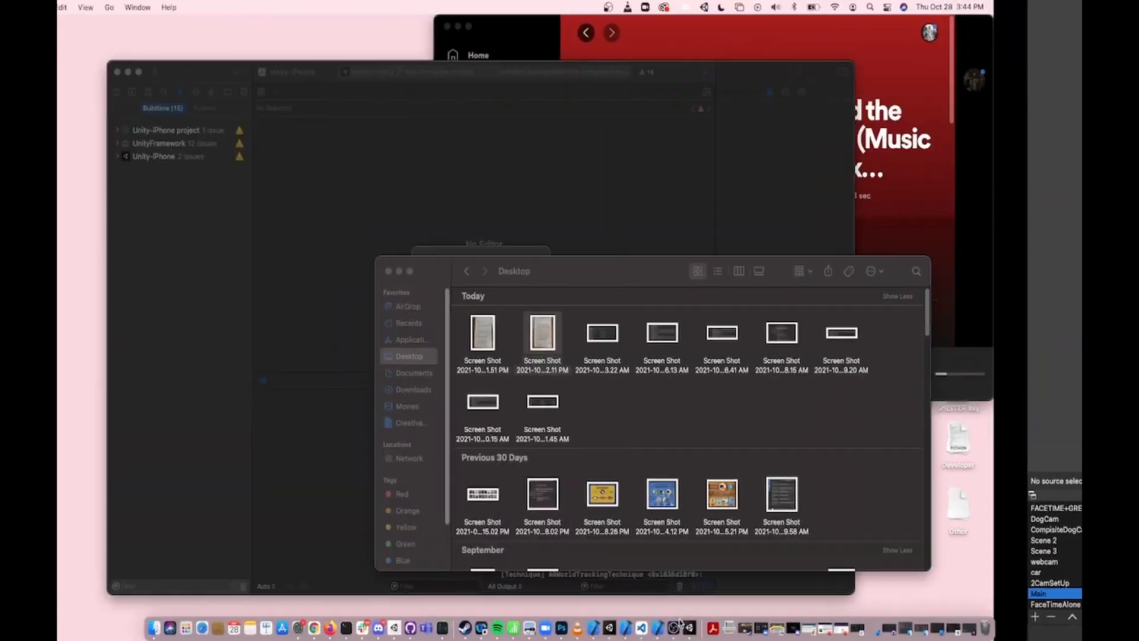
{"action": "left_click", "coordinate": [689, 625]}
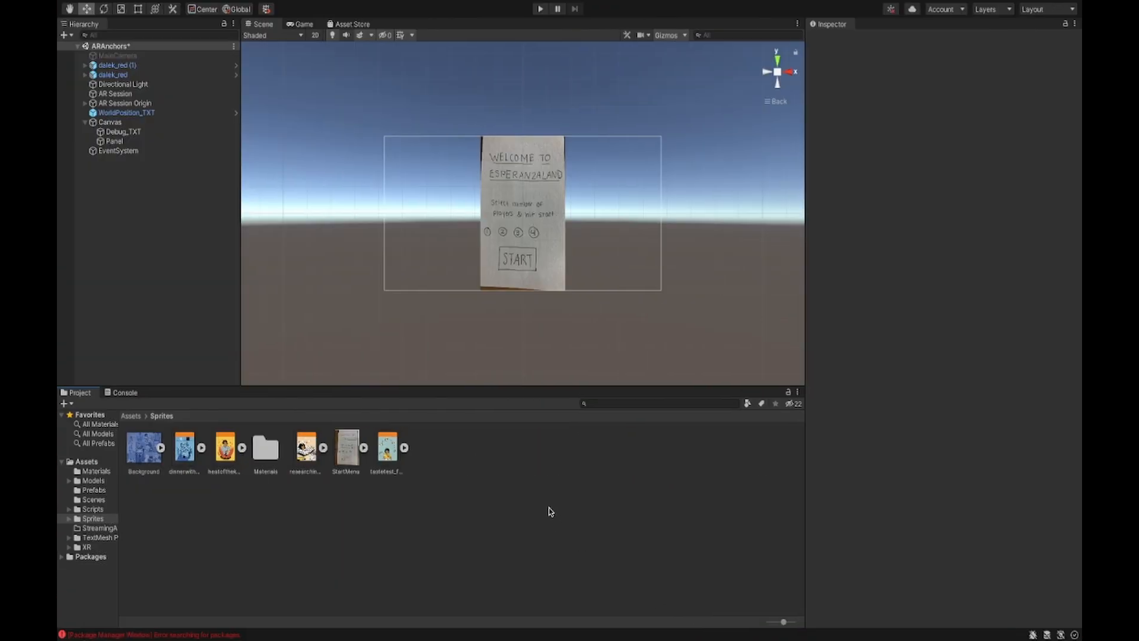
- Take the editor out of full screen, import Screen Shot 2021-10-28 at 3.32.11 PM.png from the Desktop into the Sprites folder and select it
{"action": "right_click", "coordinate": [520, 514]}
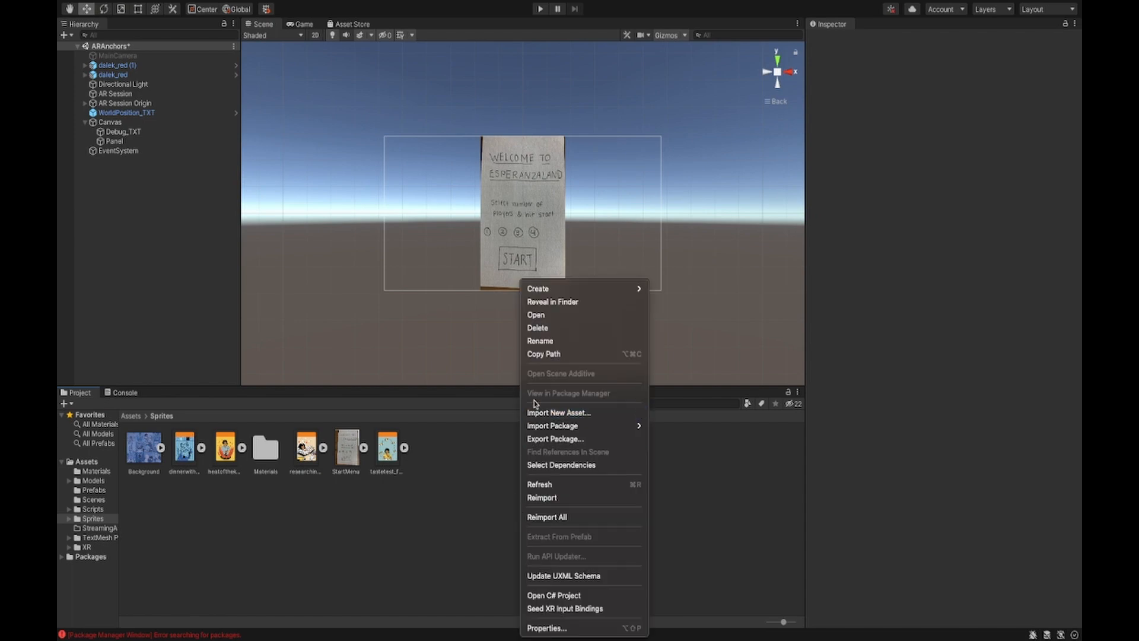
{"action": "left_click", "coordinate": [458, 492]}
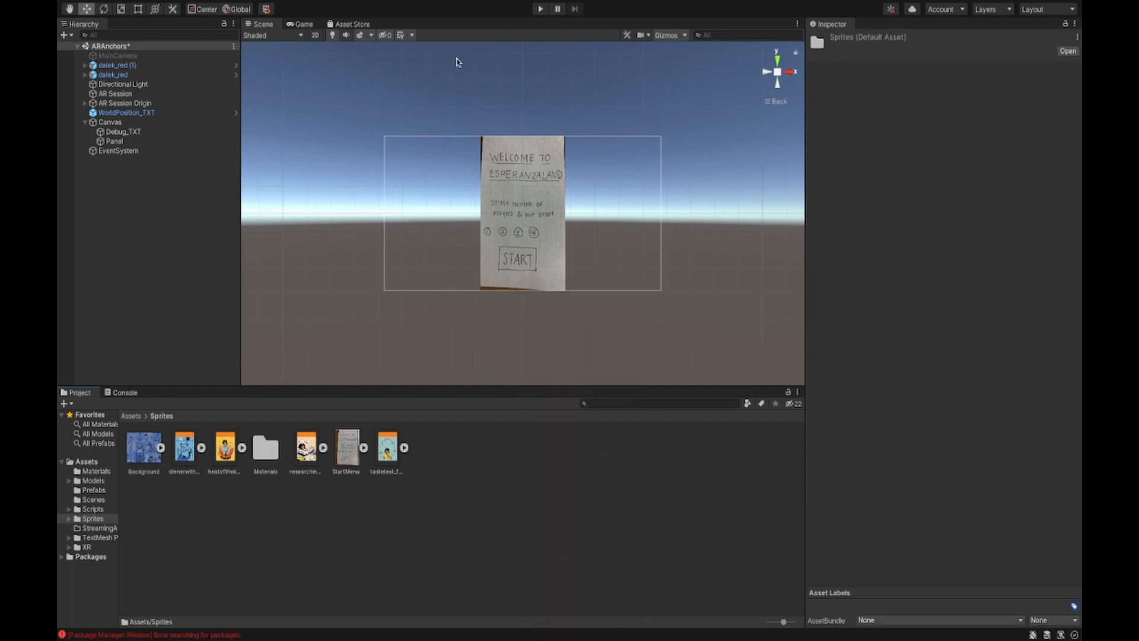
{"action": "mouse_move", "coordinate": [368, 7]}
{"action": "left_click", "coordinate": [87, 23]}
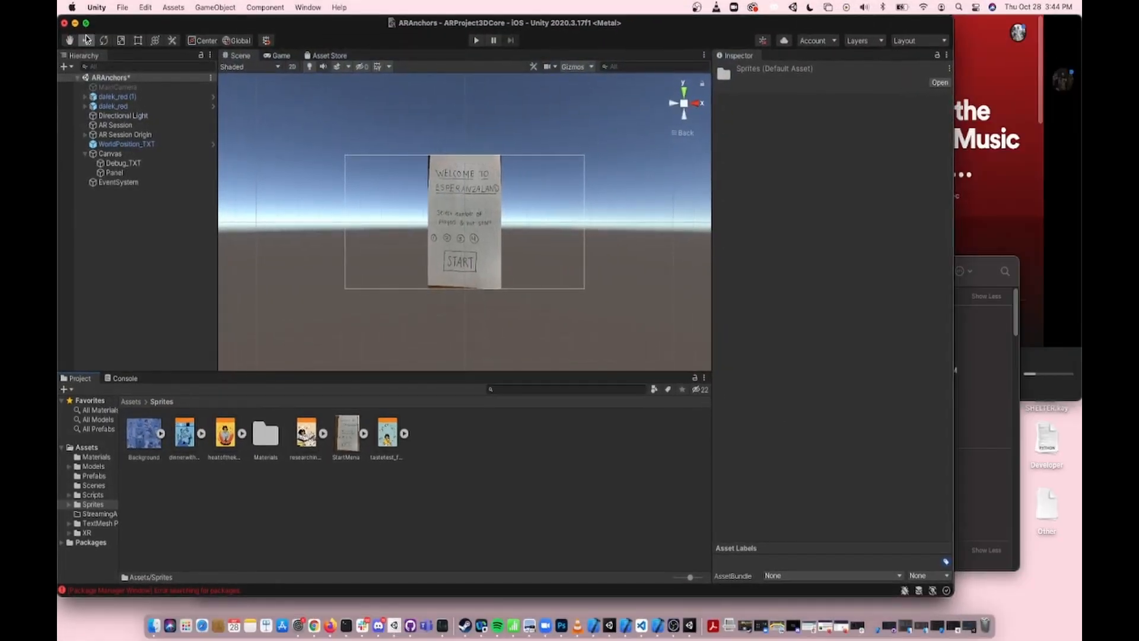
{"action": "key", "text": "super+Tab"}
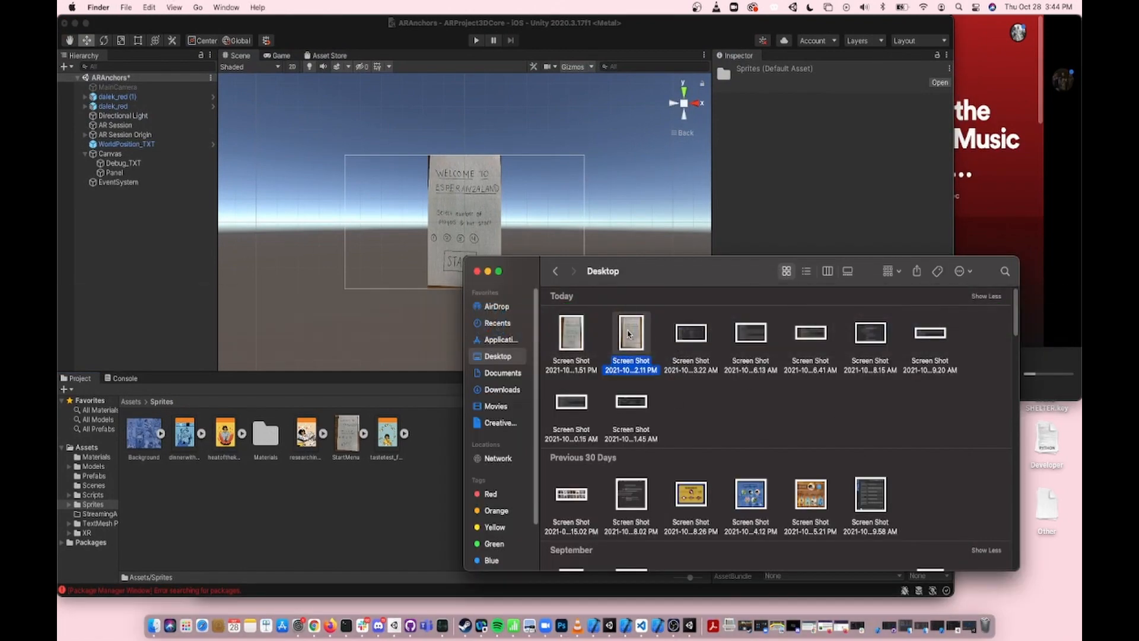
{"action": "left_click_drag", "start_coordinate": [629, 334], "coordinate": [410, 531]}
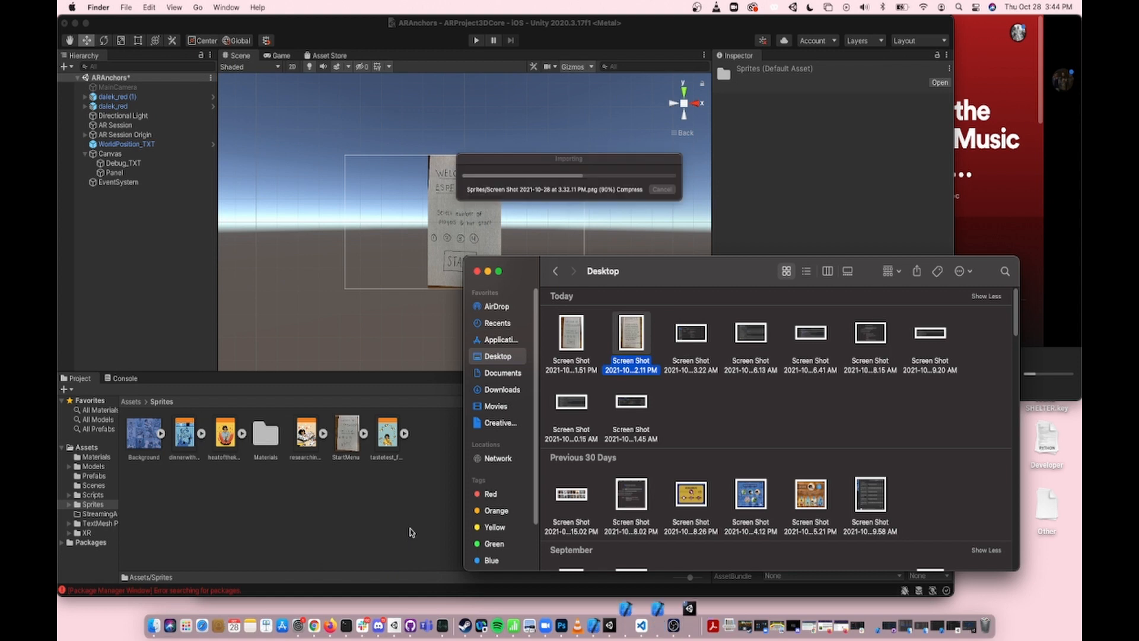
{"action": "left_click", "coordinate": [382, 488]}
{"action": "left_click", "coordinate": [347, 434]}
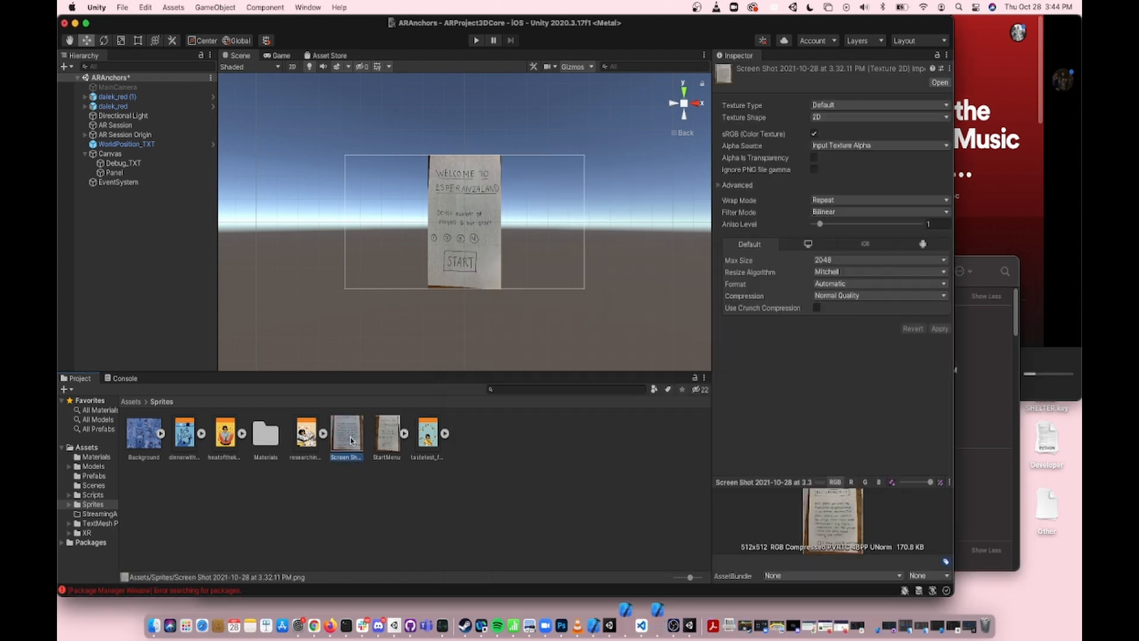
- Set the imported disclaimer screenshot's texture type to Sprite (2D and UI) and apply the import change
{"action": "left_click", "coordinate": [880, 111]}
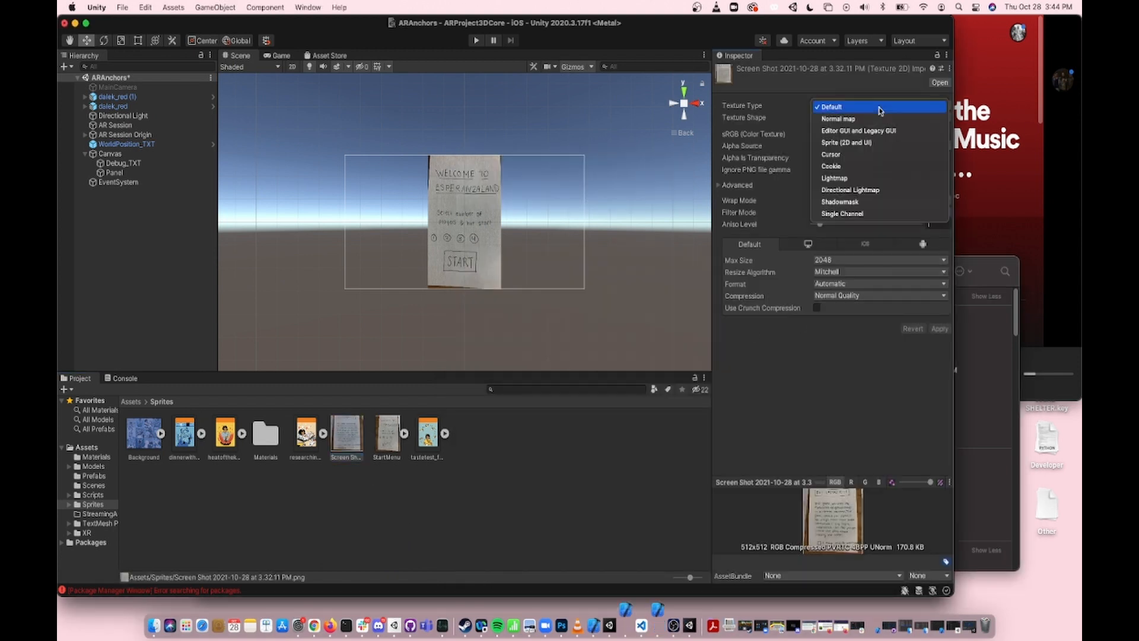
{"action": "left_click", "coordinate": [880, 148]}
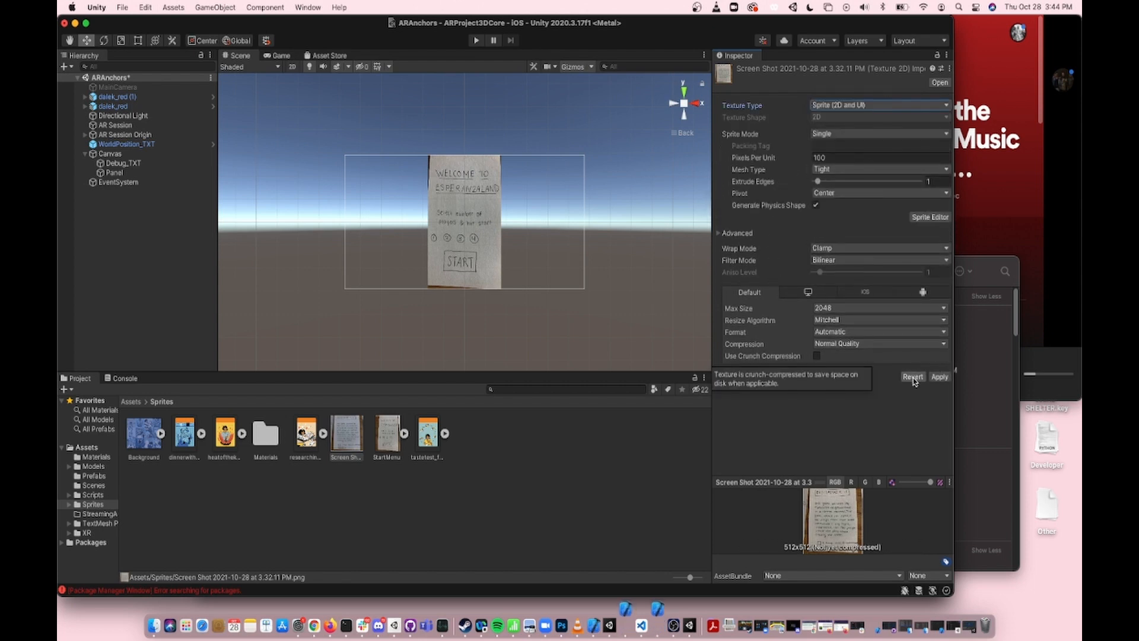
{"action": "left_click", "coordinate": [939, 377]}
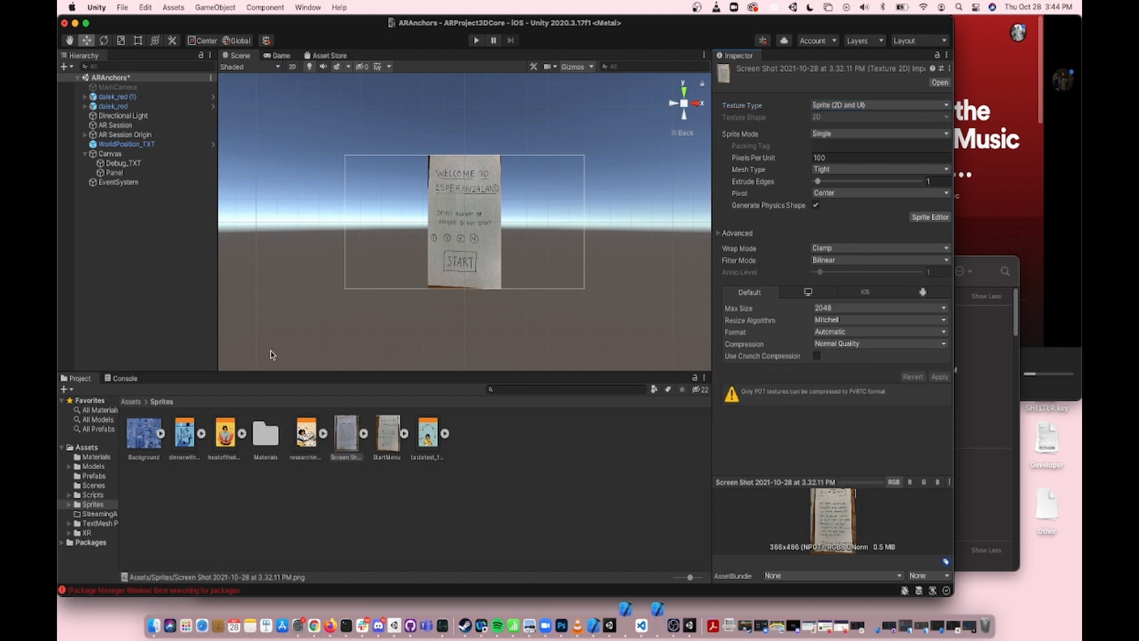
- Add a second UI Panel as a child of the Canvas
{"action": "left_click", "coordinate": [117, 154]}
{"action": "right_click", "coordinate": [118, 155]}
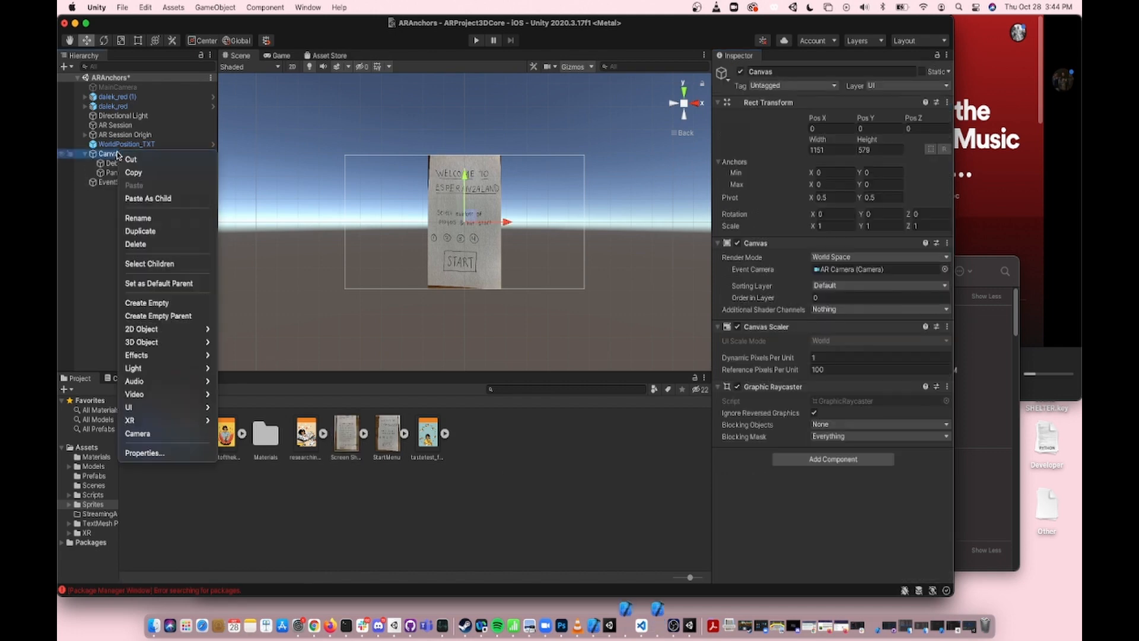
{"action": "mouse_move", "coordinate": [163, 410]}
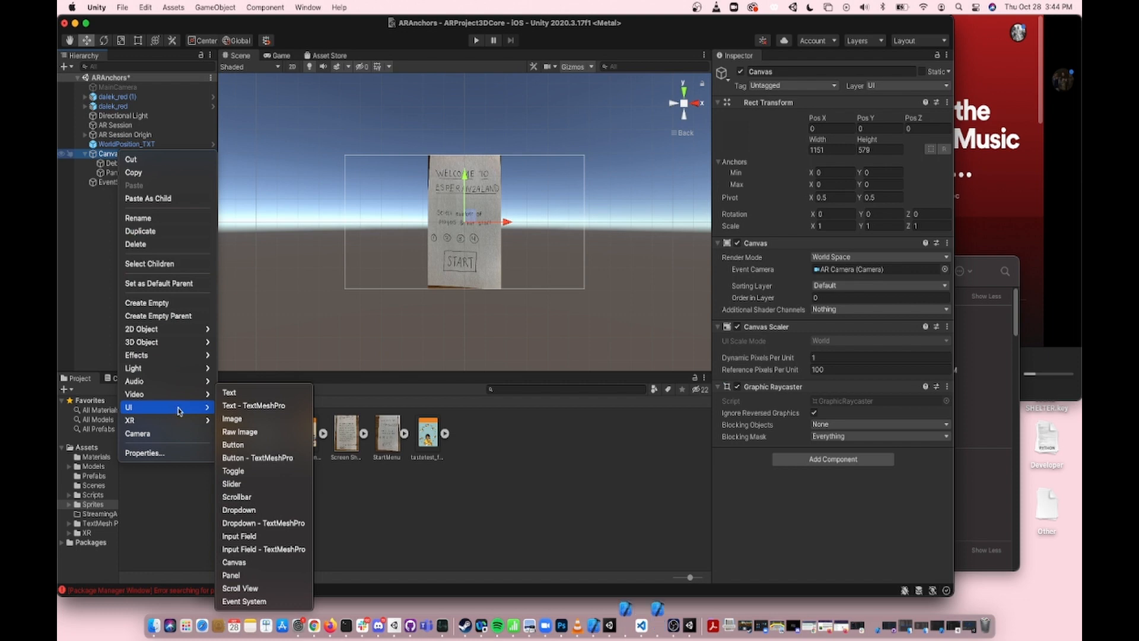
{"action": "left_click", "coordinate": [273, 575]}
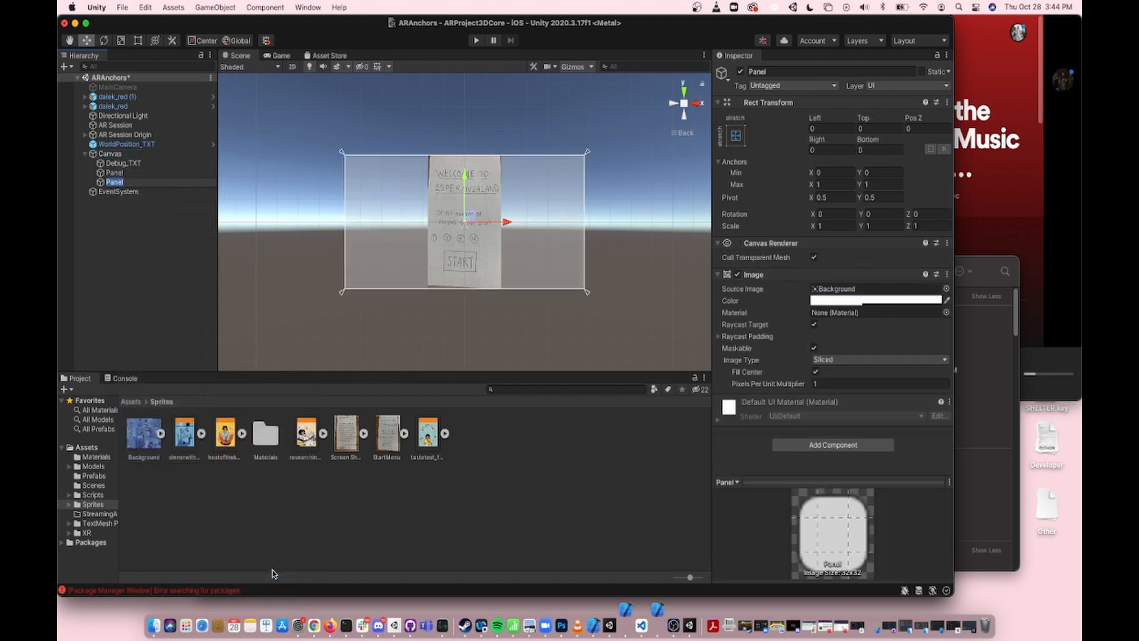
- Rename the panel that shows the start menu image to StartPanel
{"action": "left_click", "coordinate": [140, 172]}
{"action": "right_click", "coordinate": [135, 173]}
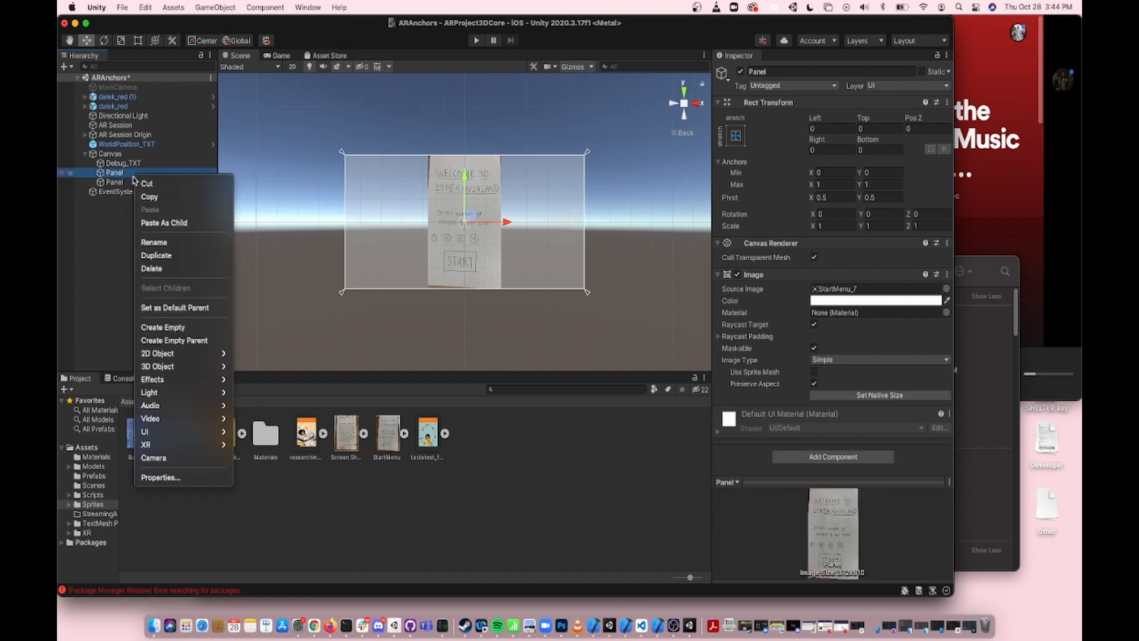
{"action": "left_click", "coordinate": [171, 243]}
{"action": "type", "text": "StartPanel"}
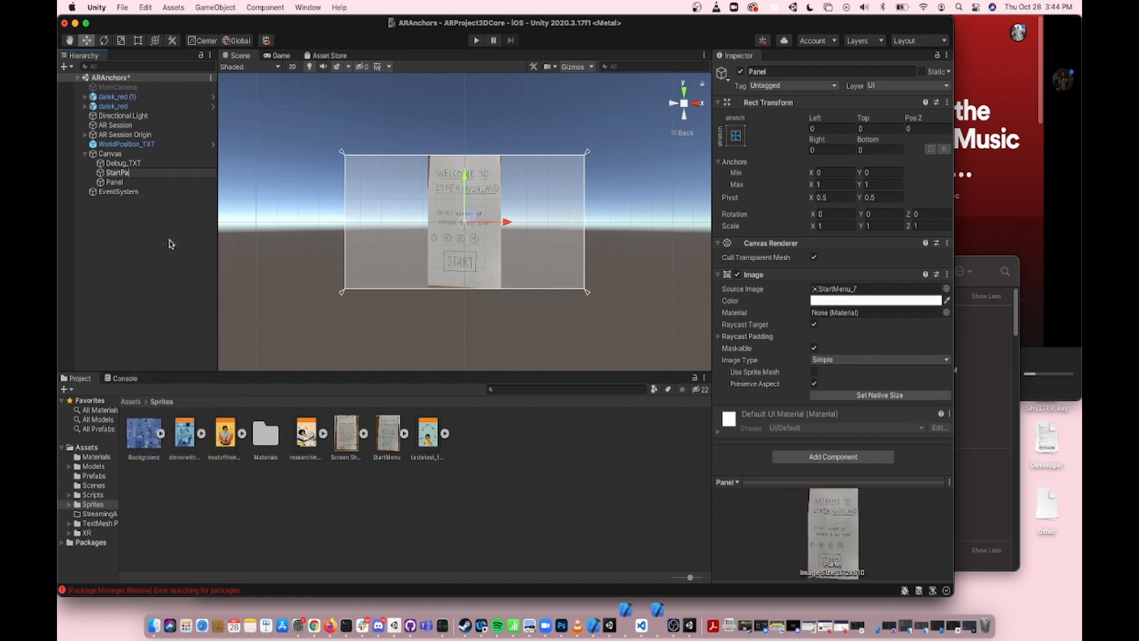
- Rename the newly added panel under the Canvas to Disclaimer
{"action": "left_click", "coordinate": [132, 183]}
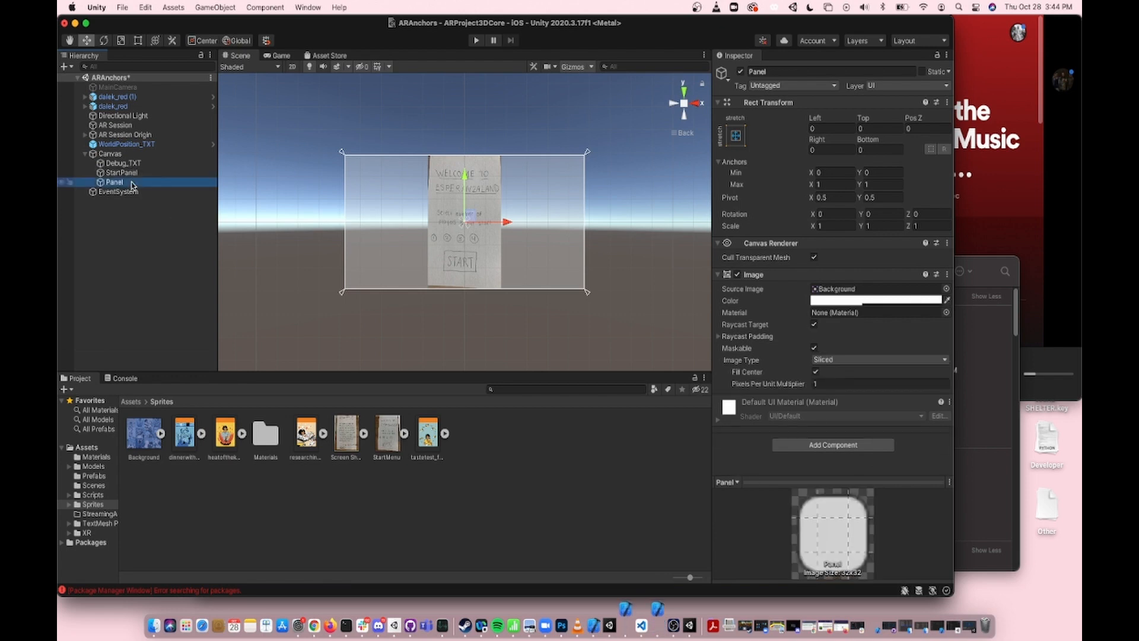
{"action": "right_click", "coordinate": [131, 183]}
{"action": "left_click", "coordinate": [178, 246]}
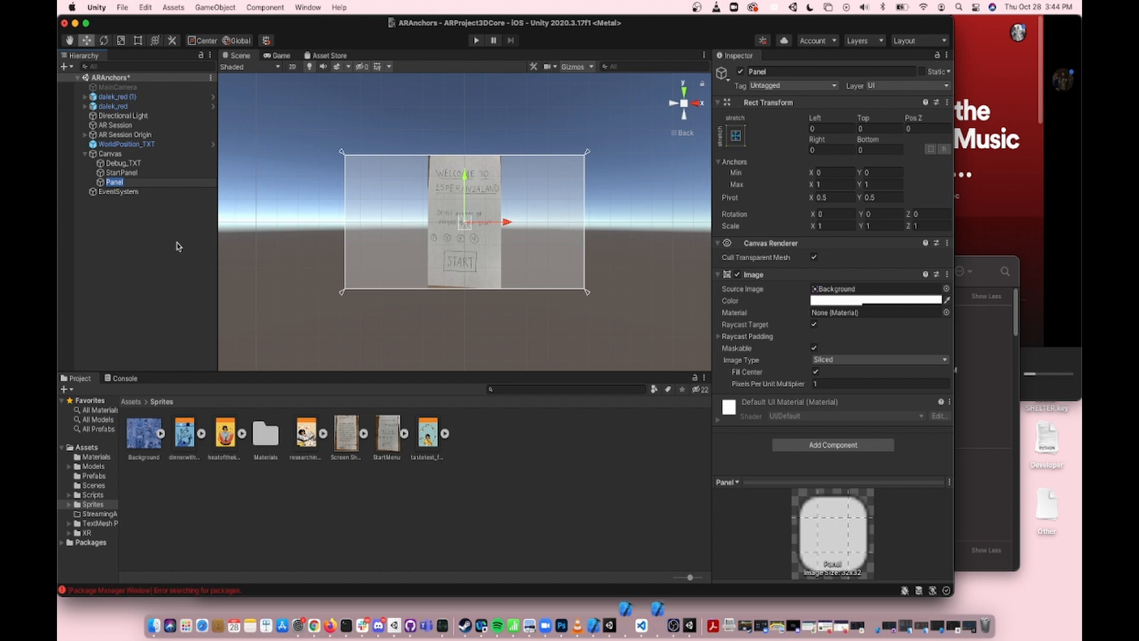
{"action": "type", "text": "Disca"}
{"action": "type", "text": "a"}
{"action": "key", "text": "Return"}
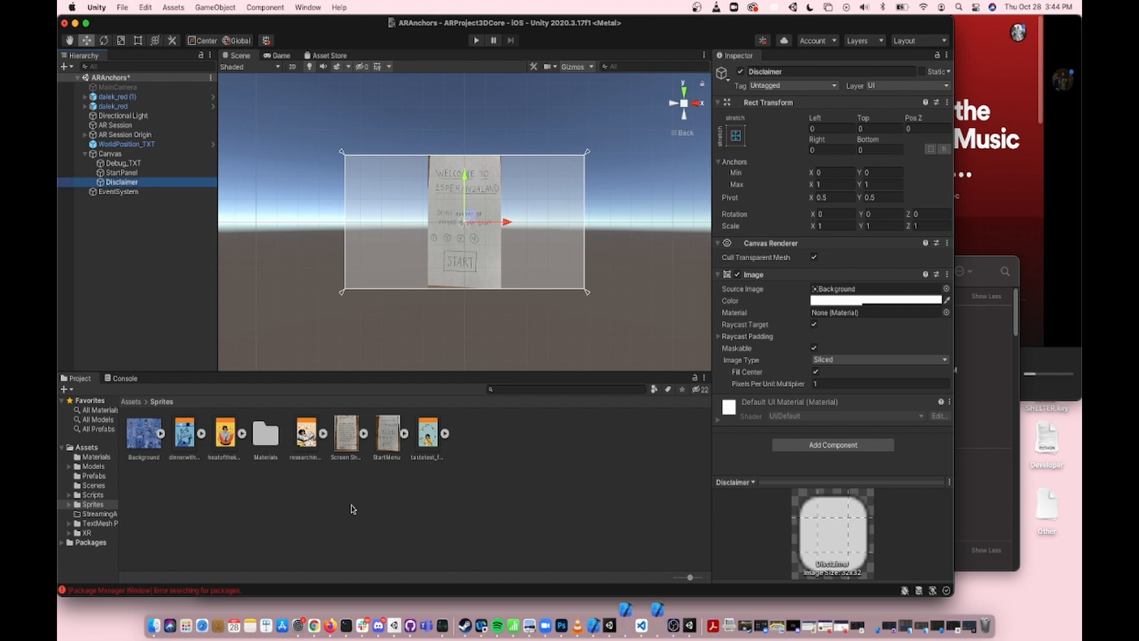
- Assign the Screen Shot 2021-10-28 at 3.32.11 PM sprite as the Disclaimer panel's source image and turn on Preserve Aspect
{"action": "left_click", "coordinate": [387, 435]}
{"action": "left_click", "coordinate": [122, 182]}
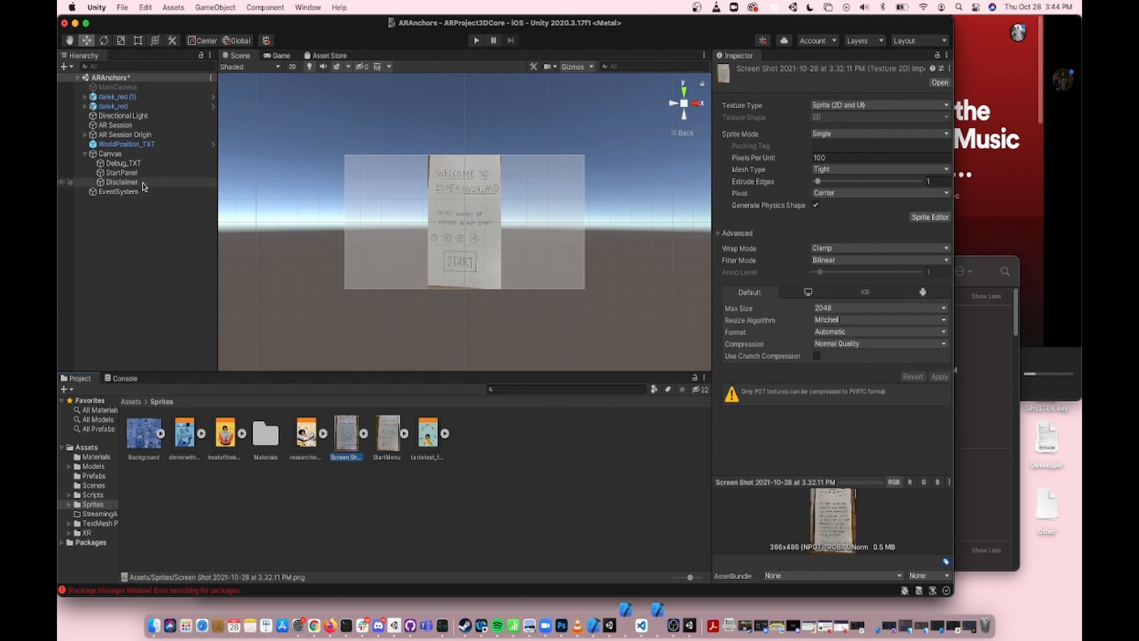
{"action": "left_click_drag", "start_coordinate": [346, 435], "coordinate": [855, 289]}
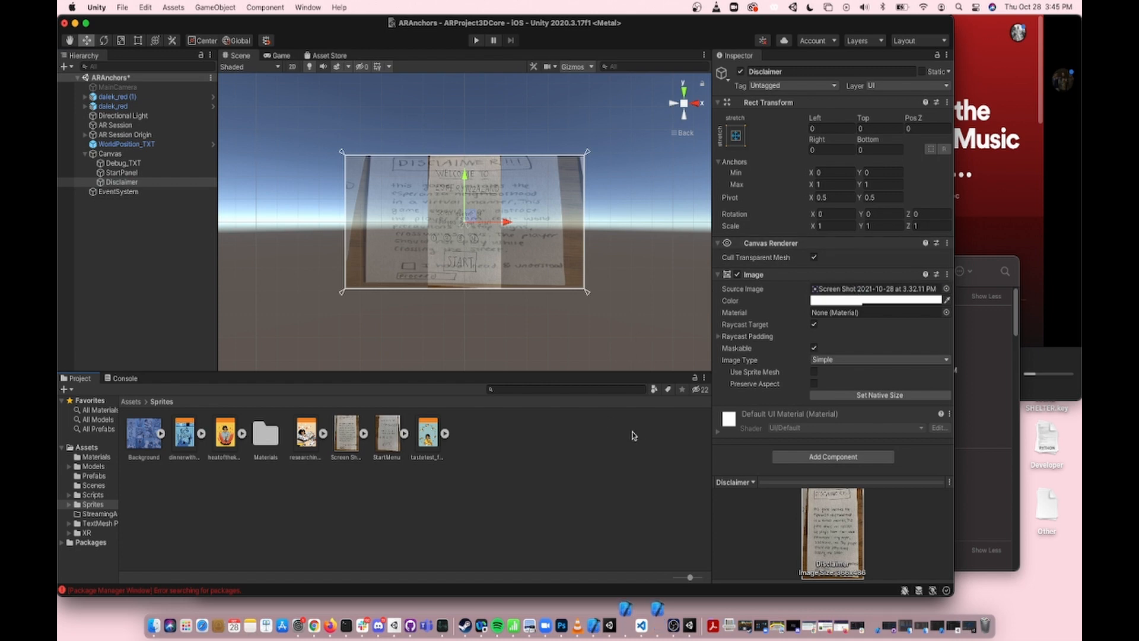
{"action": "left_click", "coordinate": [814, 383]}
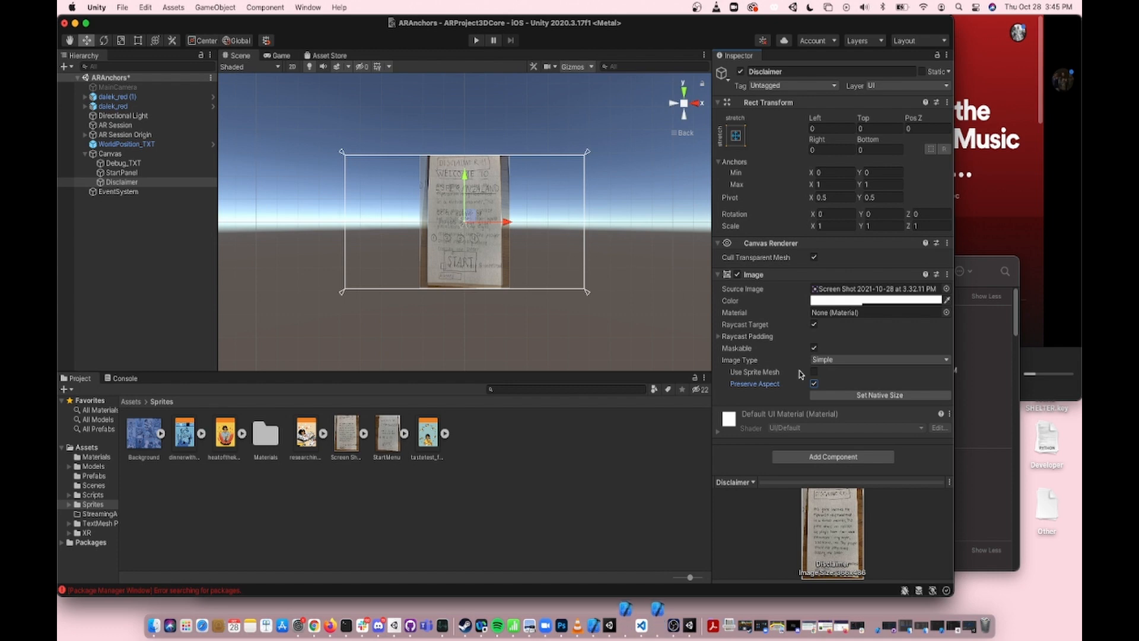
{"action": "left_click", "coordinate": [574, 488]}
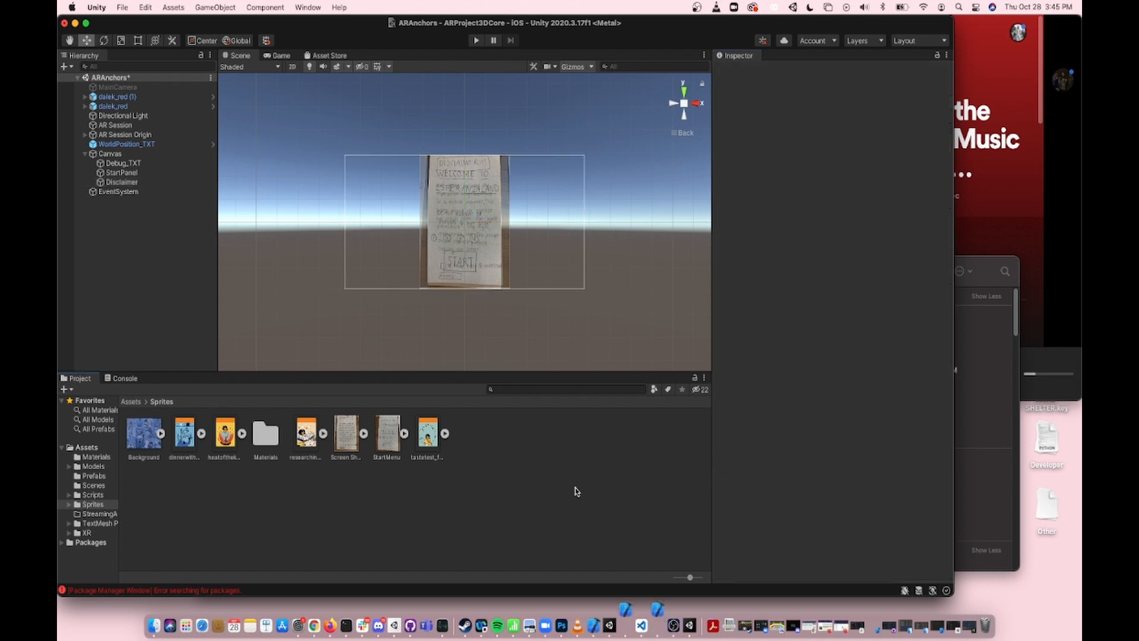
- Deactivate the Disclaimer panel so that only StartPanel shows in the scene
{"action": "left_click", "coordinate": [123, 172]}
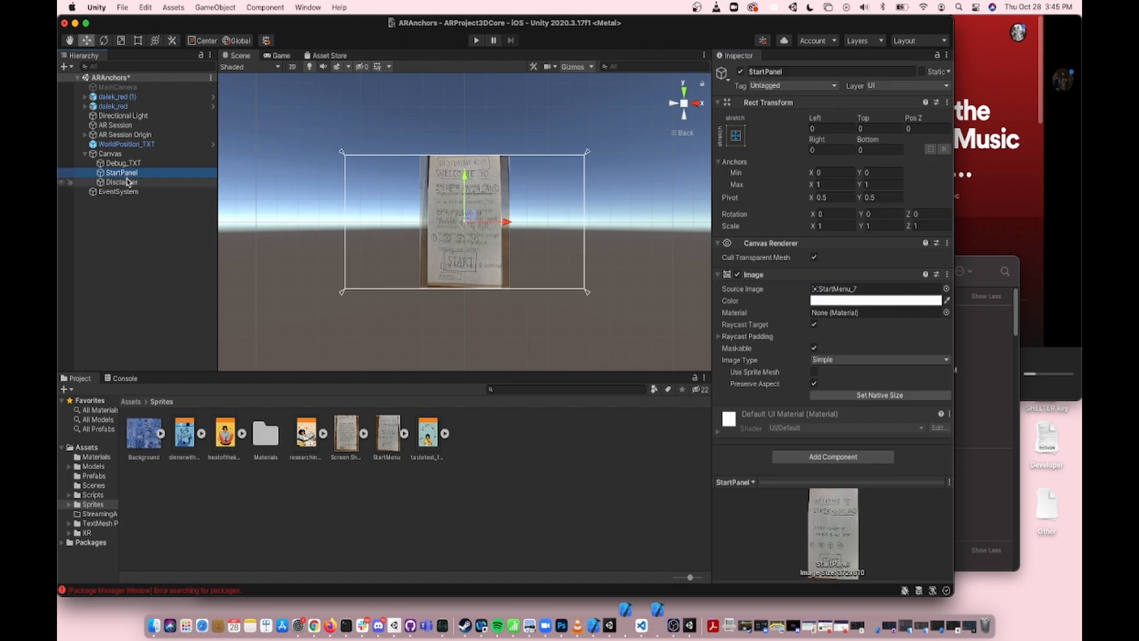
{"action": "left_click", "coordinate": [128, 182]}
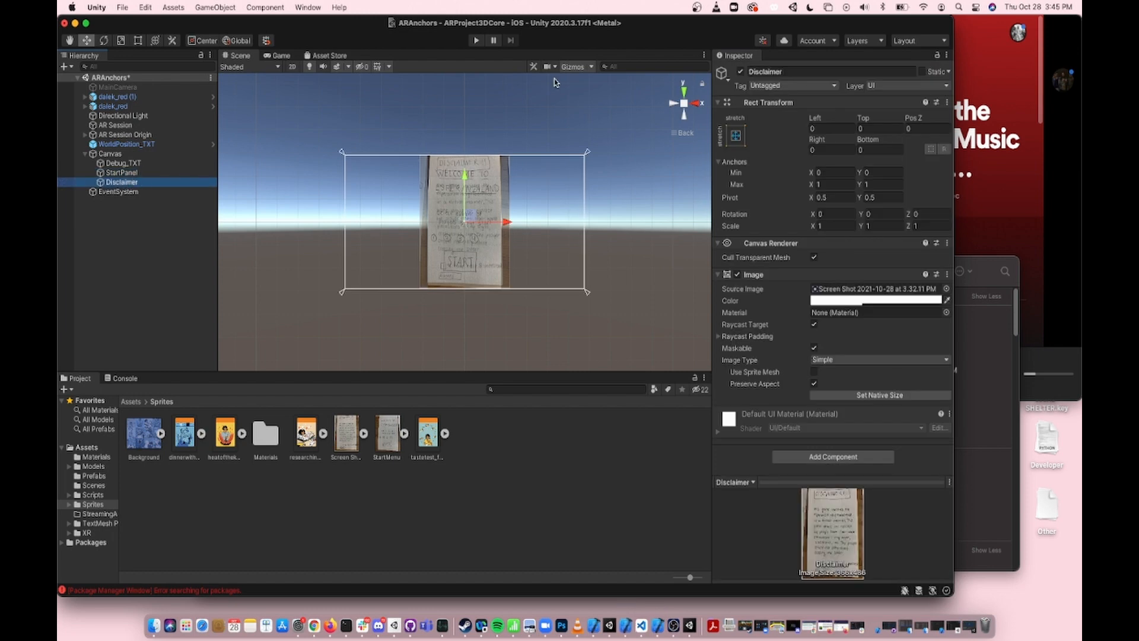
{"action": "left_click", "coordinate": [741, 72]}
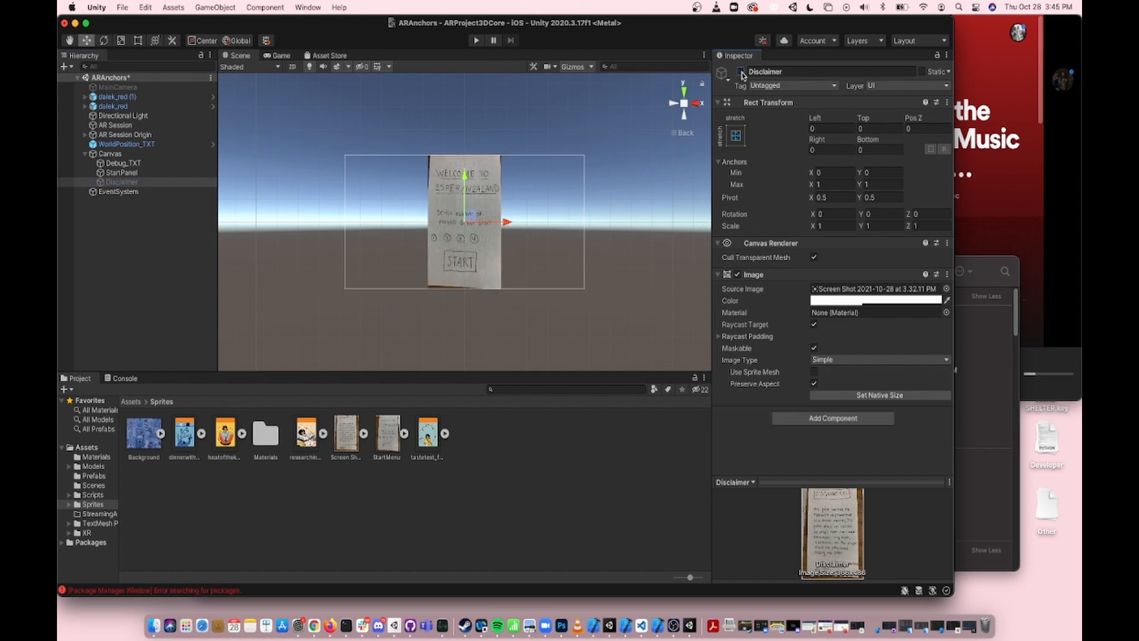
{"action": "left_click", "coordinate": [741, 72]}
{"action": "left_click", "coordinate": [741, 72]}
{"action": "left_click", "coordinate": [580, 455]}
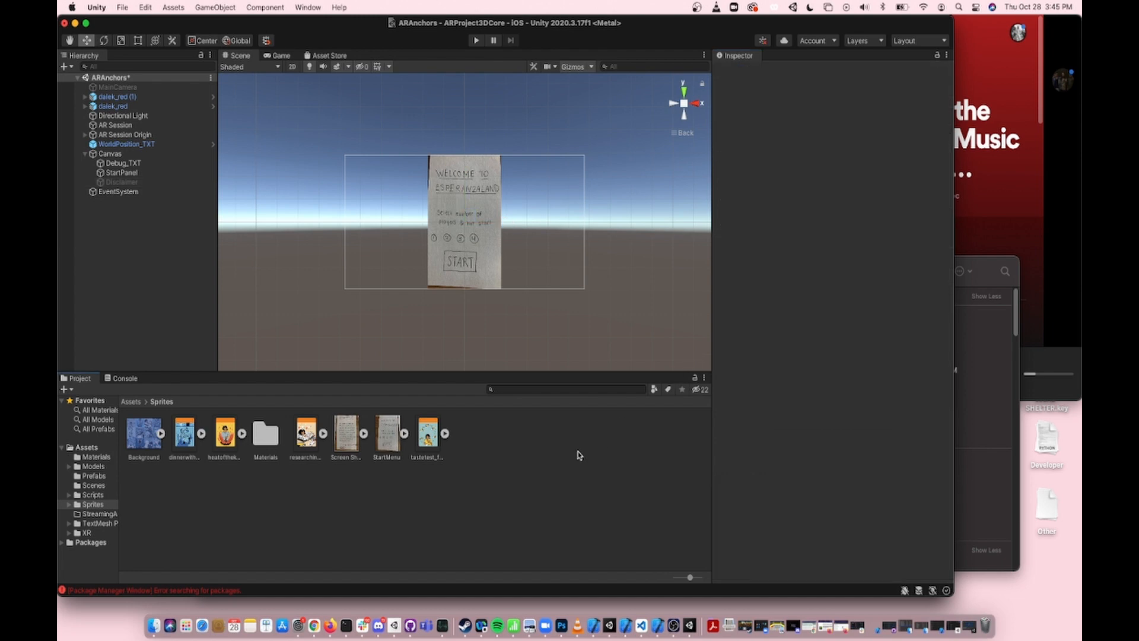
- Add a UI Button as a child of StartPanel and move it down over the drawn START box, at about Pos Y -183
{"action": "left_click", "coordinate": [142, 181]}
{"action": "left_click", "coordinate": [140, 172]}
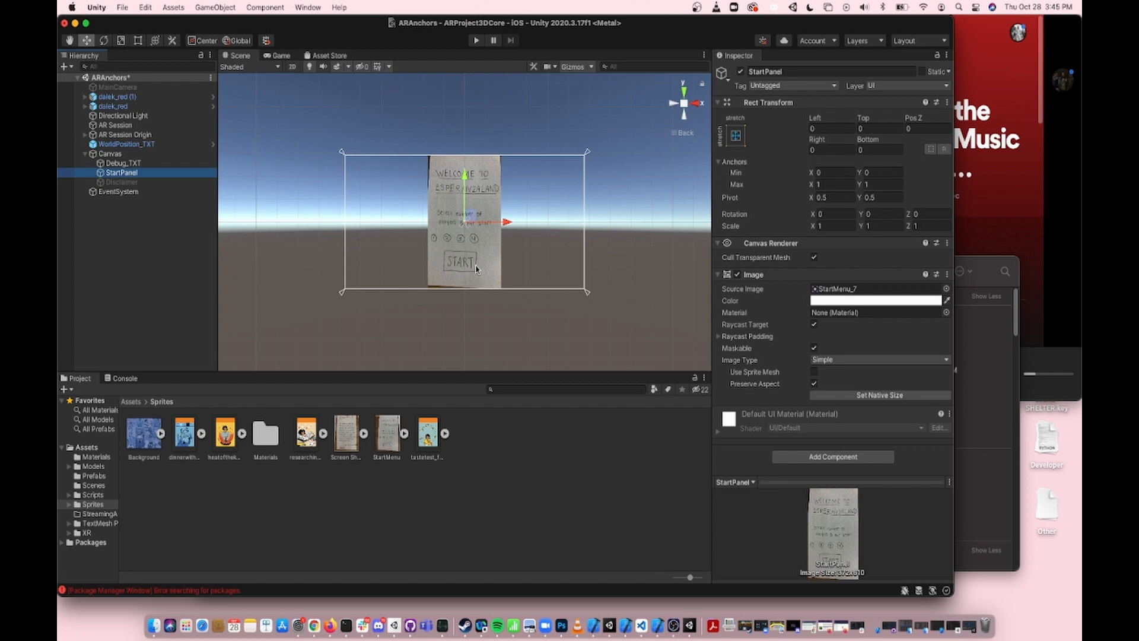
{"action": "right_click", "coordinate": [133, 174]}
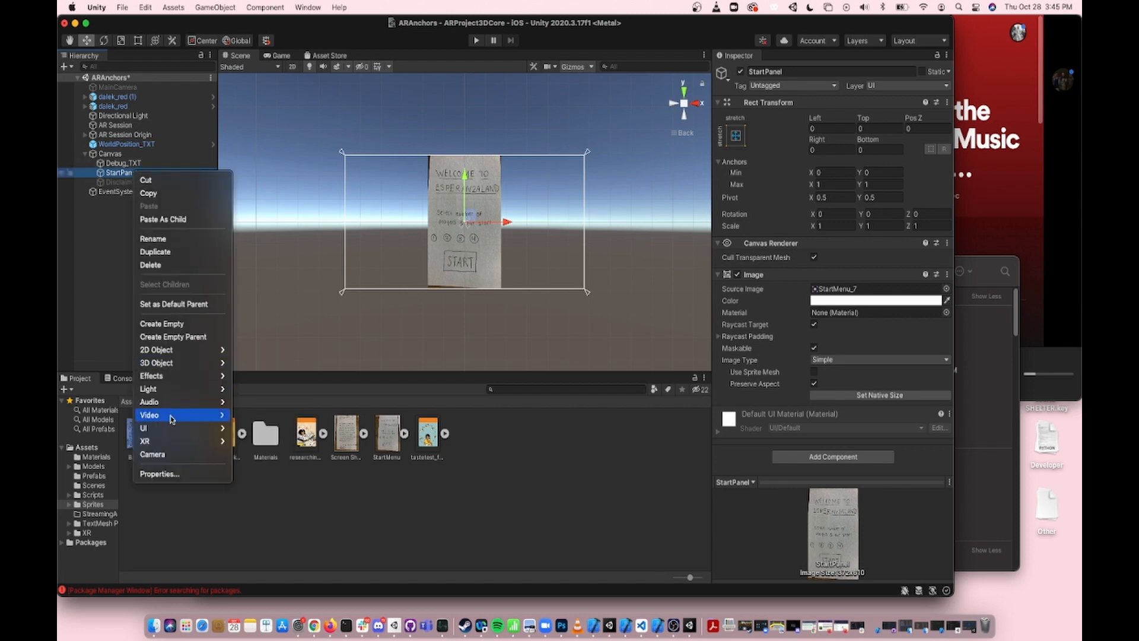
{"action": "mouse_move", "coordinate": [148, 427]}
{"action": "left_click", "coordinate": [271, 446]}
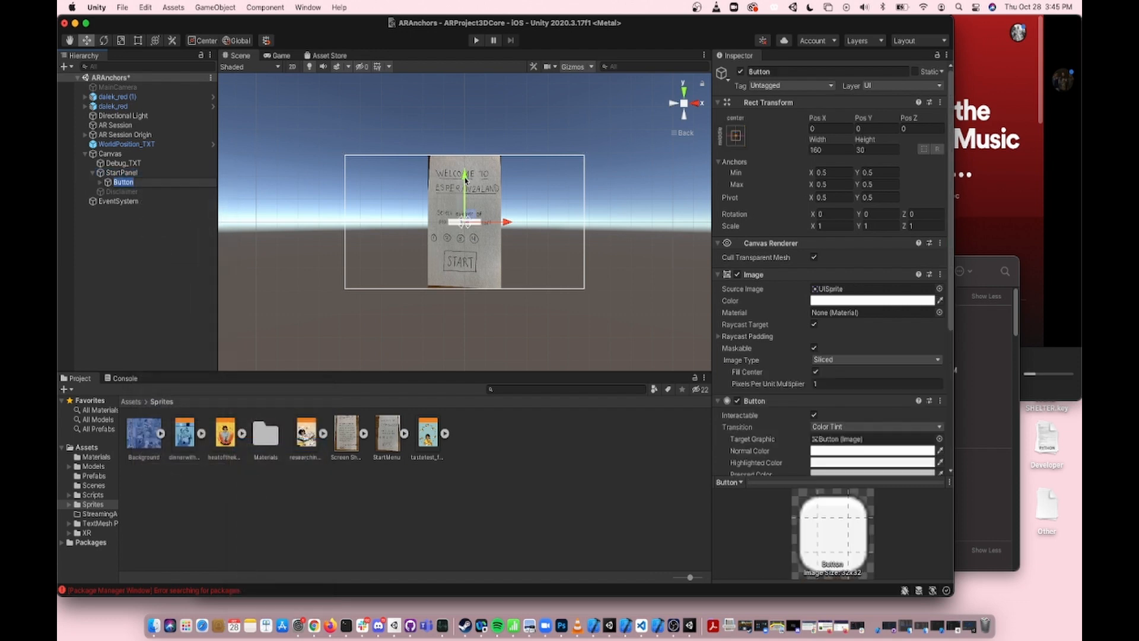
{"action": "left_click_drag", "start_coordinate": [464, 204], "coordinate": [463, 252]}
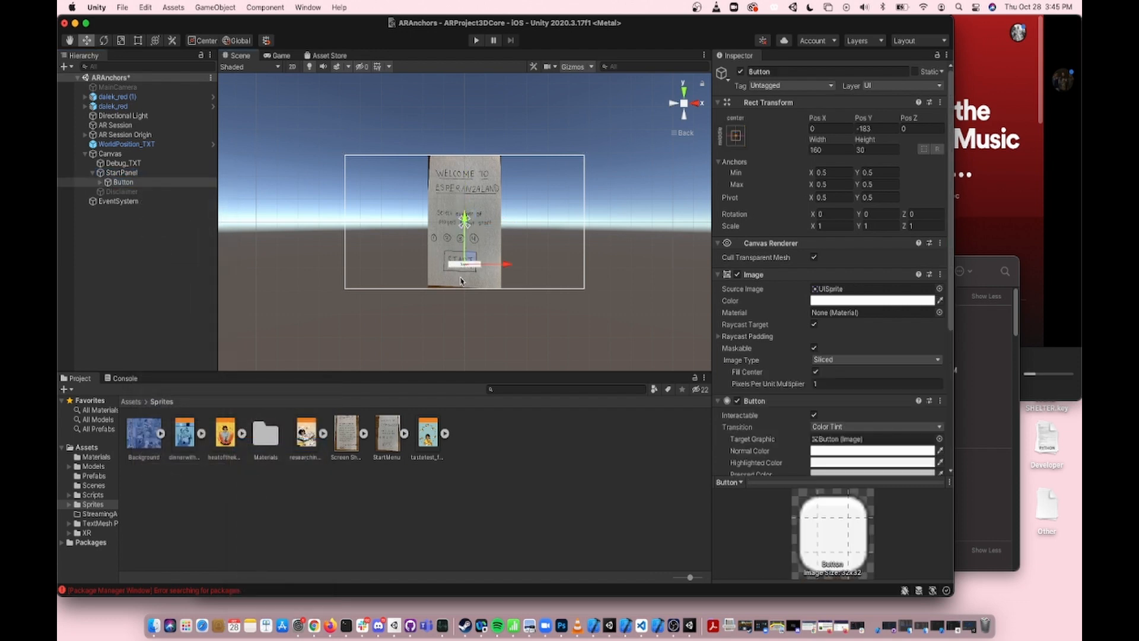
- Change the label text of StartPanel's button to "Start"
{"action": "scroll", "coordinate": [460, 281], "scroll_direction": "up", "scroll_amount": 10}
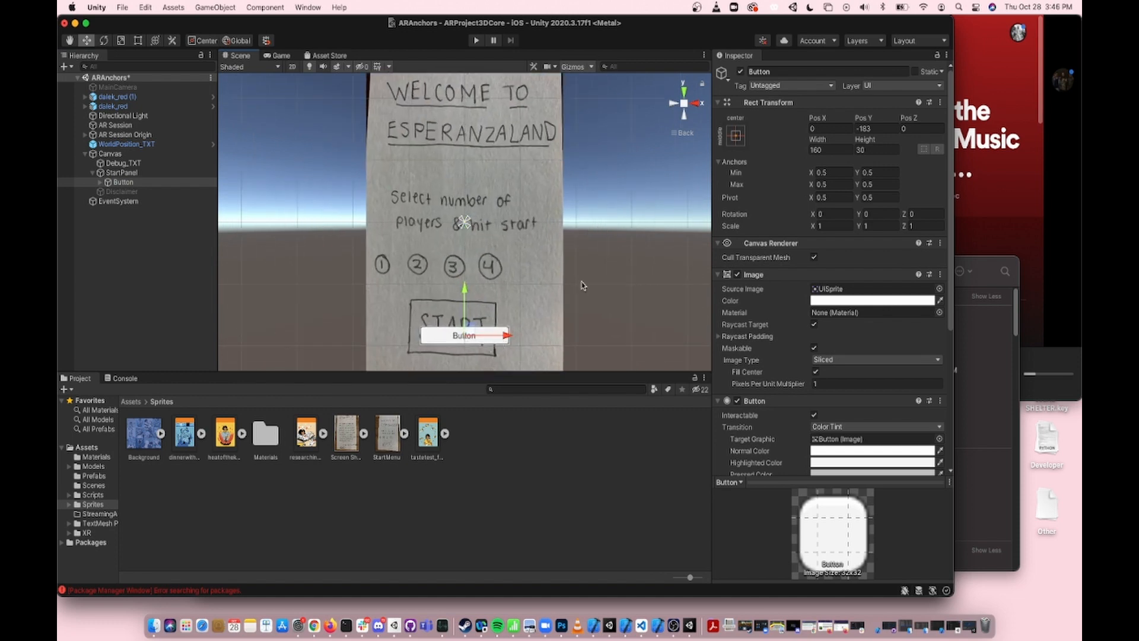
{"action": "scroll", "coordinate": [873, 190], "scroll_direction": "down", "scroll_amount": 8}
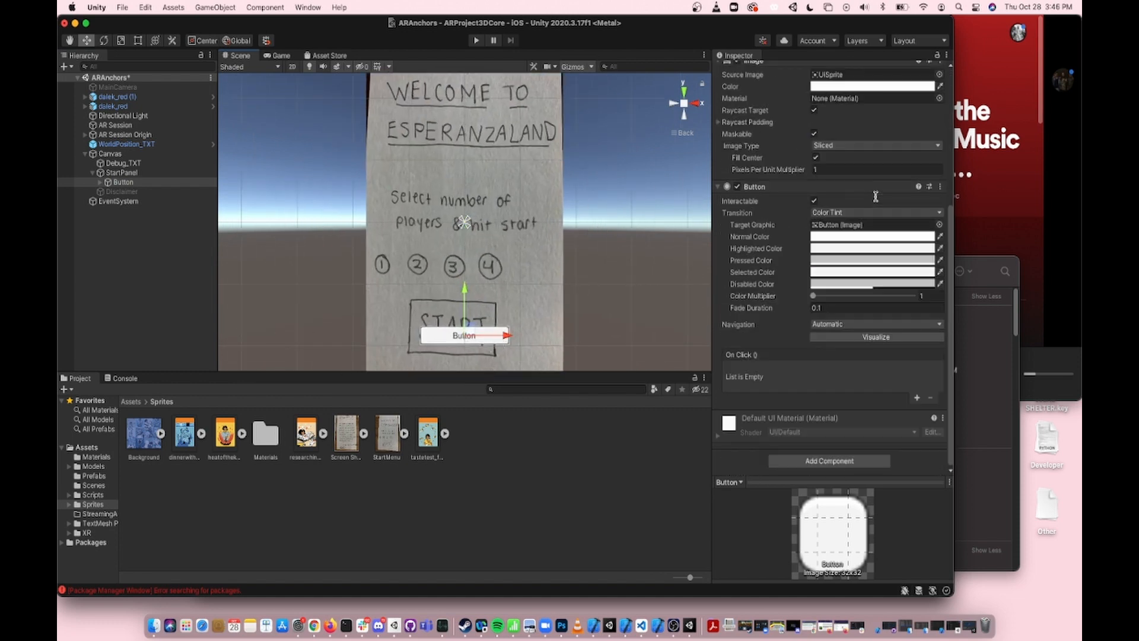
{"action": "scroll", "coordinate": [769, 374], "scroll_direction": "up", "scroll_amount": 8}
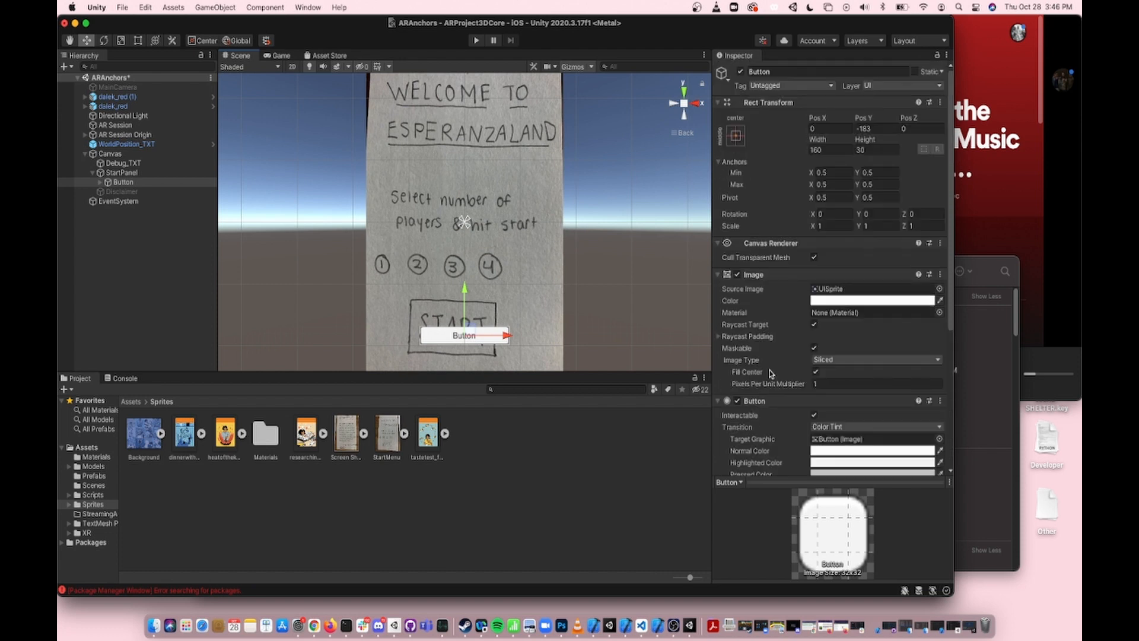
{"action": "scroll", "coordinate": [770, 370], "scroll_direction": "down", "scroll_amount": 5}
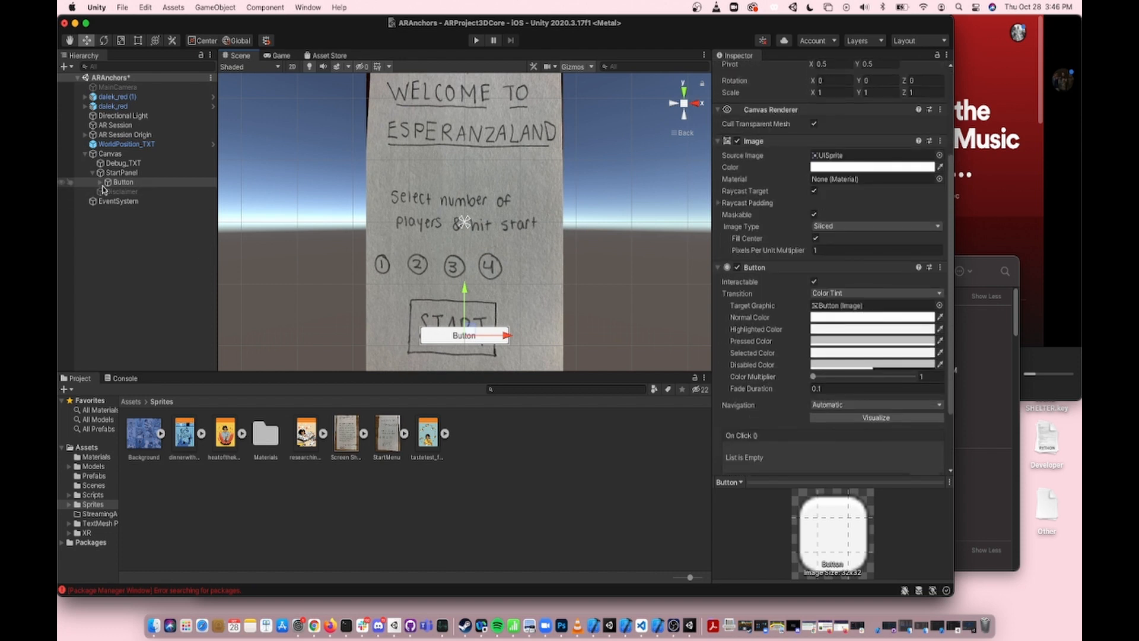
{"action": "left_click", "coordinate": [99, 183]}
{"action": "left_click", "coordinate": [123, 193]}
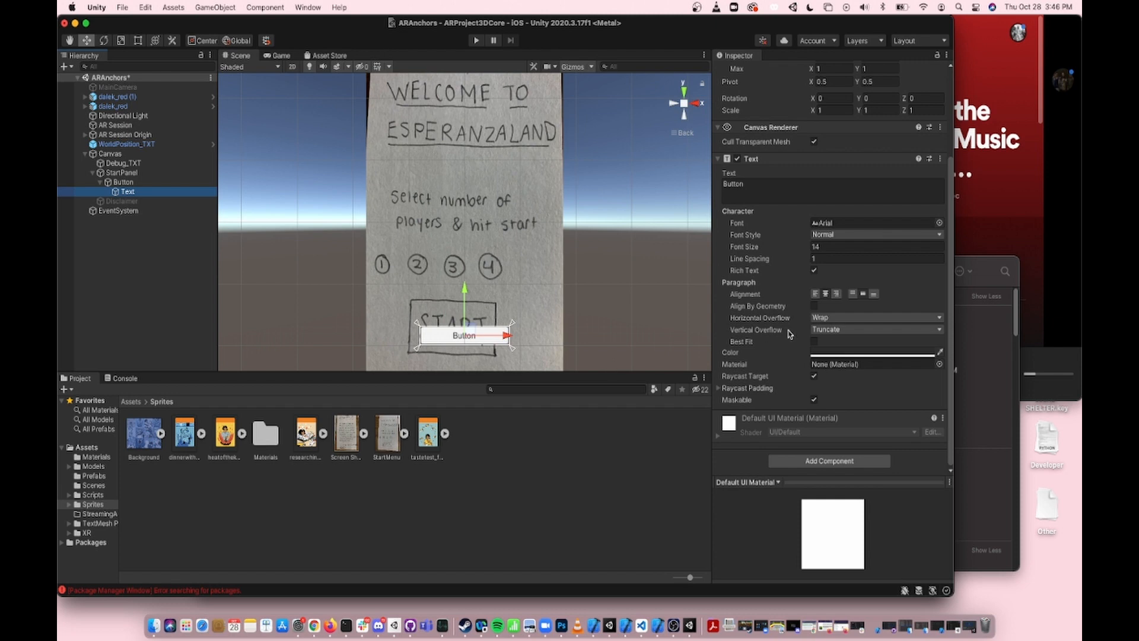
{"action": "left_click", "coordinate": [757, 188]}
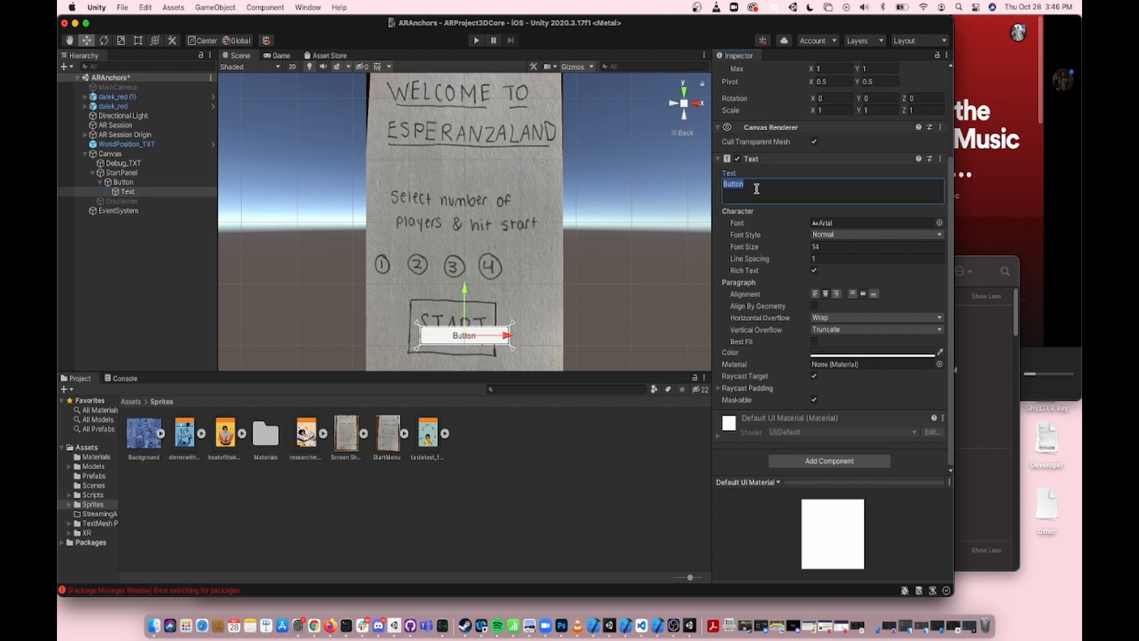
{"action": "type", "text": "Start"}
{"action": "left_click", "coordinate": [507, 321]}
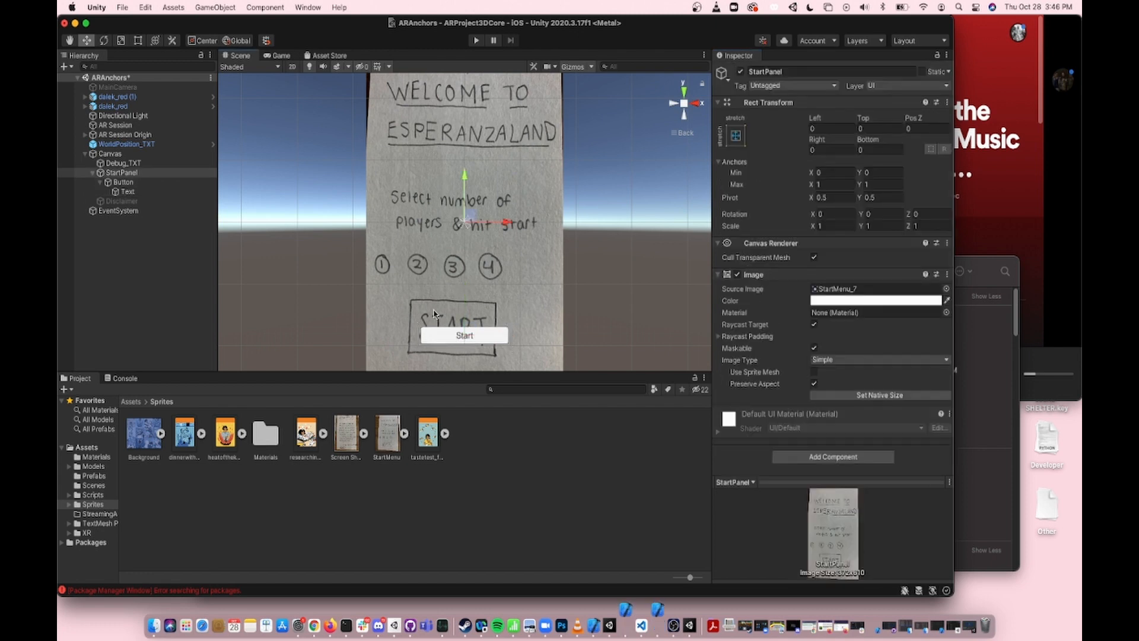
- Assign the StartMenu_4 sprite as the source image of StartPanel's button and turn on Preserve Aspect
{"action": "left_click", "coordinate": [363, 434]}
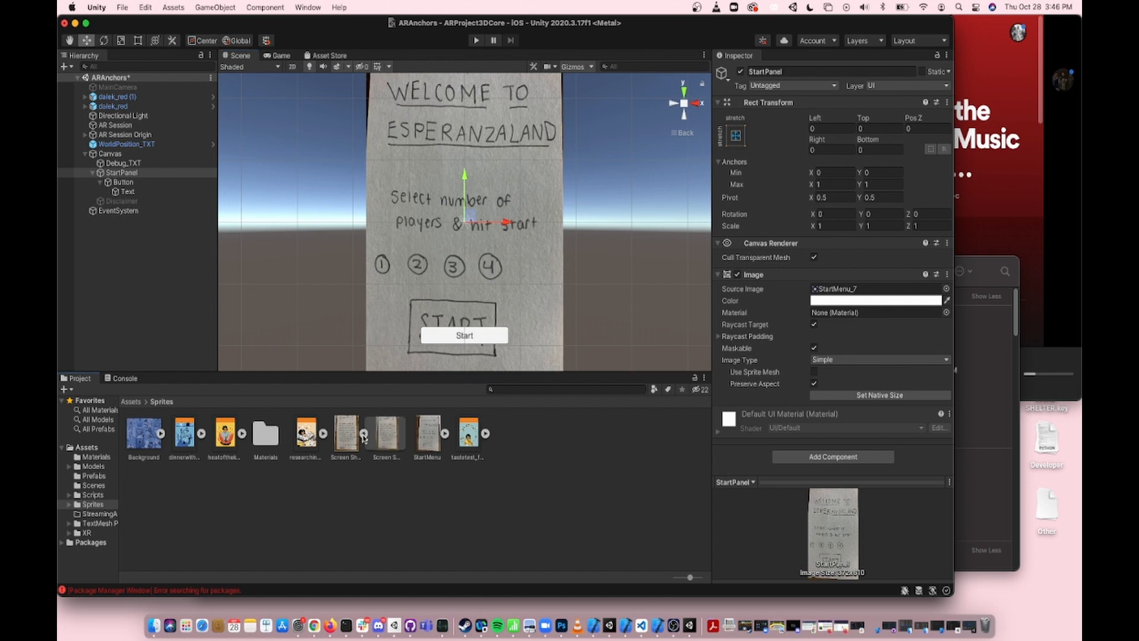
{"action": "left_click", "coordinate": [364, 434]}
{"action": "left_click", "coordinate": [409, 433]}
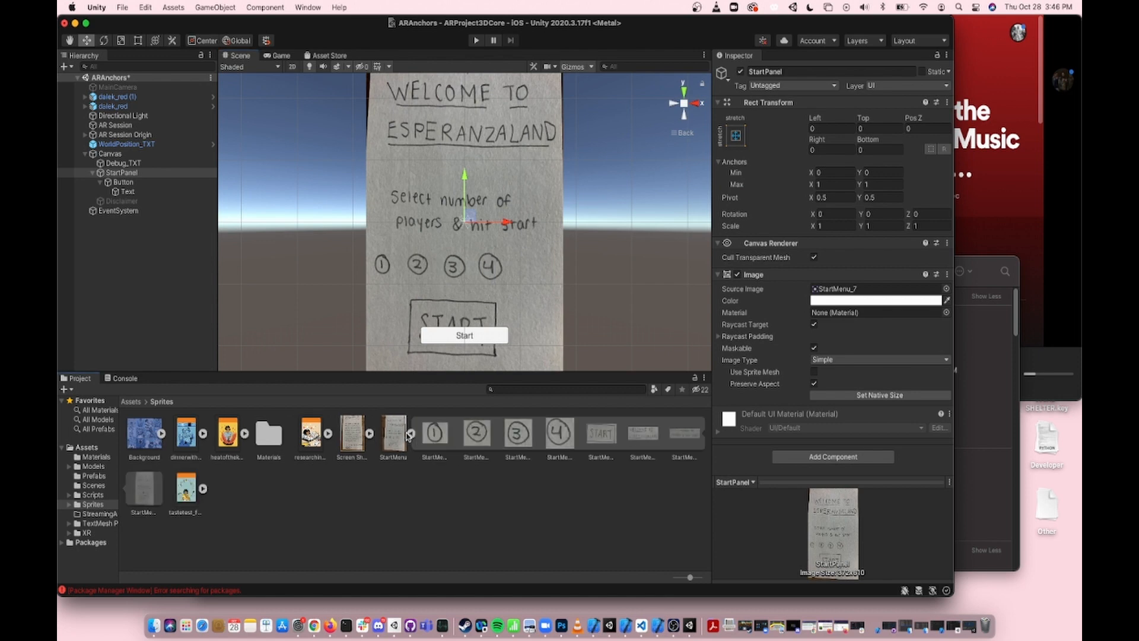
{"action": "left_click_drag", "start_coordinate": [601, 433], "coordinate": [884, 288]}
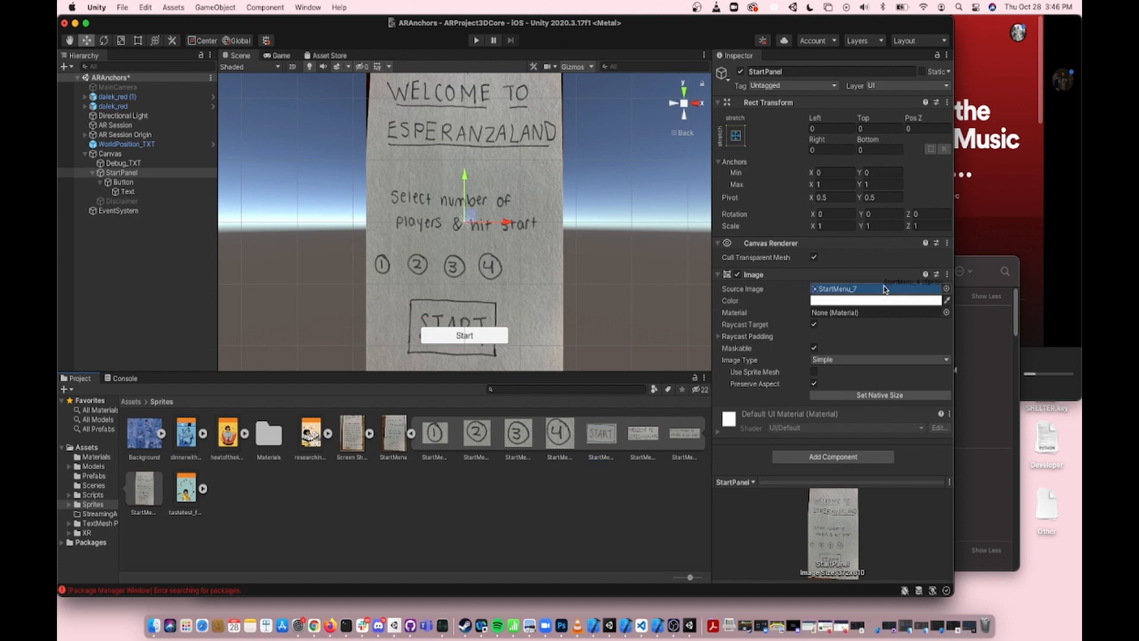
{"action": "left_click_drag", "start_coordinate": [884, 289], "coordinate": [884, 289]}
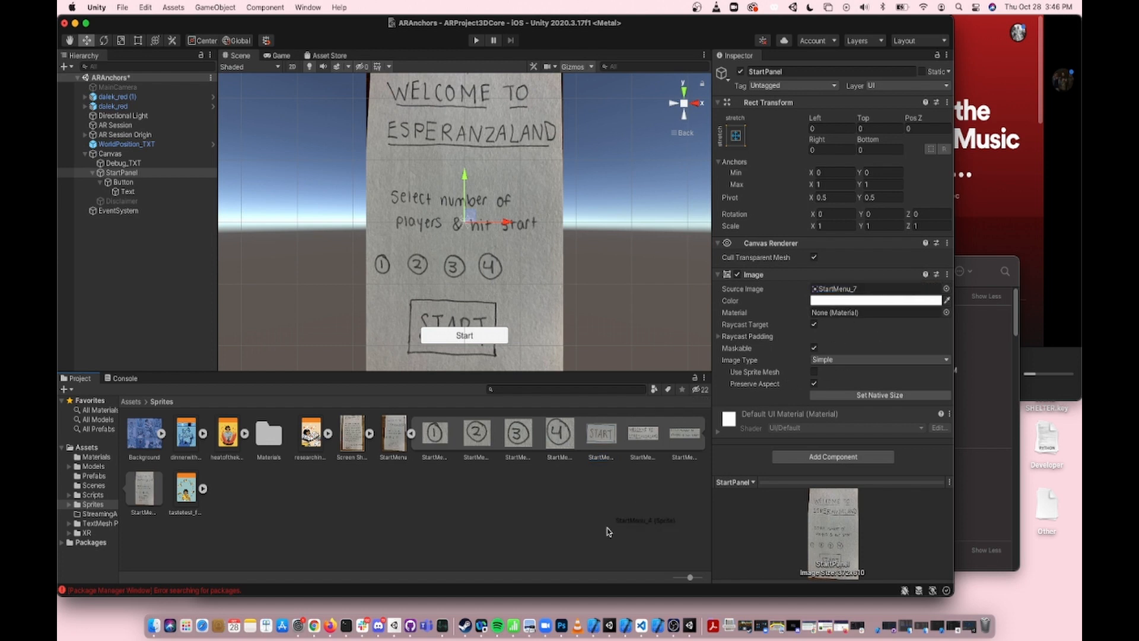
{"action": "left_click", "coordinate": [125, 183]}
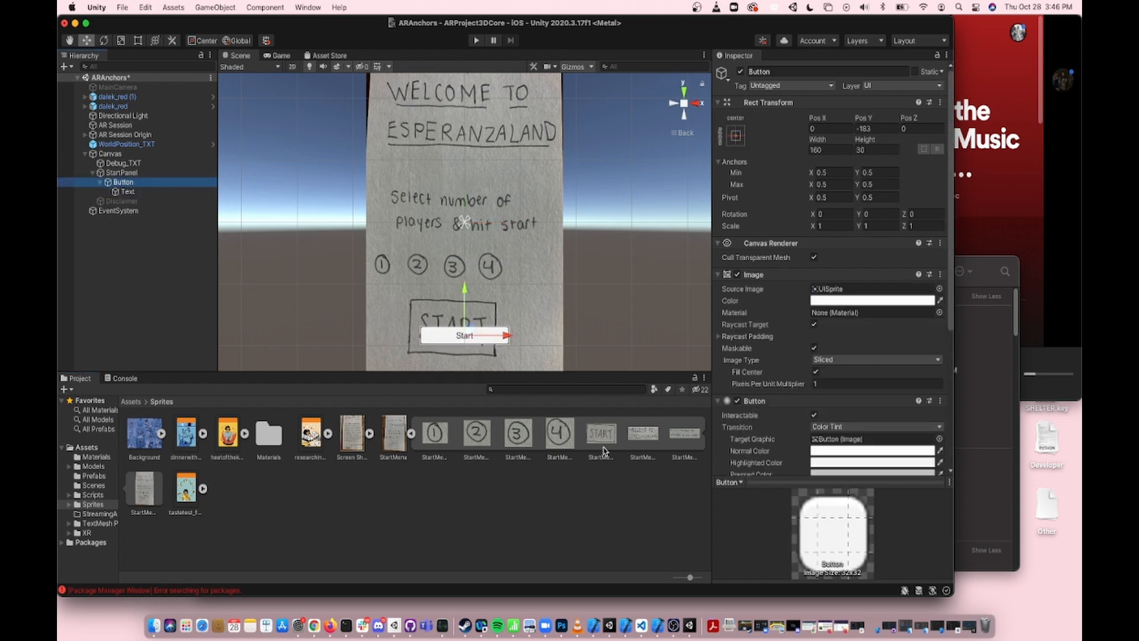
{"action": "left_click_drag", "start_coordinate": [604, 443], "coordinate": [831, 289]}
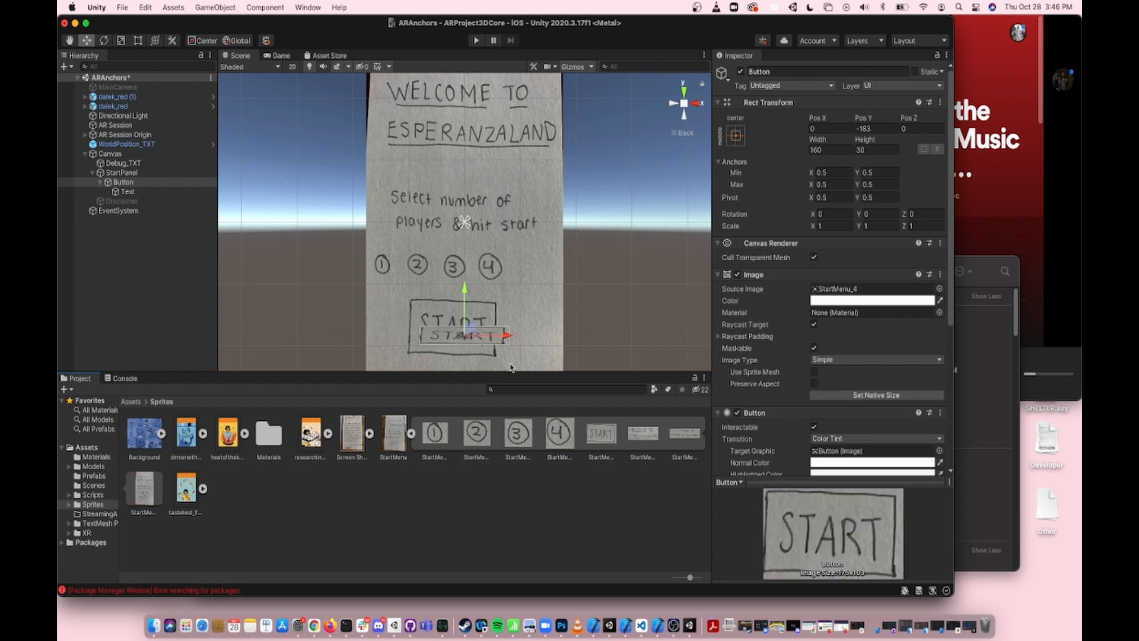
{"action": "scroll", "coordinate": [734, 383], "scroll_direction": "down", "scroll_amount": 6}
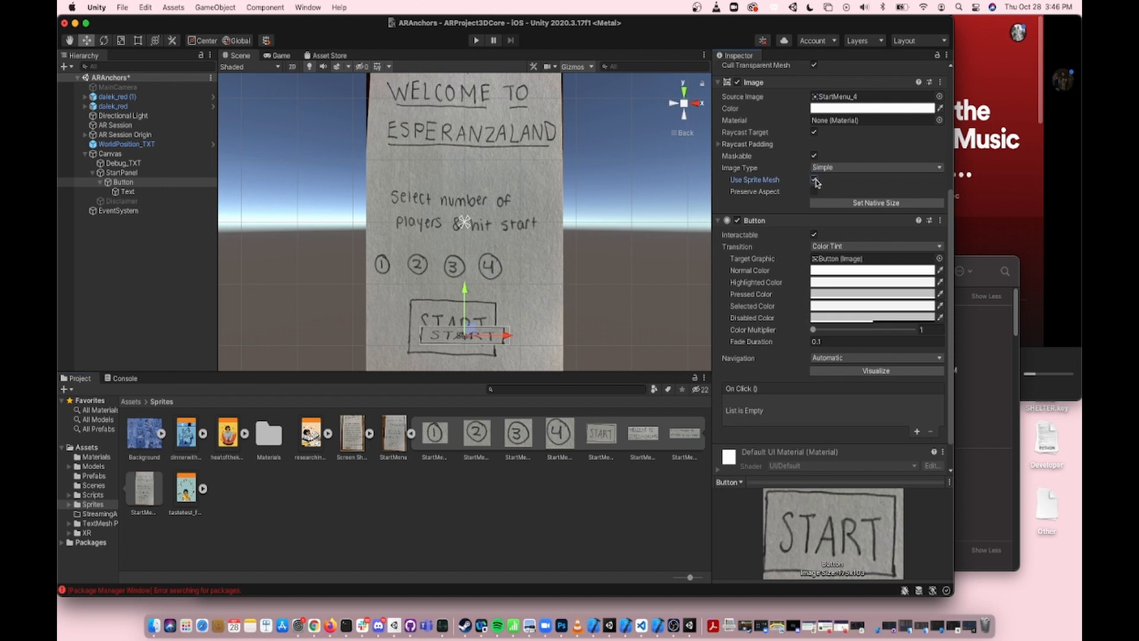
{"action": "left_click", "coordinate": [814, 191]}
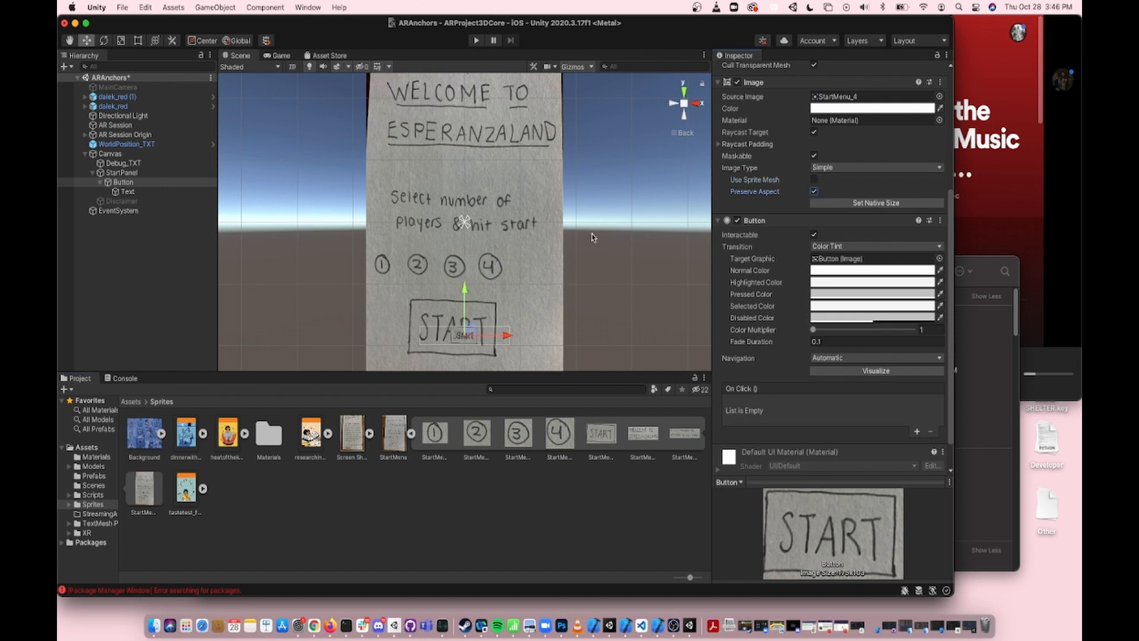
- Scale StartPanel's button uniformly to about 4.23 and move it to about Pos Y -159 so it covers the drawn START box
{"action": "key", "text": "r"}
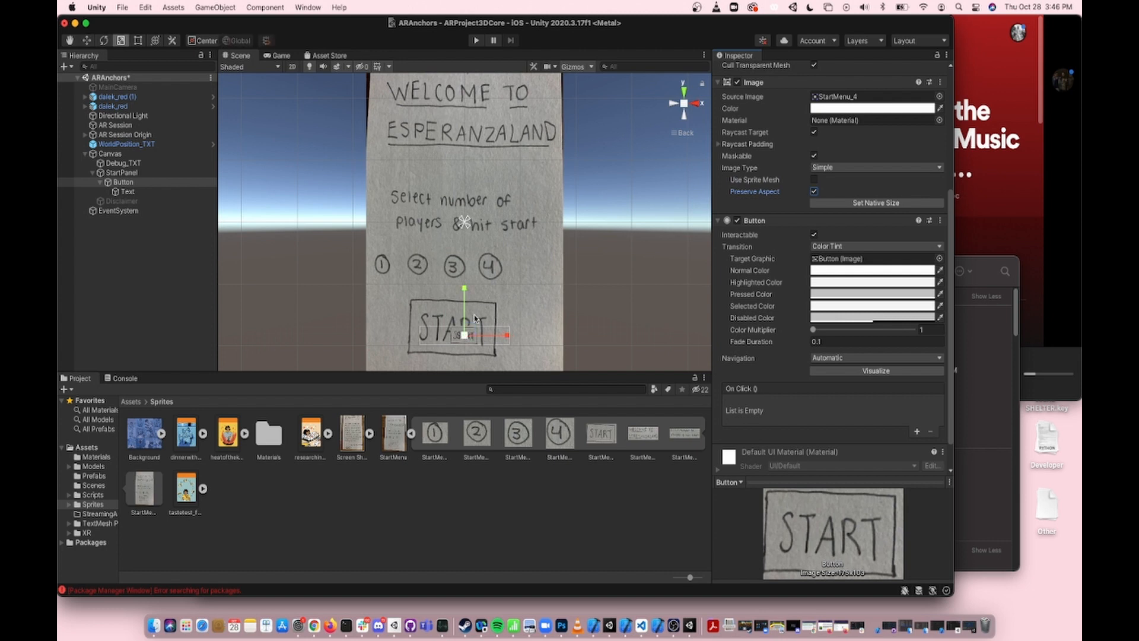
{"action": "left_click_drag", "start_coordinate": [465, 335], "coordinate": [601, 223]}
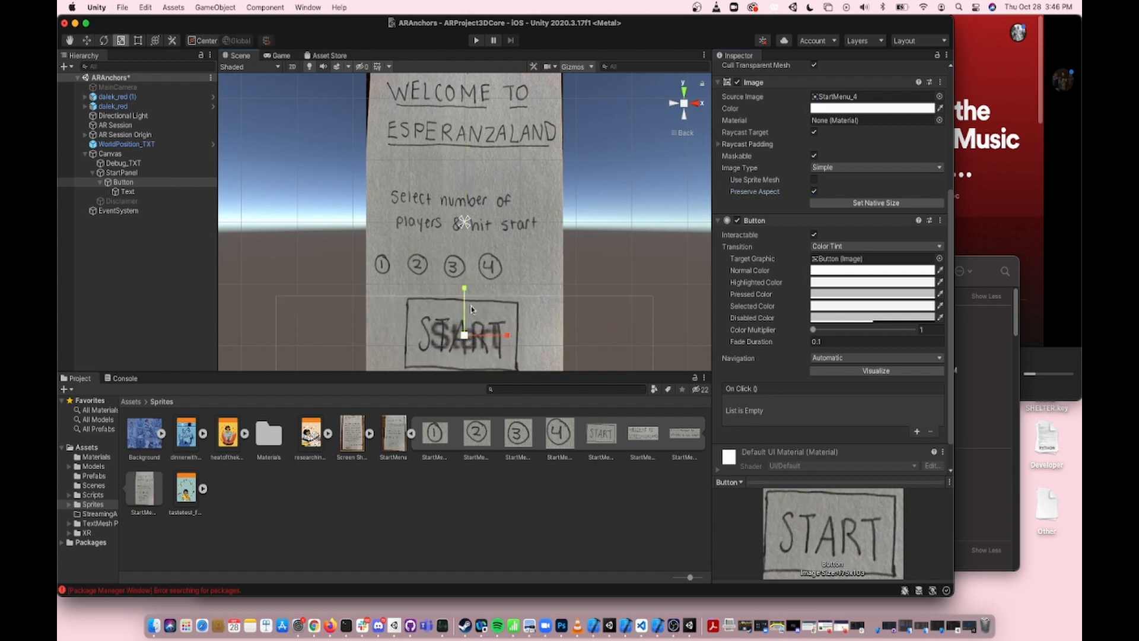
{"action": "key", "text": "w"}
{"action": "left_click_drag", "start_coordinate": [465, 295], "coordinate": [474, 334]}
- Clear the label text of StartPanel's button so only the hand-drawn START image shows
{"action": "left_click", "coordinate": [126, 192]}
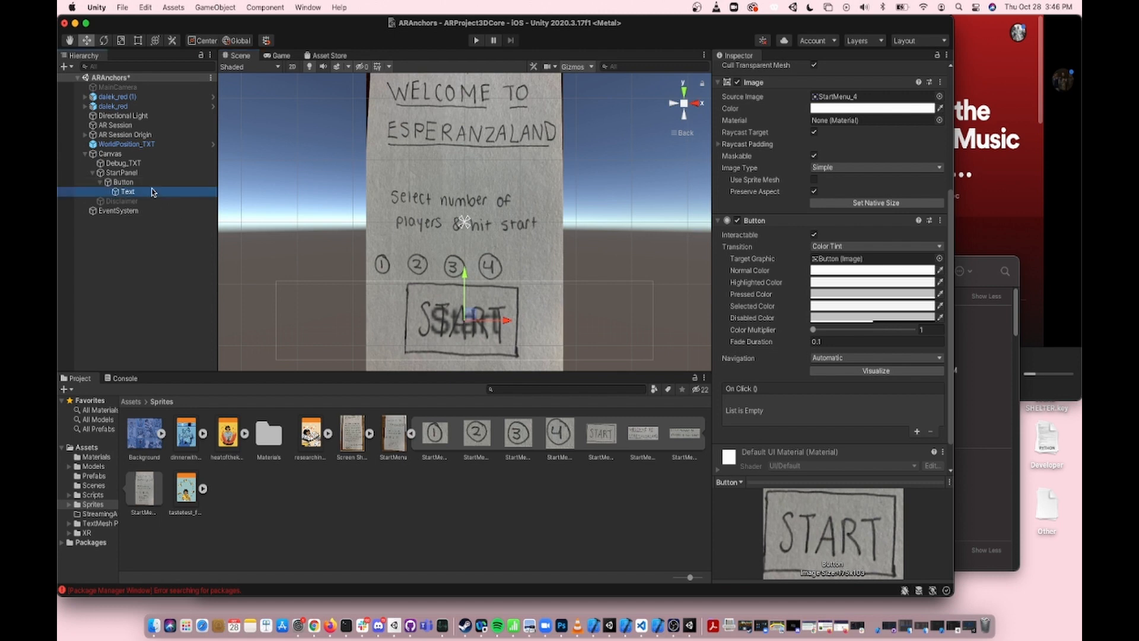
{"action": "left_click", "coordinate": [751, 184]}
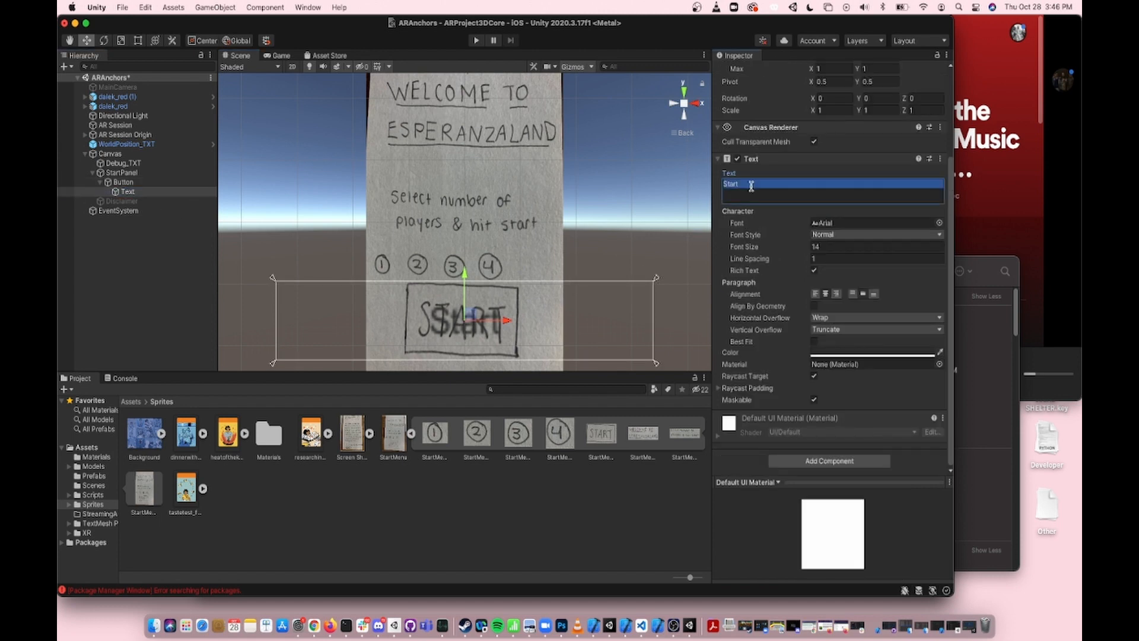
{"action": "key", "text": "BackSpace"}
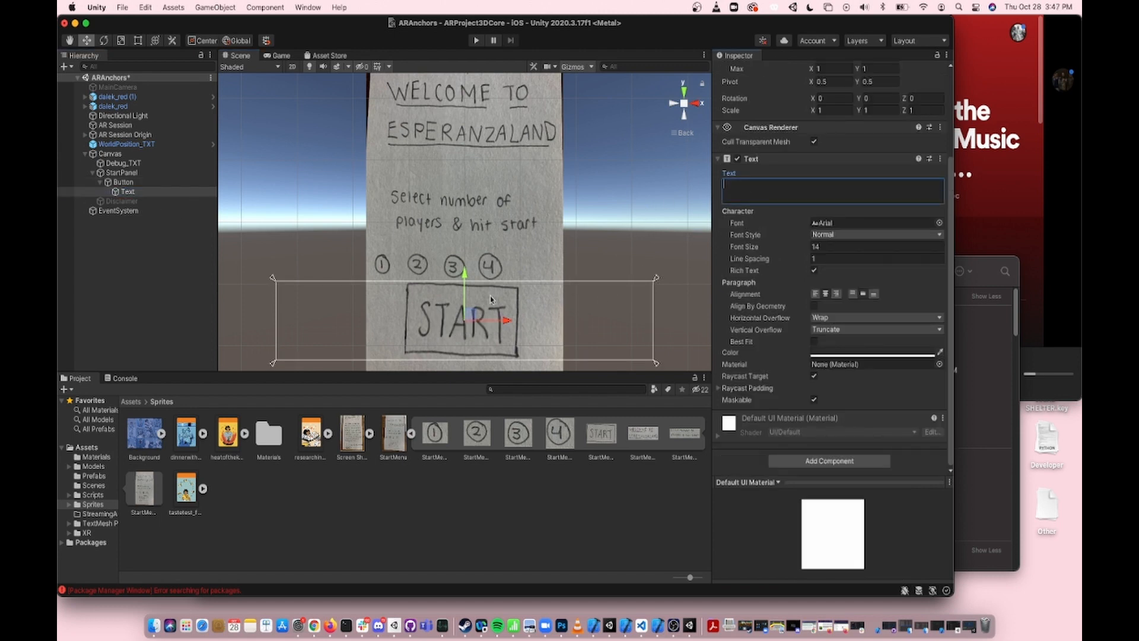
{"action": "left_click_drag", "start_coordinate": [468, 284], "coordinate": [491, 210]}
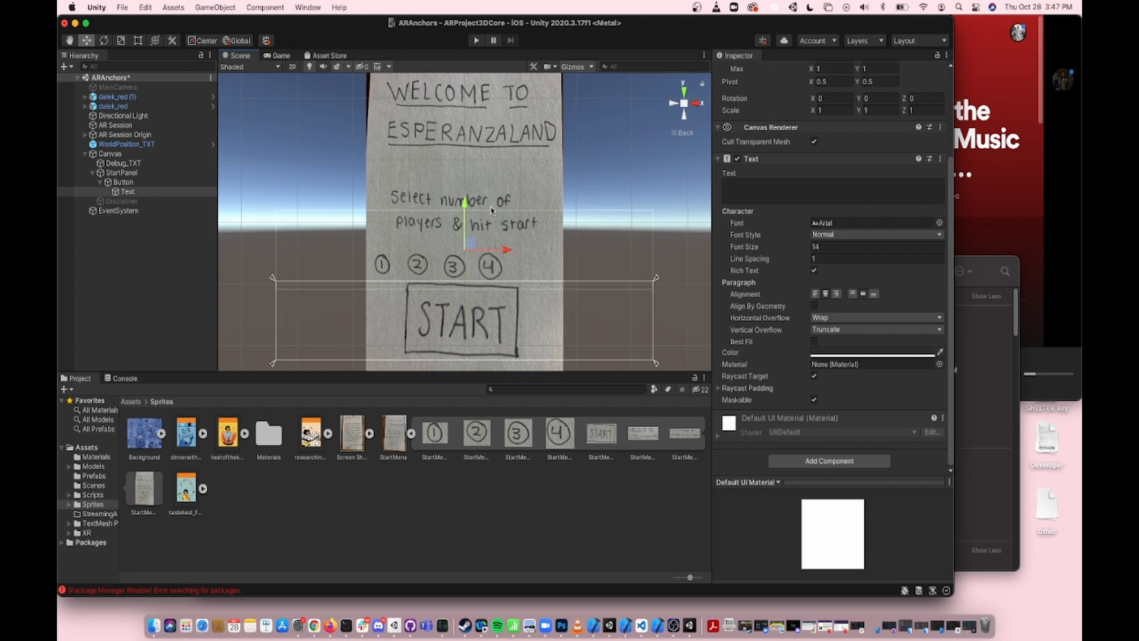
{"action": "key", "text": "super+z"}
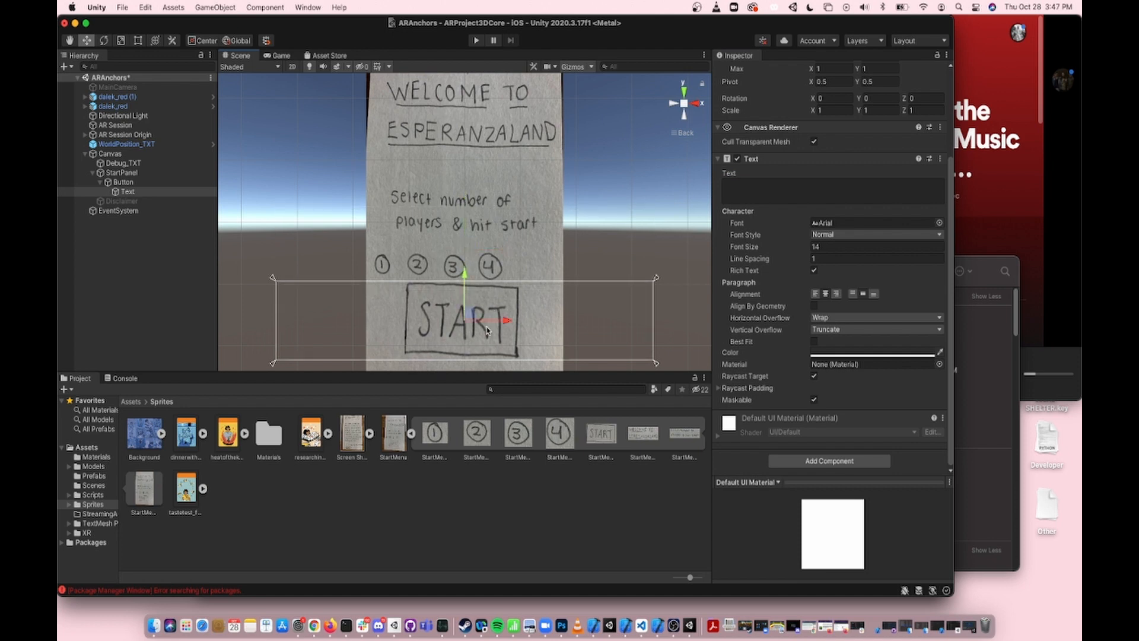
{"action": "left_click", "coordinate": [310, 339]}
{"action": "left_click", "coordinate": [306, 239]}
- Nudge StartPanel's button horizontally to about Pos X 1.9 to line it up with the drawing
{"action": "left_click", "coordinate": [123, 182]}
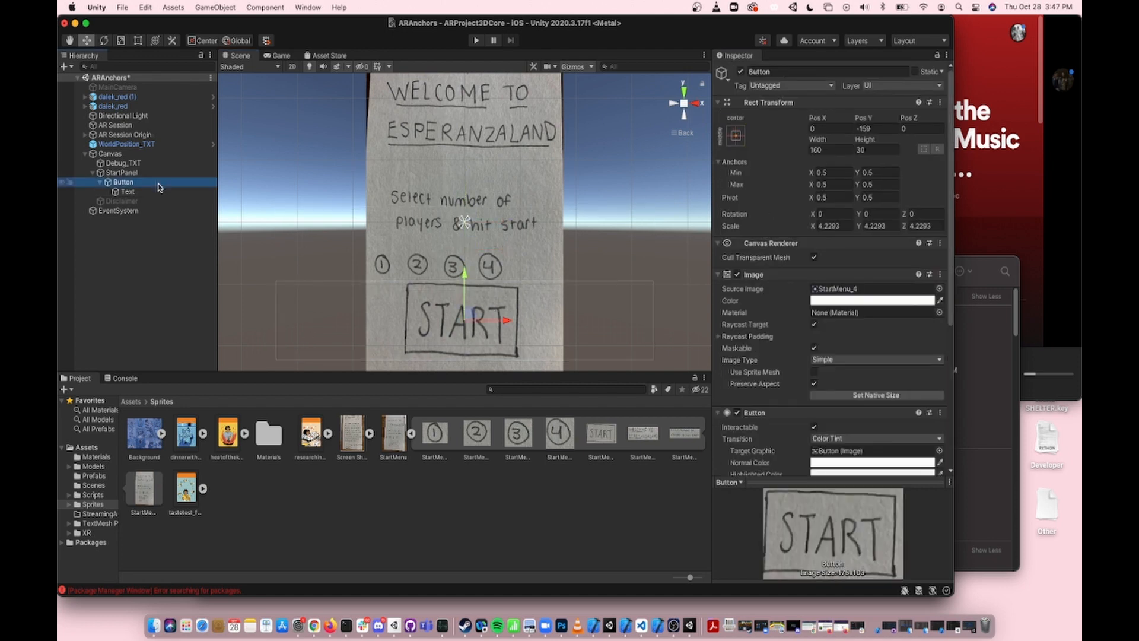
{"action": "left_click", "coordinate": [158, 191]}
{"action": "left_click", "coordinate": [152, 184]}
{"action": "left_click_drag", "start_coordinate": [505, 320], "coordinate": [507, 277]}
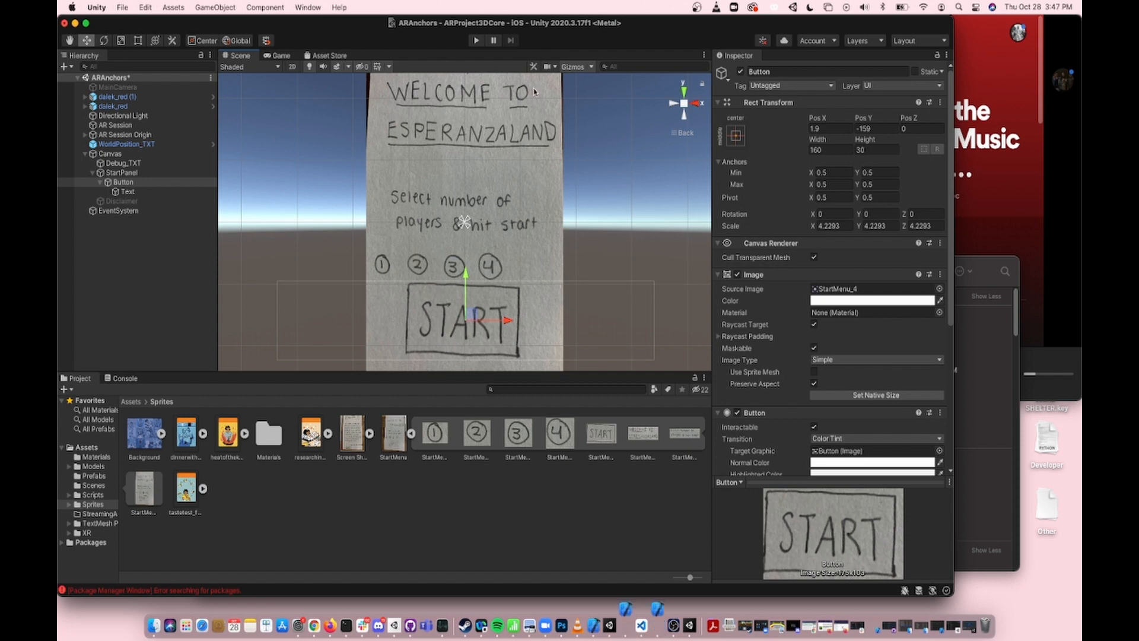
- Run the scene in play mode, stop it, and check the Canvas settings
{"action": "left_click", "coordinate": [414, 218]}
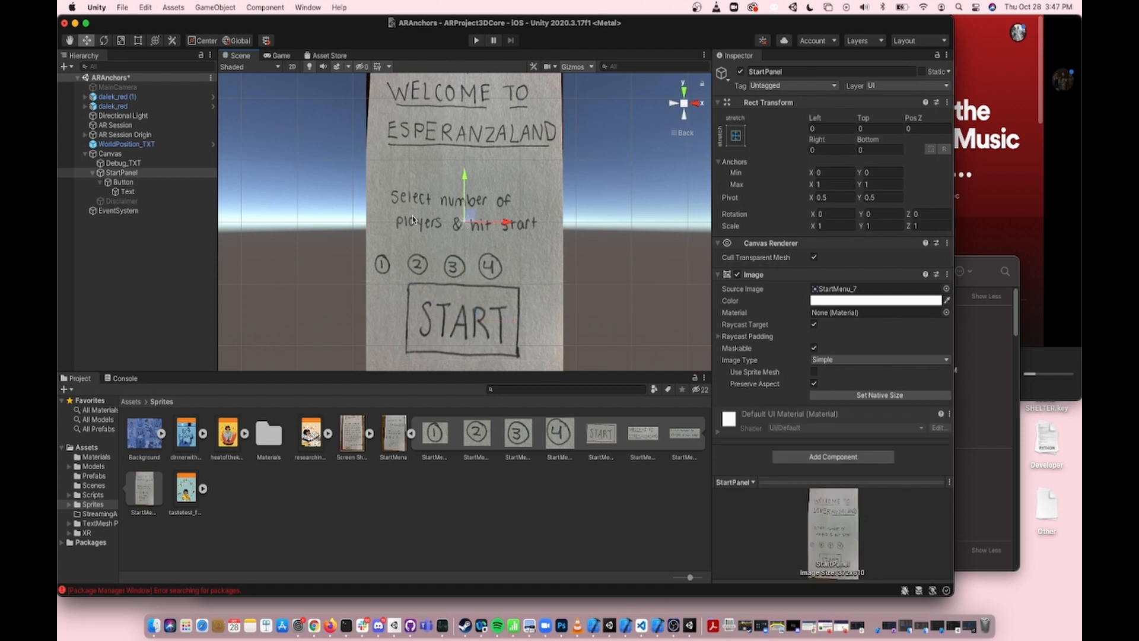
{"action": "left_click", "coordinate": [448, 323]}
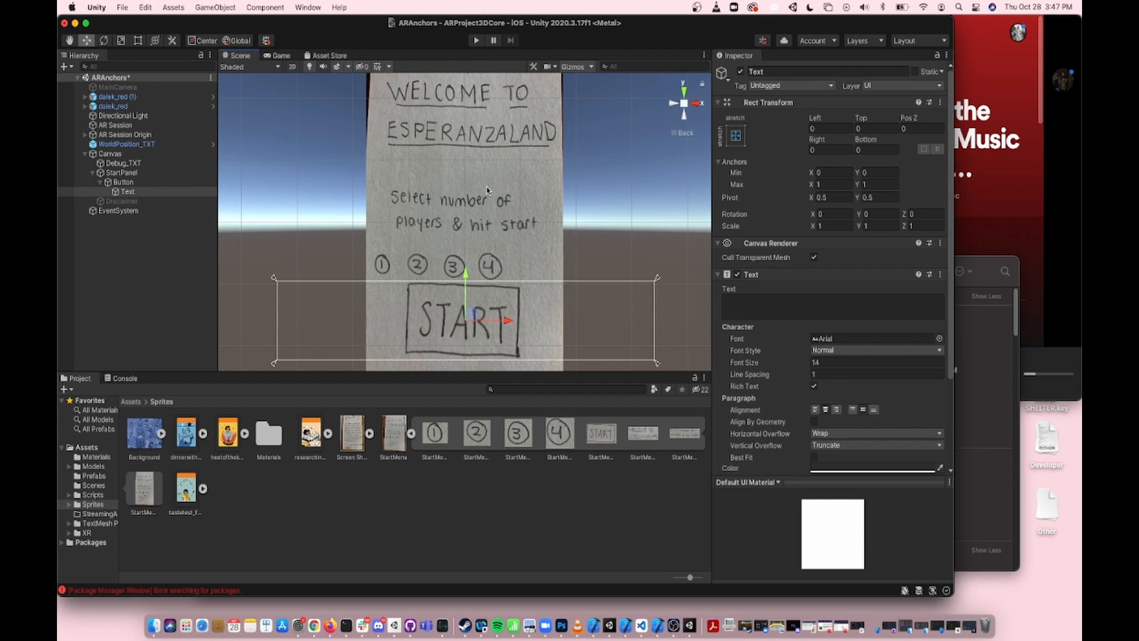
{"action": "left_click", "coordinate": [476, 40]}
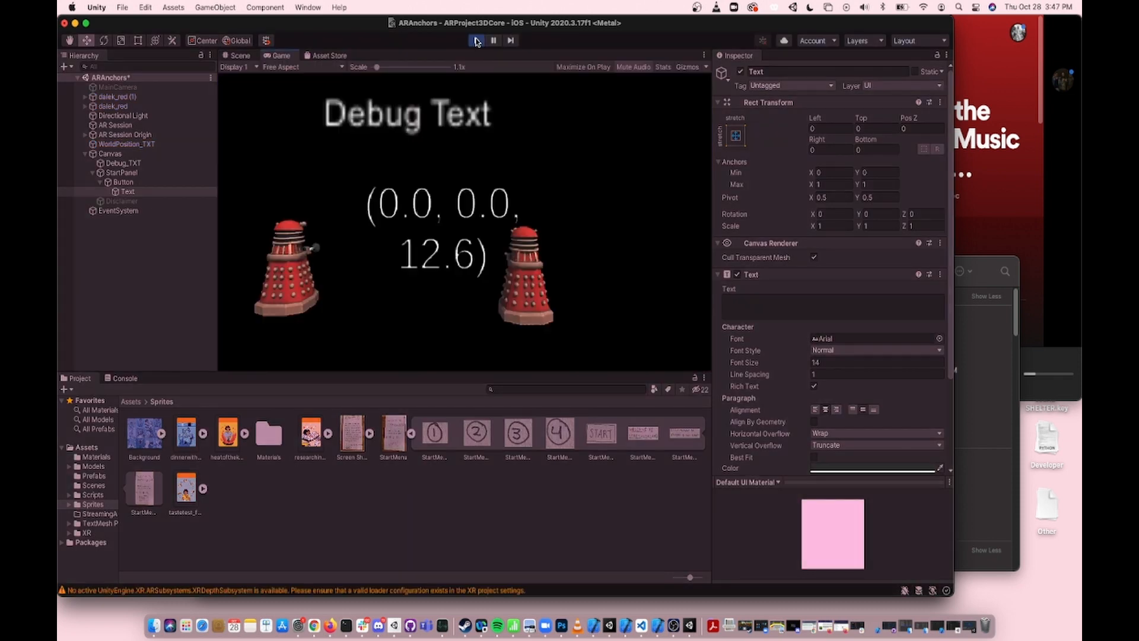
{"action": "left_click", "coordinate": [477, 40]}
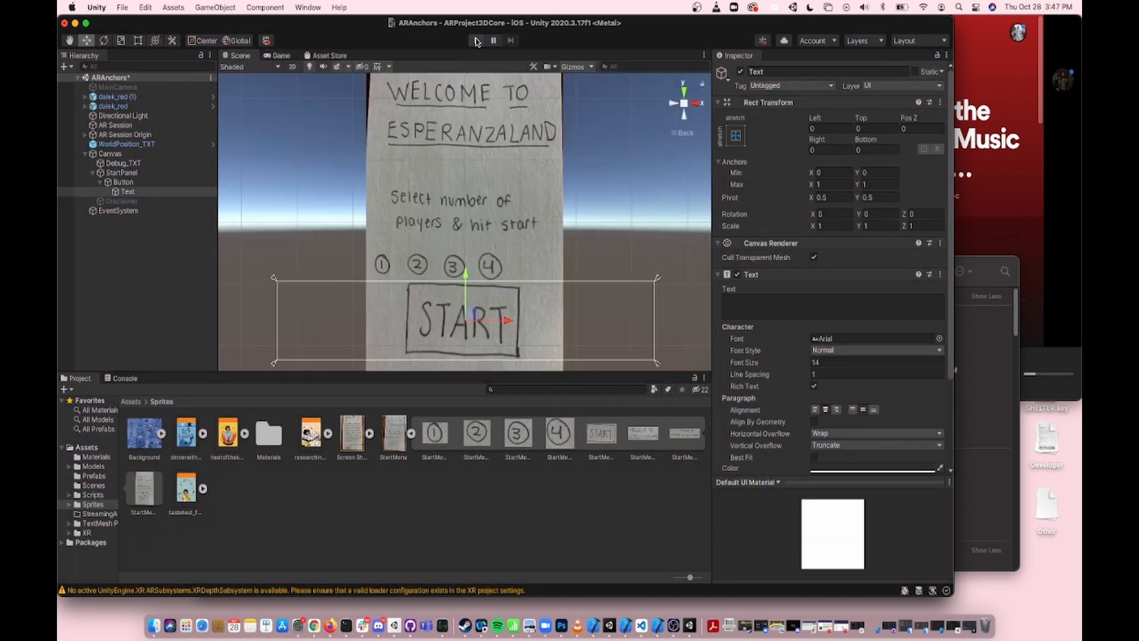
{"action": "left_click", "coordinate": [410, 556]}
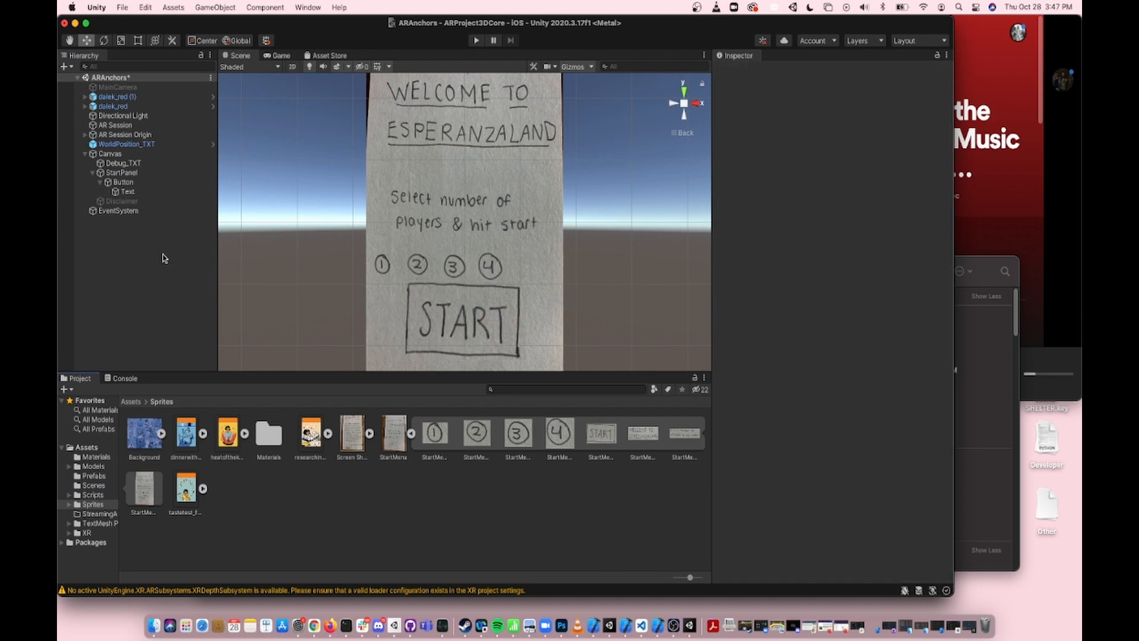
{"action": "left_click", "coordinate": [143, 154]}
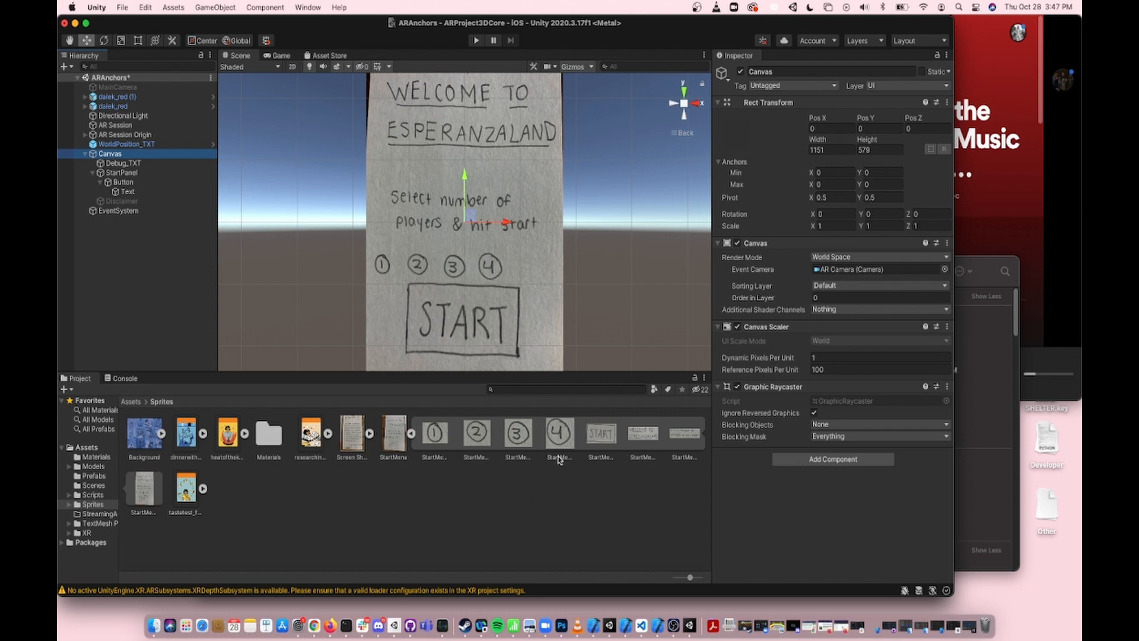
{"action": "left_click", "coordinate": [506, 517]}
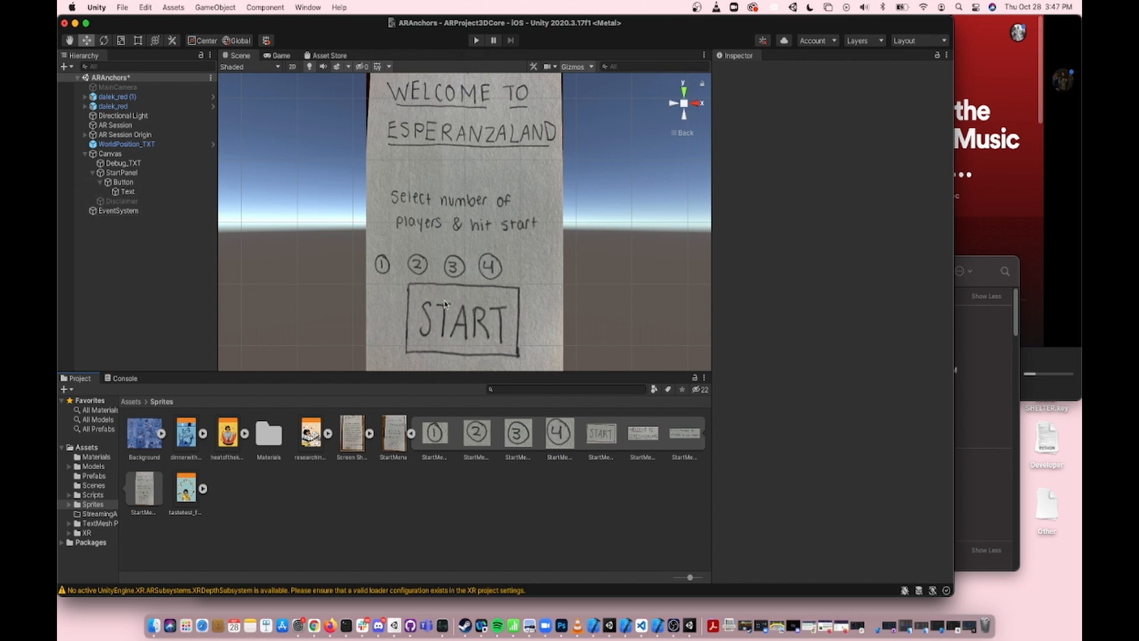
- Add an On Click event to StartPanel's button with the Disclaimer panel as its target object
{"action": "left_click", "coordinate": [135, 182]}
{"action": "left_click", "coordinate": [134, 191]}
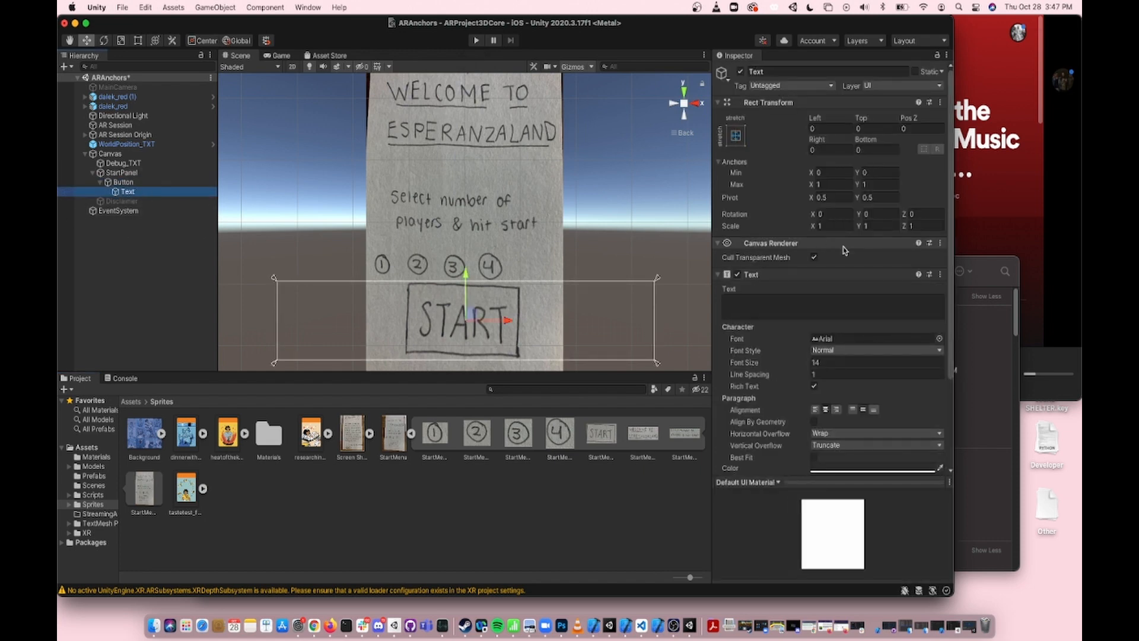
{"action": "left_click", "coordinate": [127, 135]}
{"action": "left_click", "coordinate": [134, 183]}
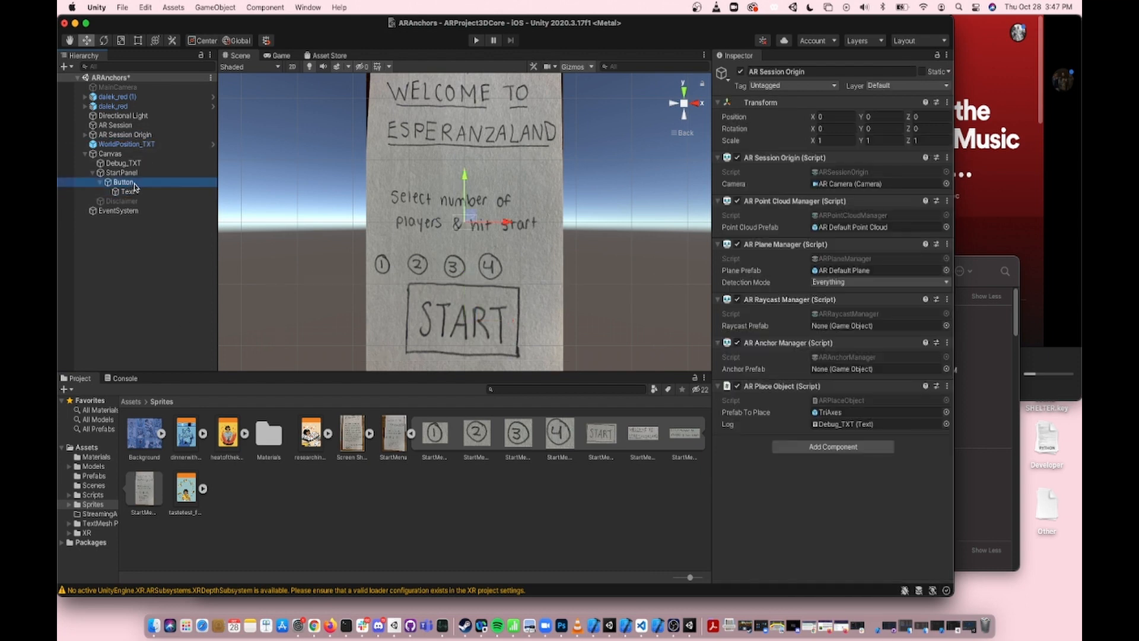
{"action": "scroll", "coordinate": [814, 294], "scroll_direction": "down", "scroll_amount": 5}
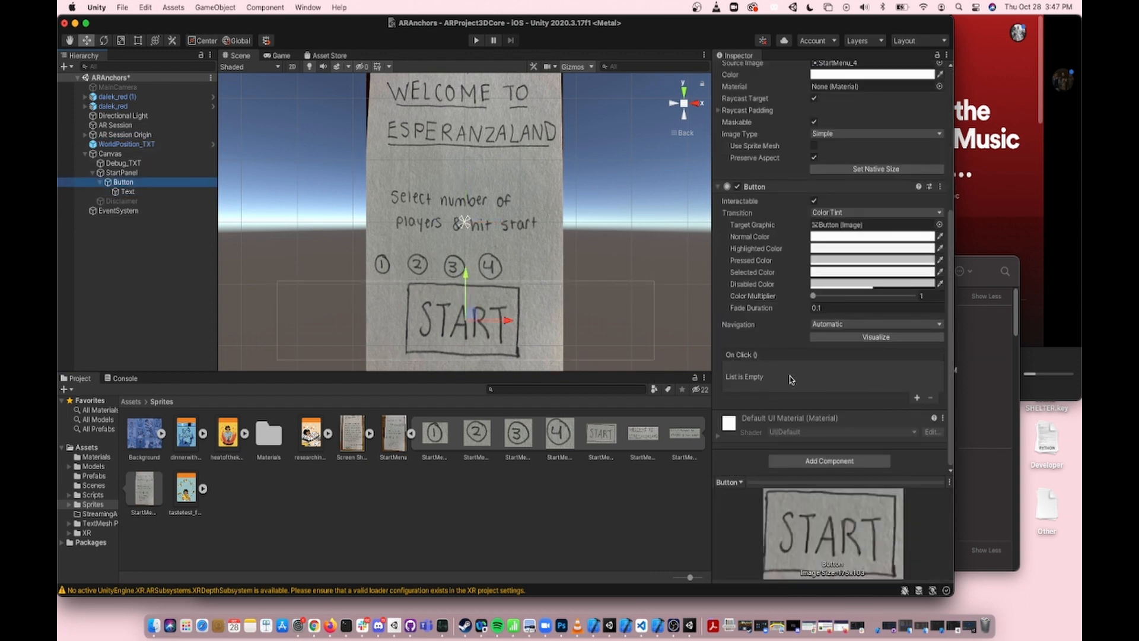
{"action": "left_click", "coordinate": [917, 398]}
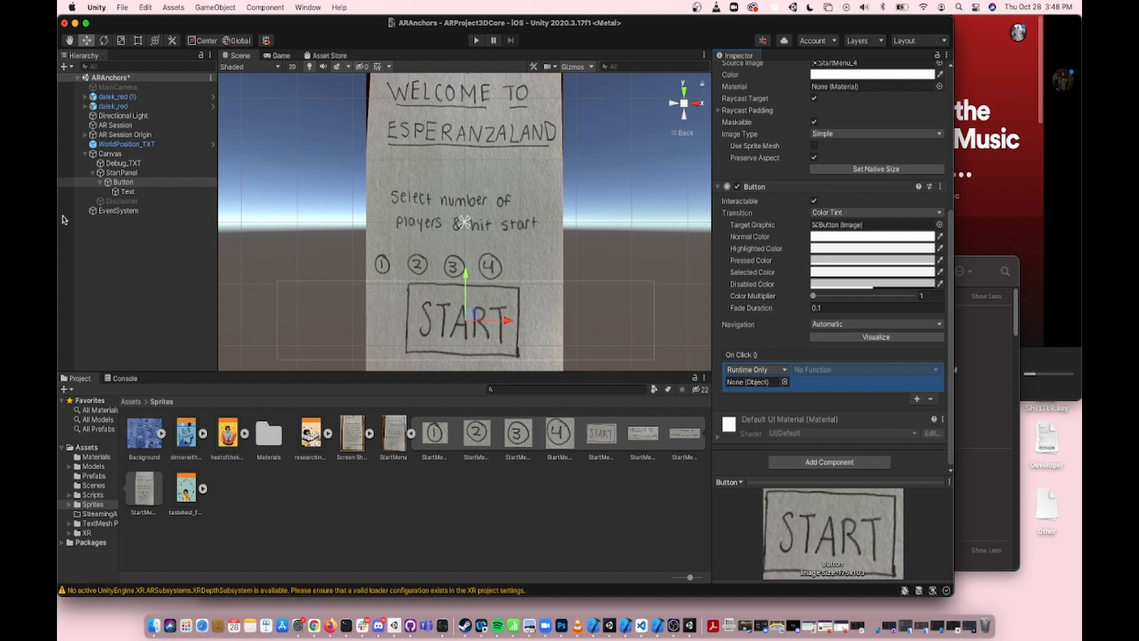
{"action": "left_click_drag", "start_coordinate": [122, 202], "coordinate": [747, 382]}
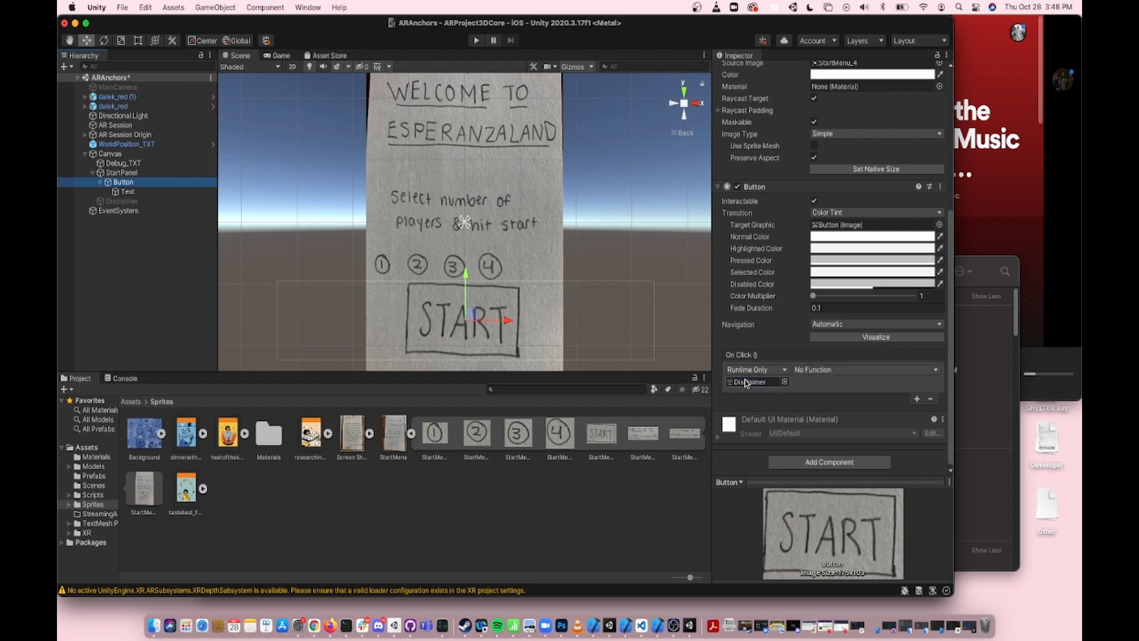
- Set the Disclaimer event's function to GameObject.SetActive (bool) with its value enabled
{"action": "left_click", "coordinate": [827, 373]}
{"action": "mouse_move", "coordinate": [849, 402]}
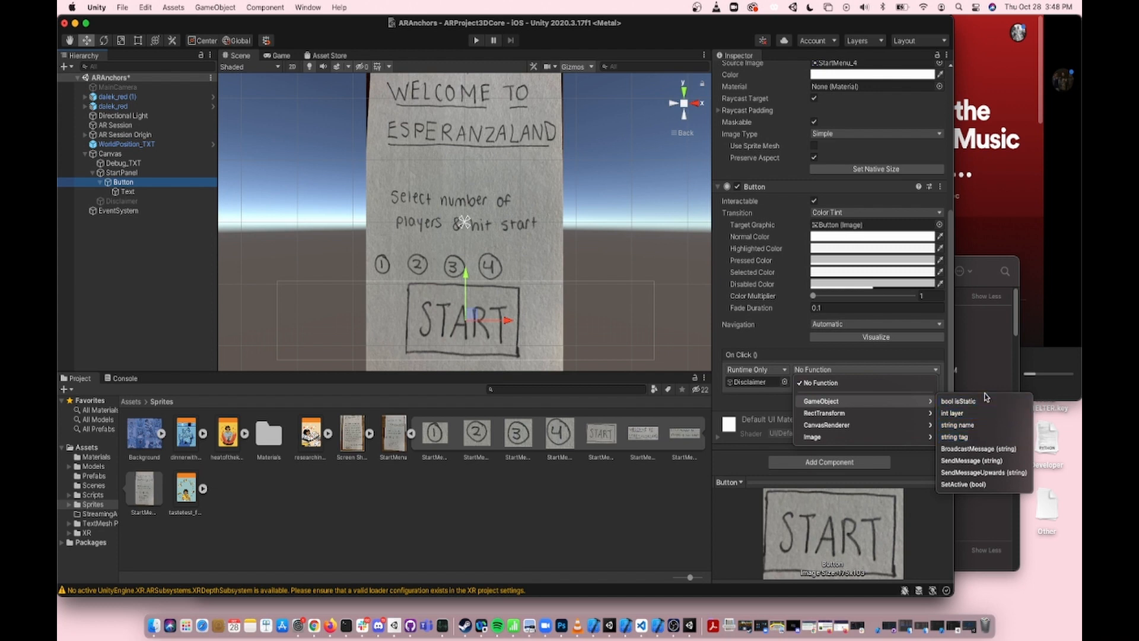
{"action": "left_click", "coordinate": [976, 484]}
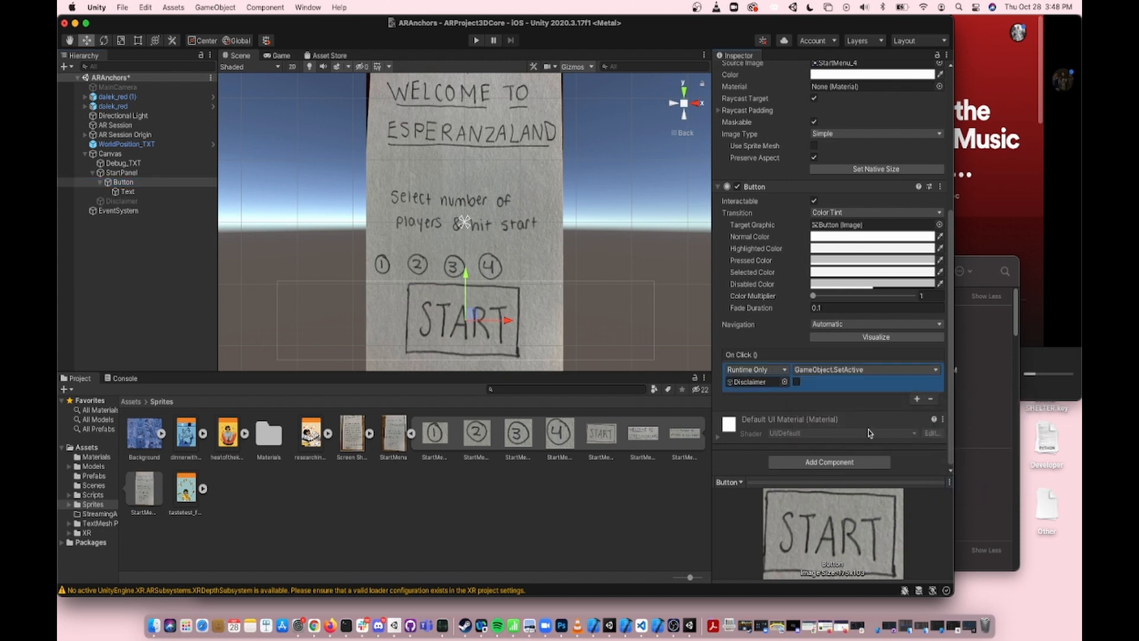
{"action": "left_click", "coordinate": [796, 382]}
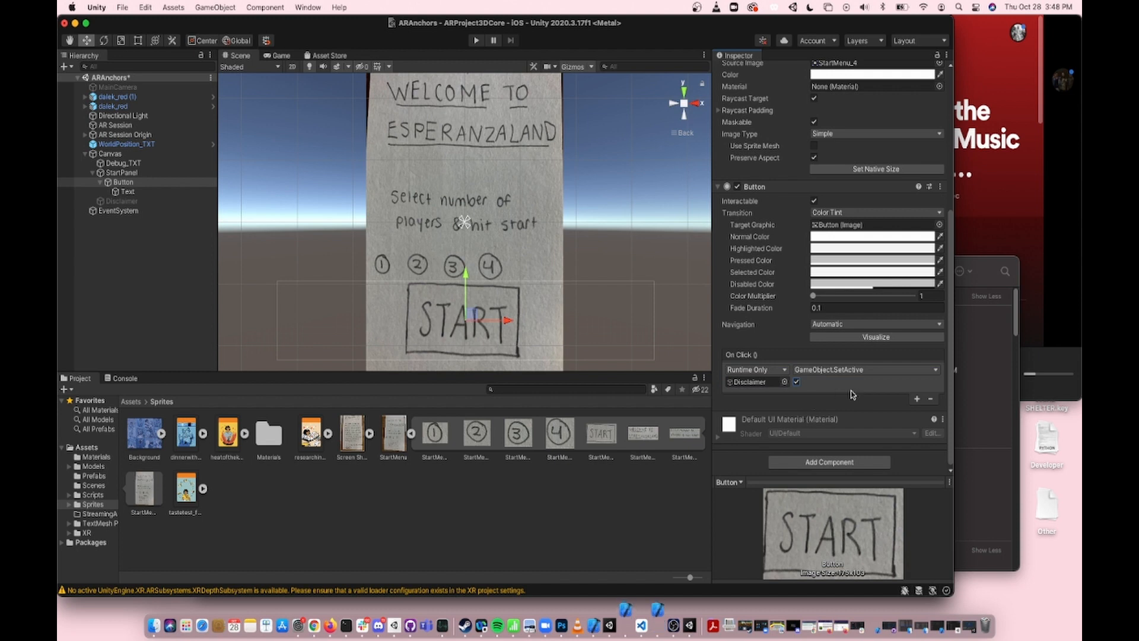
- Add a second On Click event to the button with StartPanel as its target object
{"action": "left_click", "coordinate": [917, 399]}
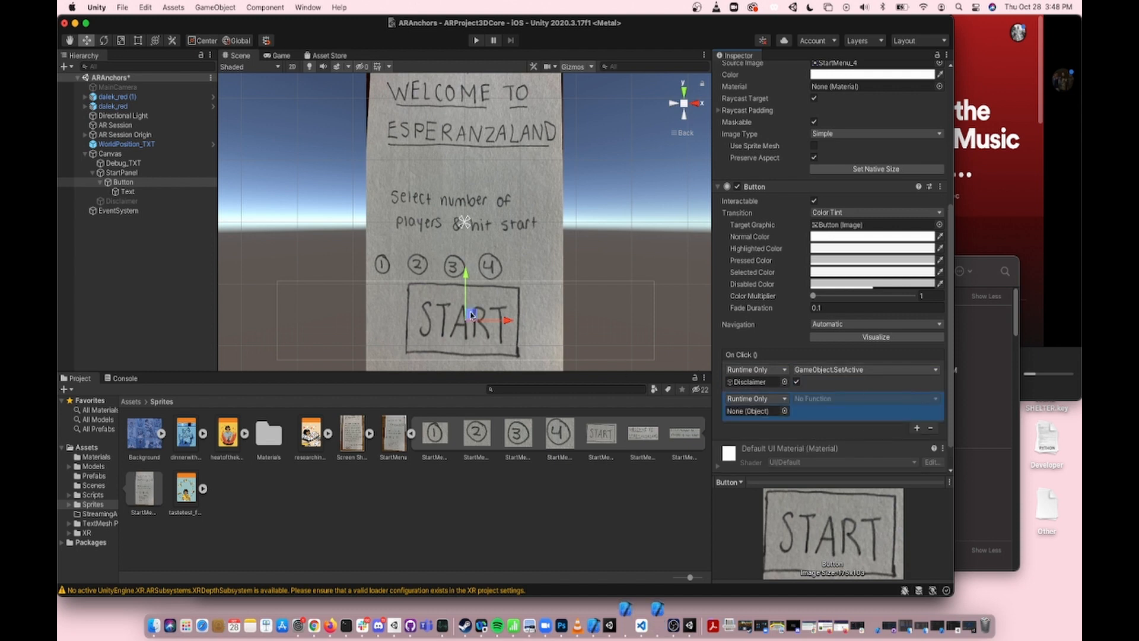
{"action": "left_click", "coordinate": [124, 173]}
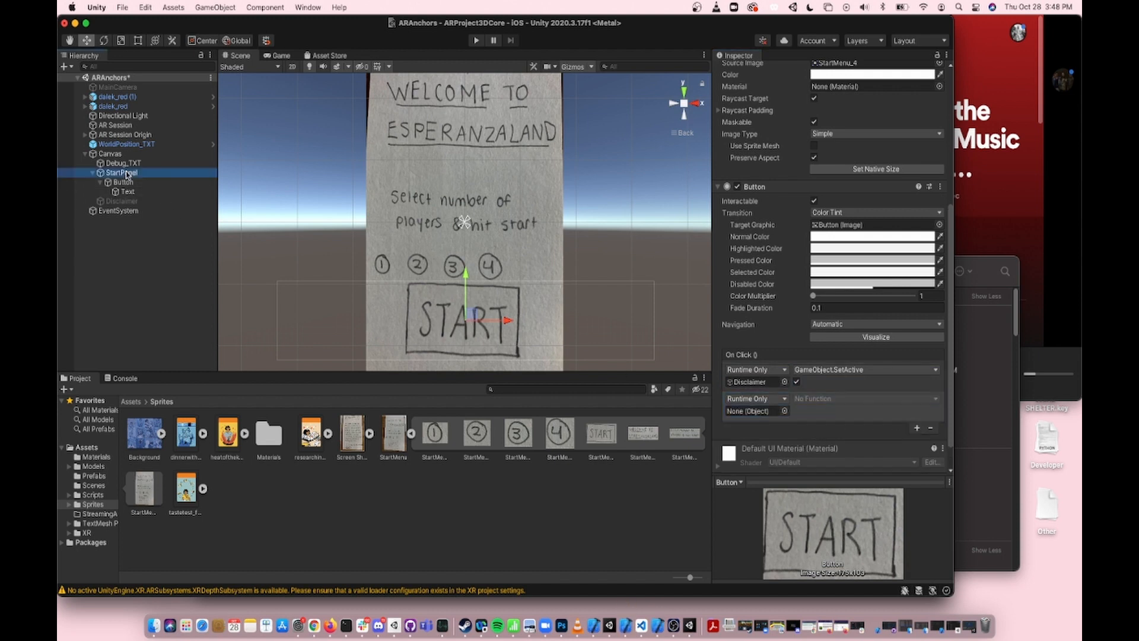
{"action": "left_click_drag", "start_coordinate": [126, 173], "coordinate": [758, 409]}
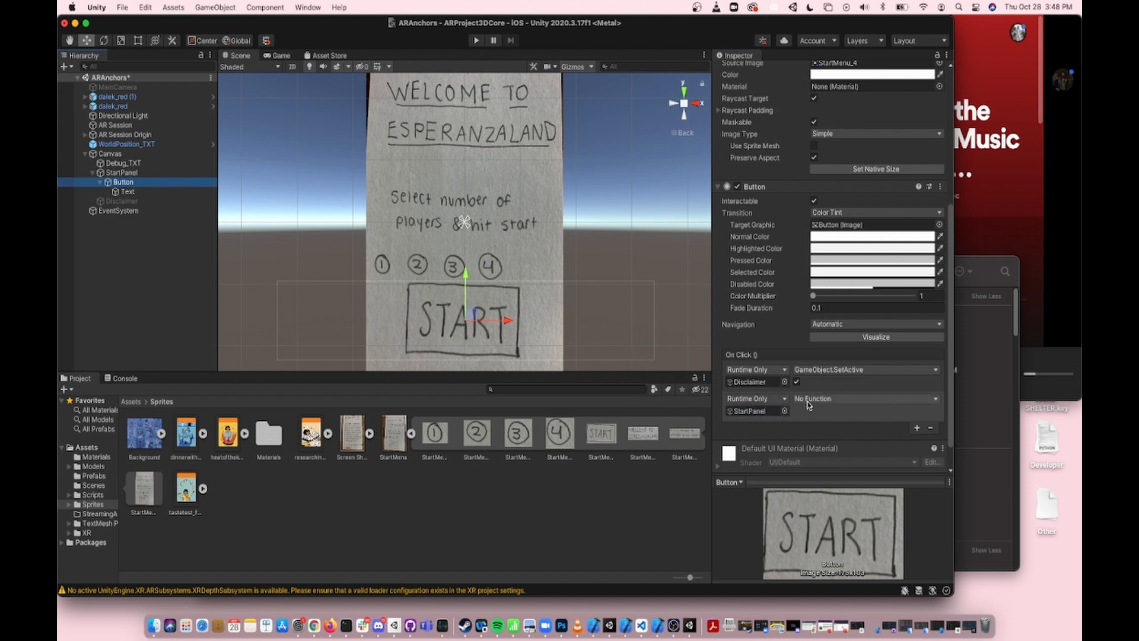
- Set the StartPanel On Click event's function to GameObject.SetActive (bool), leaving its value disabled
{"action": "left_click", "coordinate": [808, 405]}
{"action": "mouse_move", "coordinate": [819, 433]}
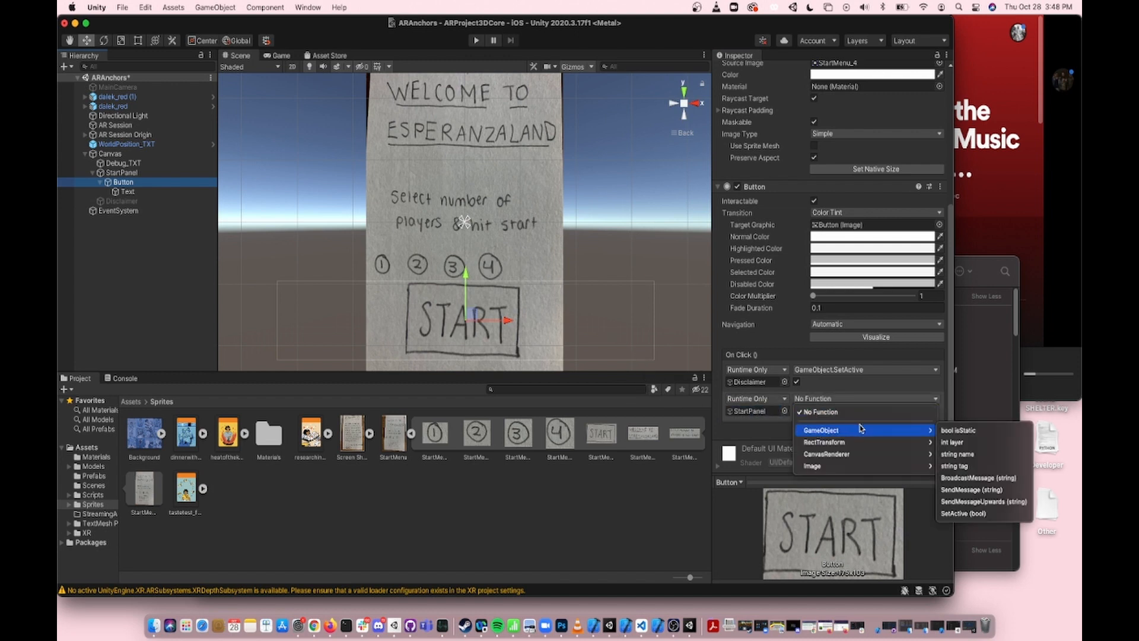
{"action": "left_click", "coordinate": [975, 513]}
{"action": "left_click", "coordinate": [502, 487]}
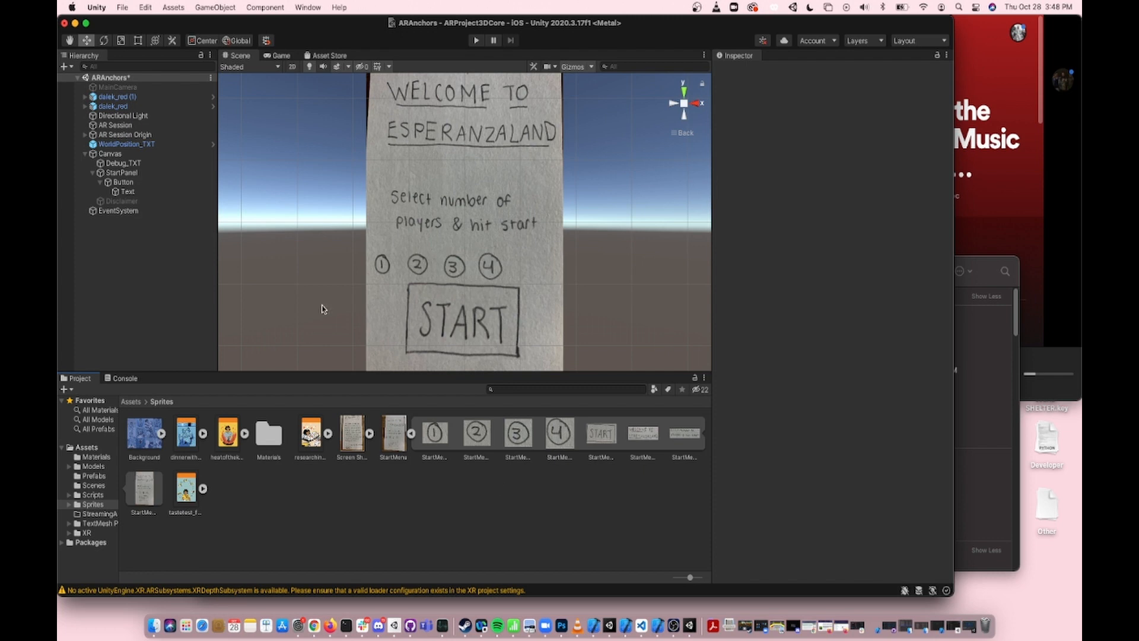
- Run the scene in play mode, stop it, and check the Start button's settings
{"action": "left_click", "coordinate": [476, 40]}
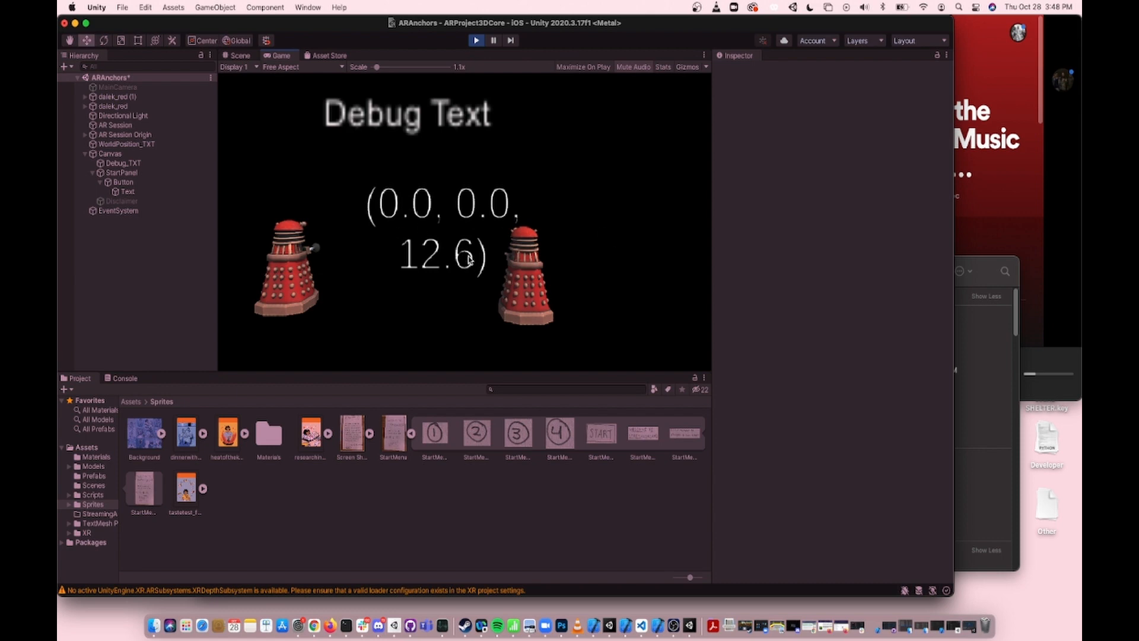
{"action": "left_click", "coordinate": [477, 41]}
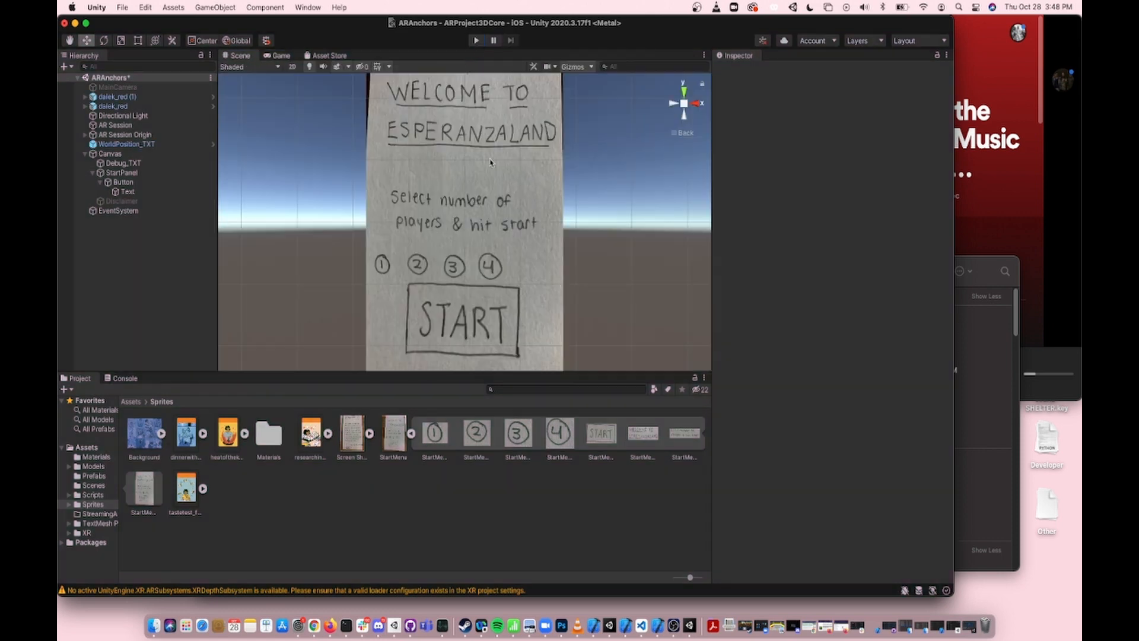
{"action": "left_click", "coordinate": [448, 316]}
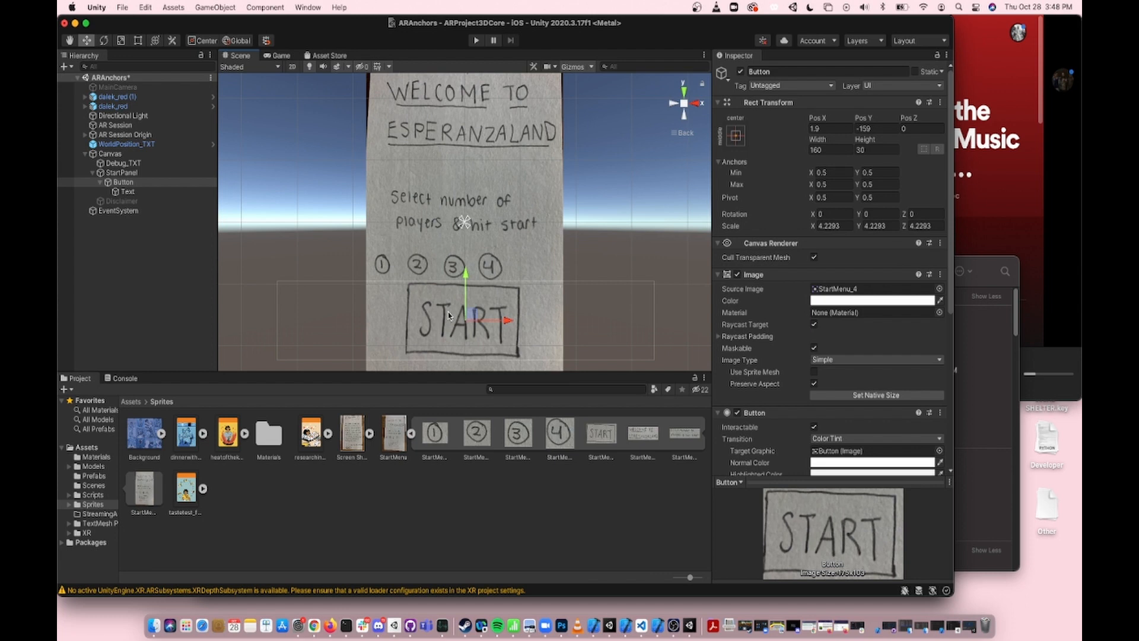
{"action": "left_click", "coordinate": [466, 501]}
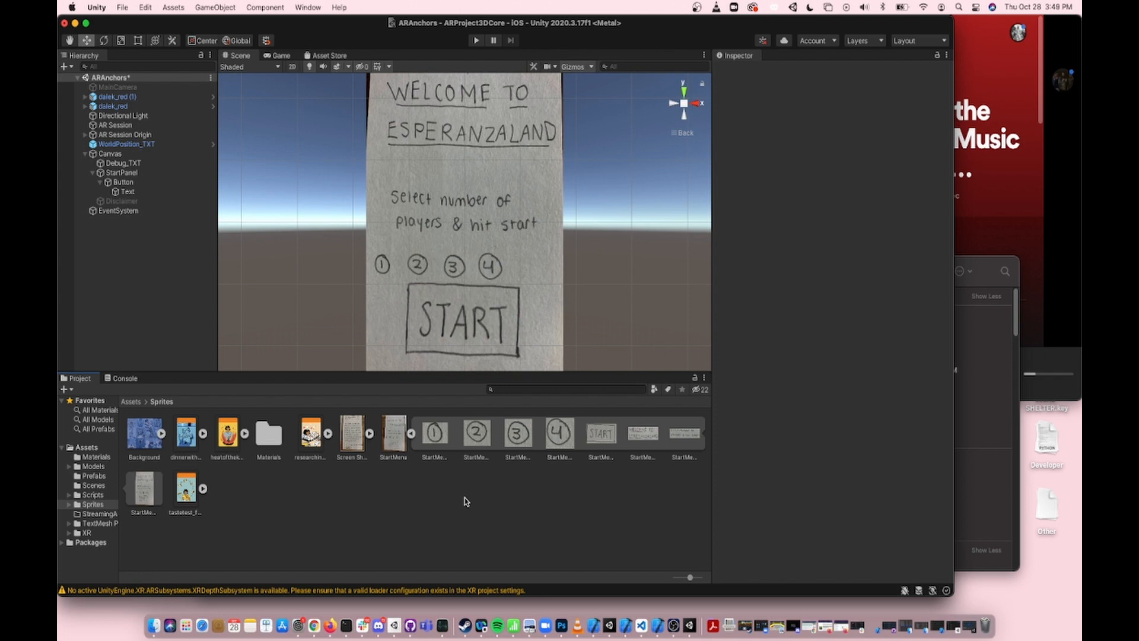
- Switch to Finder and preview Byrne Seminar Story Board - Pedestrian Access (1).jpg in the Downloads folder
{"action": "key", "text": "super+Tab"}
{"action": "key", "text": "super+Tab"}
{"action": "key", "text": "super+Tab"}
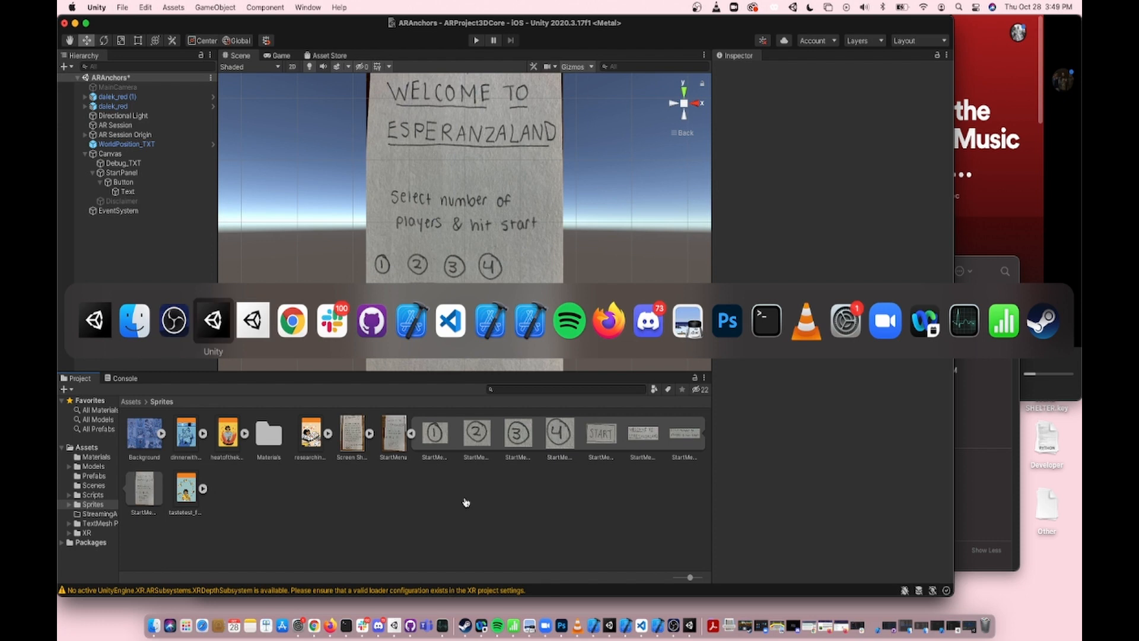
{"action": "key", "text": "super+shift+Tab"}
{"action": "key", "text": "super+shift+Tab"}
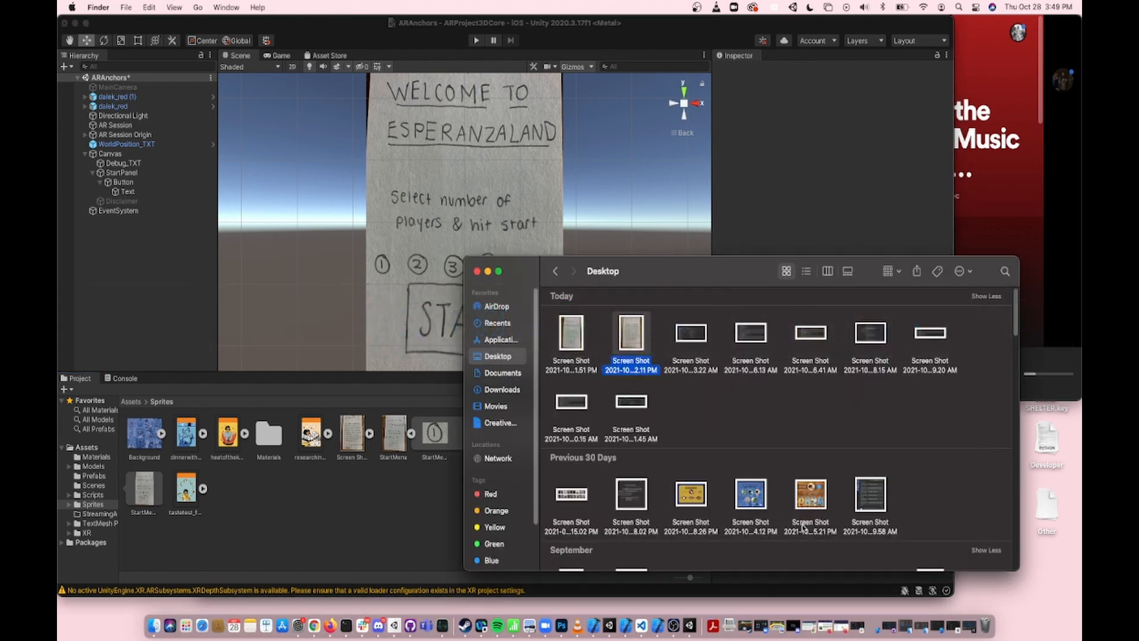
{"action": "left_click", "coordinate": [502, 390]}
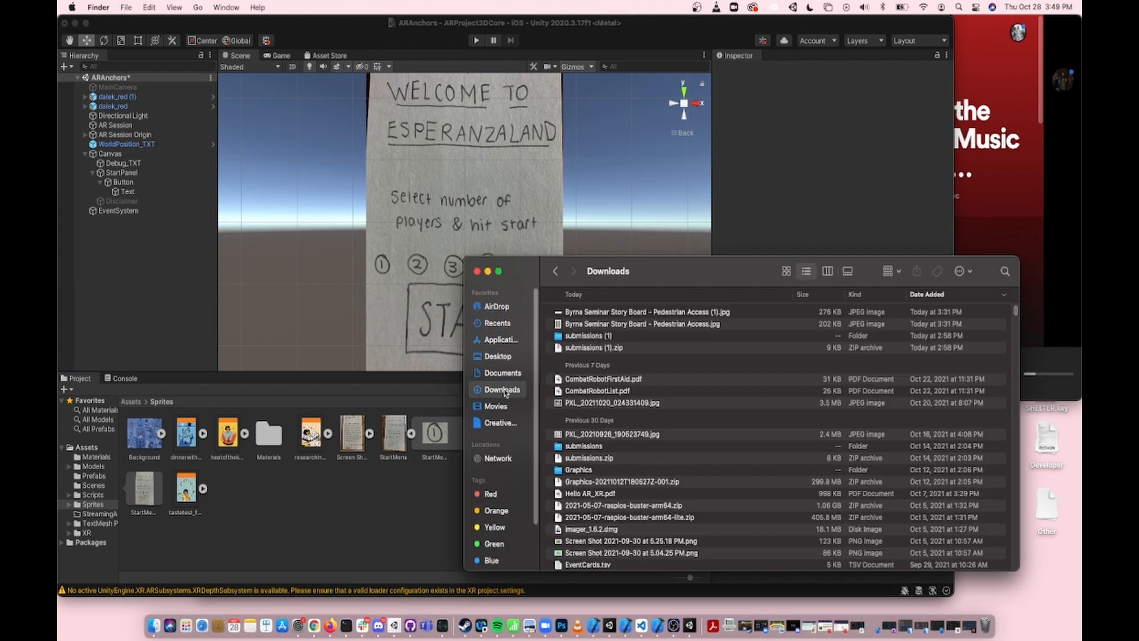
{"action": "left_click", "coordinate": [666, 314]}
{"action": "key", "text": "space"}
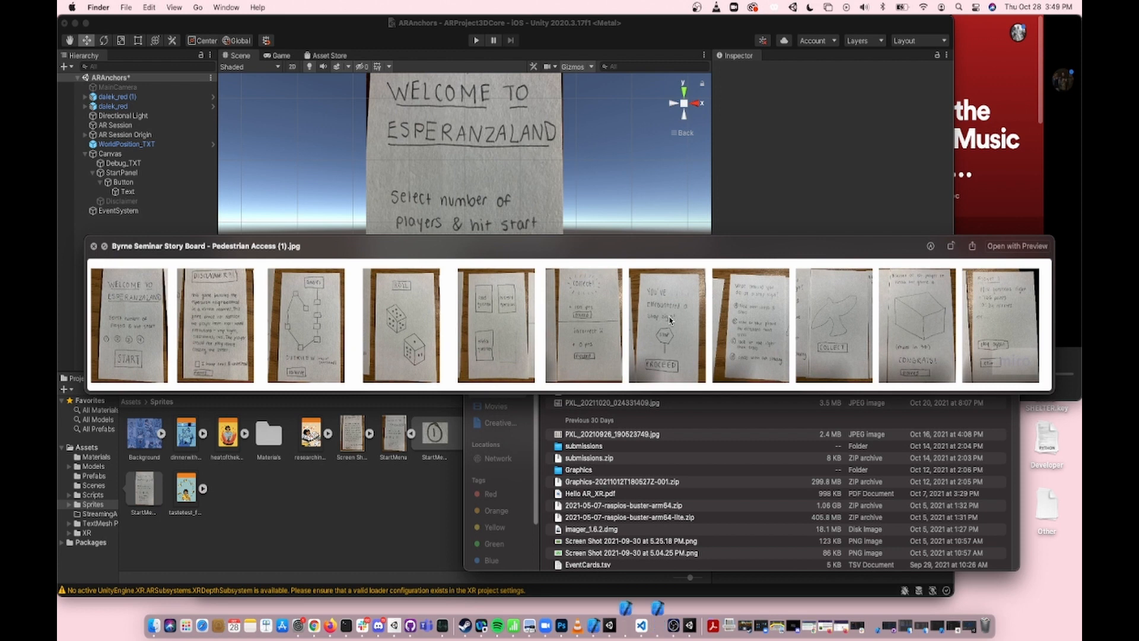
{"action": "left_click", "coordinate": [93, 245]}
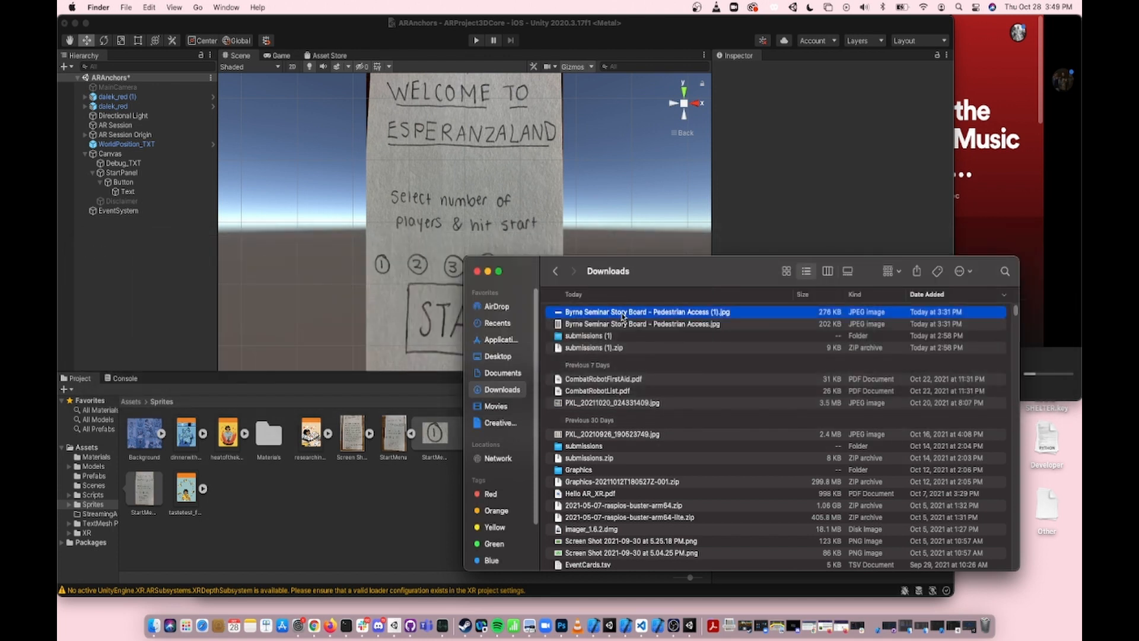
- Import Byrne Seminar Story Board - Pedestrian Access (1).jpg into Unity's Sprites folder and show its import settings in an enlarged editor window
{"action": "left_click_drag", "start_coordinate": [622, 314], "coordinate": [275, 534]}
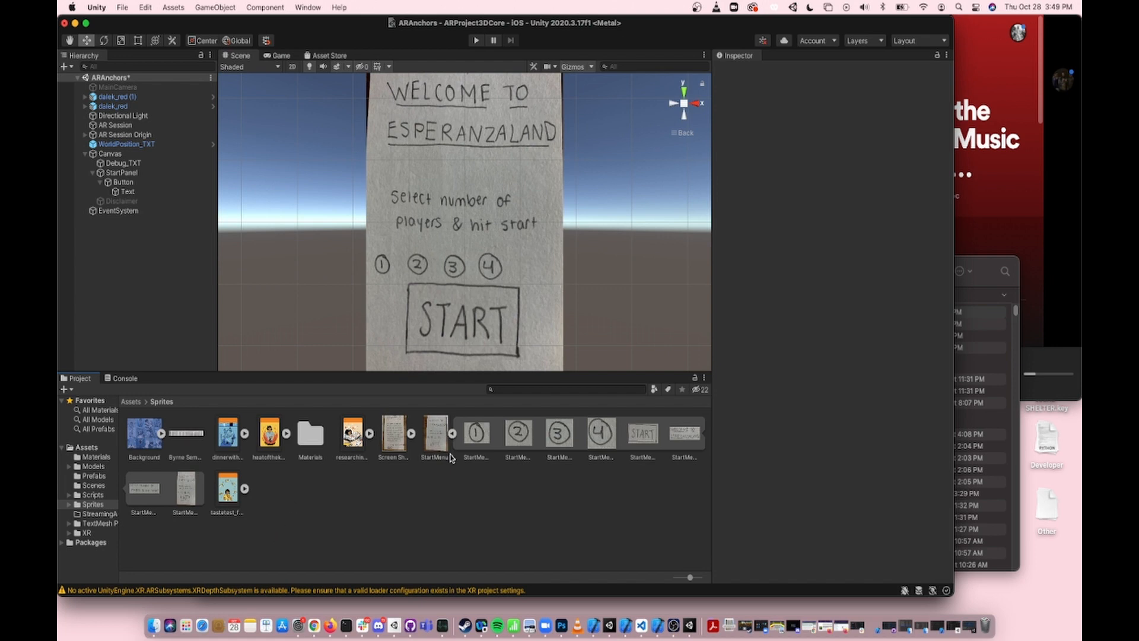
{"action": "left_click", "coordinate": [453, 434]}
{"action": "left_click", "coordinate": [188, 438]}
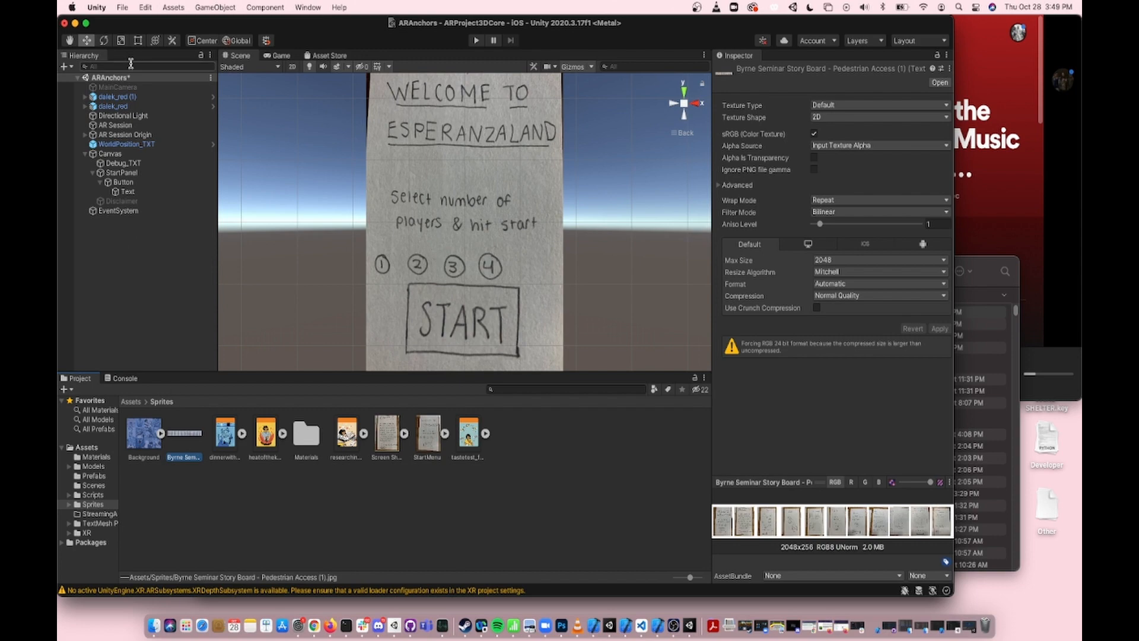
{"action": "left_click", "coordinate": [86, 23]}
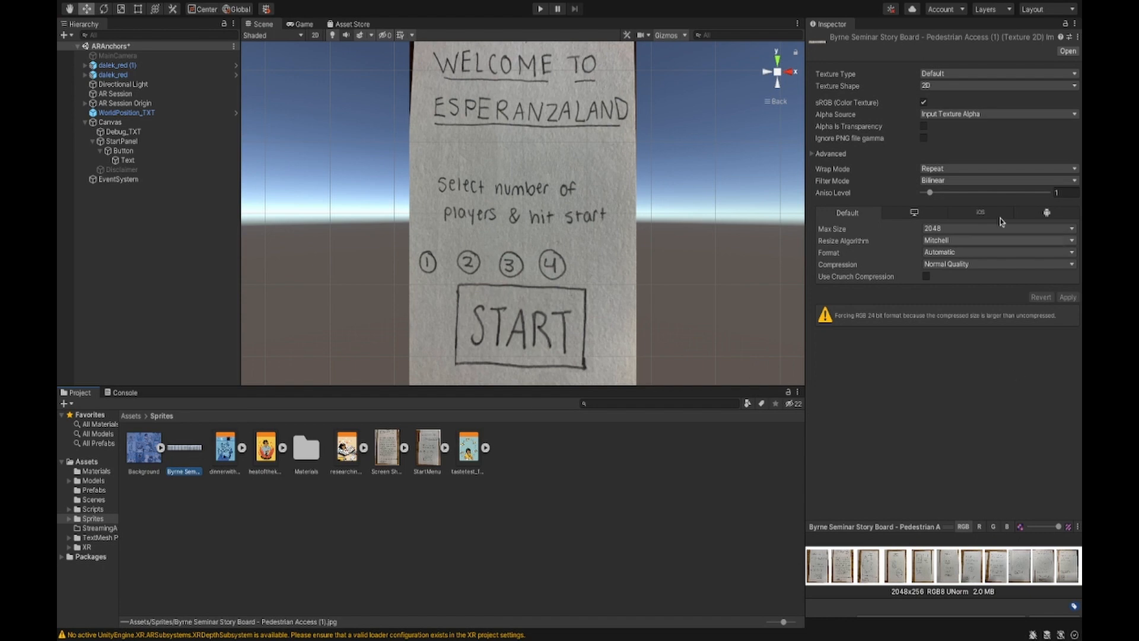
- Set the storyboard image's Texture Type to Sprite (2D and UI) and Sprite Mode to Multiple, and apply these while opening the Sprite Editor
{"action": "left_click", "coordinate": [991, 75]}
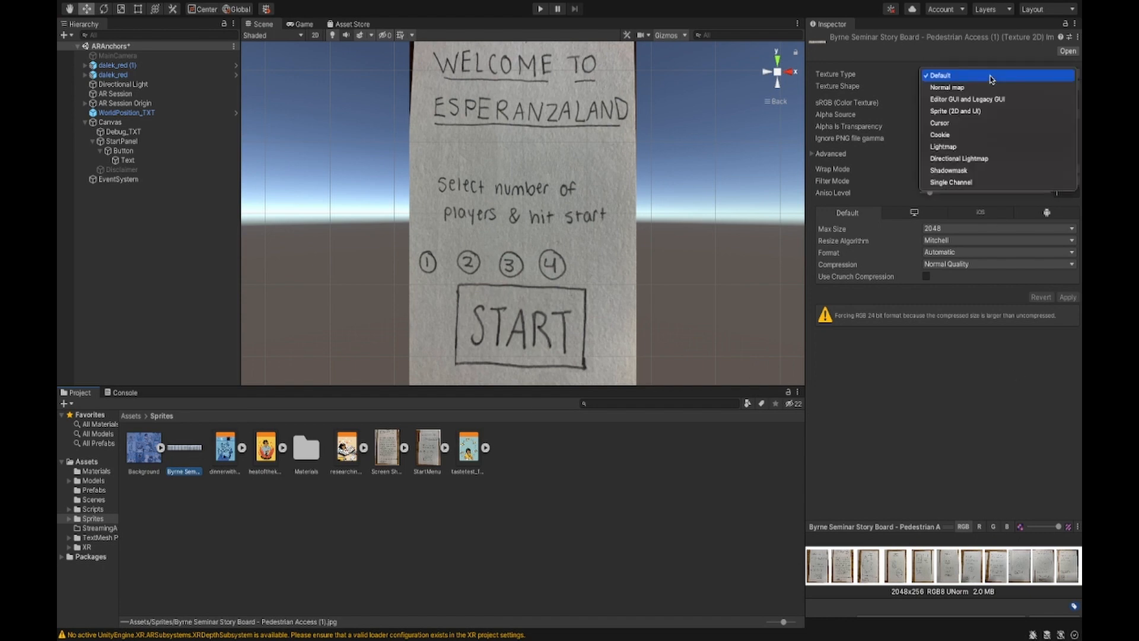
{"action": "left_click", "coordinate": [999, 111]}
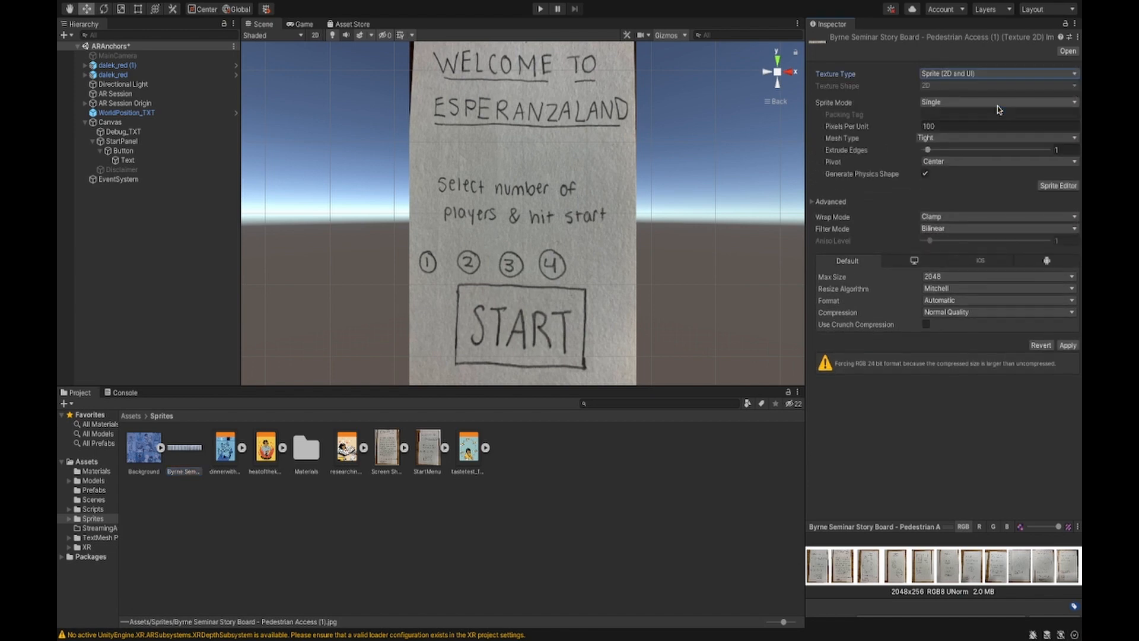
{"action": "left_click", "coordinate": [964, 105]}
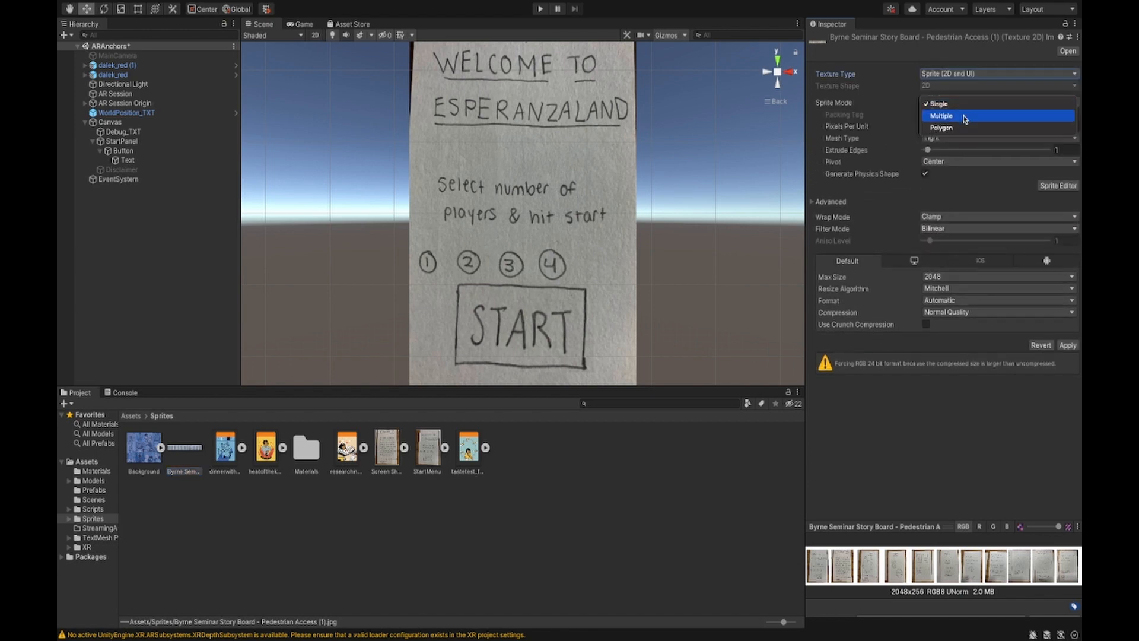
{"action": "left_click", "coordinate": [964, 116]}
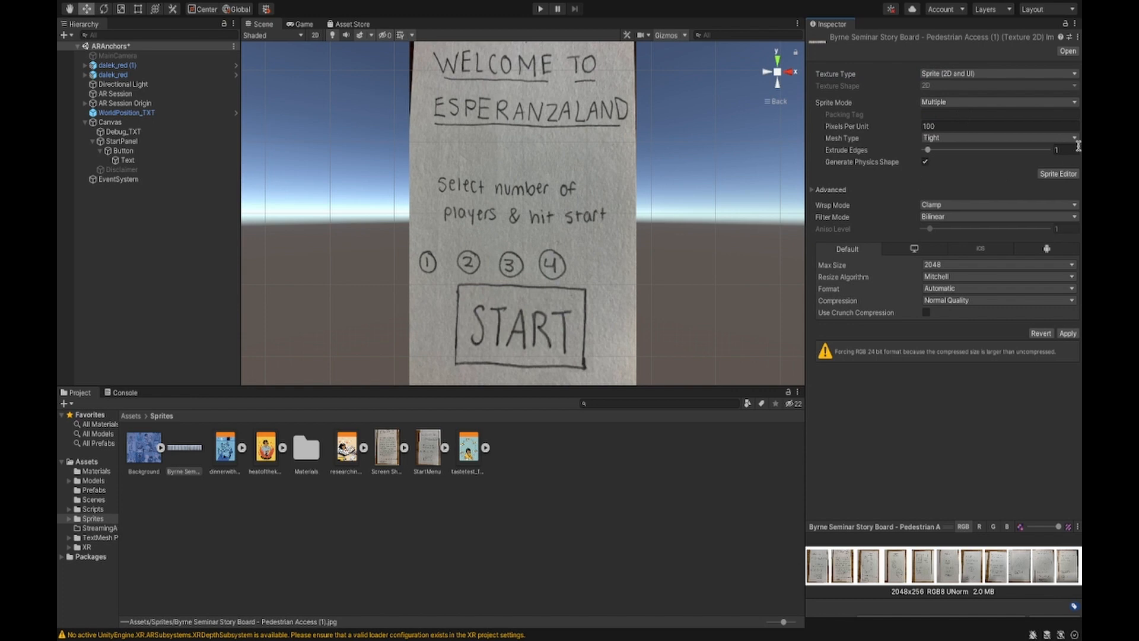
{"action": "left_click", "coordinate": [1051, 176]}
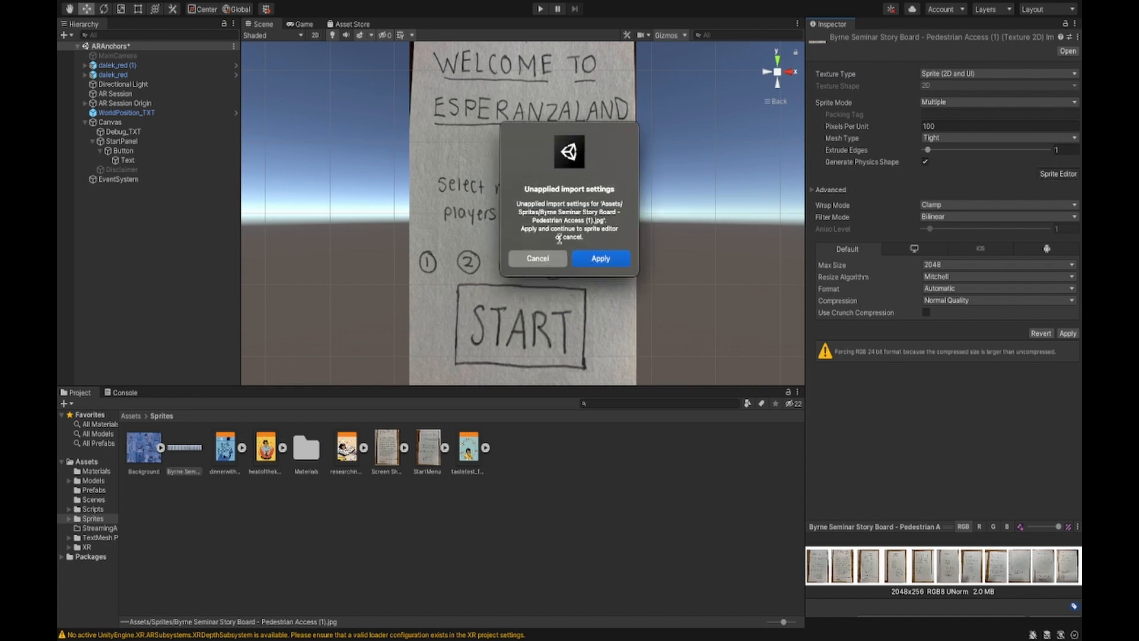
{"action": "left_click", "coordinate": [610, 258]}
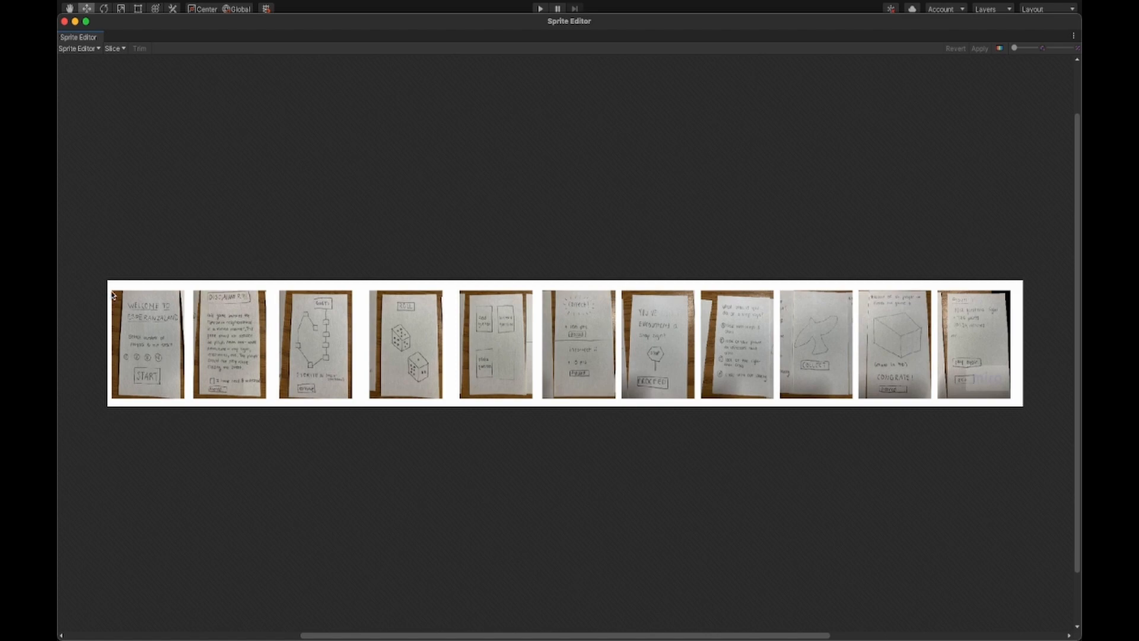
- Draw a sprite rectangle of about 222 by 300 pixels around the first storyboard page
{"action": "left_click_drag", "start_coordinate": [111, 292], "coordinate": [182, 399]}
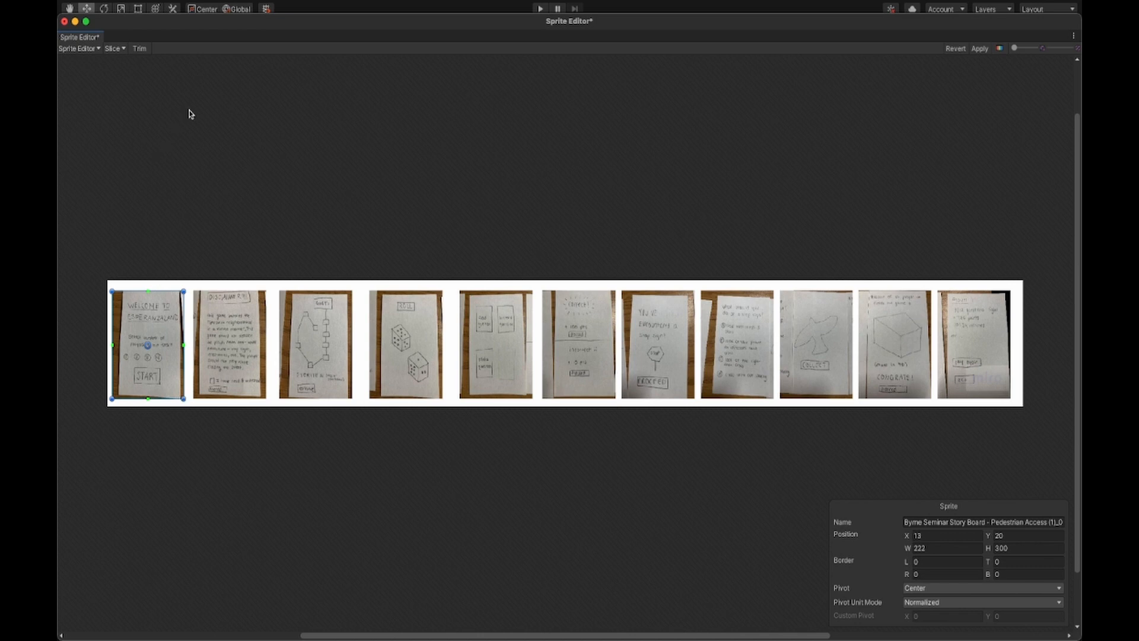
{"action": "left_click", "coordinate": [93, 51]}
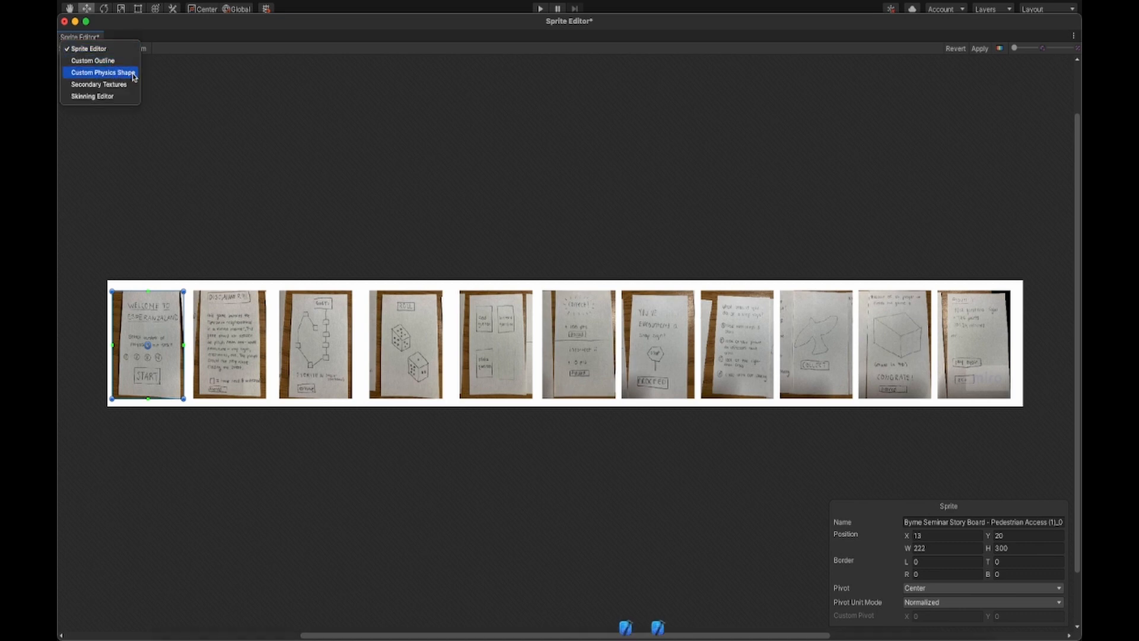
{"action": "left_click", "coordinate": [152, 102]}
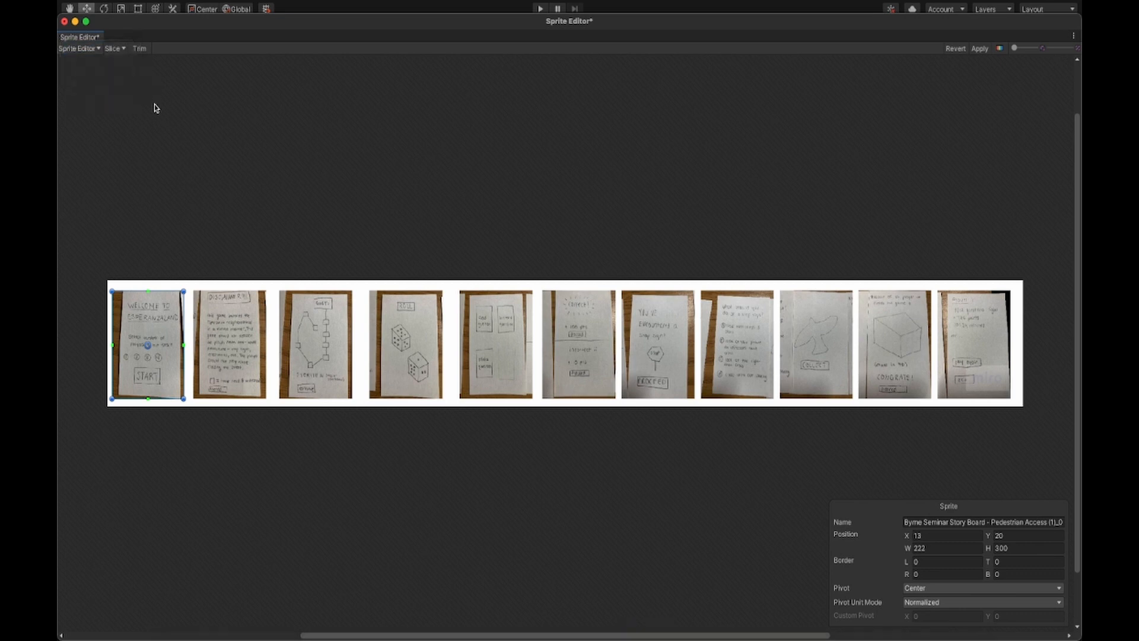
- Try to slice the storyboard image with the Automatic type and the Delete Existing method
{"action": "left_click", "coordinate": [120, 51]}
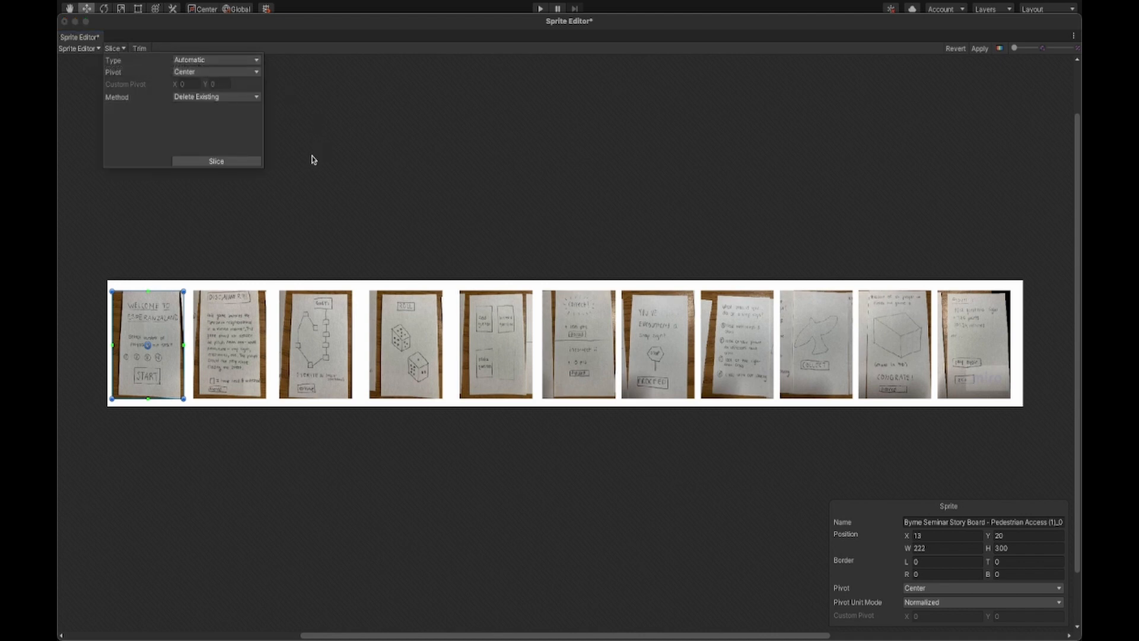
{"action": "left_click", "coordinate": [237, 165]}
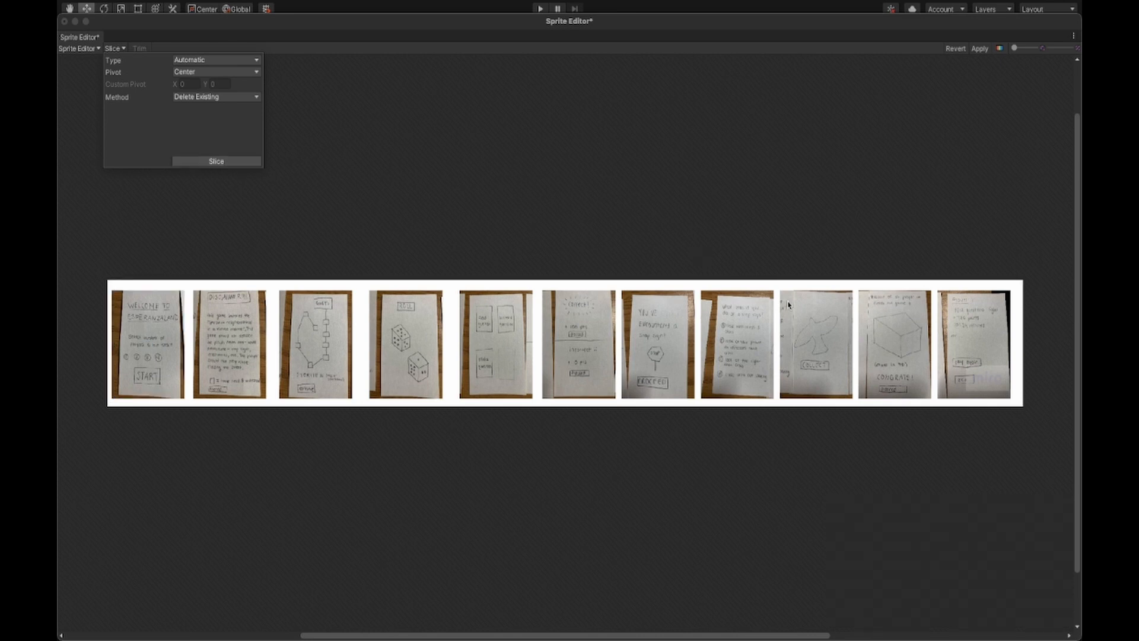
{"action": "left_click", "coordinate": [739, 292]}
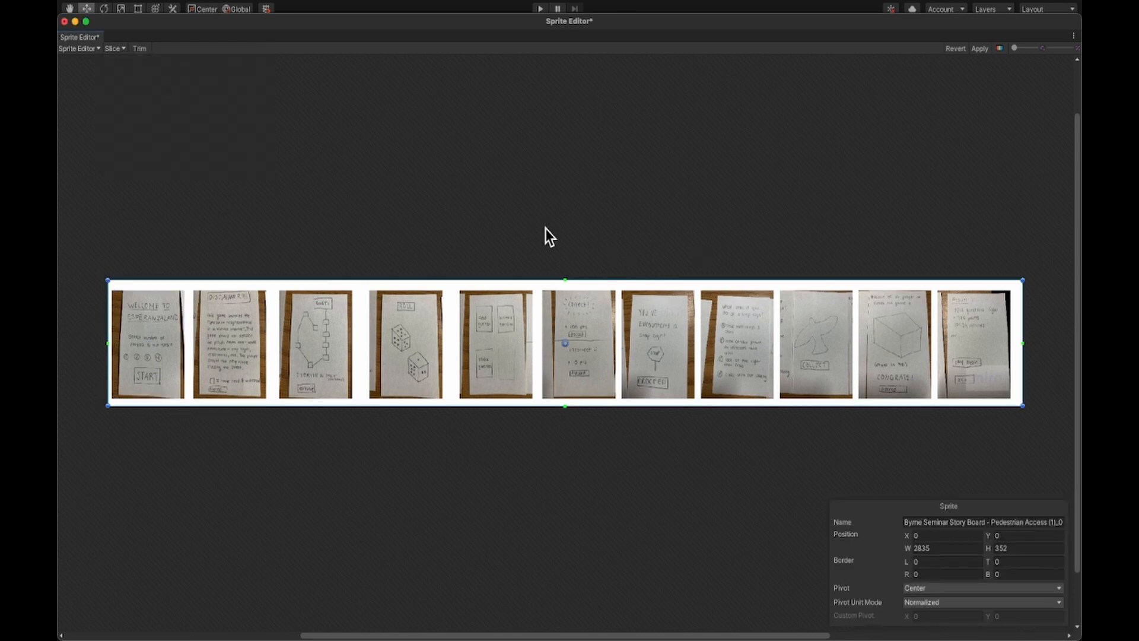
{"action": "left_click", "coordinate": [115, 49]}
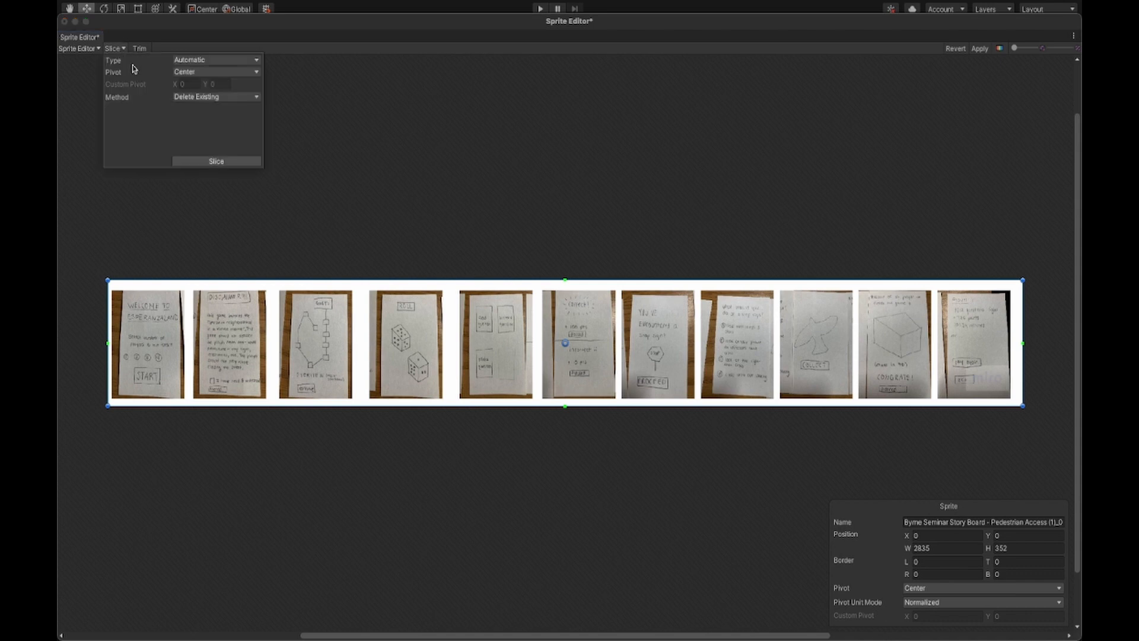
{"action": "left_click", "coordinate": [212, 161]}
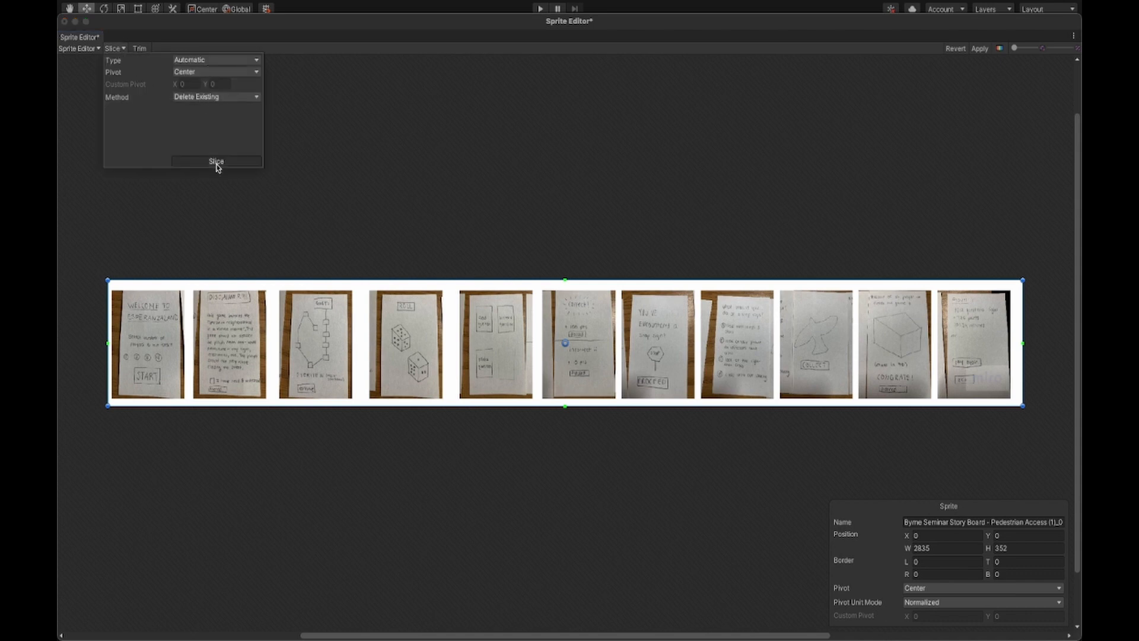
- Try to slice the storyboard image with Grid By Cell Size at 64 by 64 pixels
{"action": "left_click", "coordinate": [205, 60]}
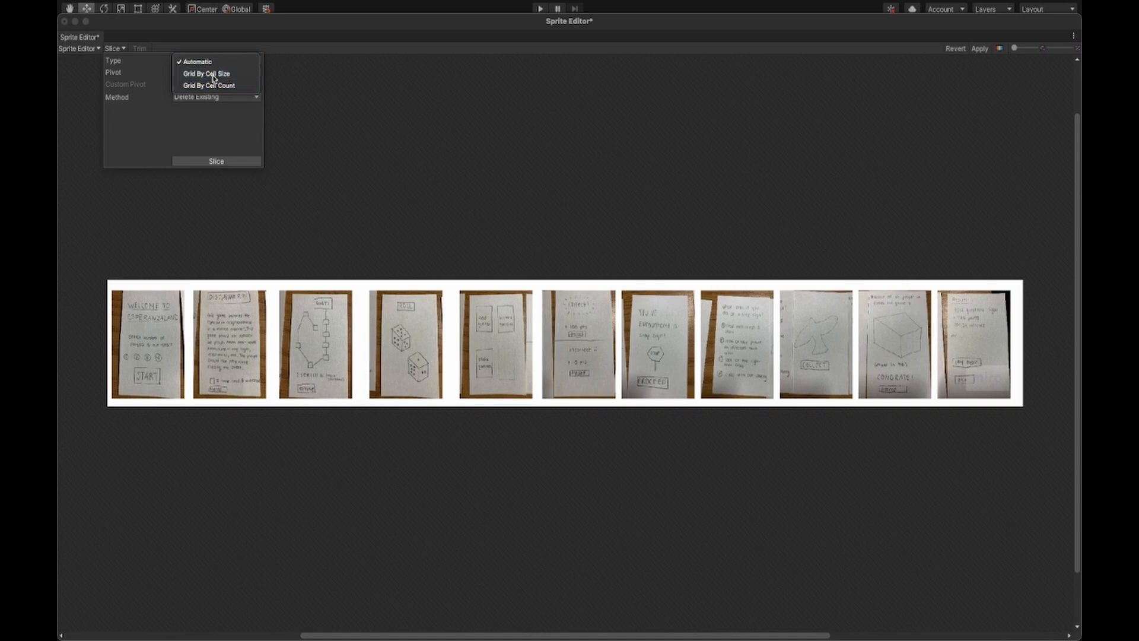
{"action": "left_click", "coordinate": [213, 76]}
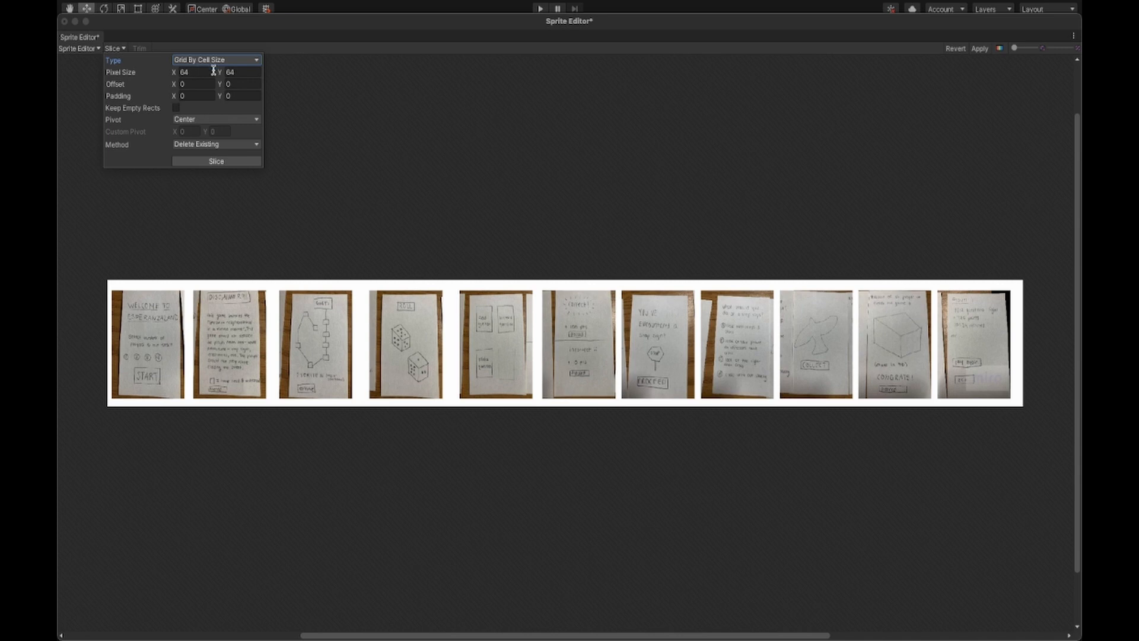
{"action": "left_click", "coordinate": [214, 162]}
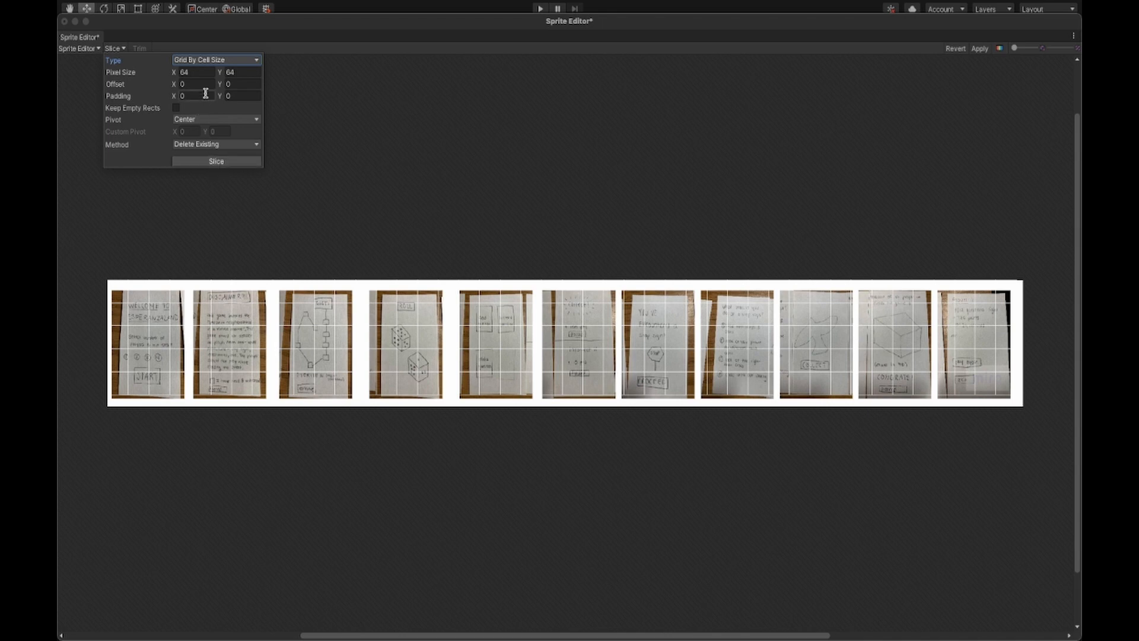
- Try slicing the storyboard image into 200 by 250 pixel cells and revert the slices
{"action": "left_click", "coordinate": [199, 72]}
{"action": "type", "text": "25"}
{"action": "key", "text": "BackSpace"}
{"action": "key", "text": "BackSpace"}
{"action": "type", "text": "00"}
{"action": "key", "text": "Tab"}
{"action": "type", "text": "250"}
{"action": "left_click", "coordinate": [217, 163]}
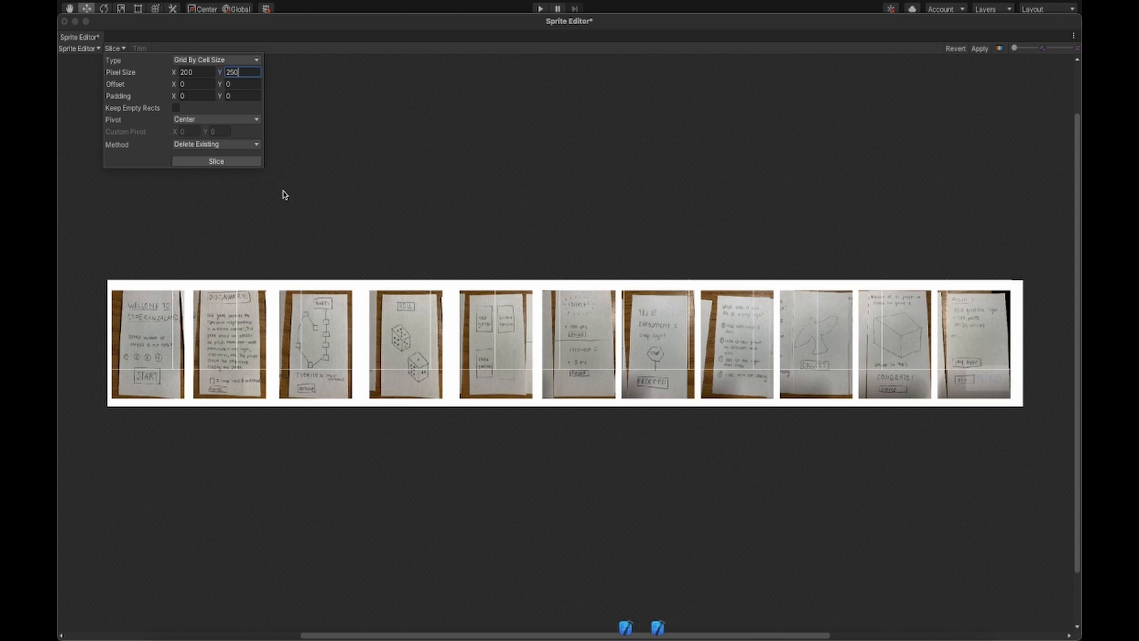
{"action": "left_click", "coordinate": [307, 138]}
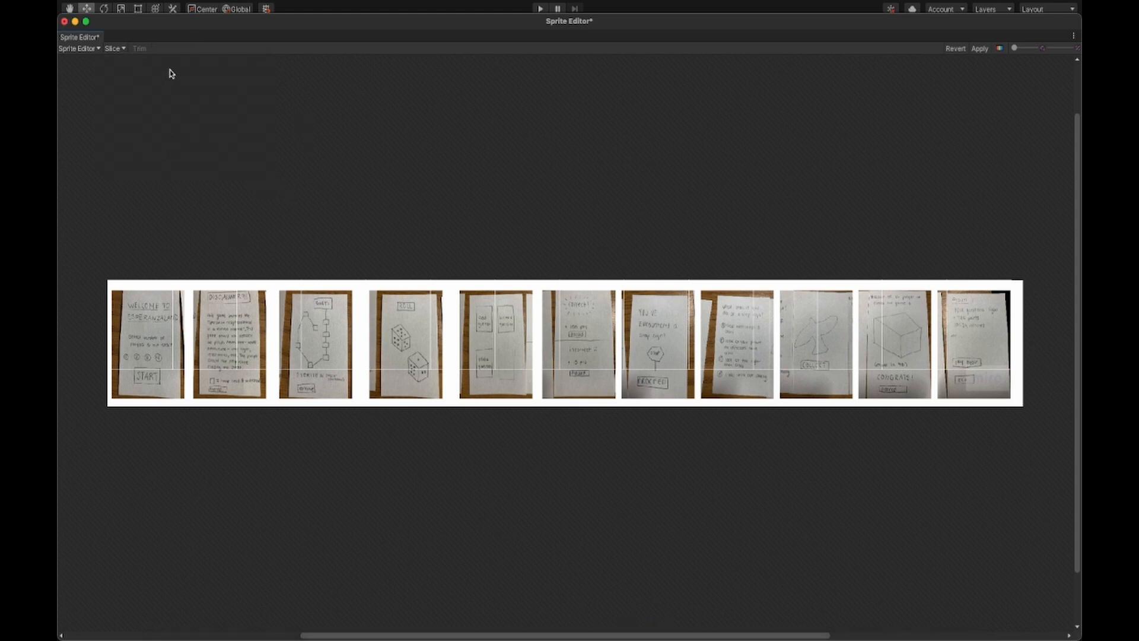
{"action": "left_click", "coordinate": [976, 52]}
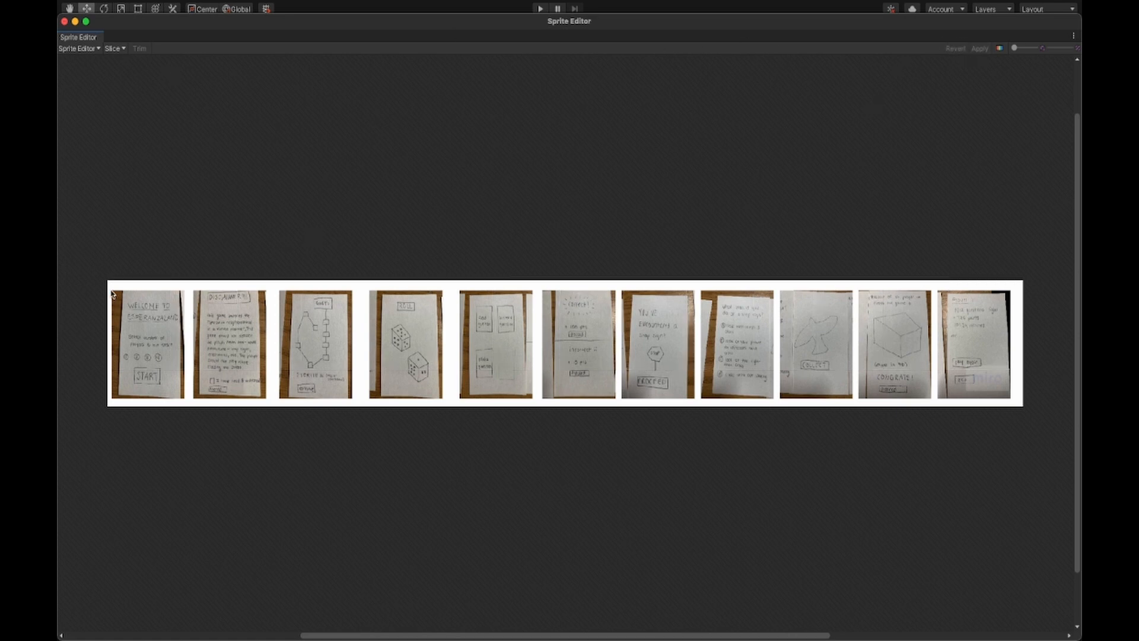
- Draw a separate sprite rectangle around each of the eleven storyboard pages, about 140 to 220 pixels wide and 200 to 300 pixels high
{"action": "left_click_drag", "start_coordinate": [112, 291], "coordinate": [184, 401]}
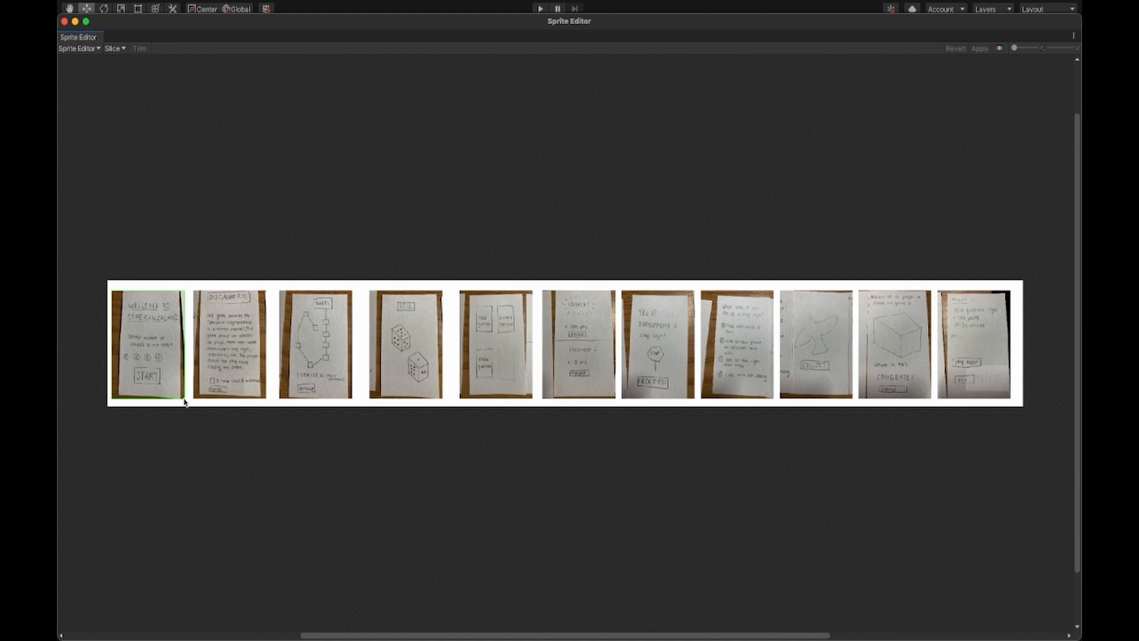
{"action": "left_click", "coordinate": [196, 295]}
{"action": "left_click_drag", "start_coordinate": [194, 291], "coordinate": [265, 399]}
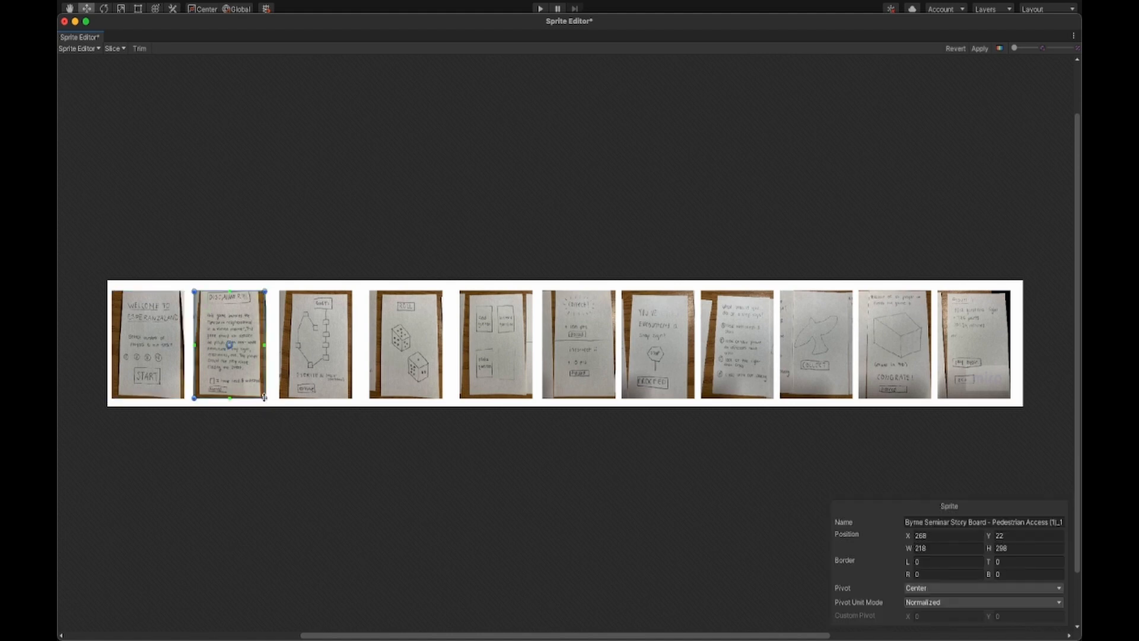
{"action": "left_click_drag", "start_coordinate": [280, 290], "coordinate": [351, 400]}
{"action": "left_click_drag", "start_coordinate": [369, 291], "coordinate": [442, 400]}
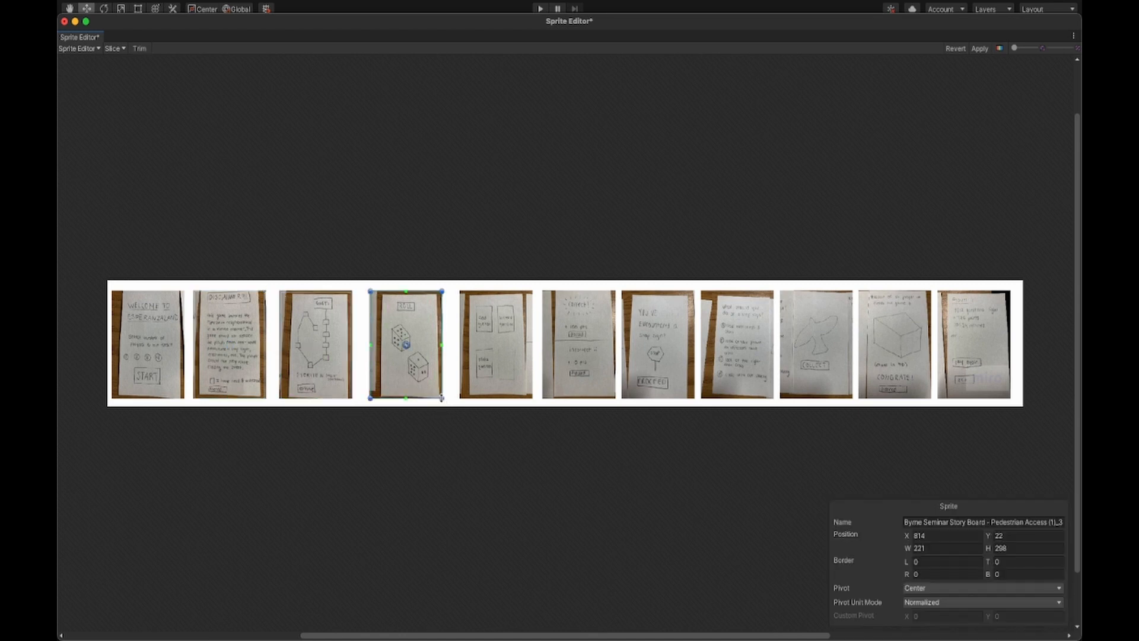
{"action": "left_click_drag", "start_coordinate": [461, 292], "coordinate": [533, 397]}
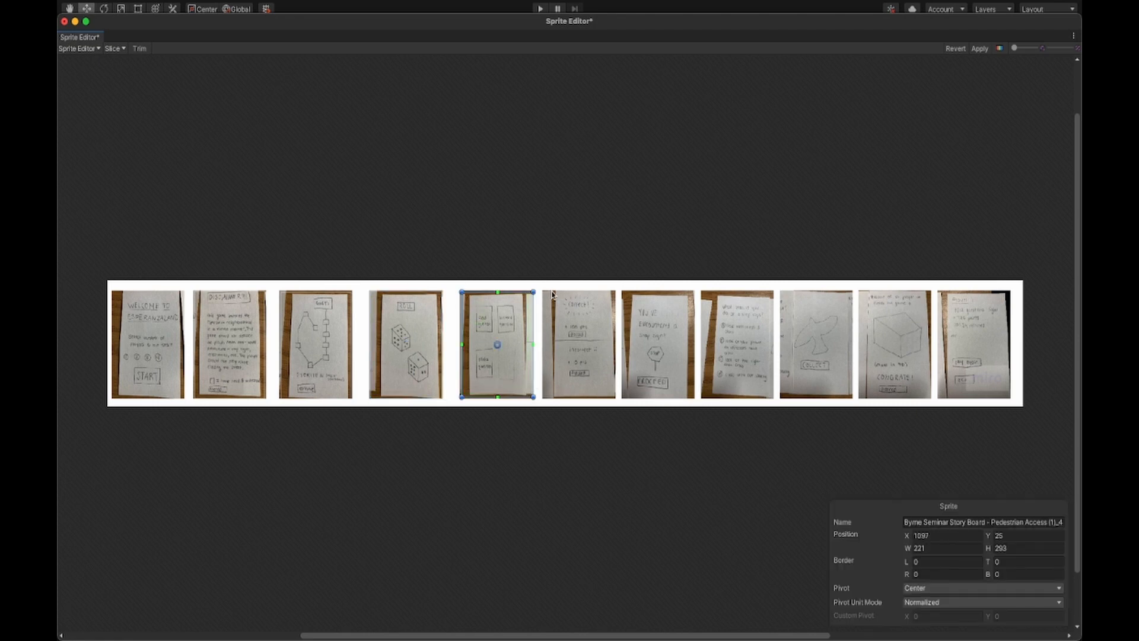
{"action": "left_click_drag", "start_coordinate": [552, 292], "coordinate": [614, 400]}
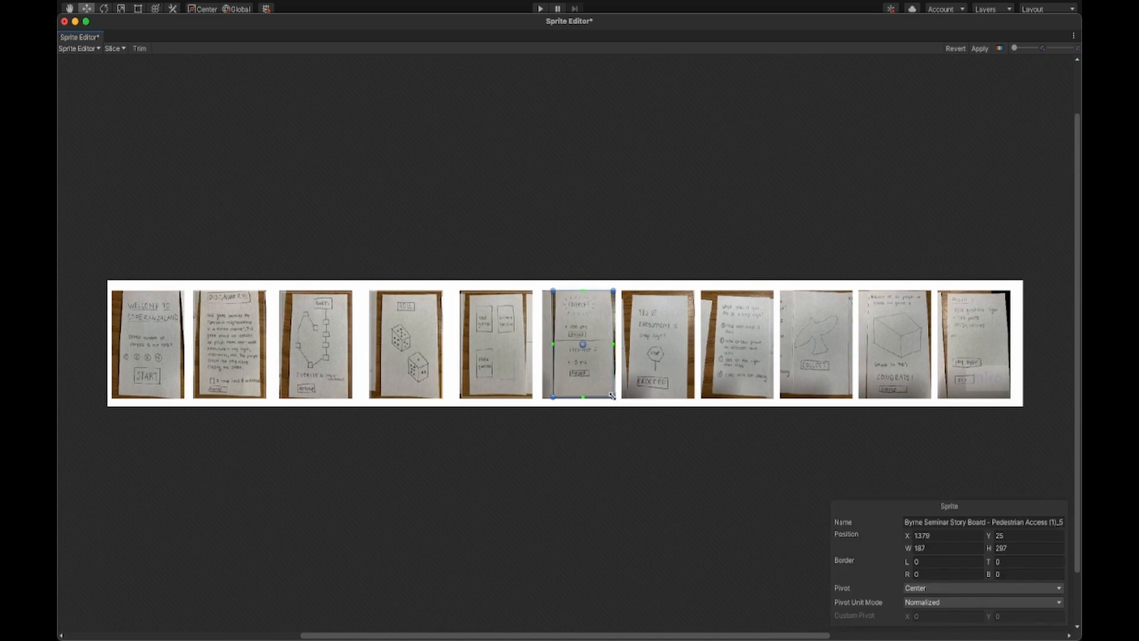
{"action": "left_click_drag", "start_coordinate": [632, 293], "coordinate": [681, 396]}
{"action": "mouse_move", "coordinate": [719, 299]}
{"action": "left_mouse_down"}
{"action": "mouse_move", "coordinate": [762, 356]}
{"action": "mouse_move", "coordinate": [765, 386]}
{"action": "left_mouse_up"}
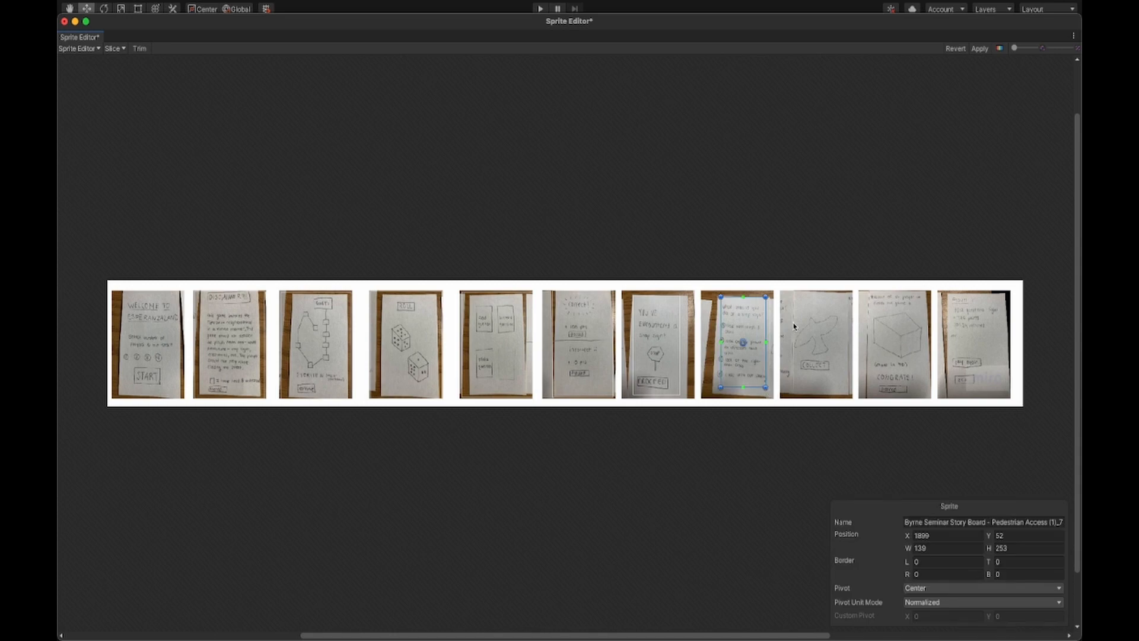
{"action": "left_click_drag", "start_coordinate": [792, 308], "coordinate": [843, 382]}
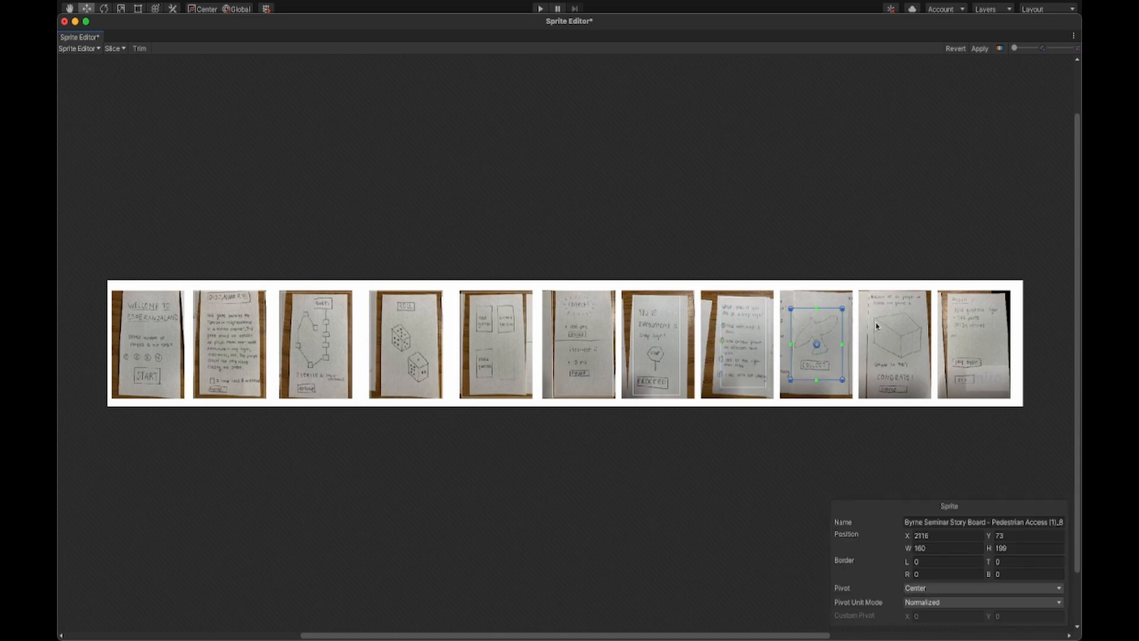
{"action": "left_click_drag", "start_coordinate": [865, 291], "coordinate": [928, 396]}
{"action": "mouse_move", "coordinate": [948, 294]}
{"action": "left_mouse_down"}
{"action": "mouse_move", "coordinate": [997, 313]}
{"action": "mouse_move", "coordinate": [1008, 393]}
{"action": "left_mouse_up"}
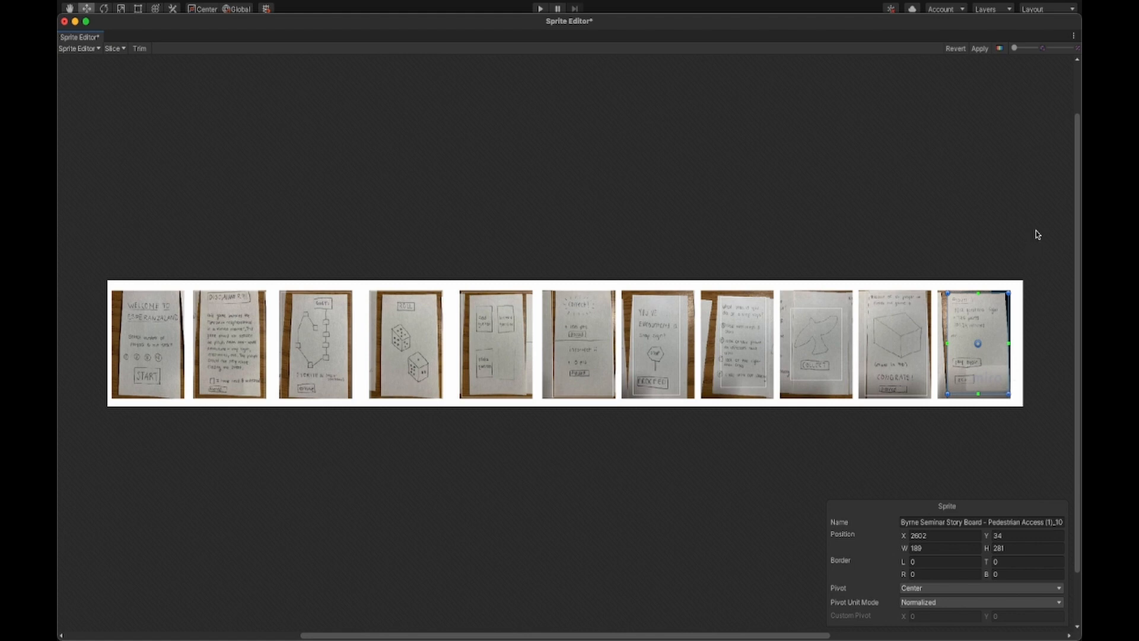
- Apply the storyboard slices, close the Sprite Editor and expand the storyboard asset into its page sprites
{"action": "left_click", "coordinate": [987, 49]}
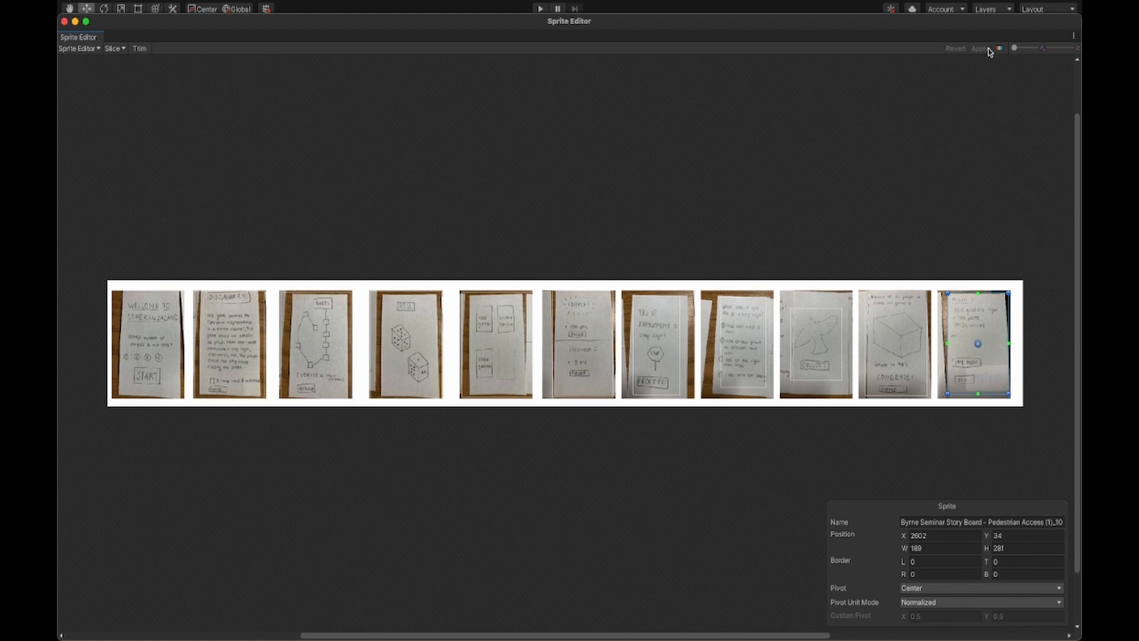
{"action": "left_click", "coordinate": [64, 23]}
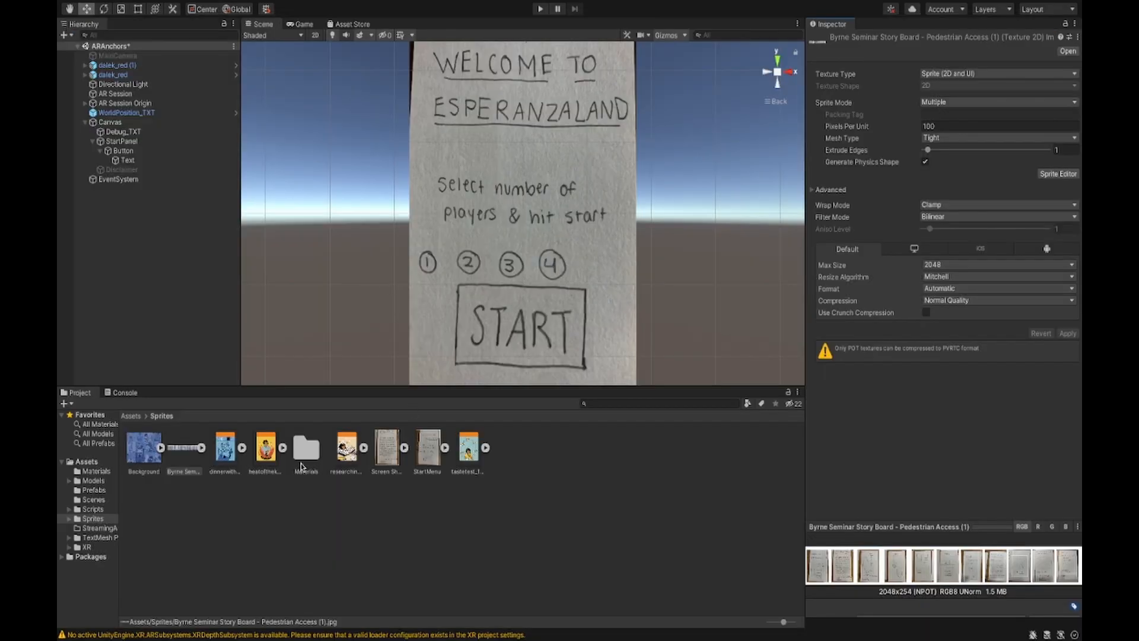
{"action": "left_click", "coordinate": [201, 448]}
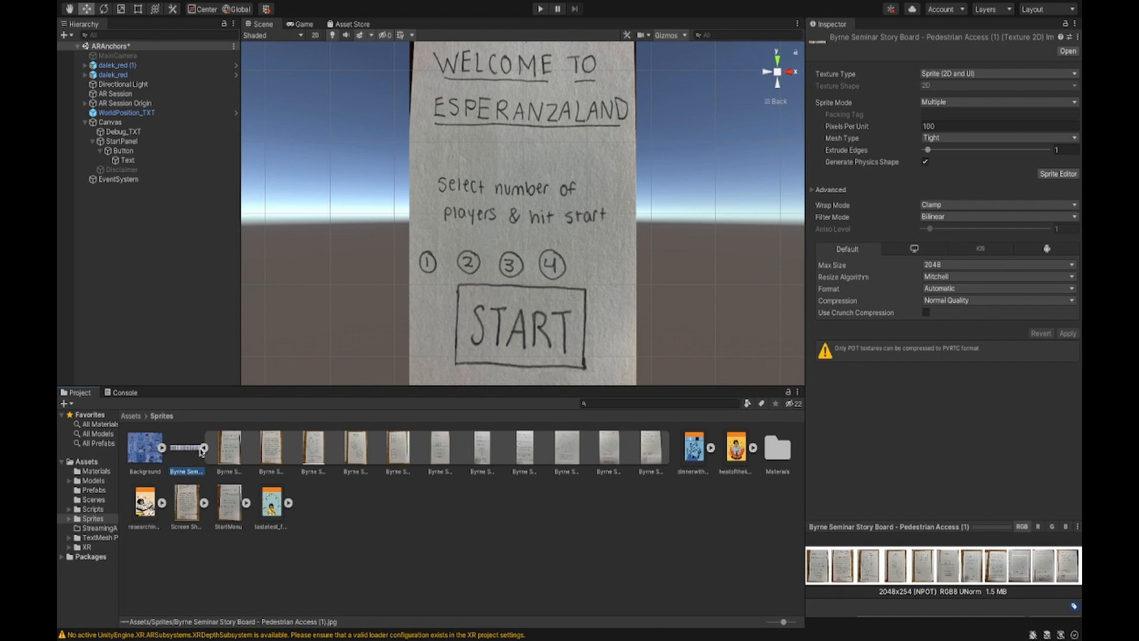
- Add a UI panel under the Canvas and name it 3_PNL
{"action": "left_click", "coordinate": [94, 143]}
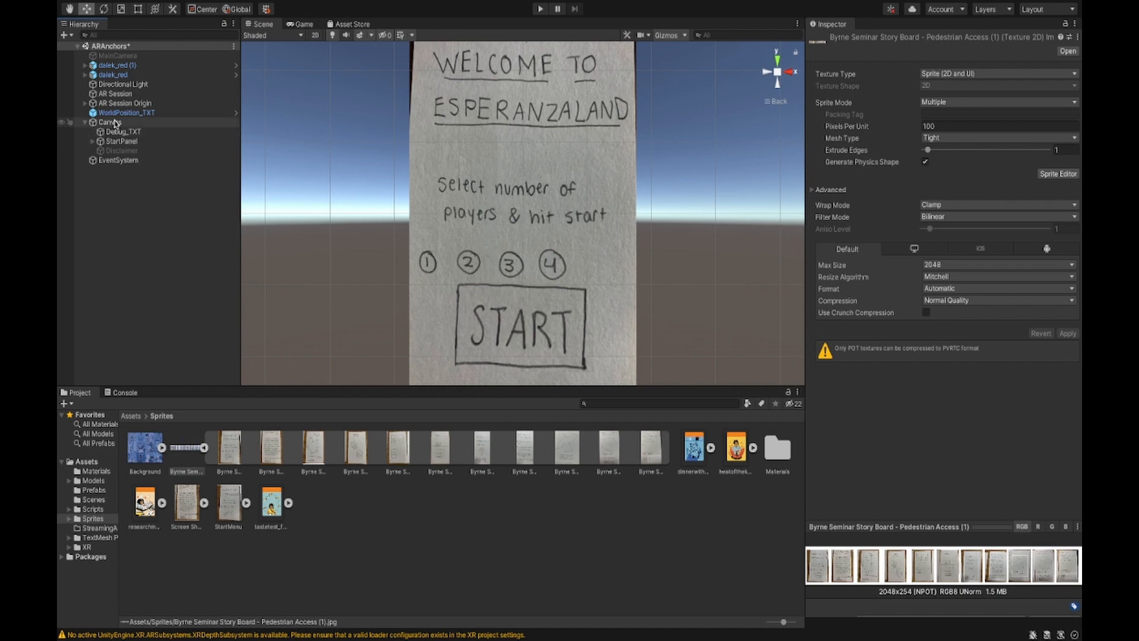
{"action": "right_click", "coordinate": [115, 122]}
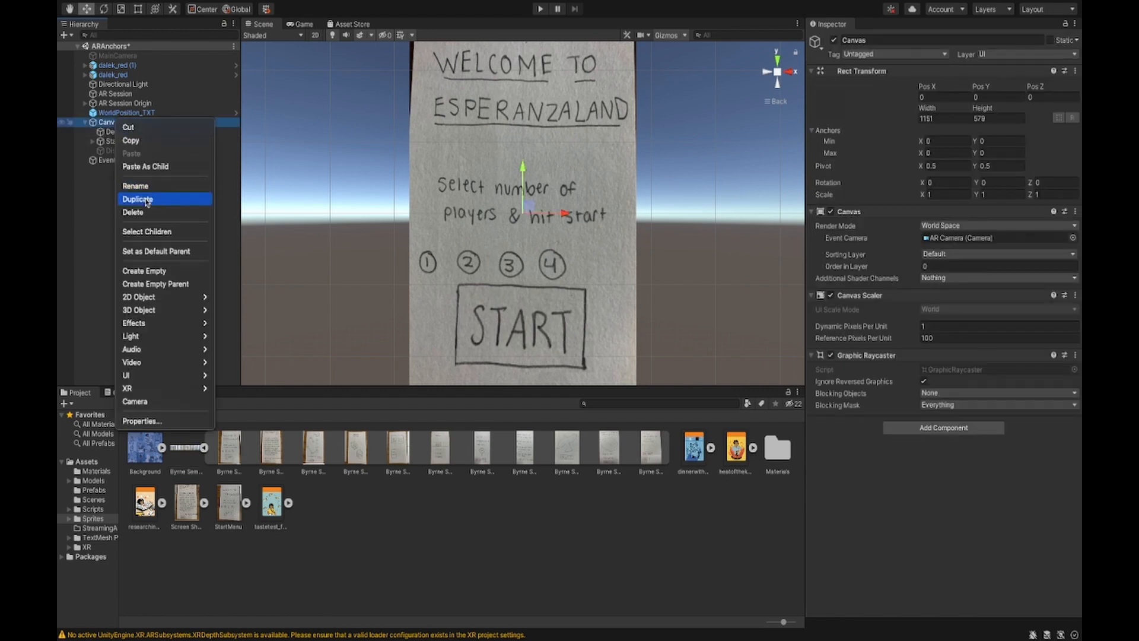
{"action": "mouse_move", "coordinate": [158, 377]}
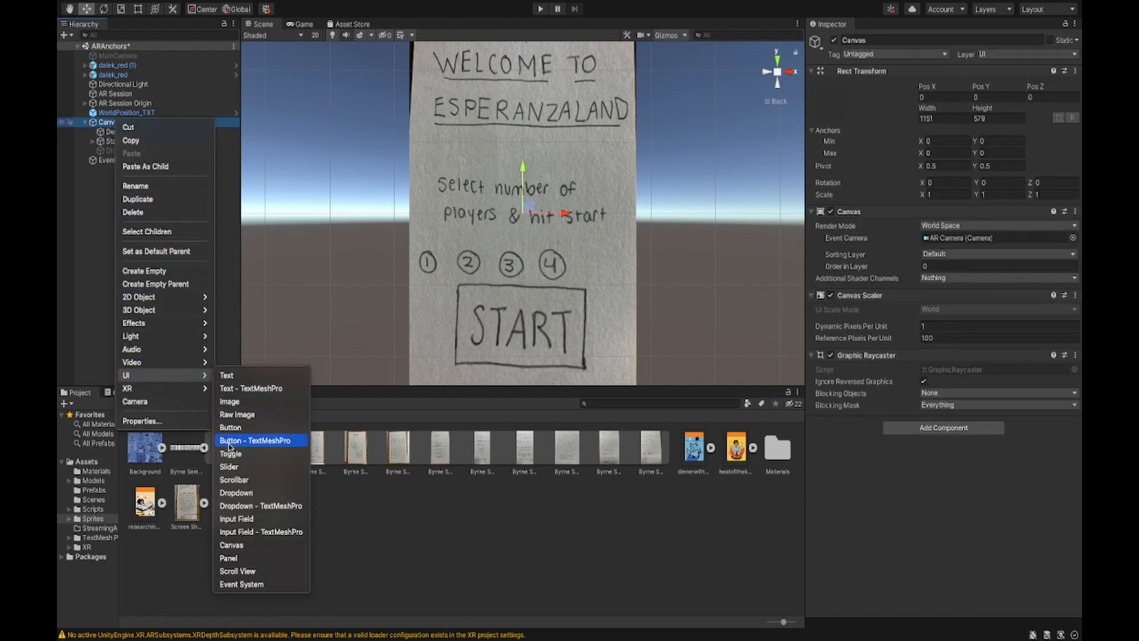
{"action": "left_click", "coordinate": [237, 557]}
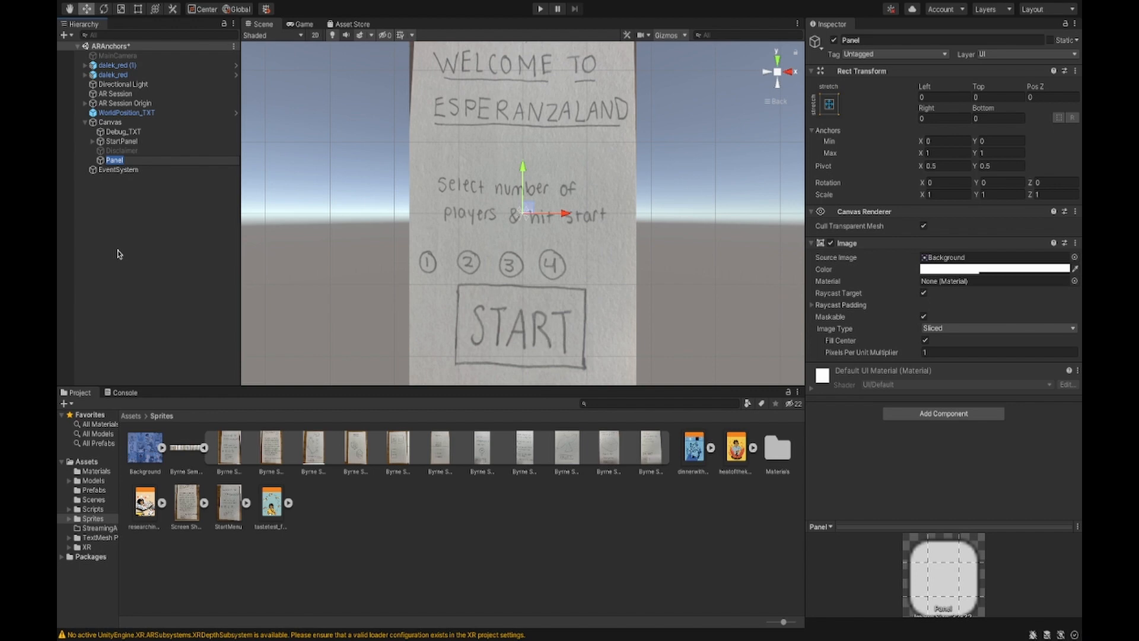
{"action": "type", "text": "3_PNL"}
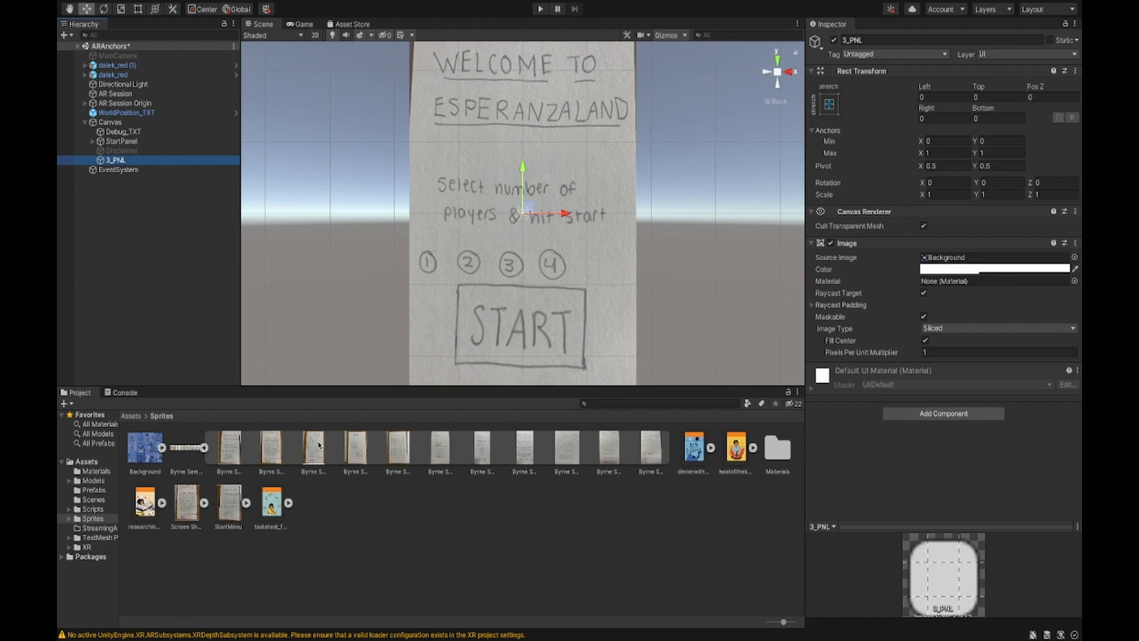
- Give 3_PNL the third storyboard page sprite with Preserve Aspect enabled and alpha 255, and deactivate the panel
{"action": "left_click_drag", "start_coordinate": [319, 445], "coordinate": [951, 261]}
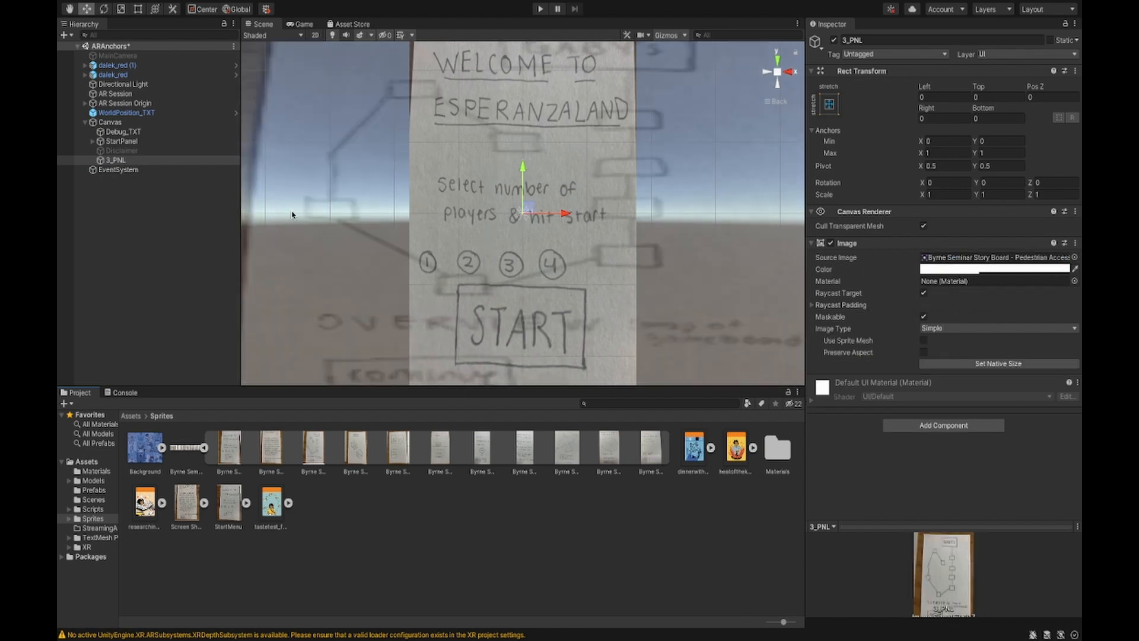
{"action": "left_click", "coordinate": [923, 352]}
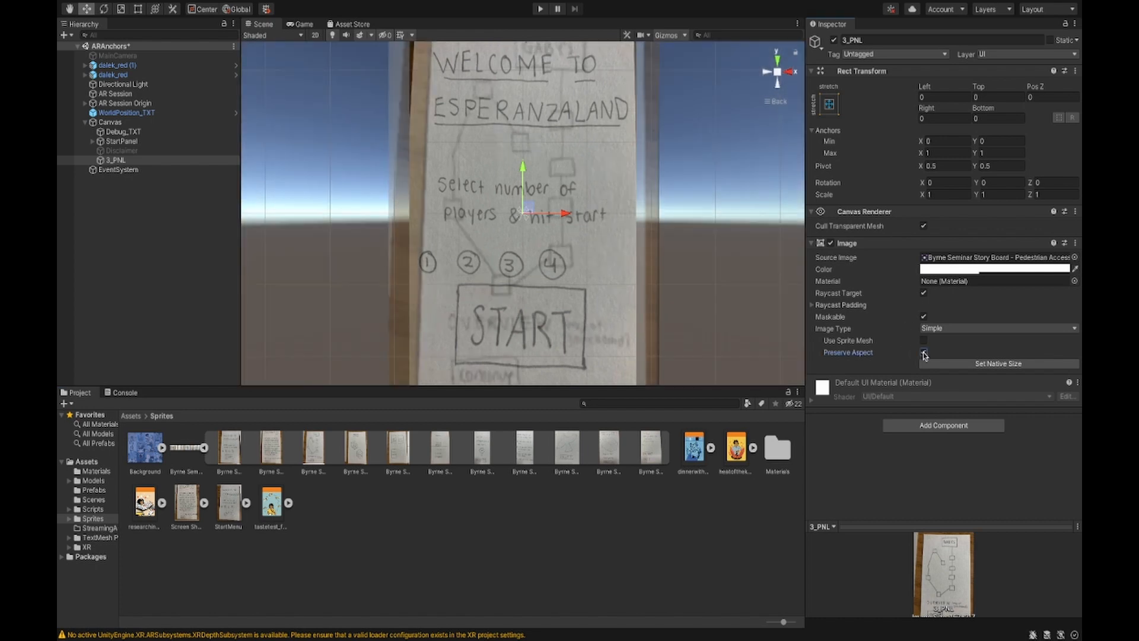
{"action": "left_click", "coordinate": [994, 269]}
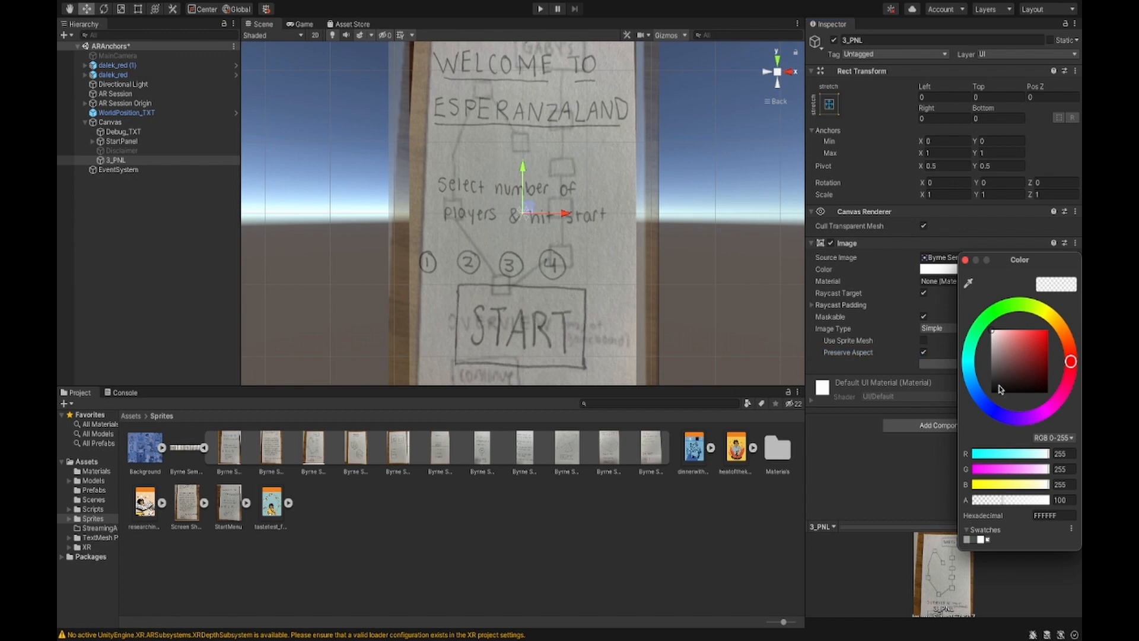
{"action": "left_click_drag", "start_coordinate": [1035, 502], "coordinate": [1050, 503]}
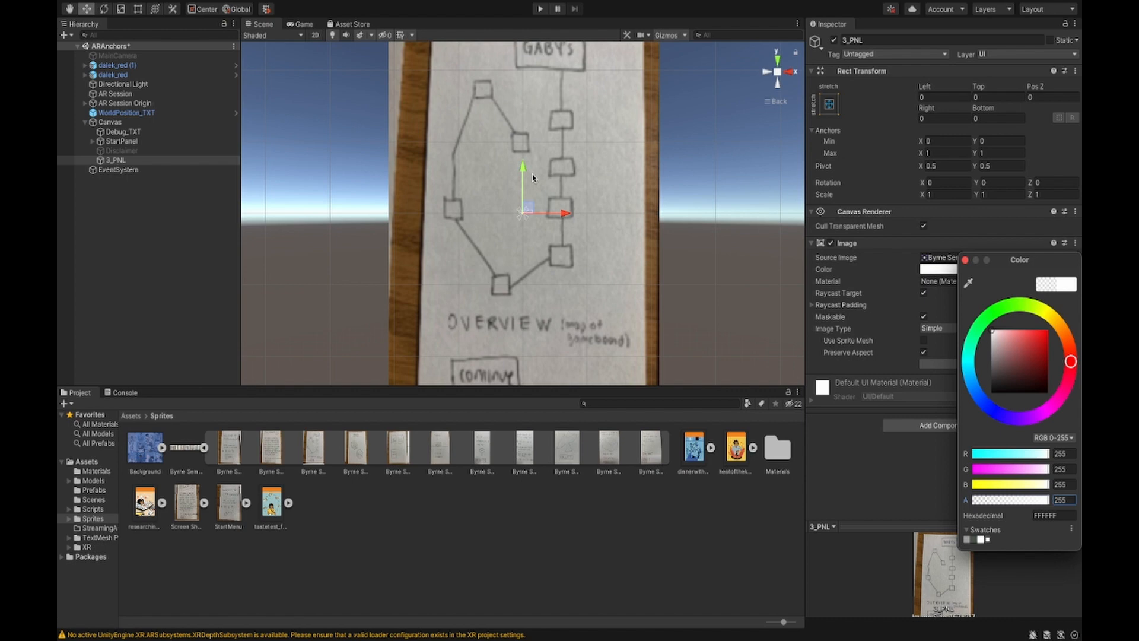
{"action": "left_click", "coordinate": [150, 160]}
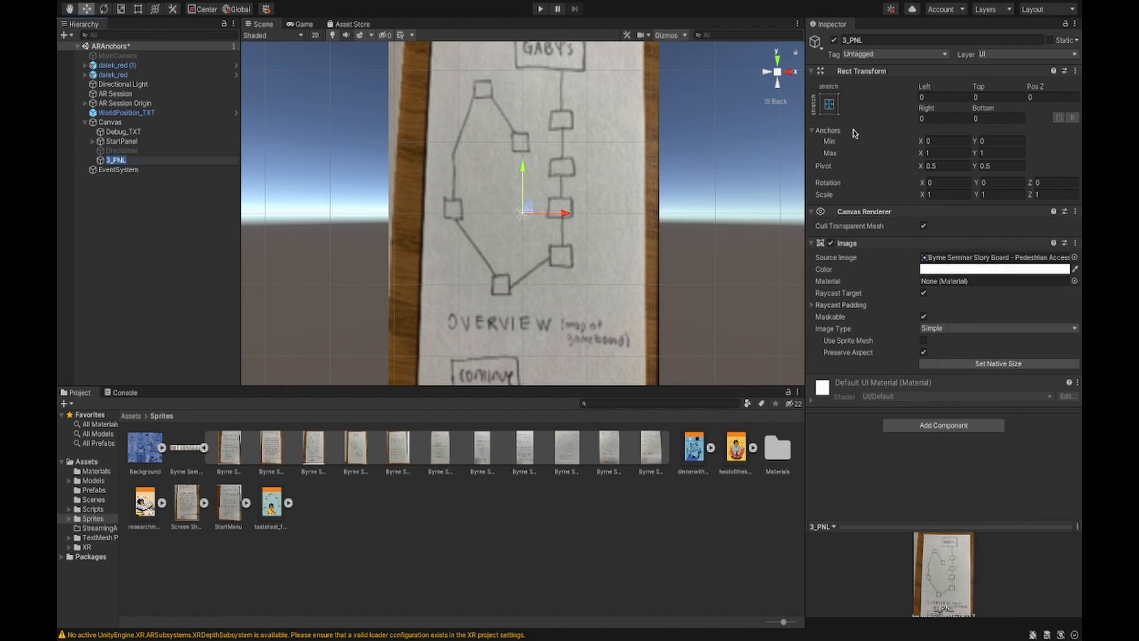
{"action": "left_click", "coordinate": [834, 40]}
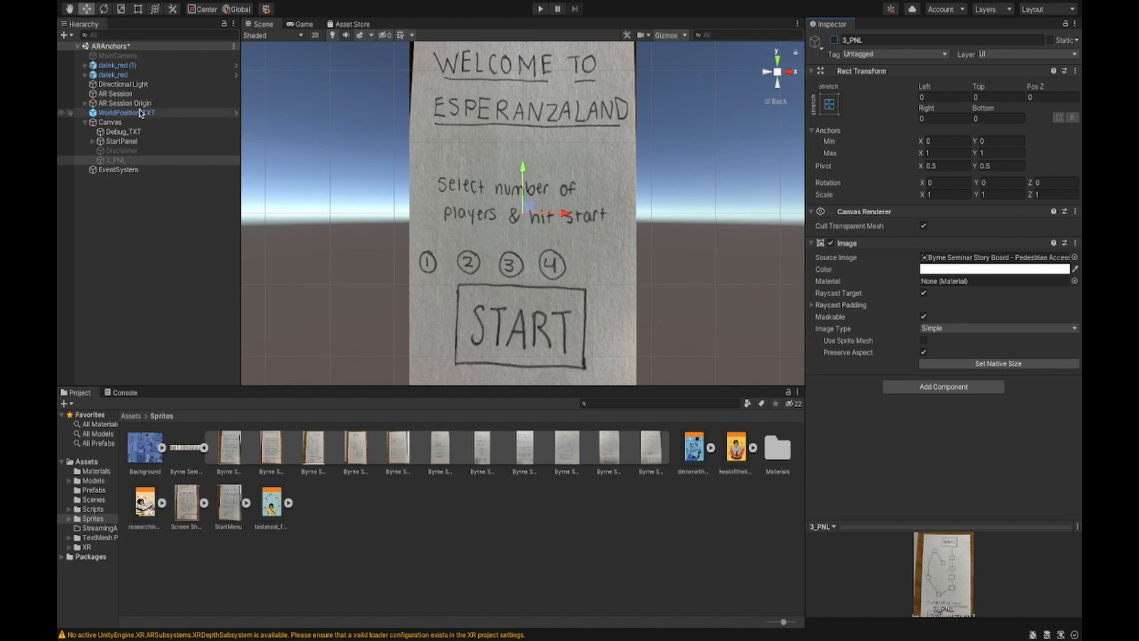
- Try the Canvas in Screen Space - Camera render mode with a short play test
{"action": "left_click", "coordinate": [110, 122]}
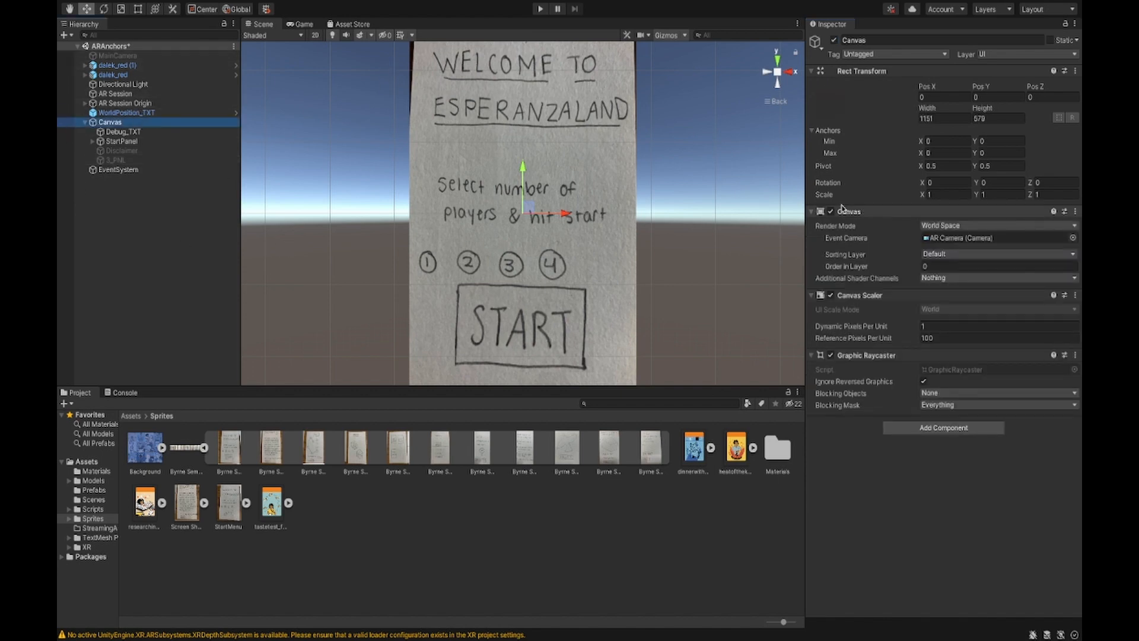
{"action": "left_click", "coordinate": [976, 238]}
{"action": "left_click", "coordinate": [964, 226]}
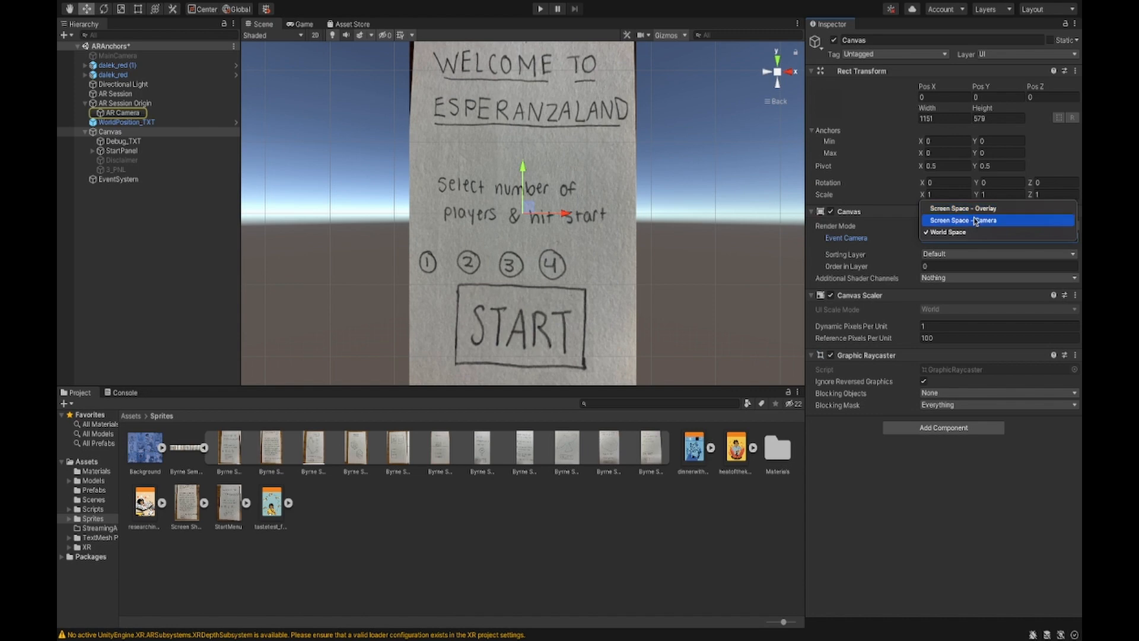
{"action": "left_click", "coordinate": [976, 221]}
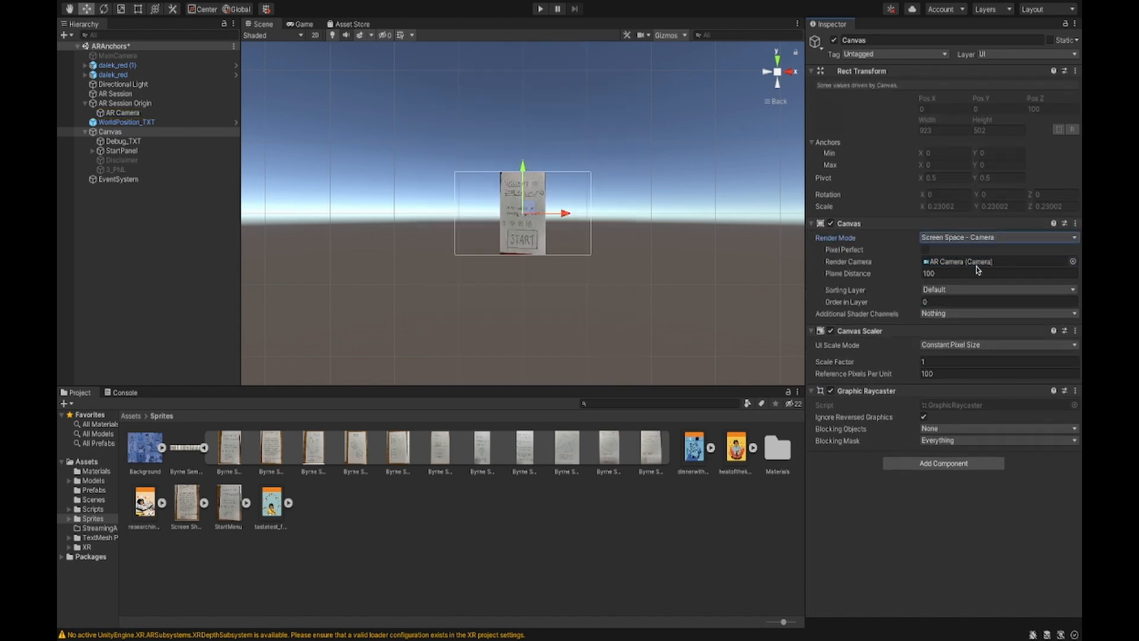
{"action": "left_click", "coordinate": [539, 9]}
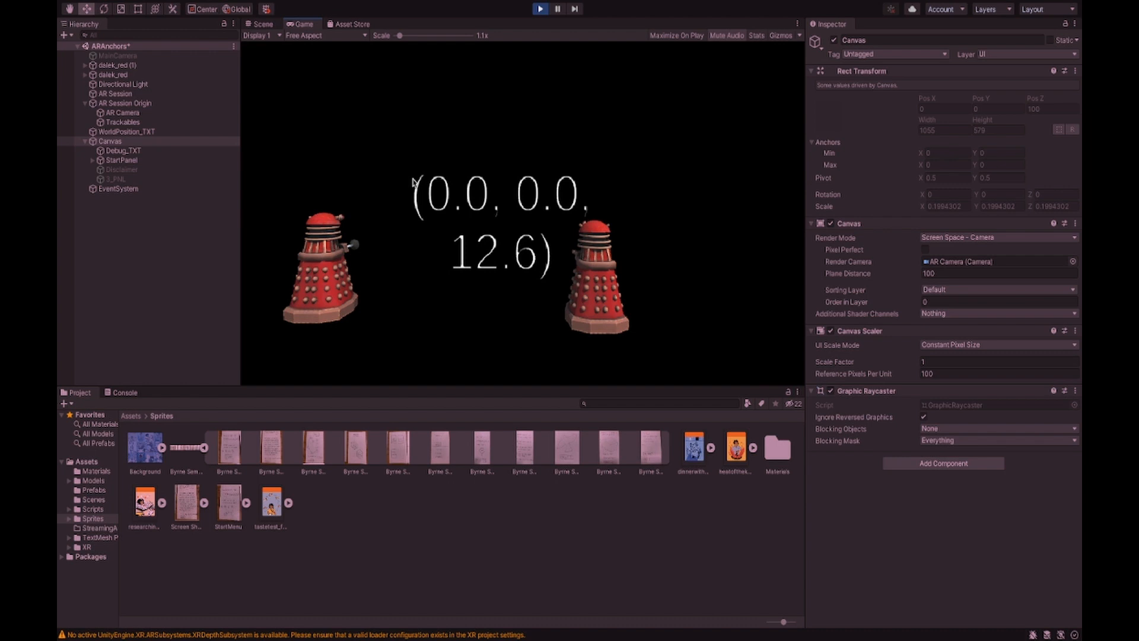
{"action": "left_click", "coordinate": [540, 8]}
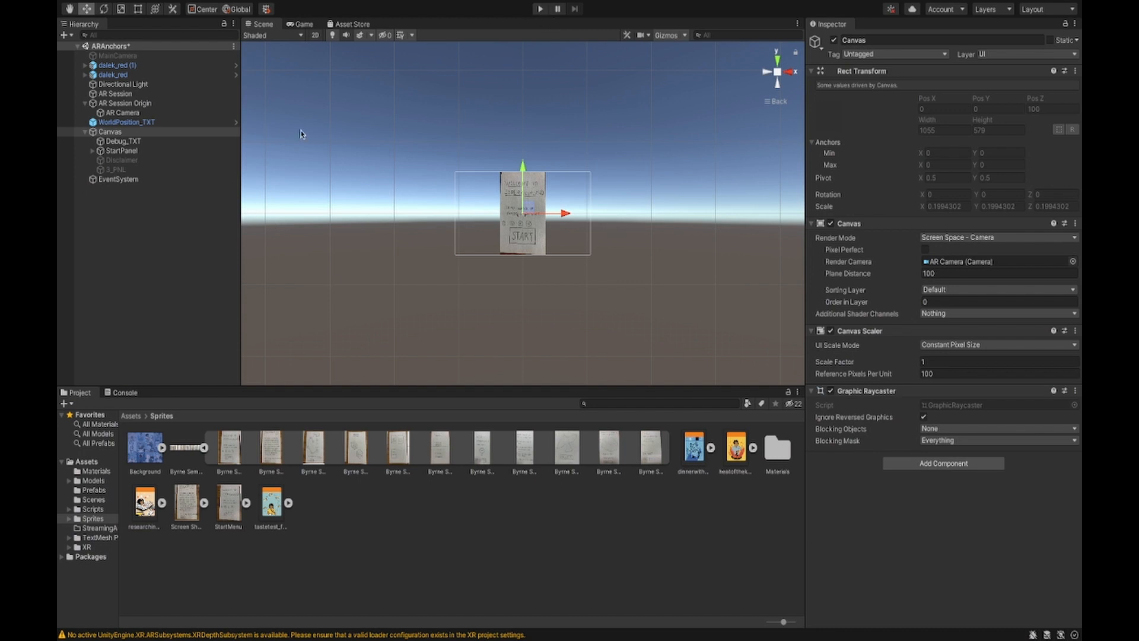
- Check the AR Camera's settings and set the Canvas render mode to Screen Space - Overlay
{"action": "left_click", "coordinate": [162, 113]}
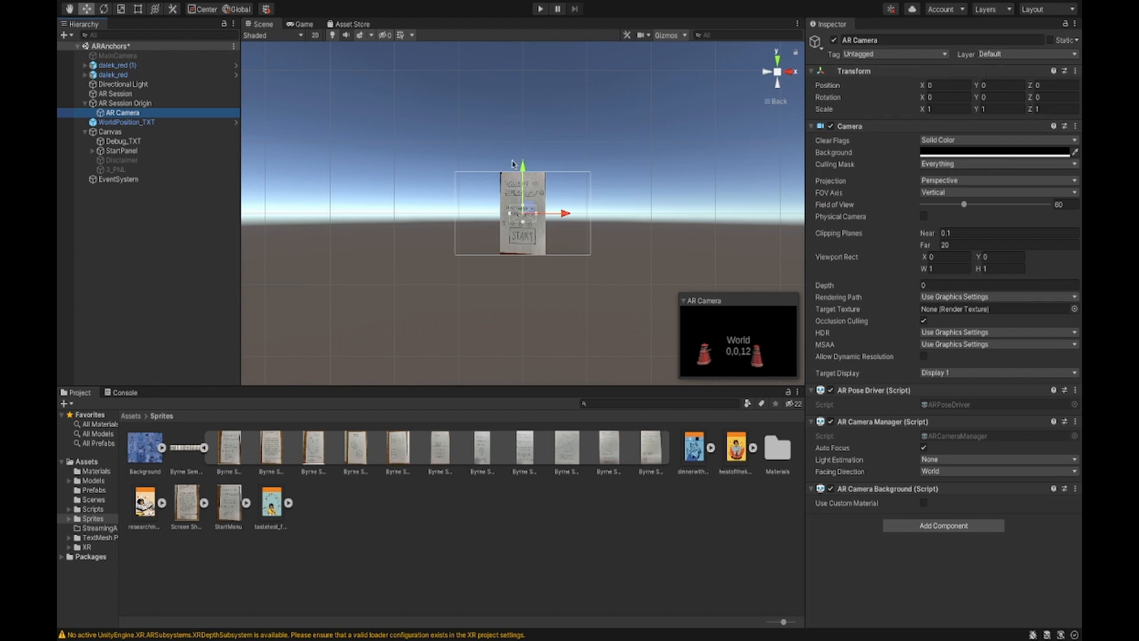
{"action": "left_click", "coordinate": [181, 132]}
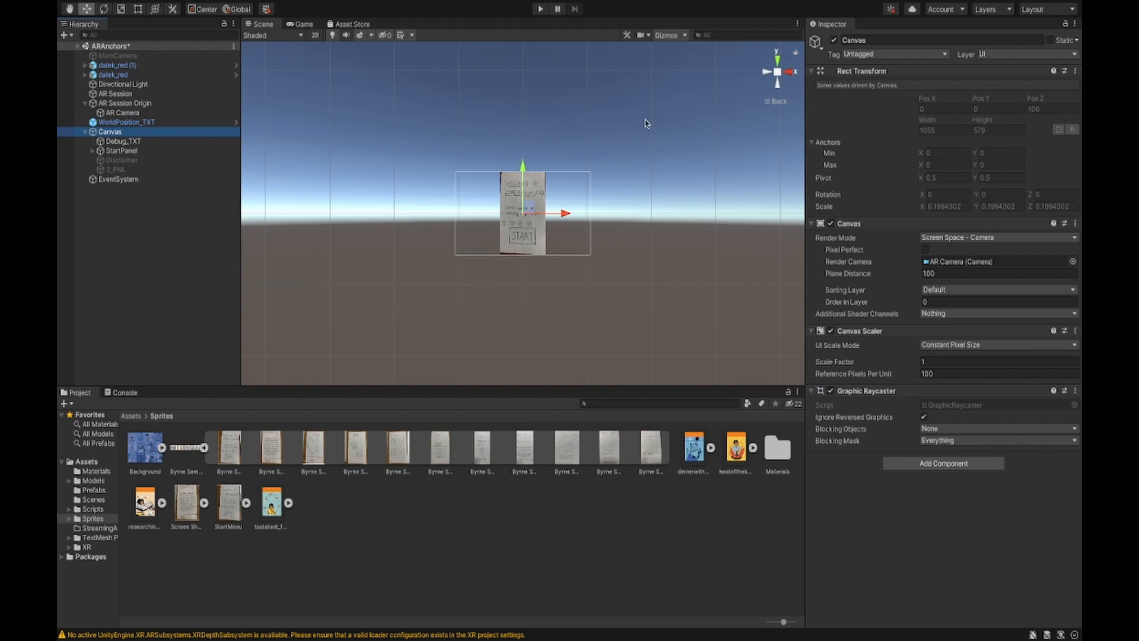
{"action": "left_click", "coordinate": [996, 240]}
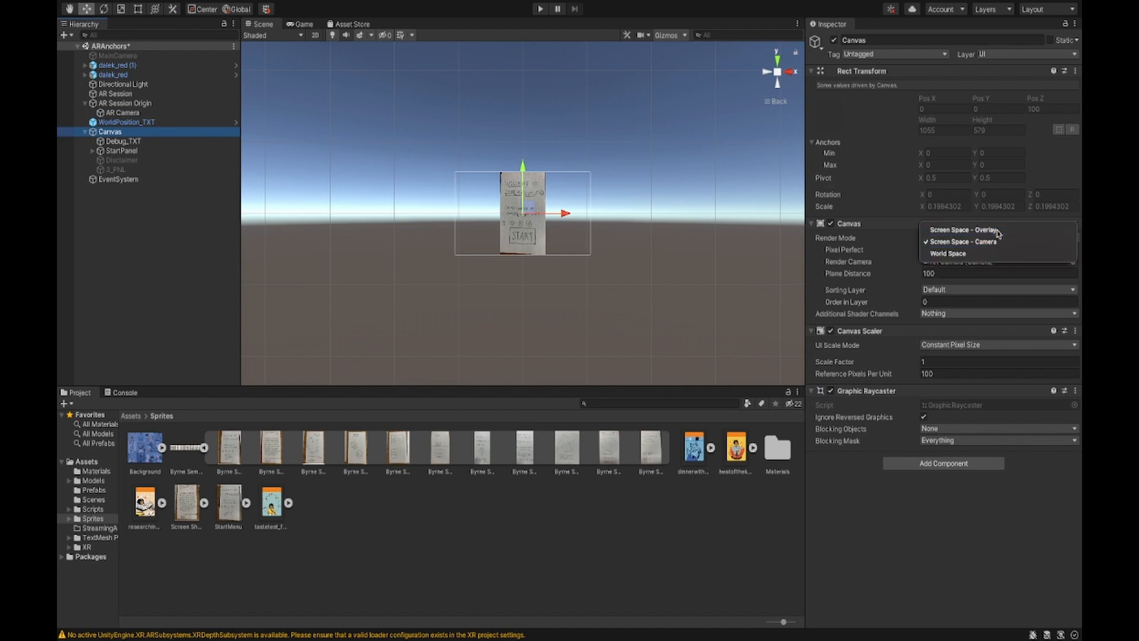
{"action": "left_click", "coordinate": [997, 231]}
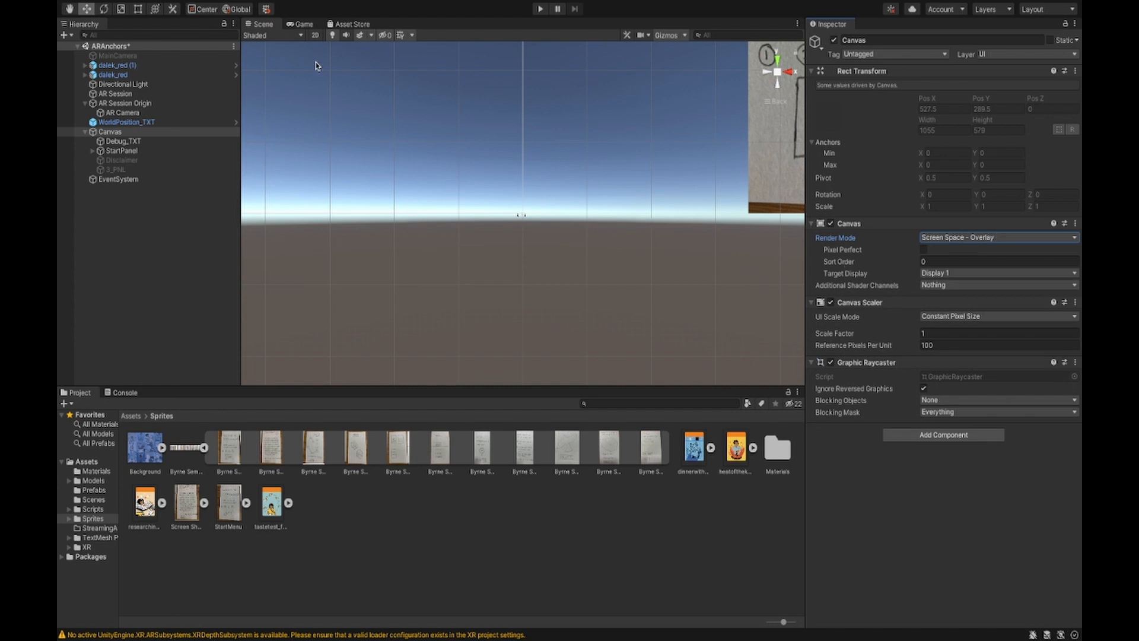
- Test the START button of the welcome page in play mode and stop the test
{"action": "left_click", "coordinate": [540, 10]}
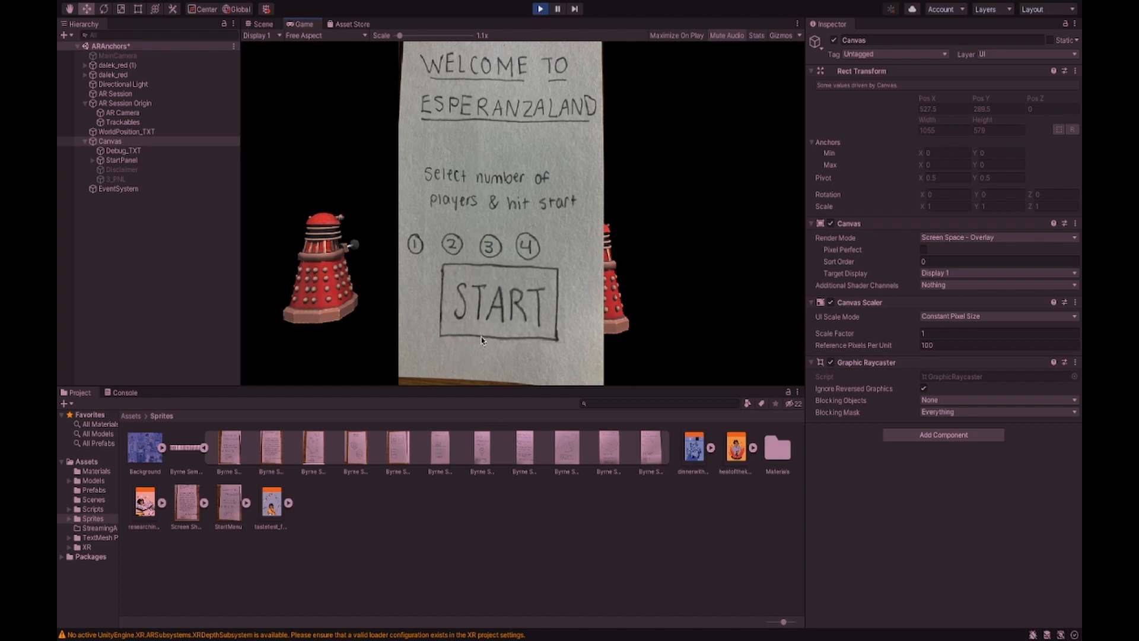
{"action": "left_click", "coordinate": [495, 310]}
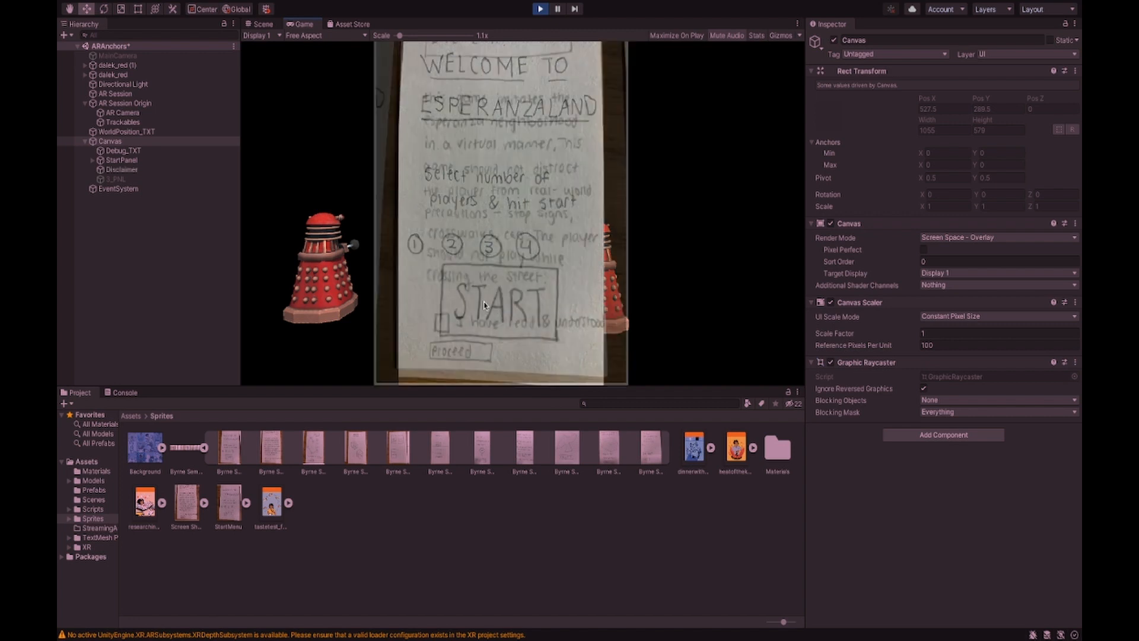
{"action": "left_click", "coordinate": [539, 9]}
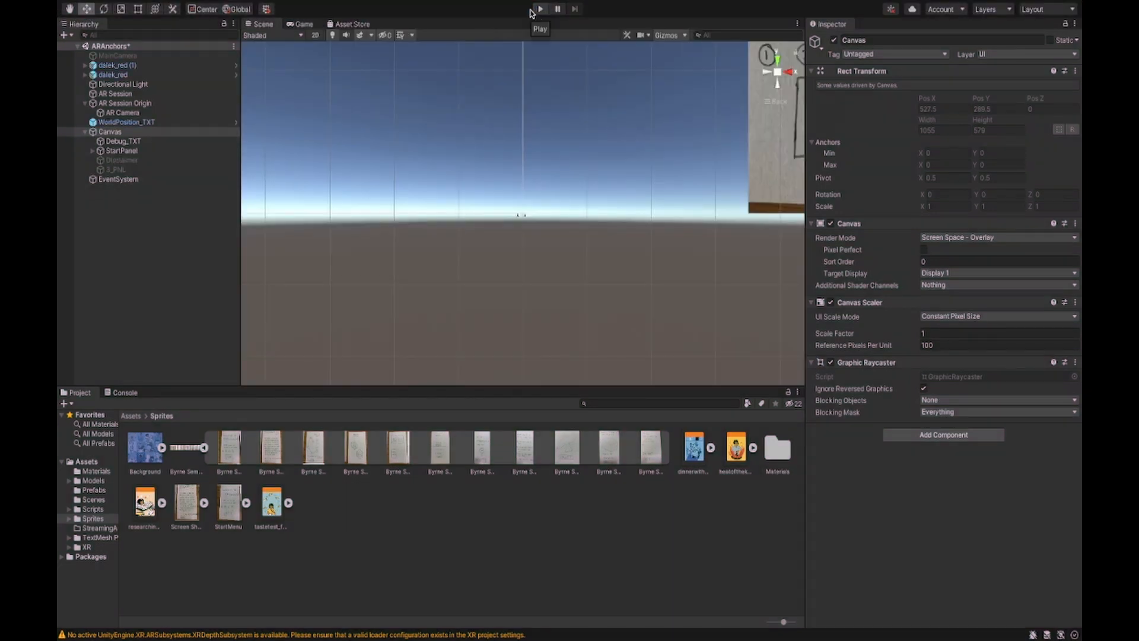
- Review the StartPanel's child objects and set the START button's On Click SetActive entry for StartPanel to unchecked
{"action": "left_click", "coordinate": [149, 153]}
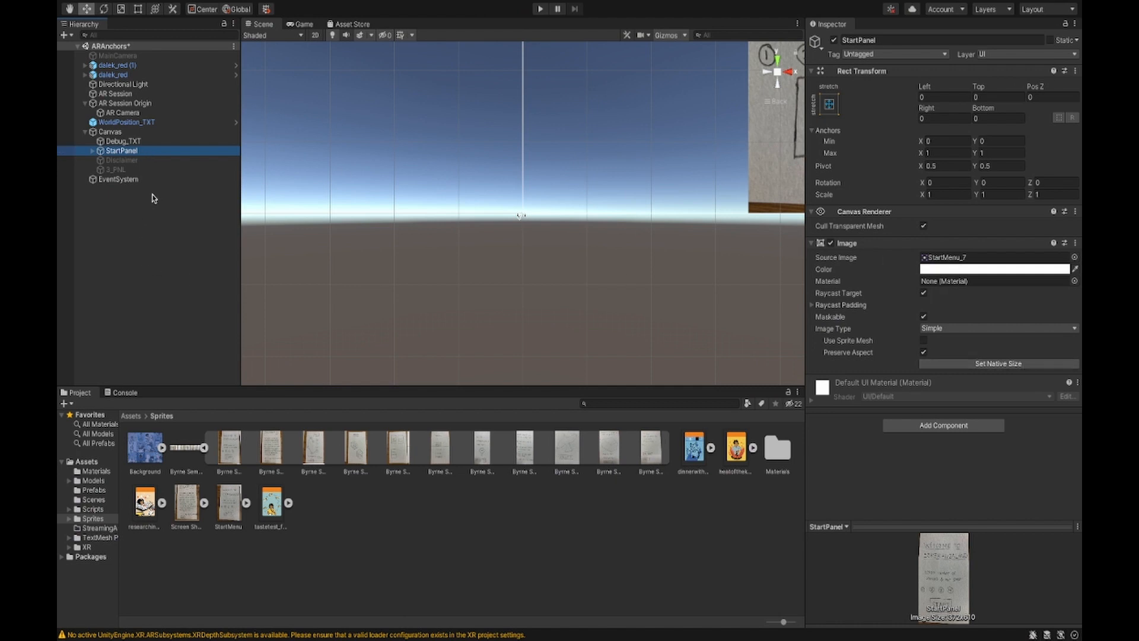
{"action": "left_click", "coordinate": [93, 151]}
{"action": "left_click", "coordinate": [132, 171]}
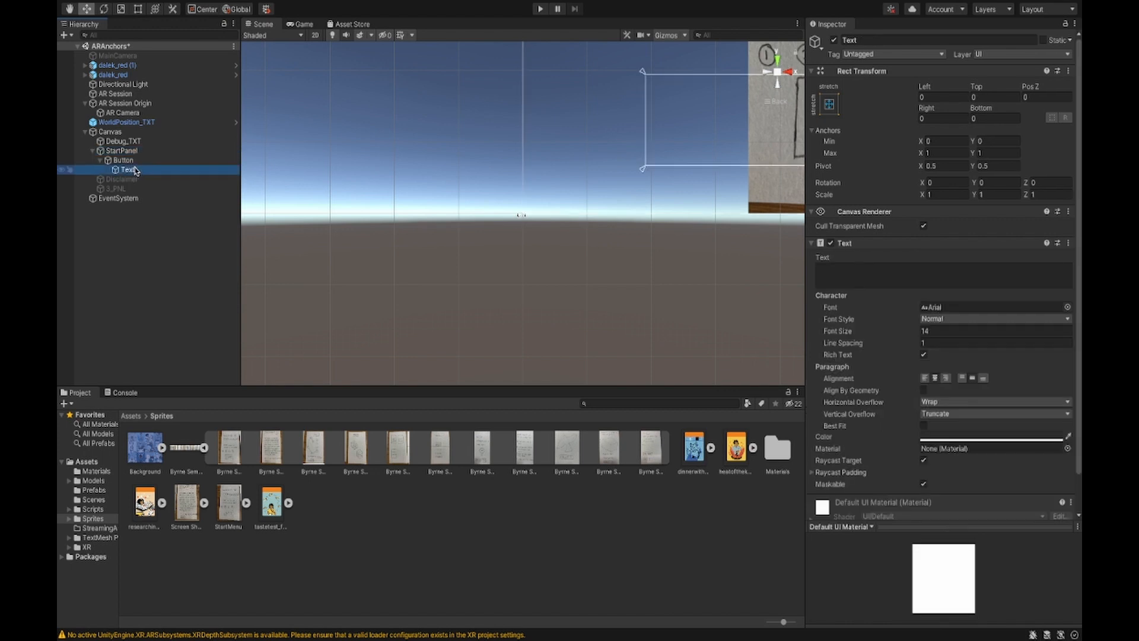
{"action": "left_click", "coordinate": [149, 180]}
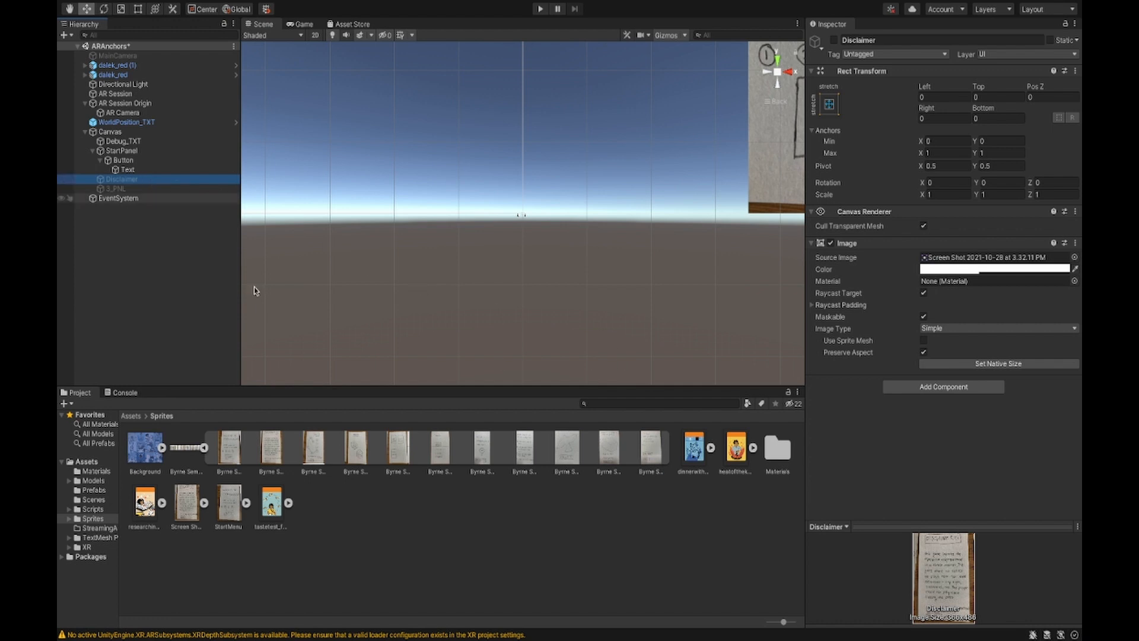
{"action": "left_click", "coordinate": [149, 161]}
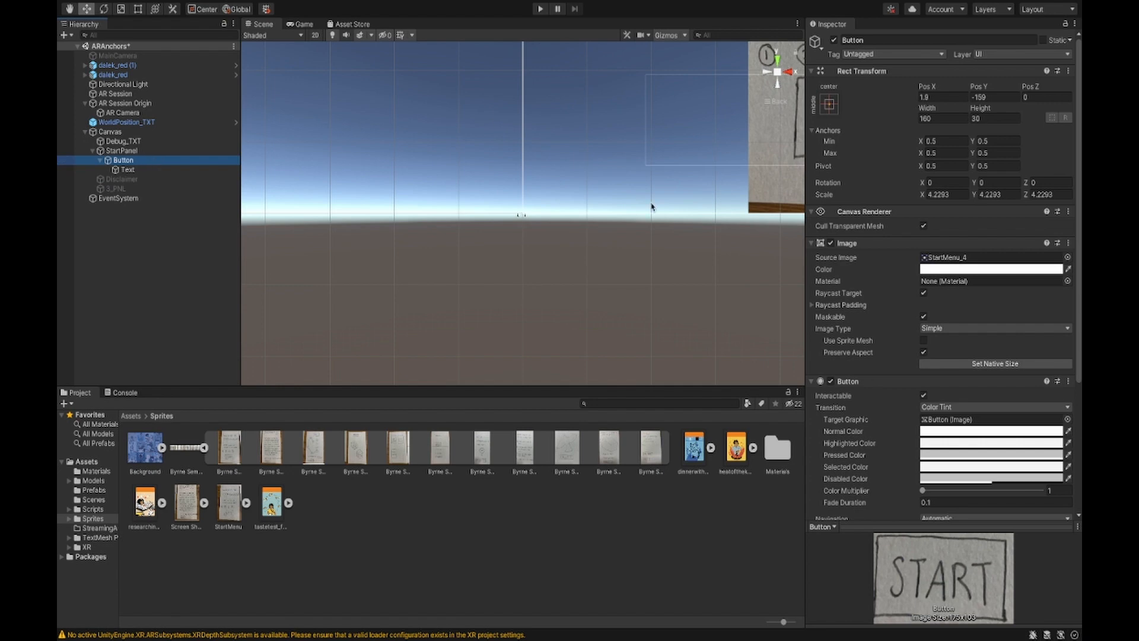
{"action": "scroll", "coordinate": [932, 300], "scroll_direction": "down", "scroll_amount": 5}
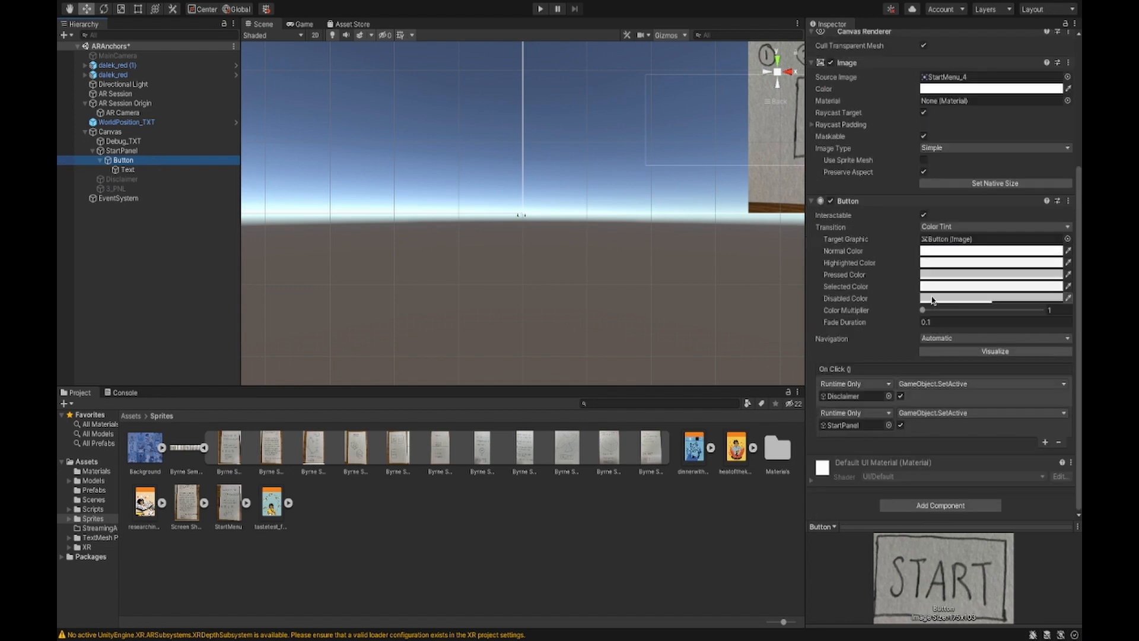
{"action": "left_click", "coordinate": [843, 397]}
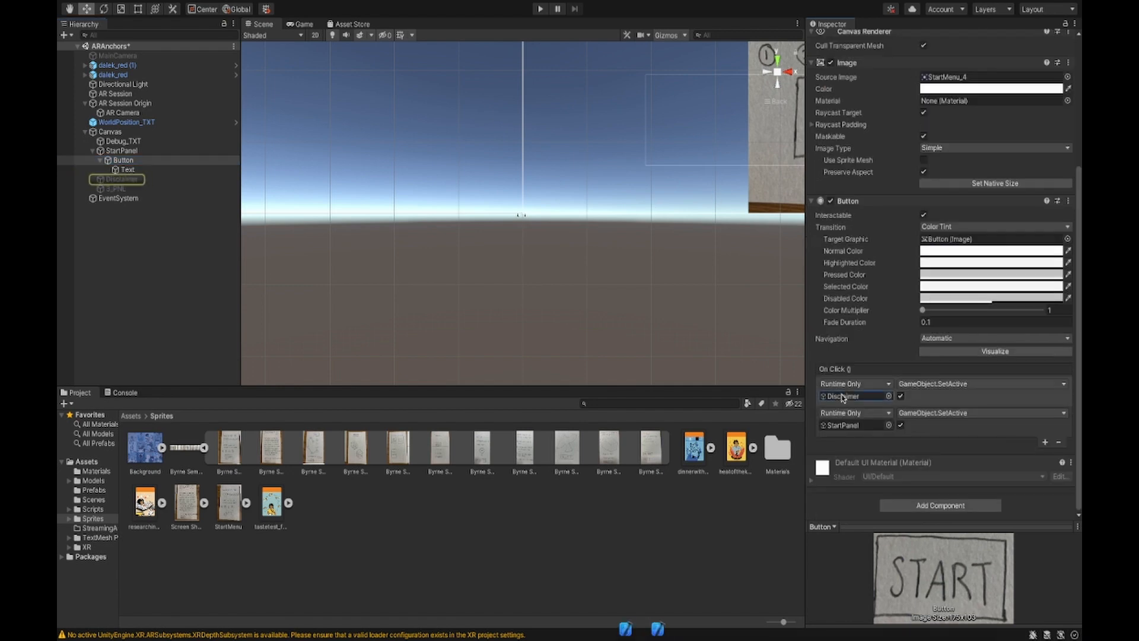
{"action": "left_click", "coordinate": [849, 426]}
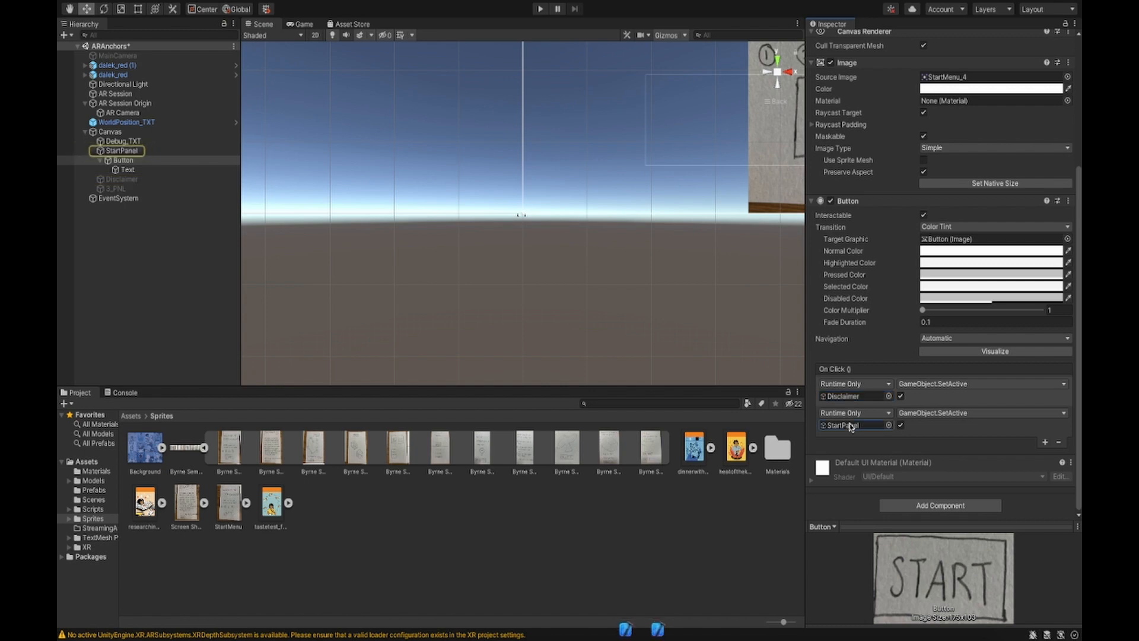
{"action": "left_click", "coordinate": [900, 426]}
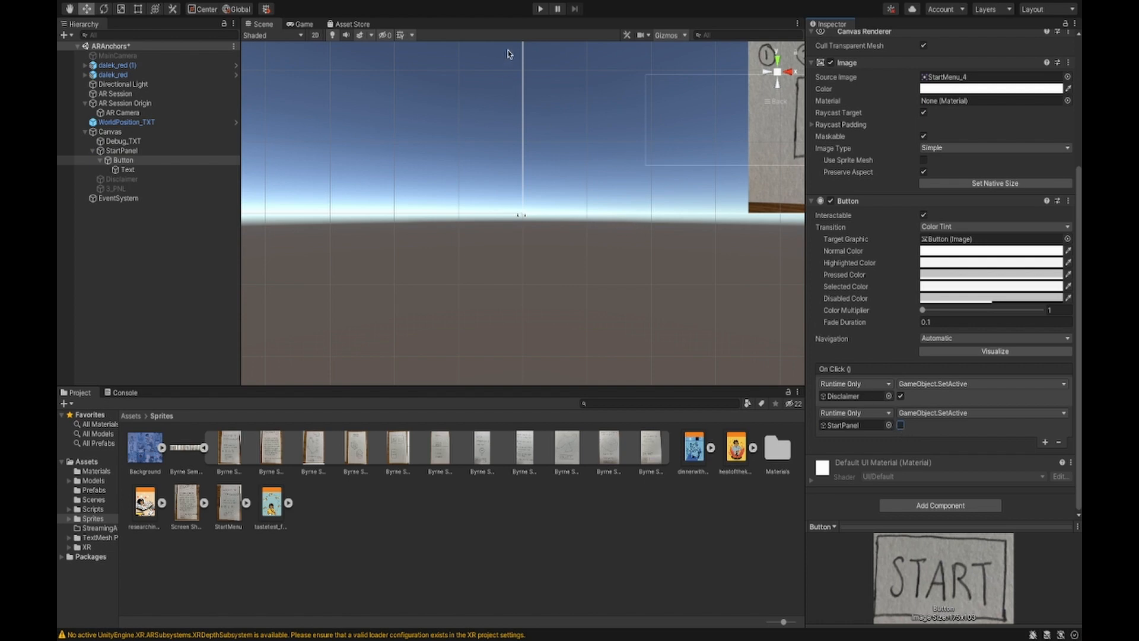
- Test in play mode that the START button switches from StartPanel to the Disclaimer panel, and stop the test
{"action": "left_click", "coordinate": [540, 10]}
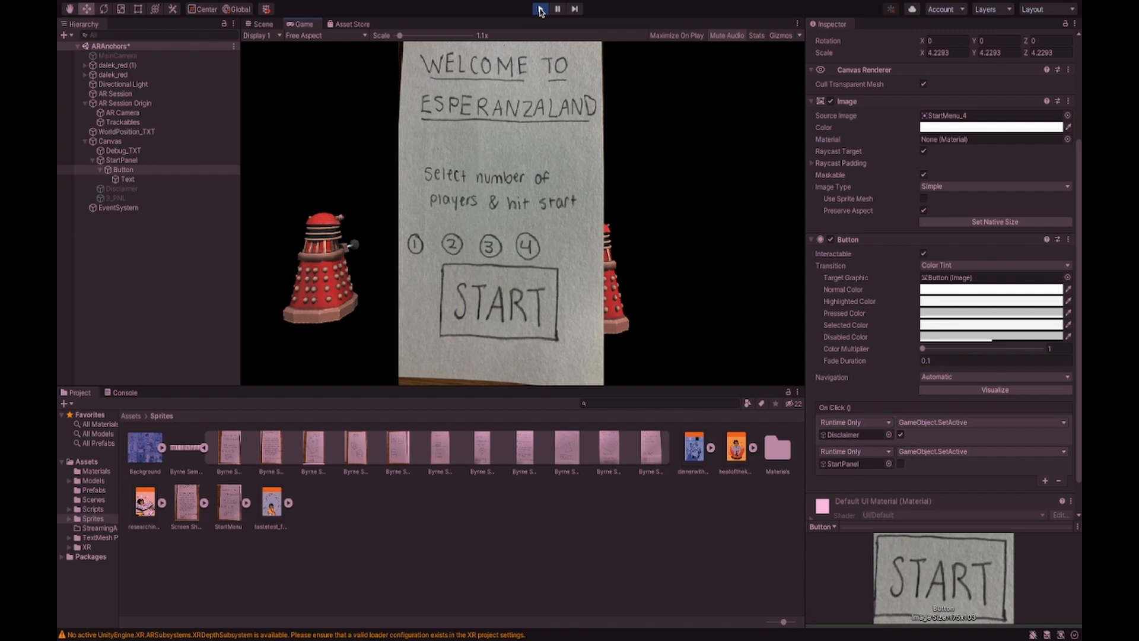
{"action": "left_click", "coordinate": [498, 319]}
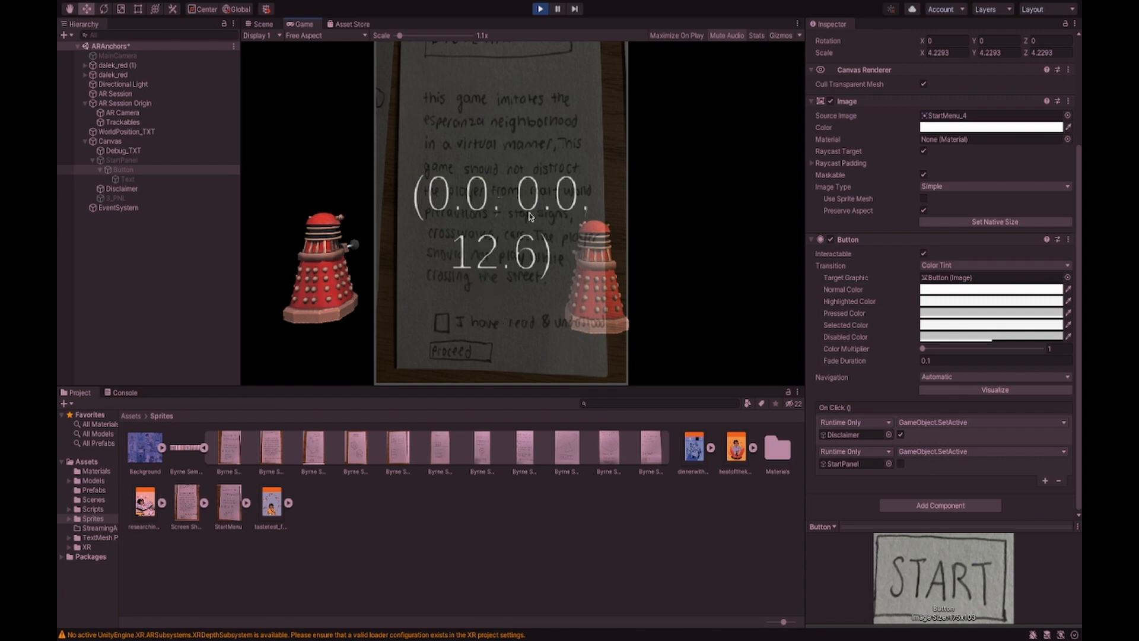
{"action": "left_click", "coordinate": [540, 10]}
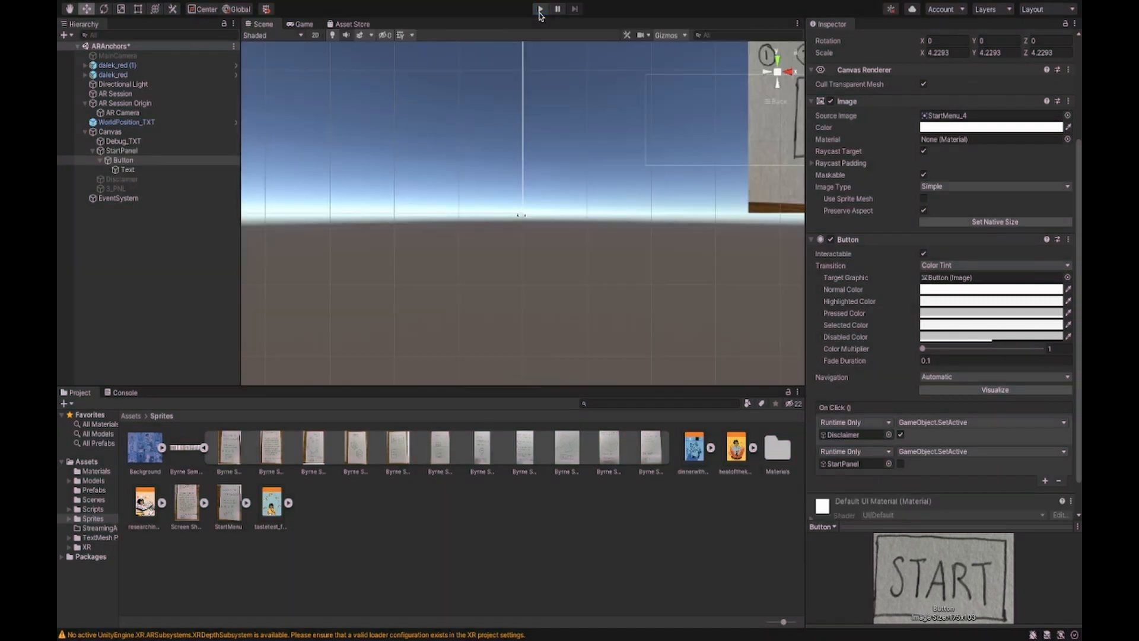
- Set the alpha of the Disclaimer panel's image color to 255
{"action": "scroll", "coordinate": [660, 173], "scroll_direction": "down", "scroll_amount": 2}
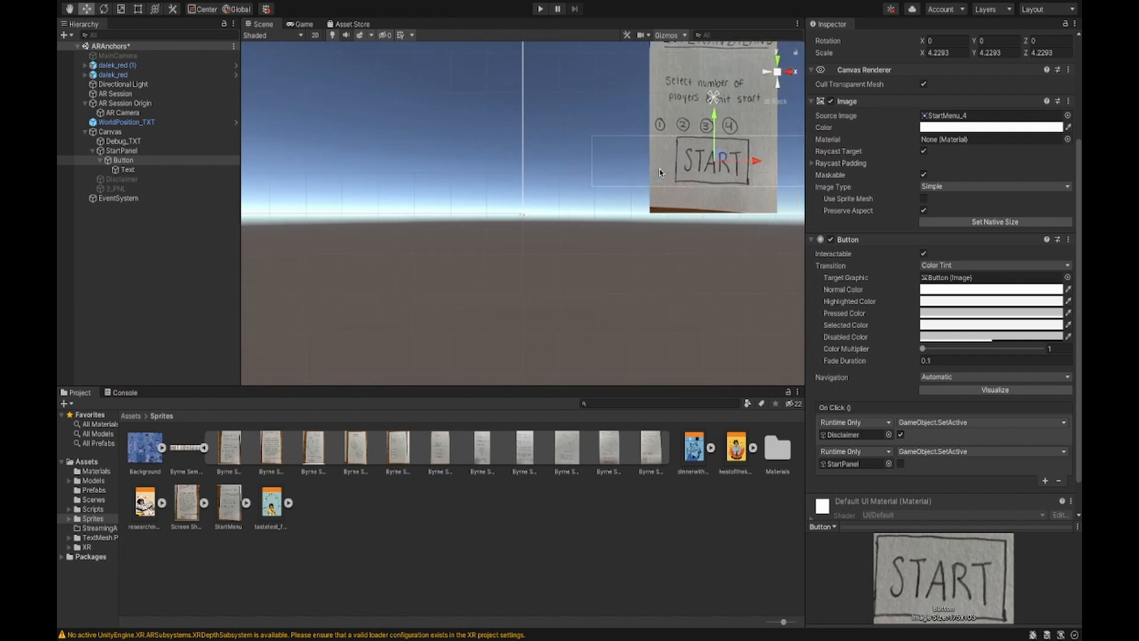
{"action": "left_click", "coordinate": [135, 179]}
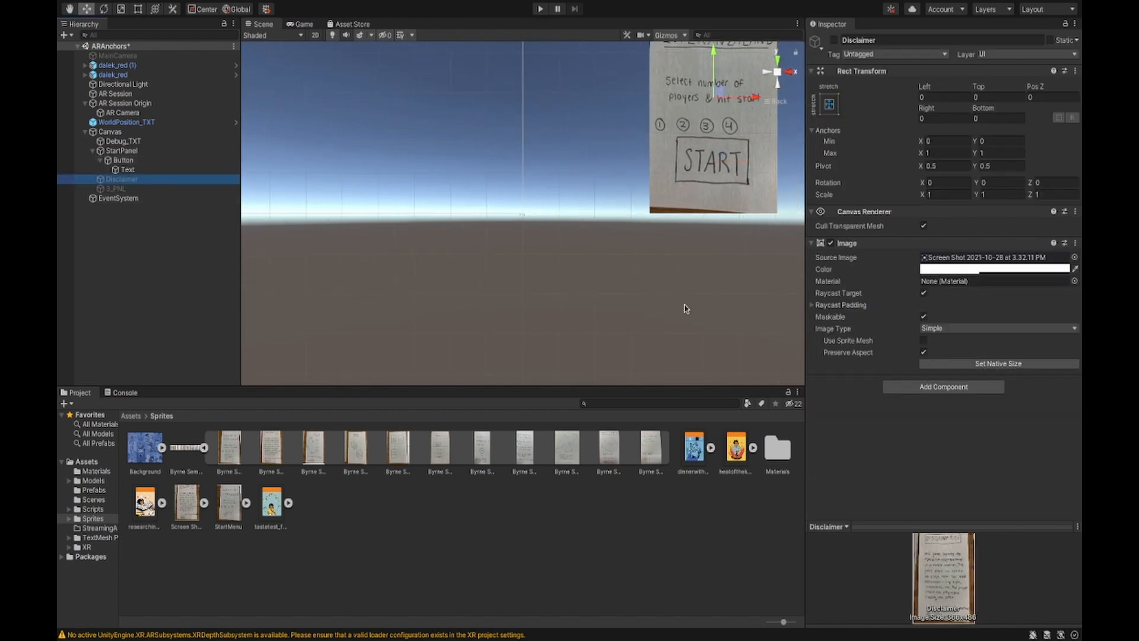
{"action": "left_click", "coordinate": [971, 272]}
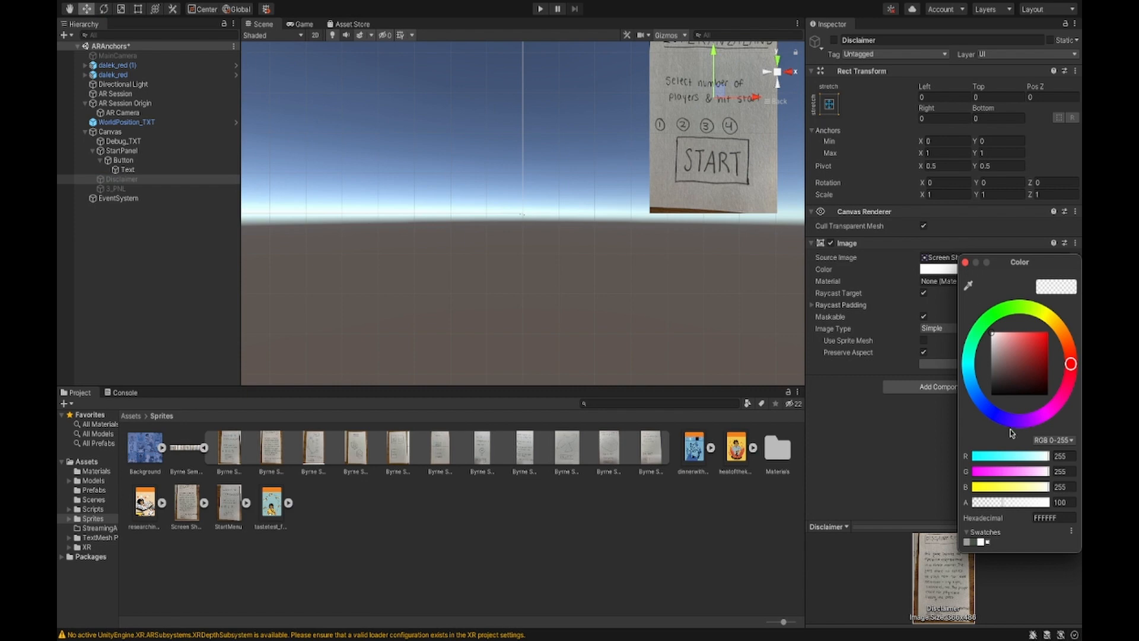
{"action": "left_click", "coordinate": [1043, 504]}
{"action": "left_click_drag", "start_coordinate": [1044, 504], "coordinate": [1050, 504]}
- Run the scene, use START to check the opaque Disclaimer page, and end play mode
{"action": "left_click", "coordinate": [541, 10]}
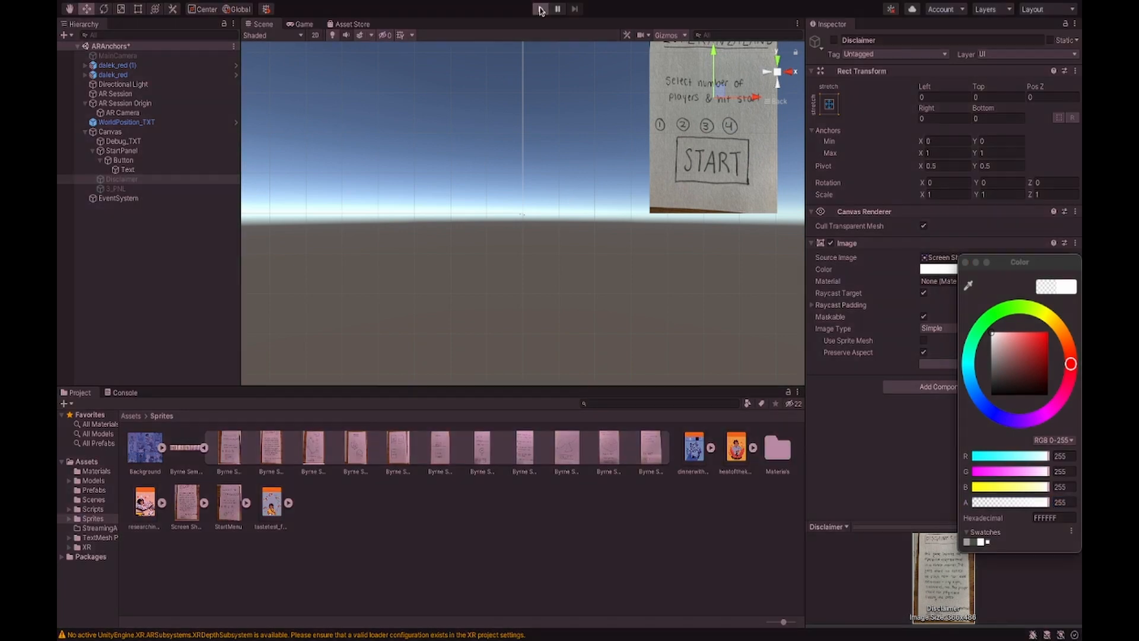
{"action": "left_click", "coordinate": [540, 10]}
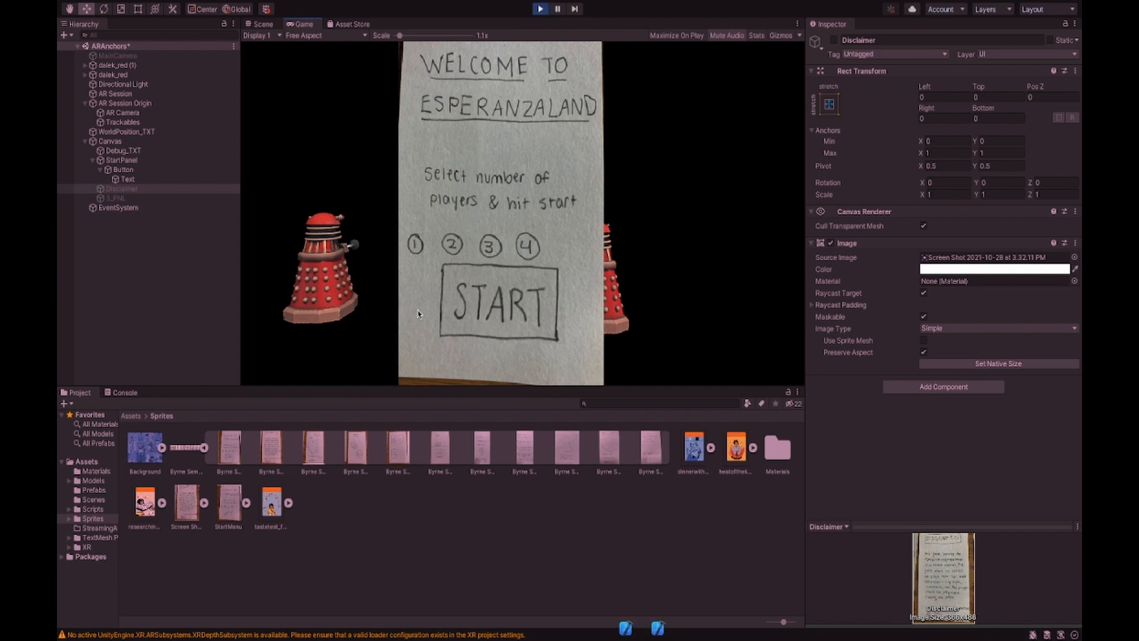
{"action": "left_click", "coordinate": [492, 327]}
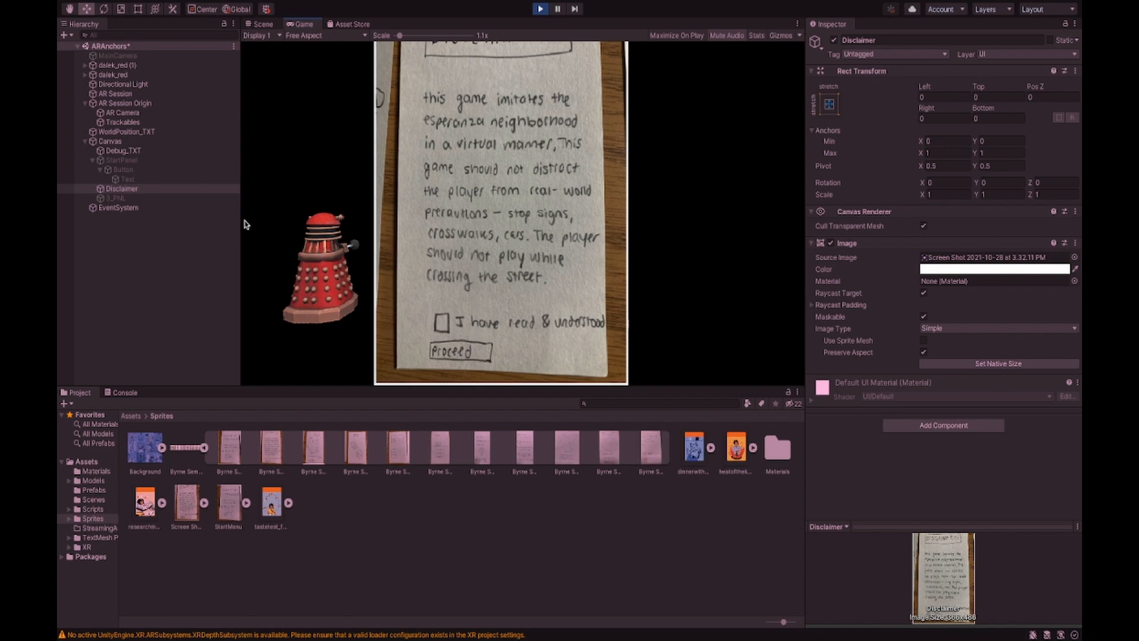
{"action": "right_click", "coordinate": [135, 190]}
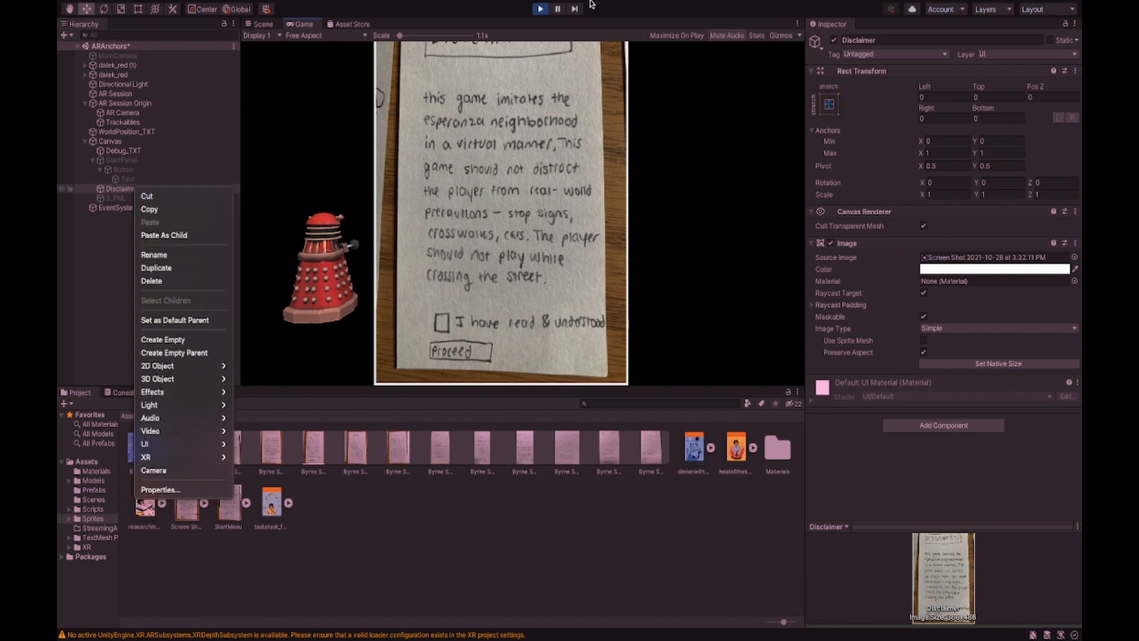
{"action": "left_click", "coordinate": [539, 16]}
{"action": "left_click", "coordinate": [539, 9]}
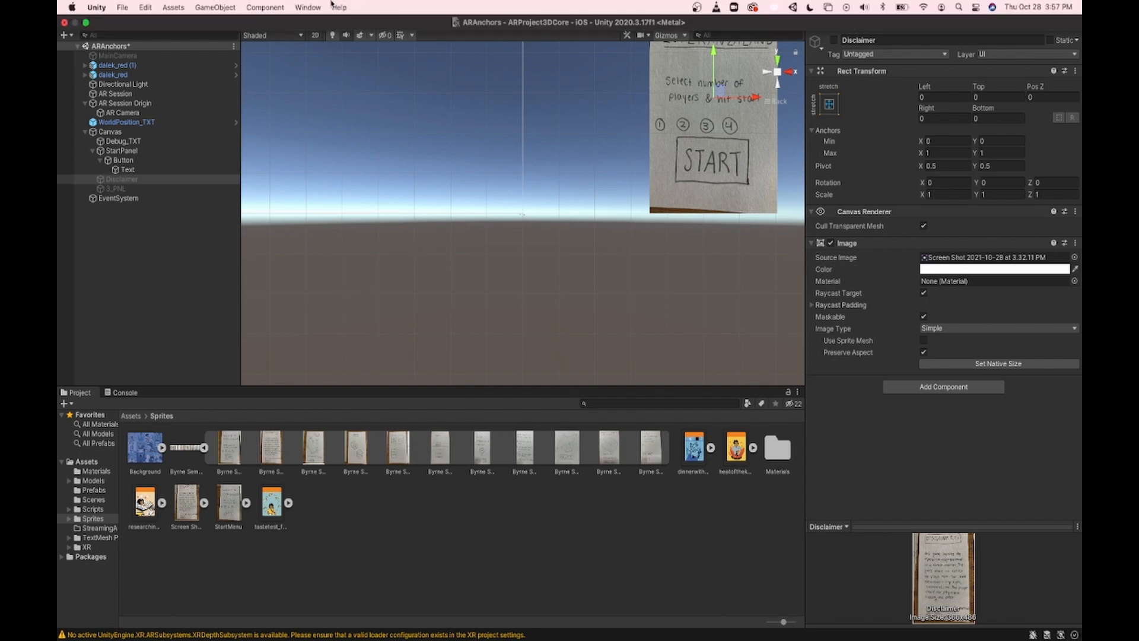
- Build and run the project for iOS, and dismiss the lost debugger connection alert in Xcode
{"action": "left_click", "coordinate": [122, 7]}
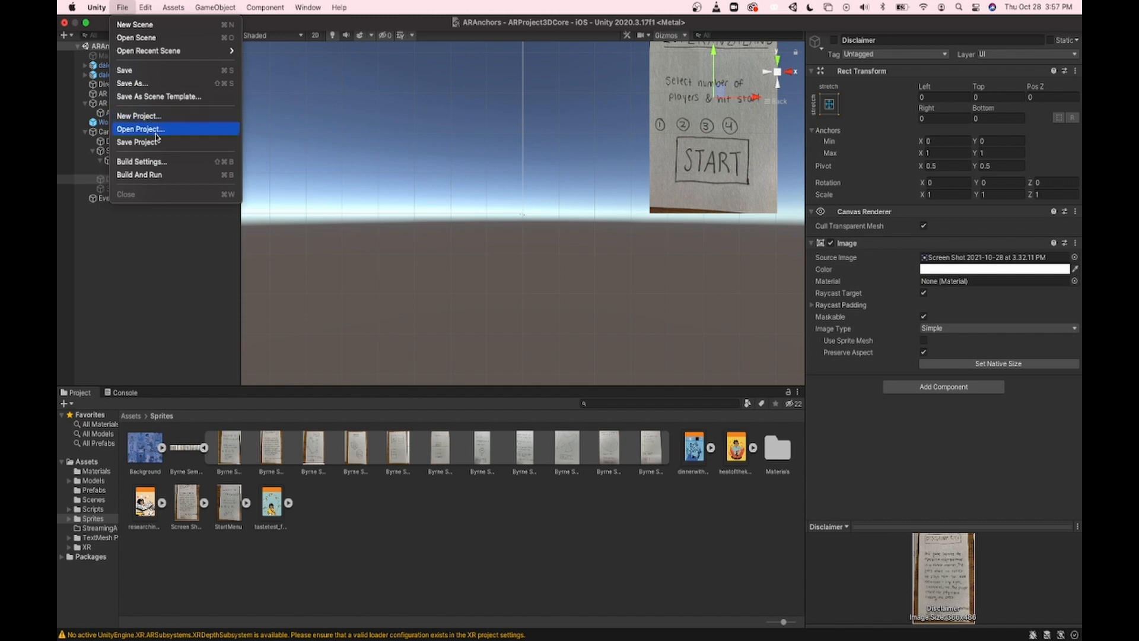
{"action": "left_click", "coordinate": [172, 173]}
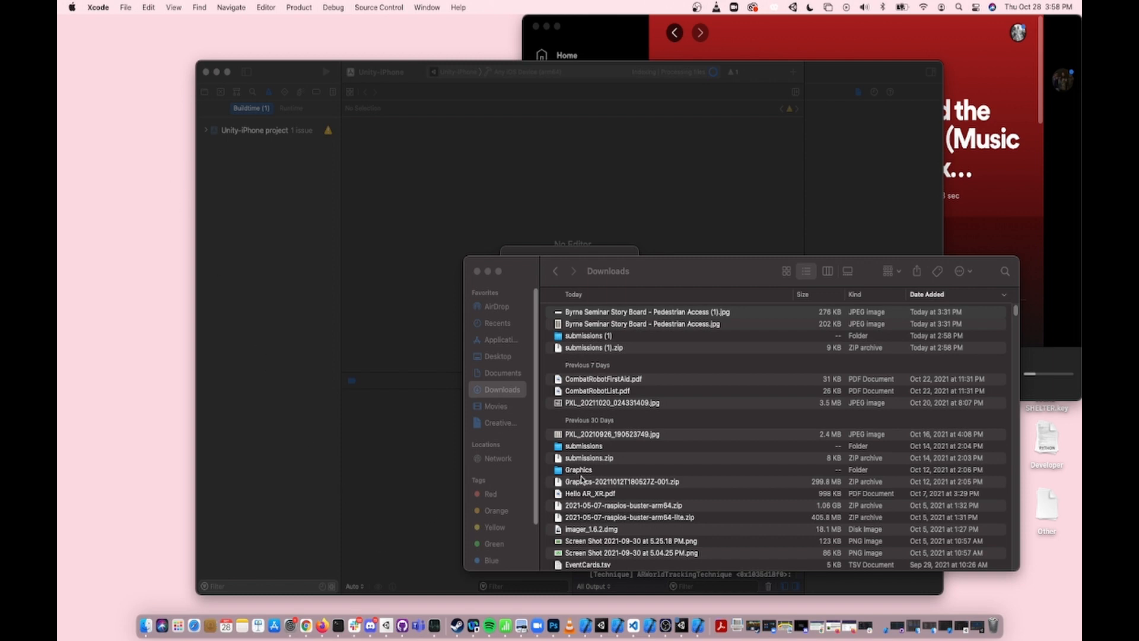
{"action": "left_click", "coordinate": [627, 167]}
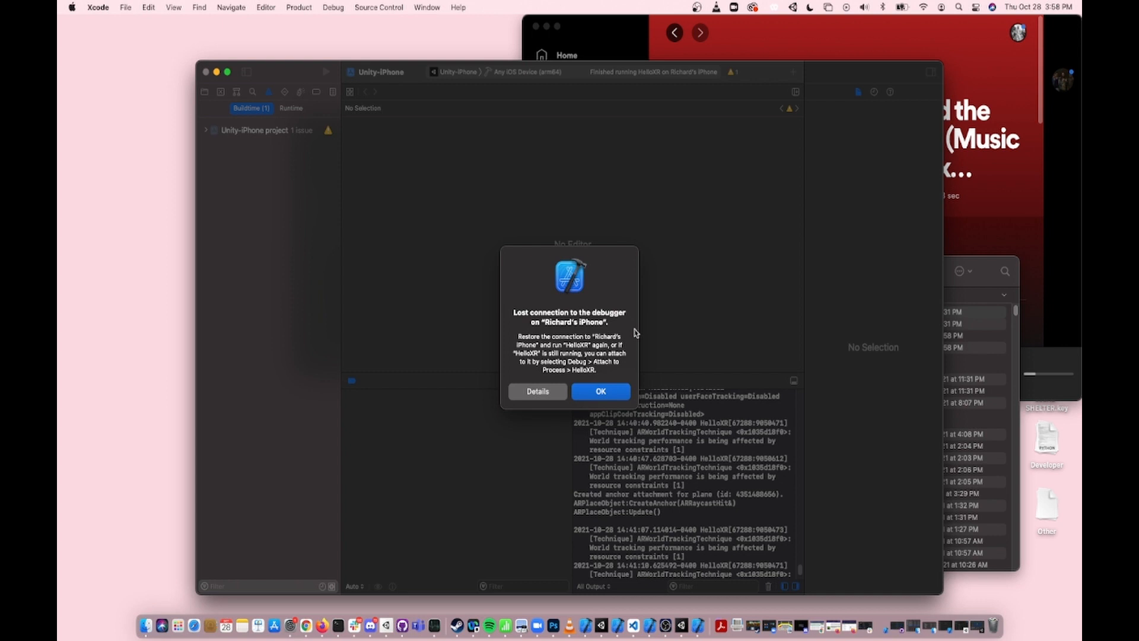
{"action": "left_click", "coordinate": [601, 393]}
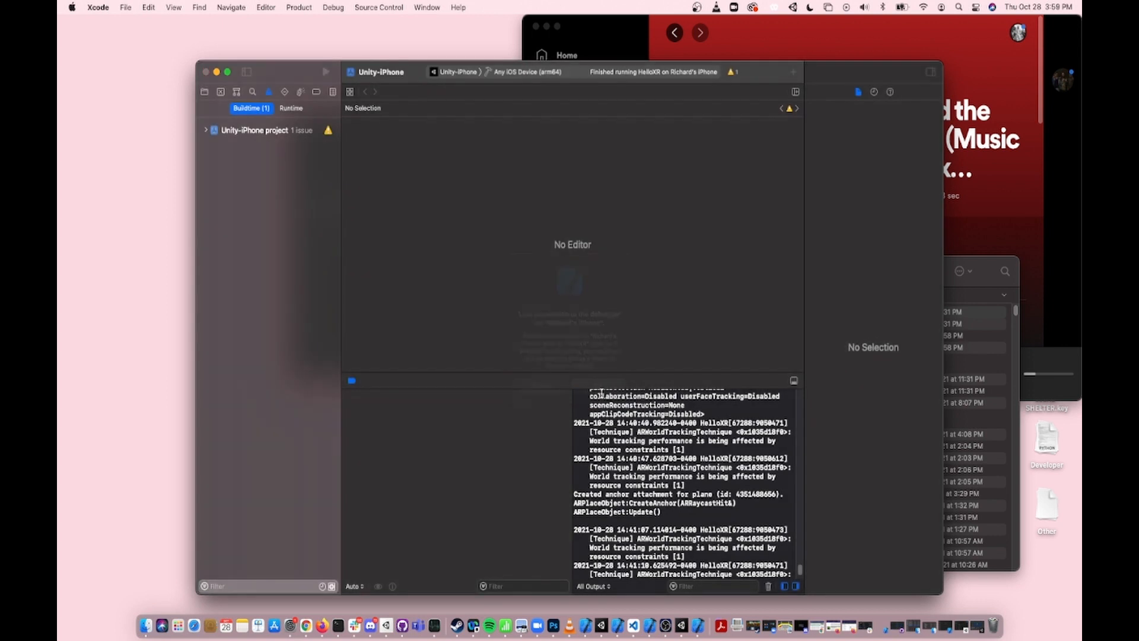
- Make the Xcode window full screen, choose the iPad as the Unity-iPhone run destination and run the app on it
{"action": "left_click", "coordinate": [227, 72]}
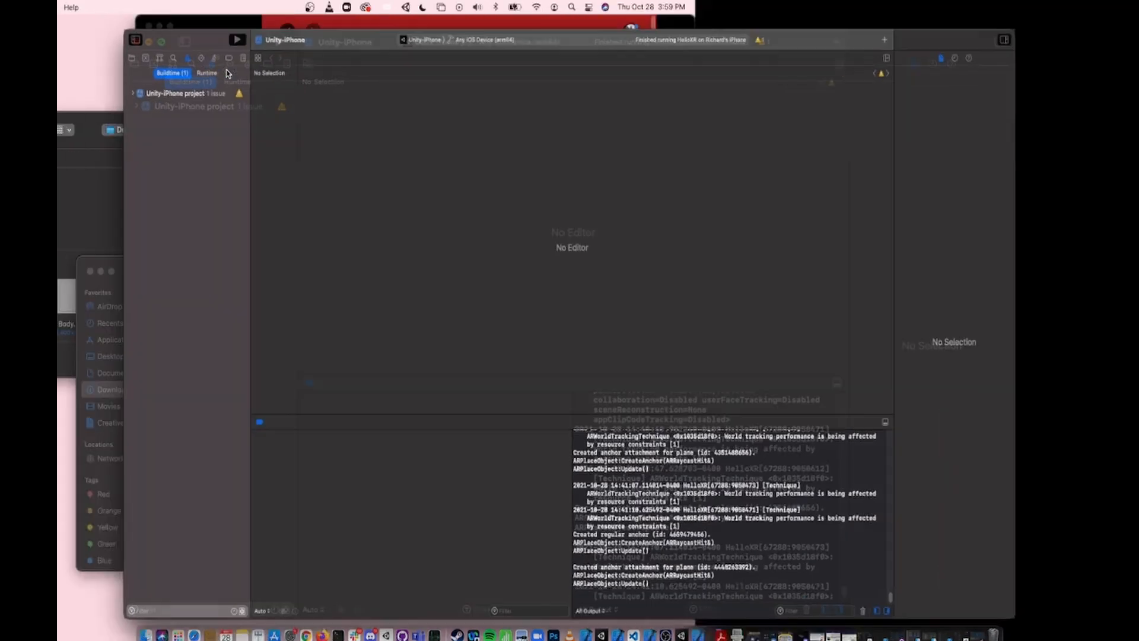
{"action": "mouse_move", "coordinate": [271, 7]}
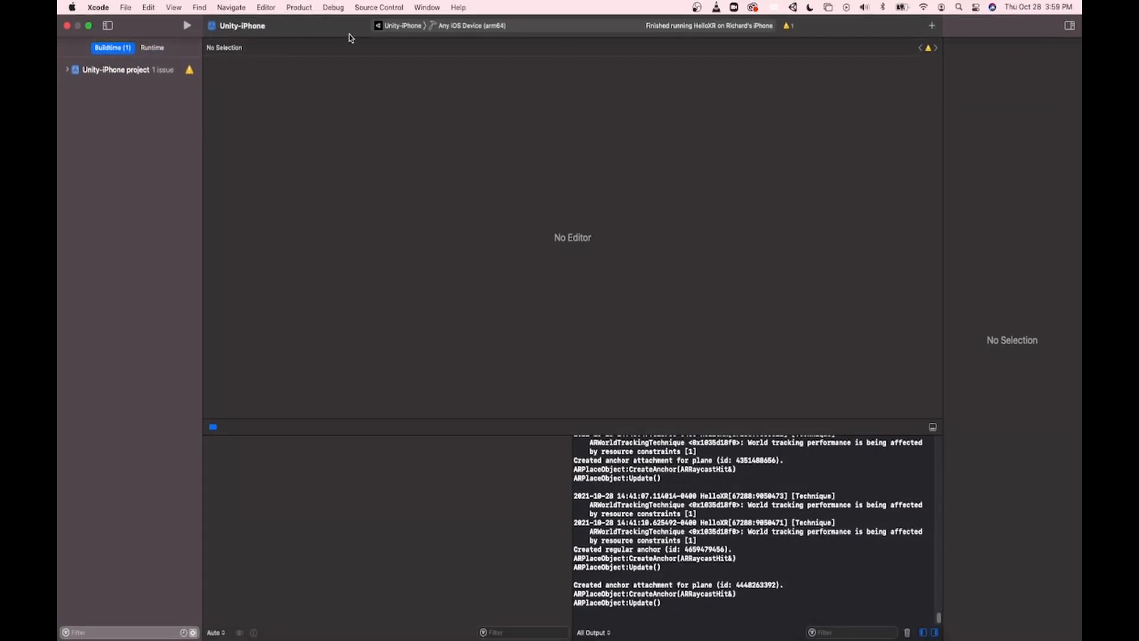
{"action": "left_click", "coordinate": [412, 31]}
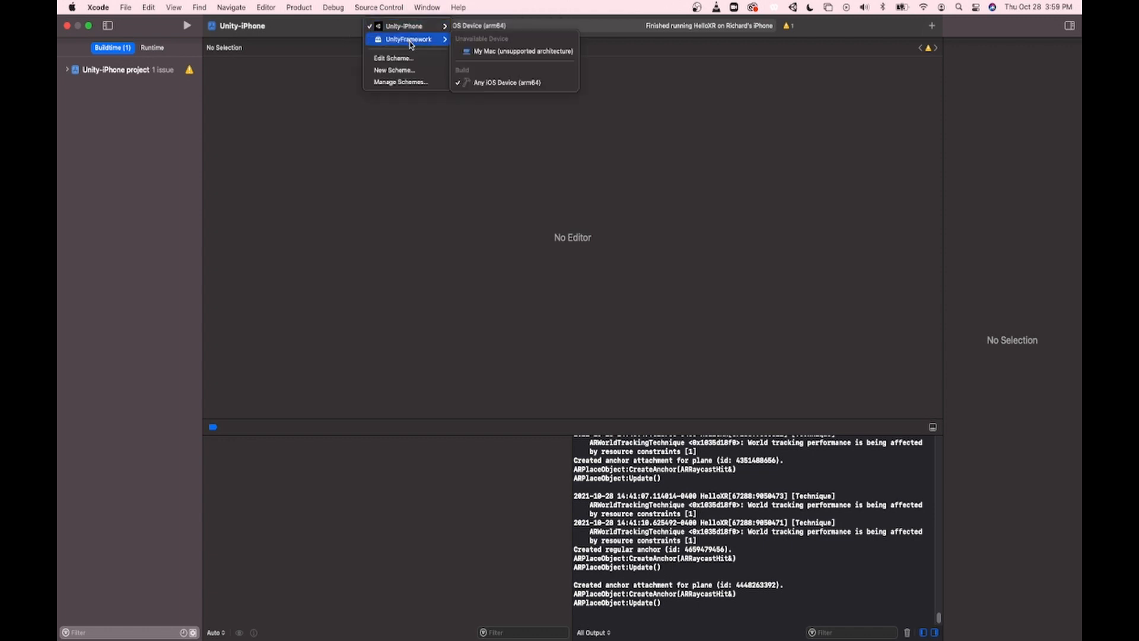
{"action": "mouse_move", "coordinate": [425, 28]}
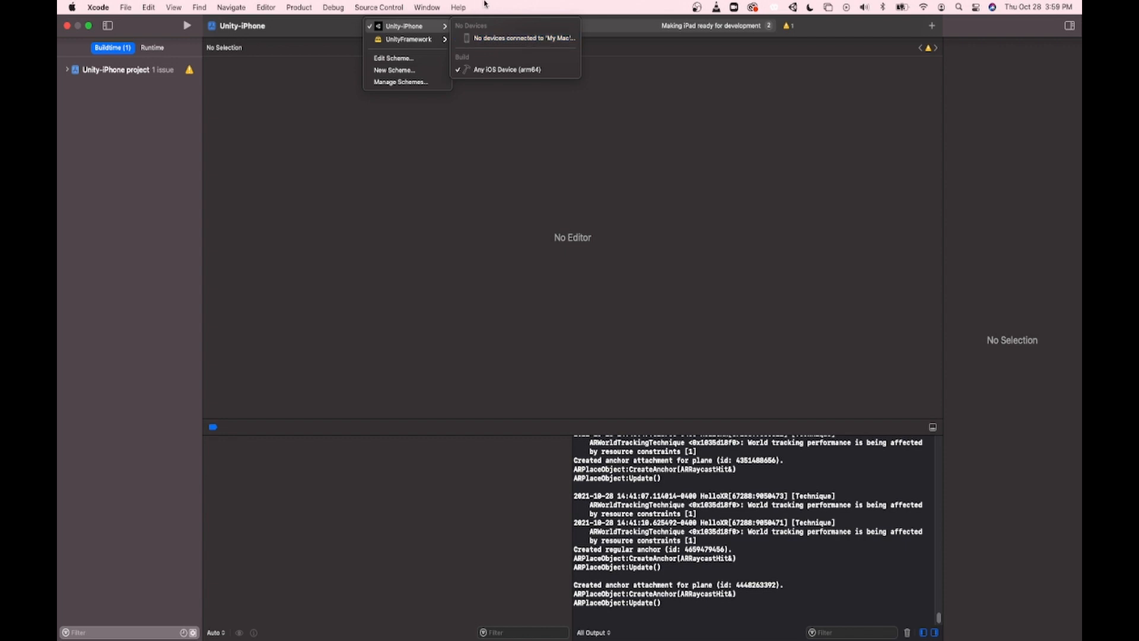
{"action": "left_click", "coordinate": [517, 71]}
{"action": "left_click", "coordinate": [400, 25]}
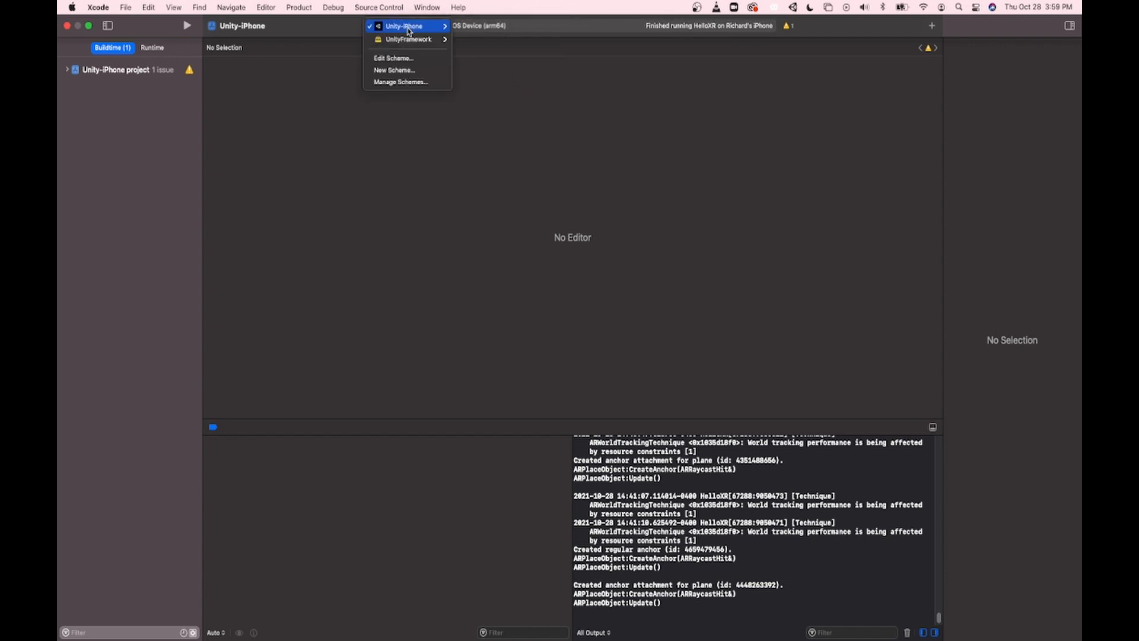
{"action": "mouse_move", "coordinate": [421, 30]}
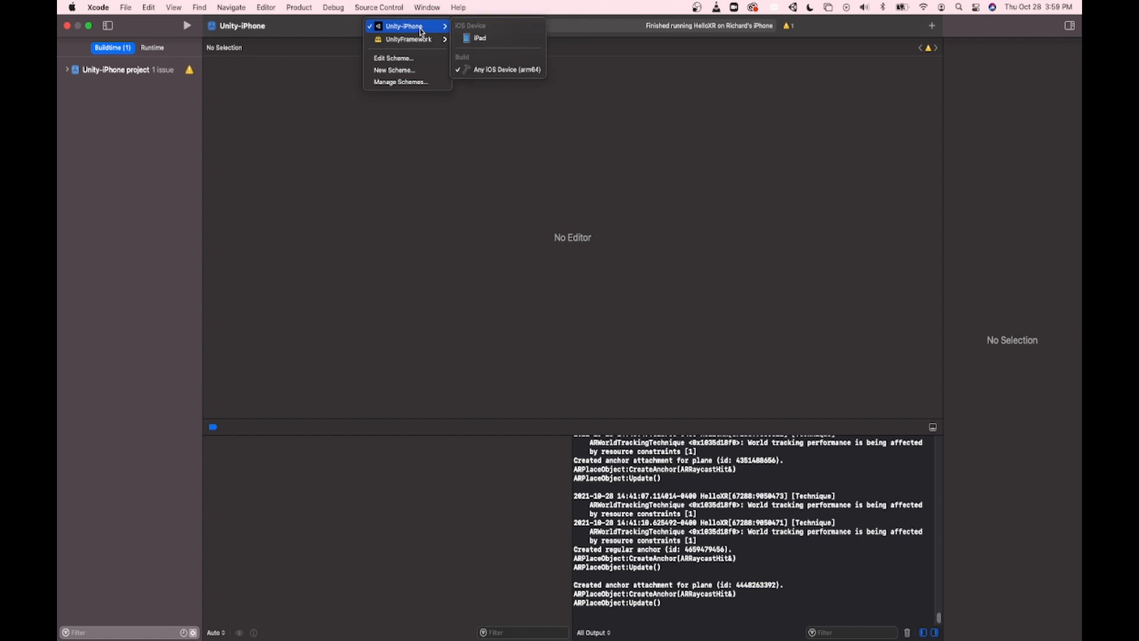
{"action": "left_click", "coordinate": [497, 40]}
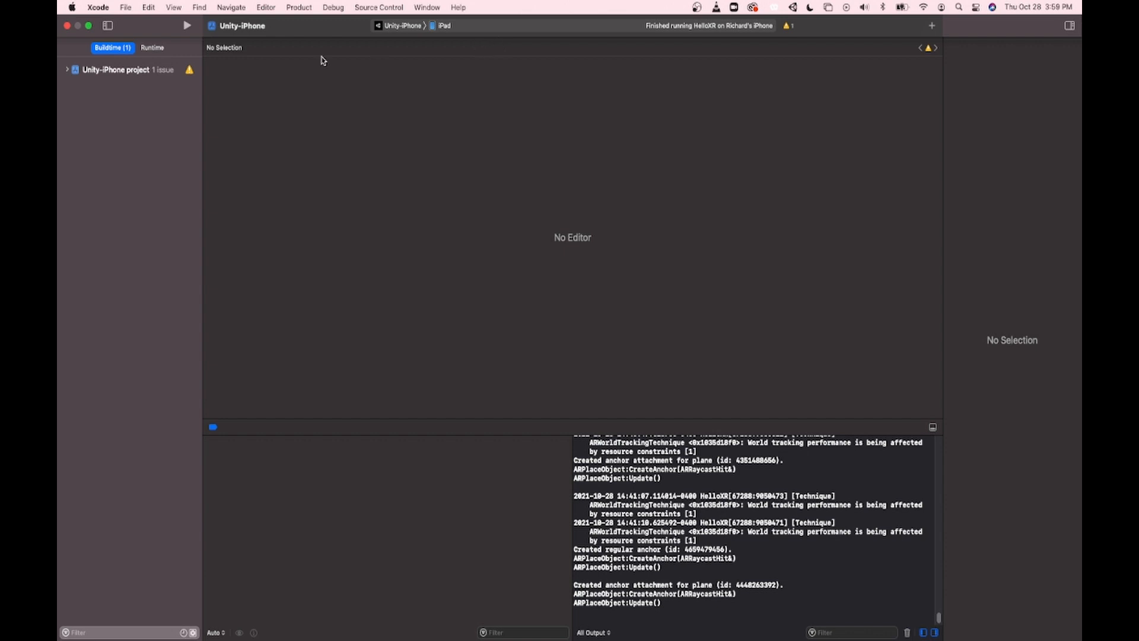
{"action": "left_click", "coordinate": [188, 27]}
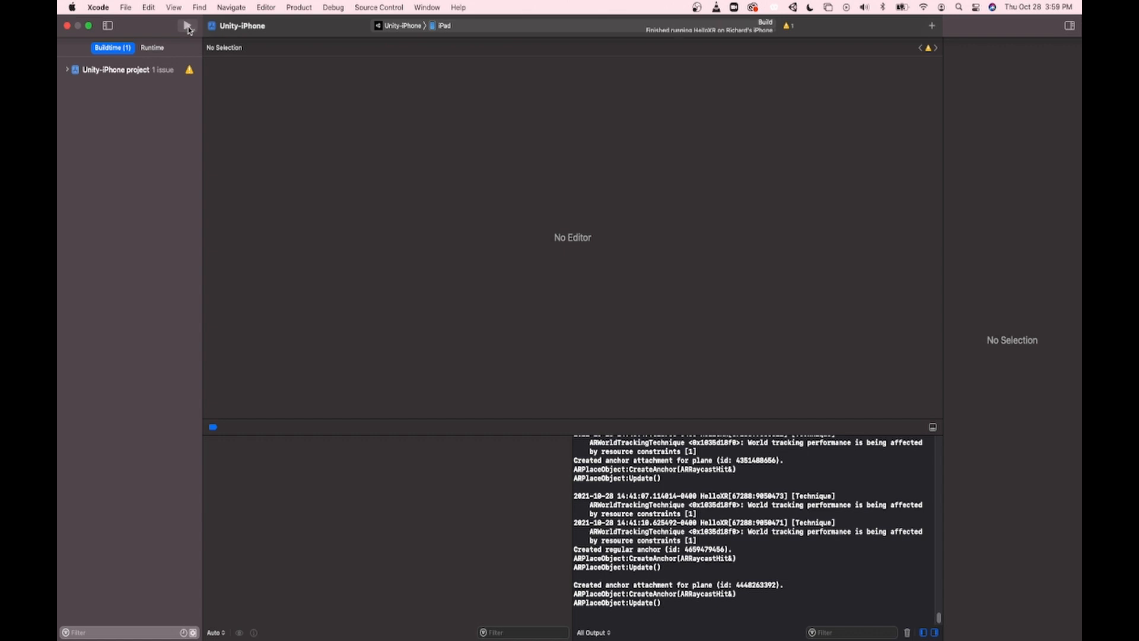
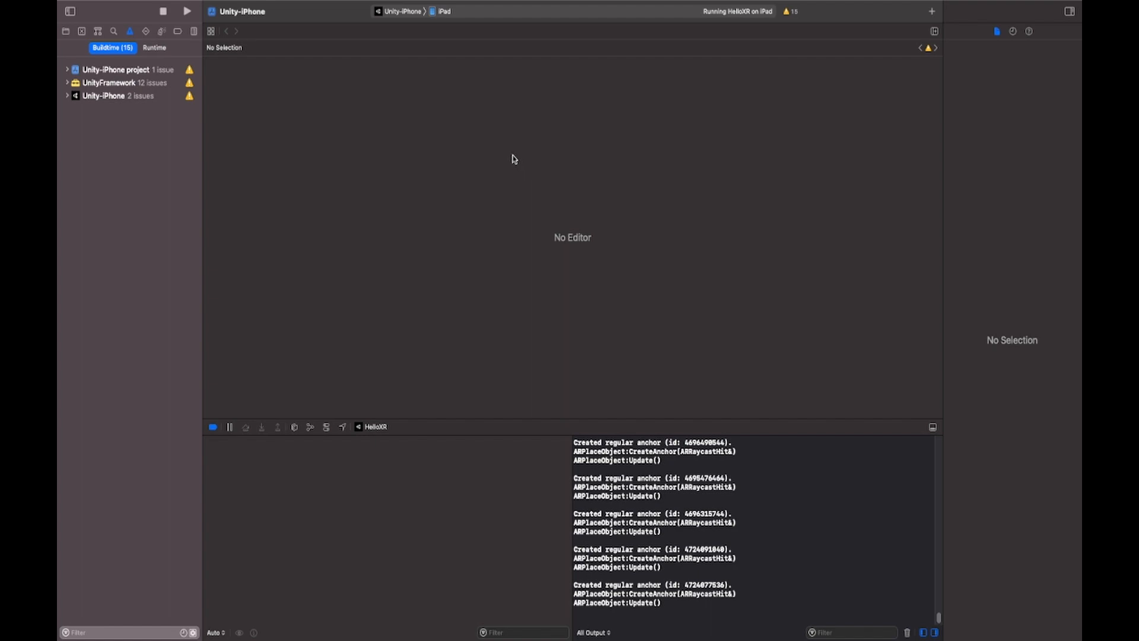
- Switch from Xcode back to the Unity editor with the ARAnchors scene
{"action": "key", "text": "ctrl+Left"}
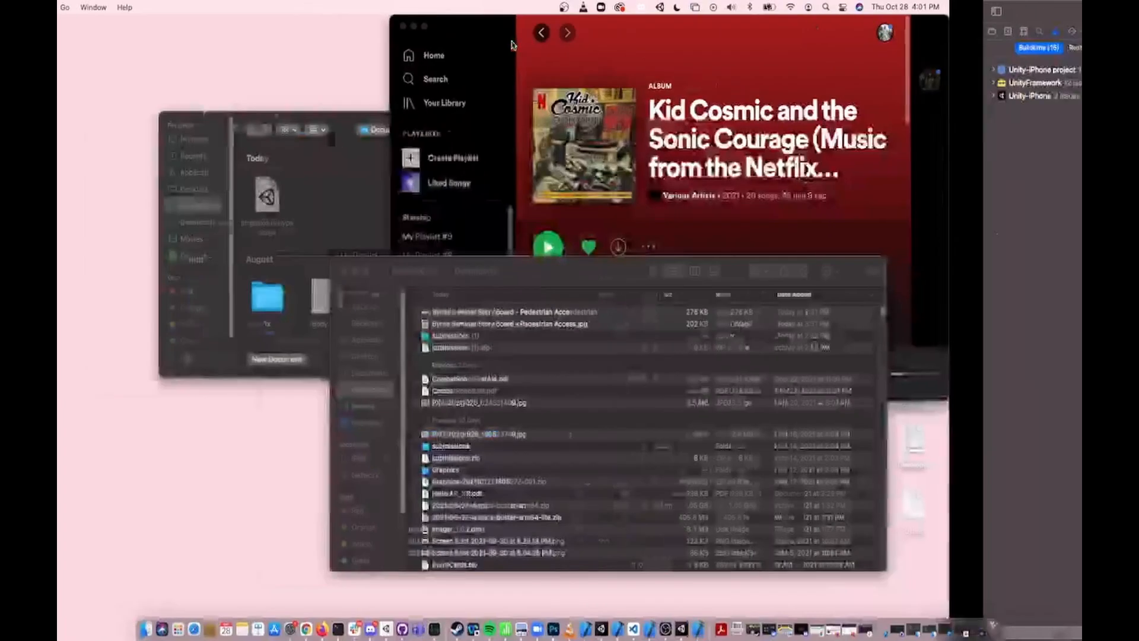
{"action": "key", "text": "super+Tab"}
{"action": "key", "text": "super+Tab"}
{"action": "key", "text": "super+Tab"}
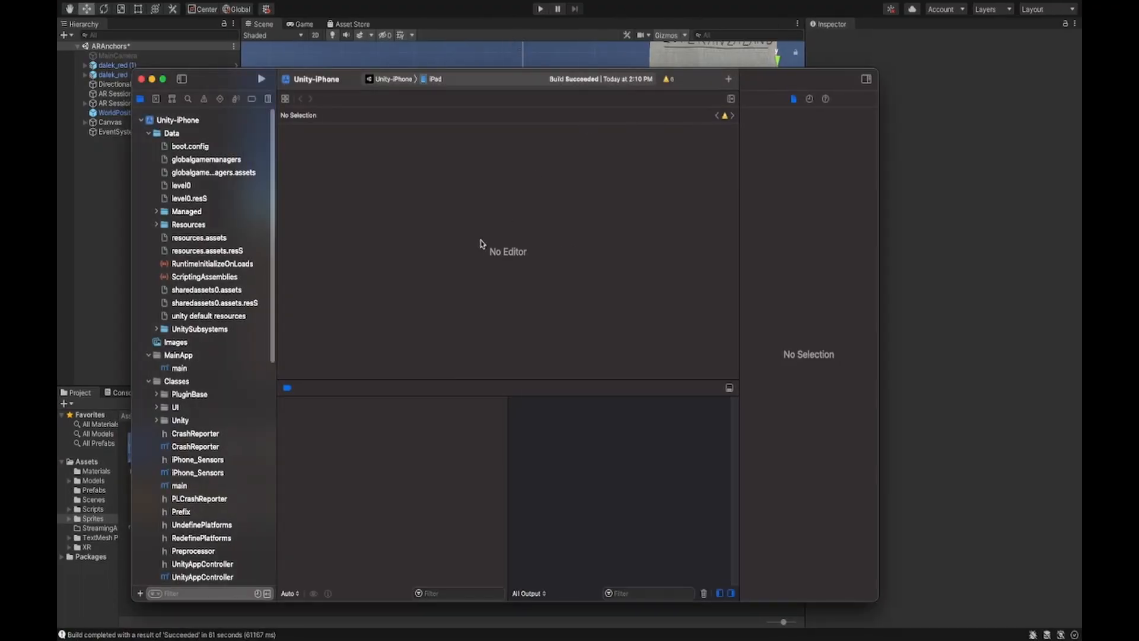
{"action": "left_click", "coordinate": [64, 271]}
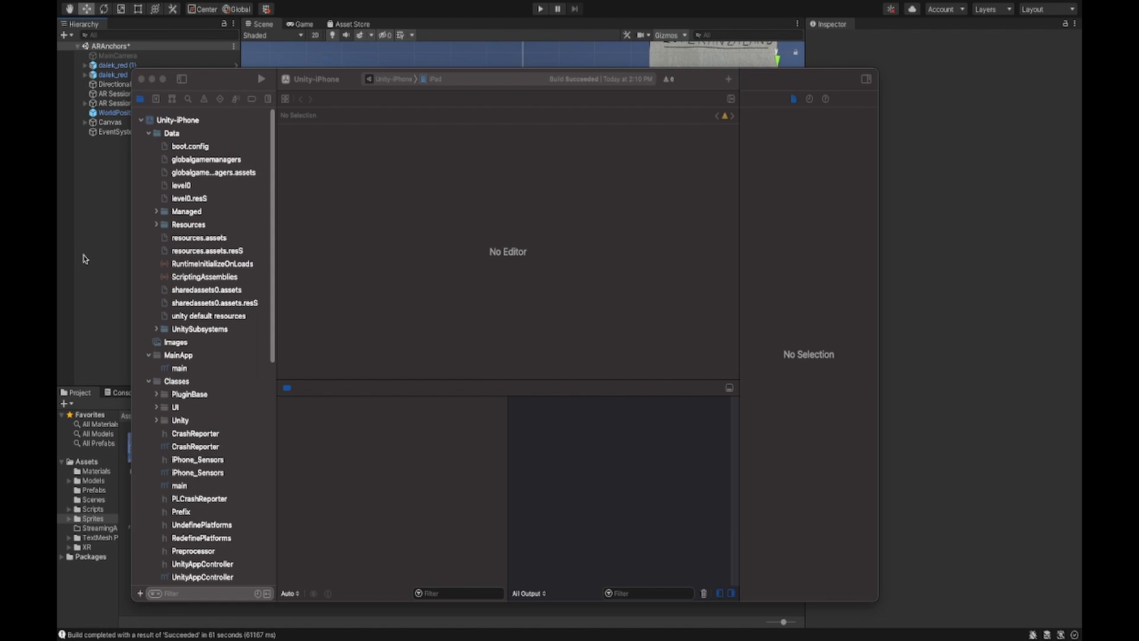
- Put the Xcode window away and frame the StartPanel under the Canvas in the Scene view
{"action": "left_click", "coordinate": [152, 79]}
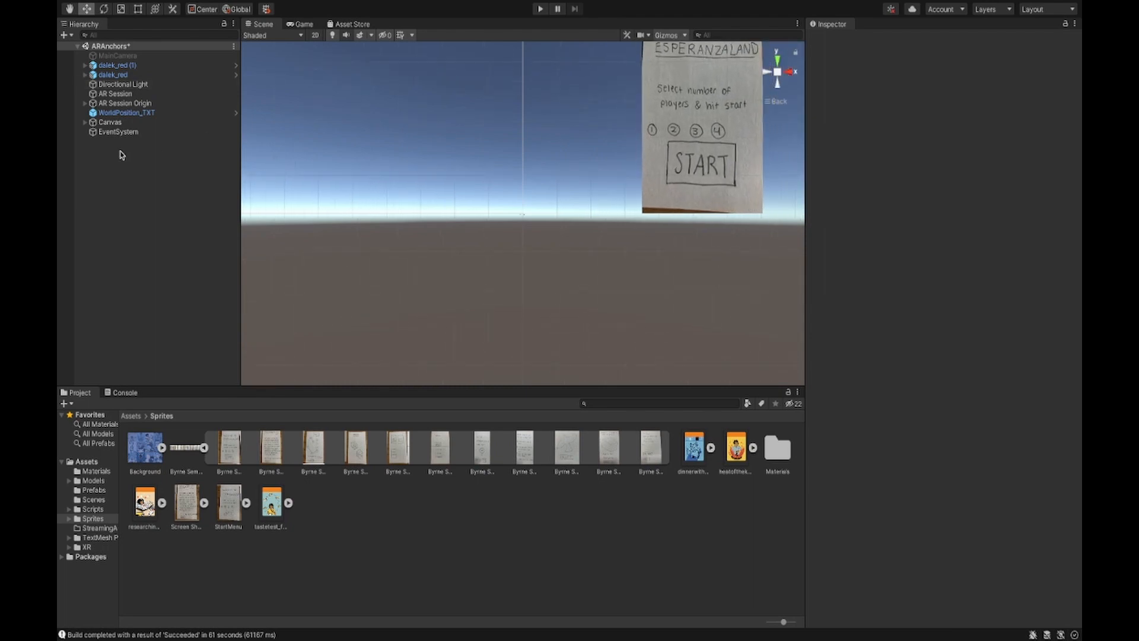
{"action": "left_click", "coordinate": [118, 131]}
{"action": "left_click", "coordinate": [111, 122]}
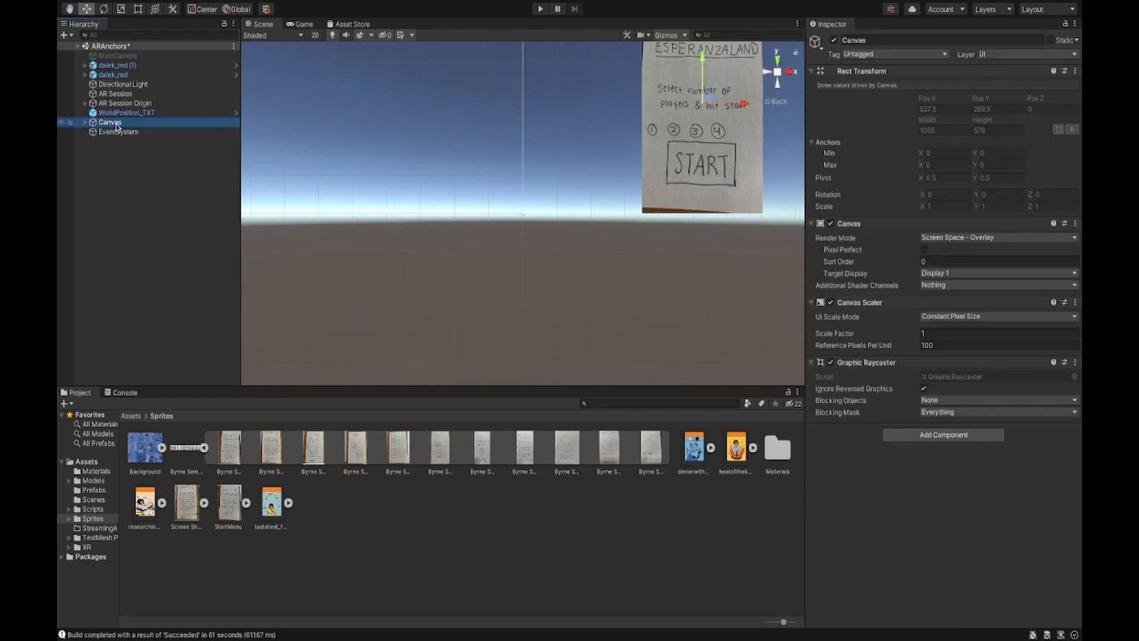
{"action": "left_click", "coordinate": [85, 123]}
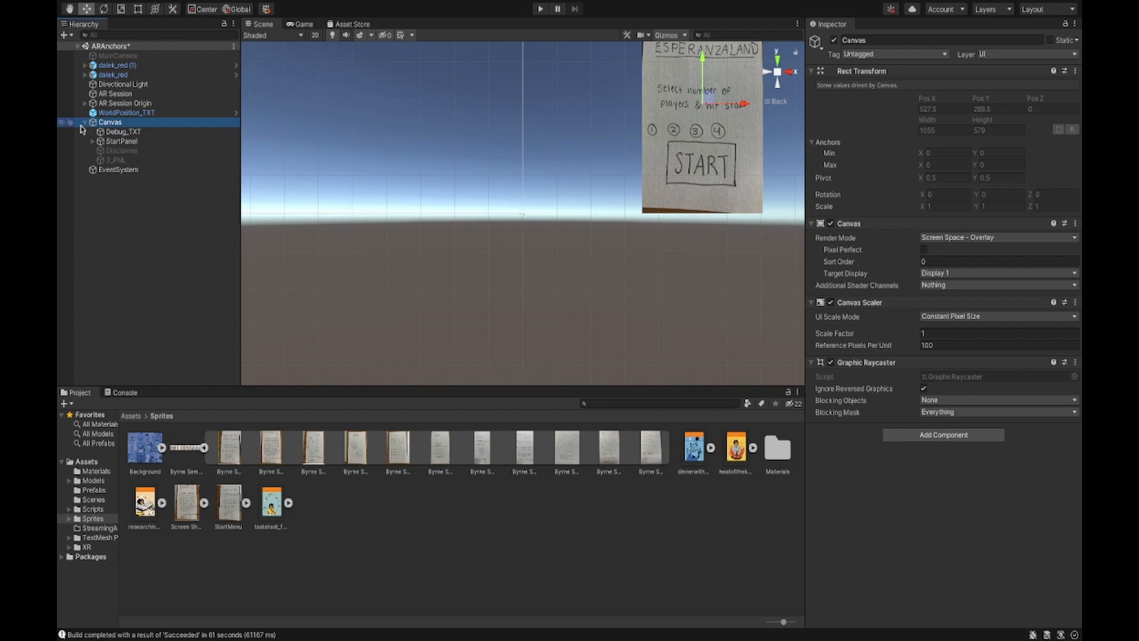
{"action": "left_click", "coordinate": [146, 141]}
{"action": "key", "text": "f"}
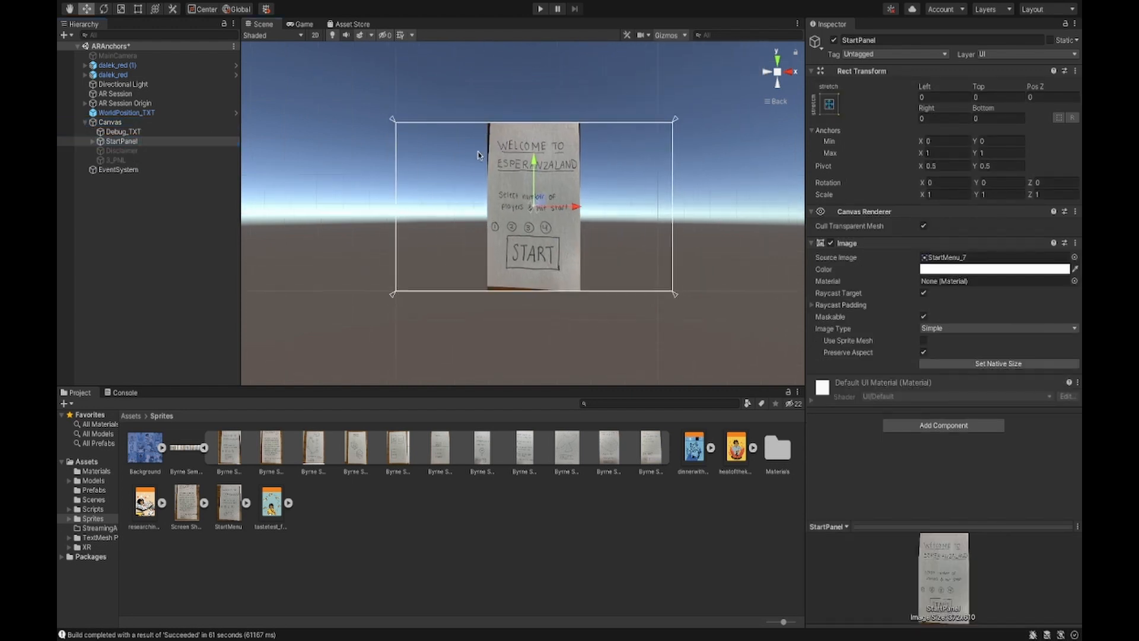
{"action": "scroll", "coordinate": [533, 227], "scroll_direction": "up", "scroll_amount": 2}
{"action": "scroll", "coordinate": [533, 227], "scroll_direction": "up", "scroll_amount": 3}
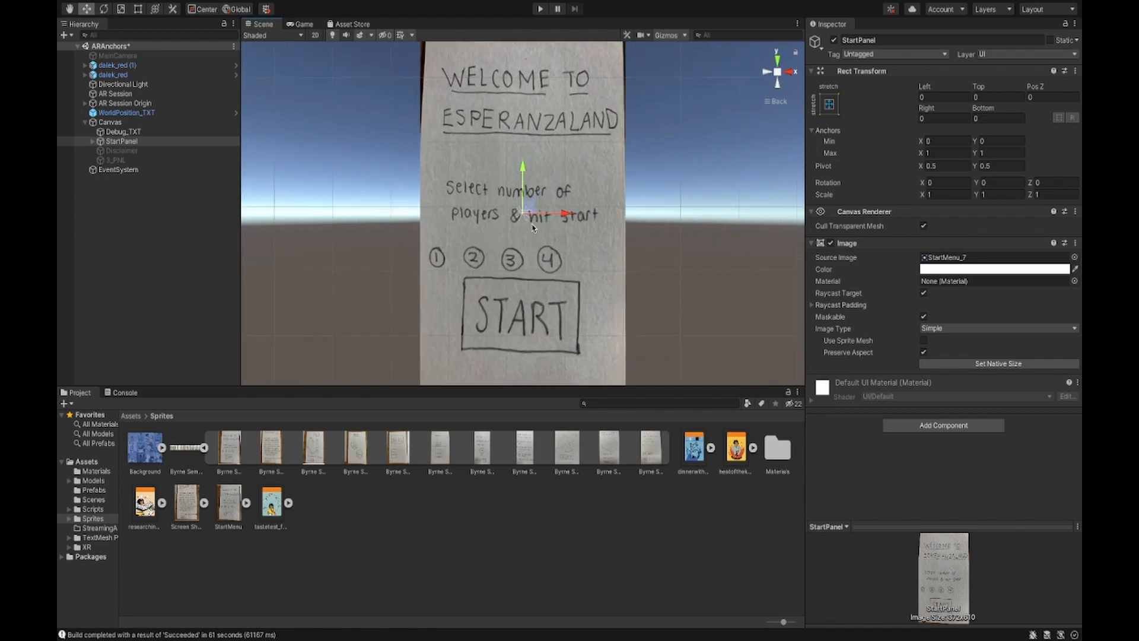
- Move the StartPanel's START button up over the player numbers and back down to a Y position of about -162
{"action": "left_click", "coordinate": [93, 142]}
{"action": "left_click", "coordinate": [121, 151]}
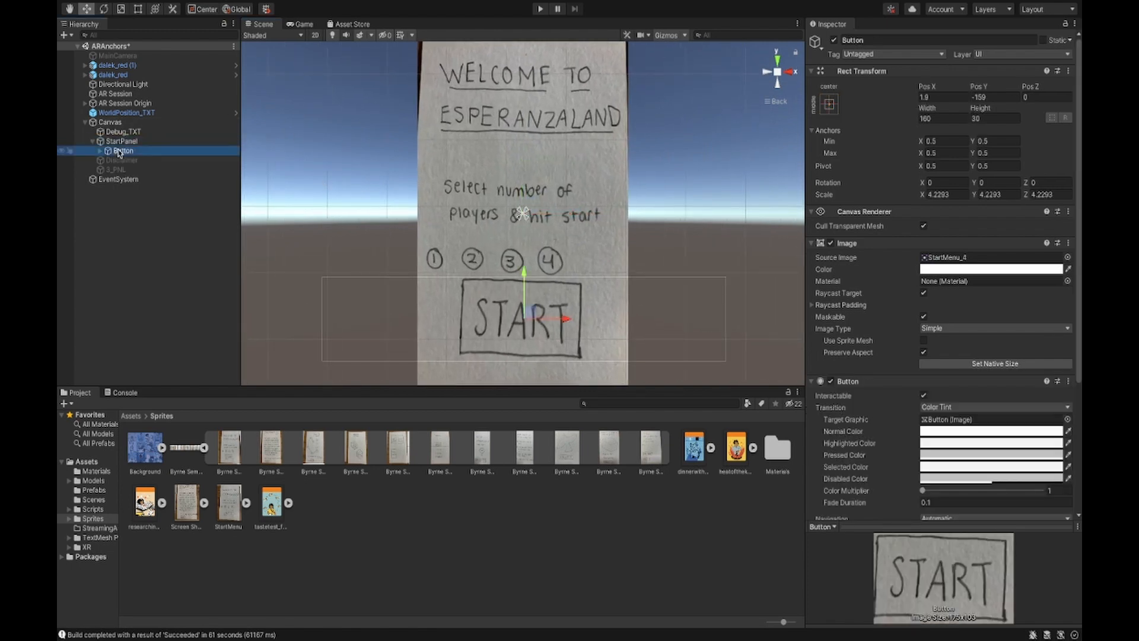
{"action": "scroll", "coordinate": [529, 295], "scroll_direction": "down", "scroll_amount": 1}
{"action": "left_click_drag", "start_coordinate": [522, 277], "coordinate": [525, 216]}
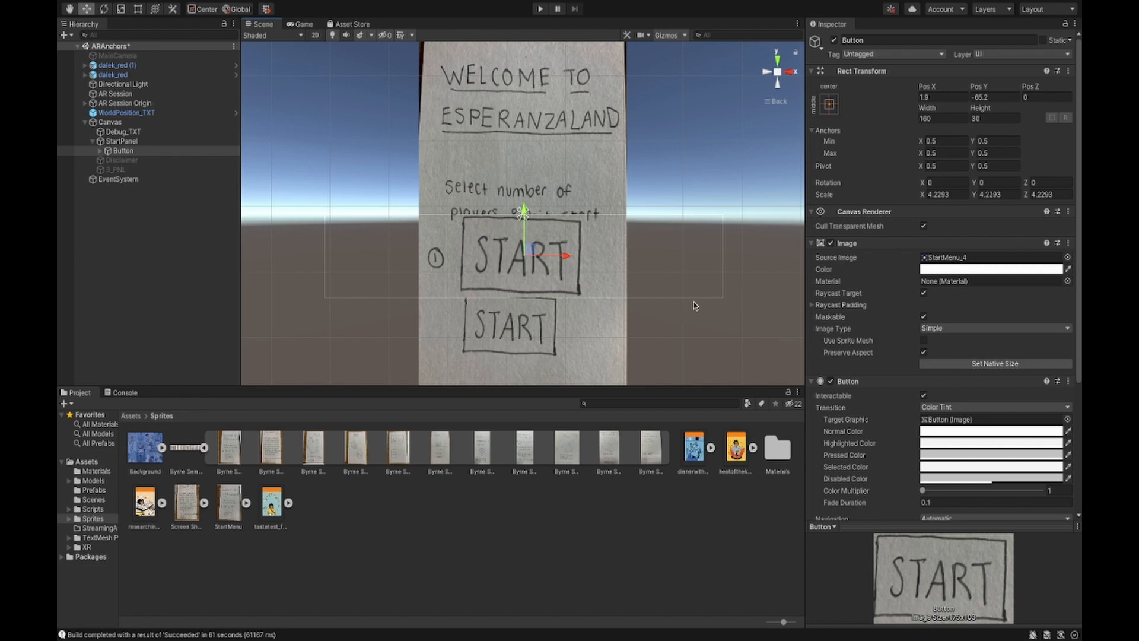
{"action": "scroll", "coordinate": [614, 300], "scroll_direction": "down", "scroll_amount": 4}
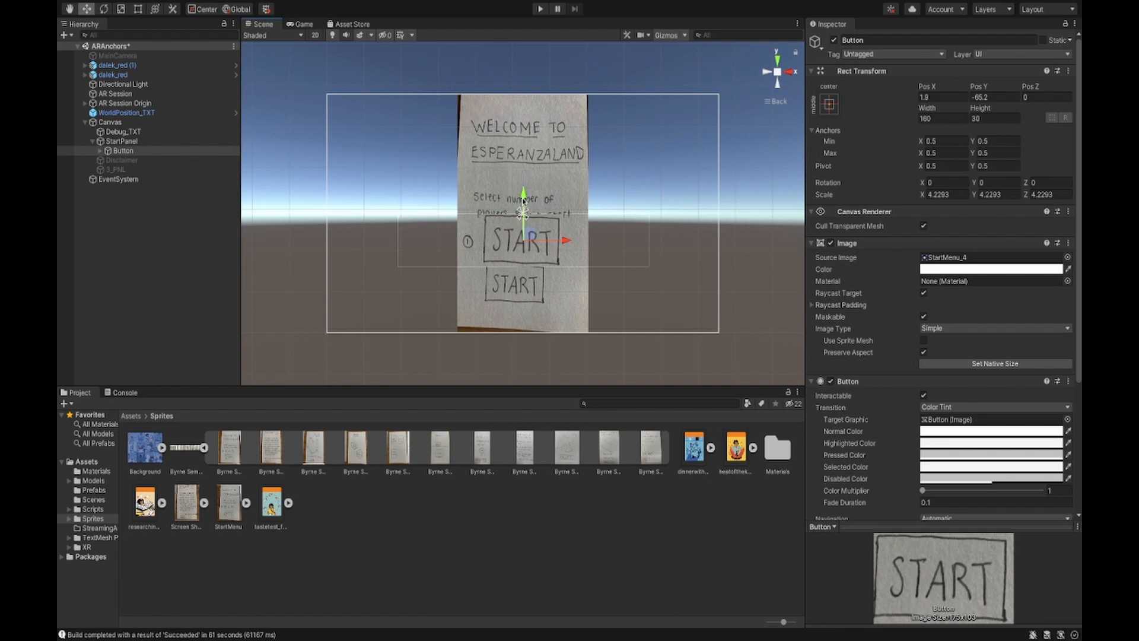
{"action": "left_click_drag", "start_coordinate": [523, 201], "coordinate": [523, 240]}
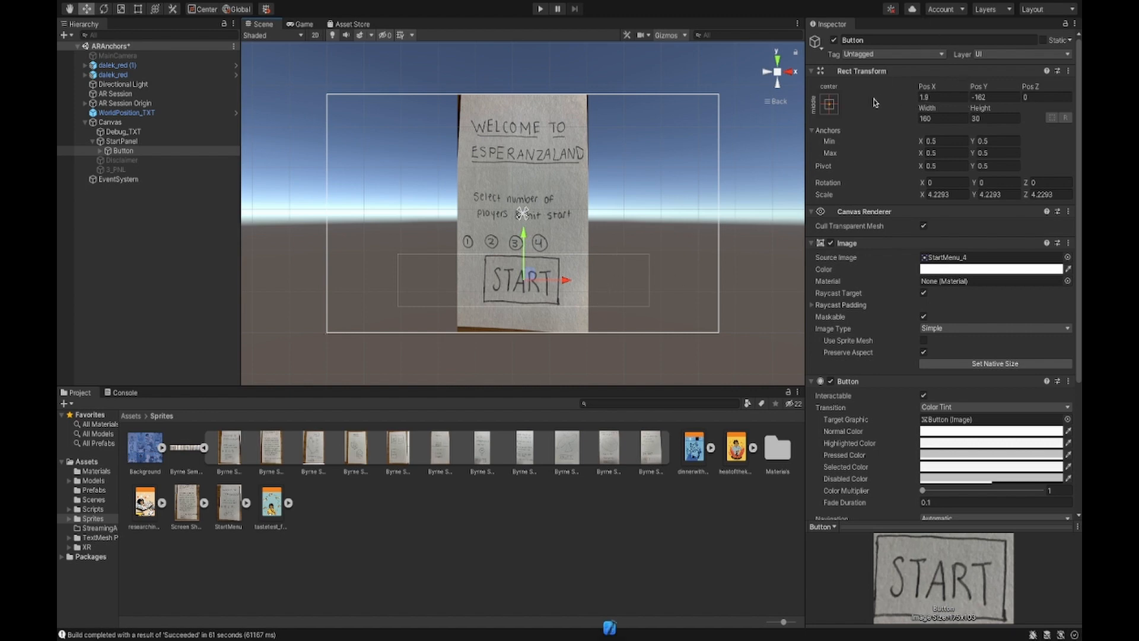
- Try anchoring the START button to the panel's bottom centre, setting its pivot and position as well
{"action": "left_click", "coordinate": [830, 105]}
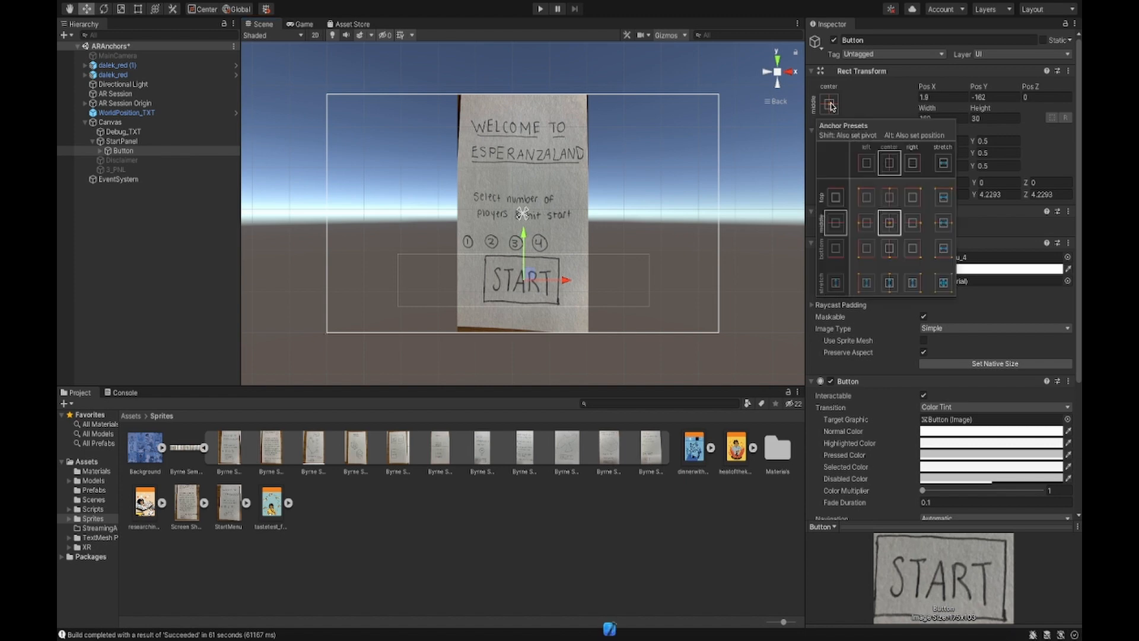
{"action": "key", "text": "alt"}
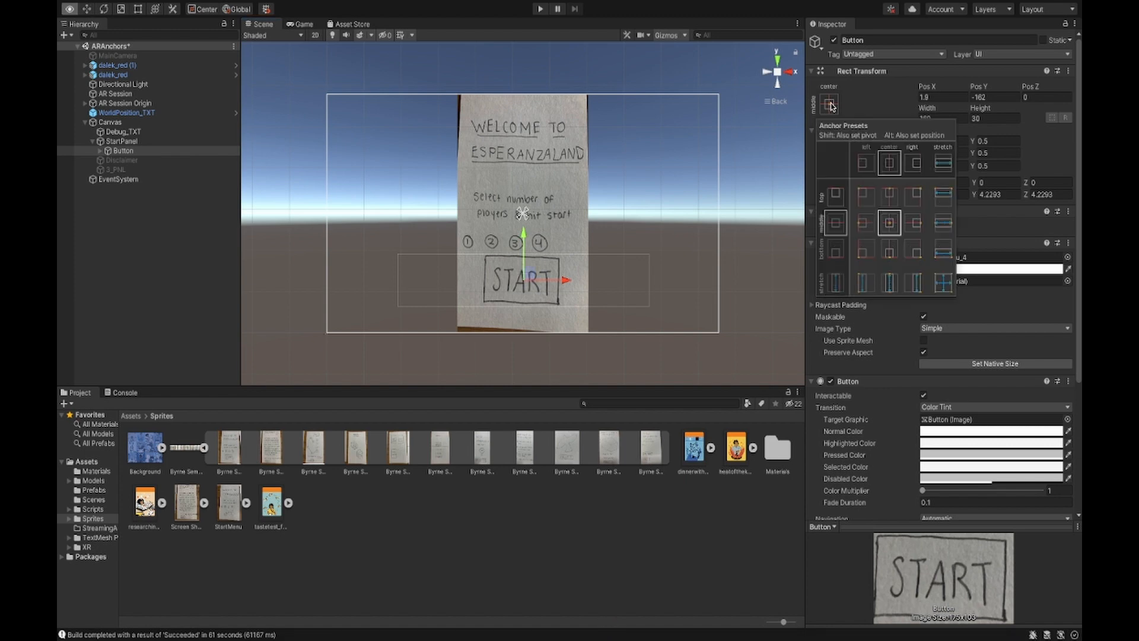
{"action": "key", "text": "shift"}
{"action": "left_click", "coordinate": [891, 253], "text": "alt+shift"}
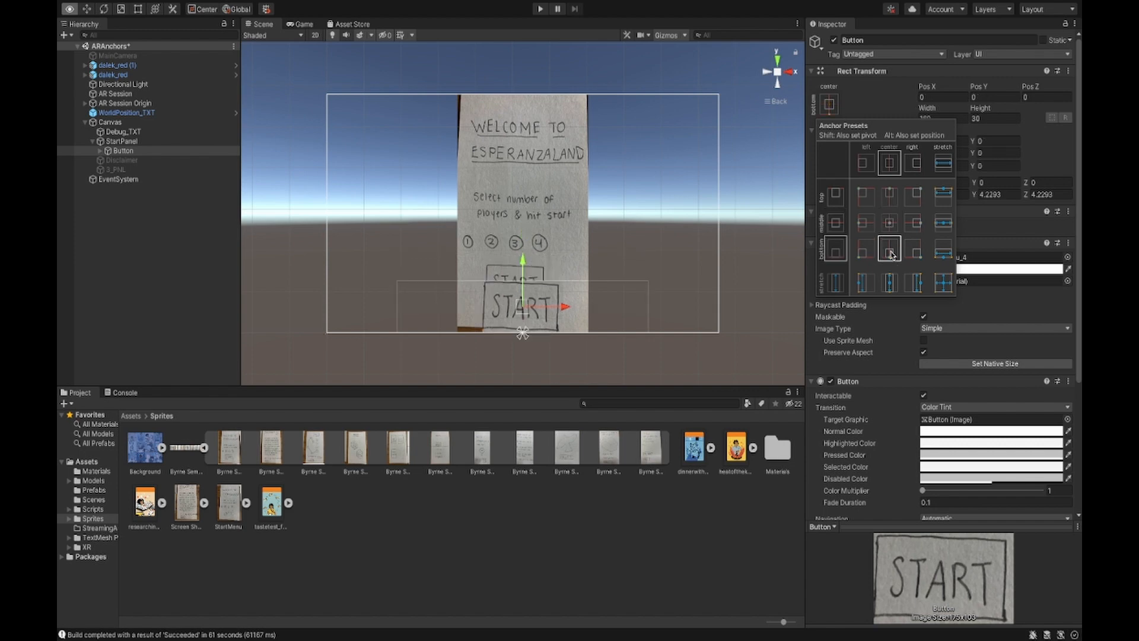
{"action": "key", "text": "alt"}
{"action": "key", "text": "shift"}
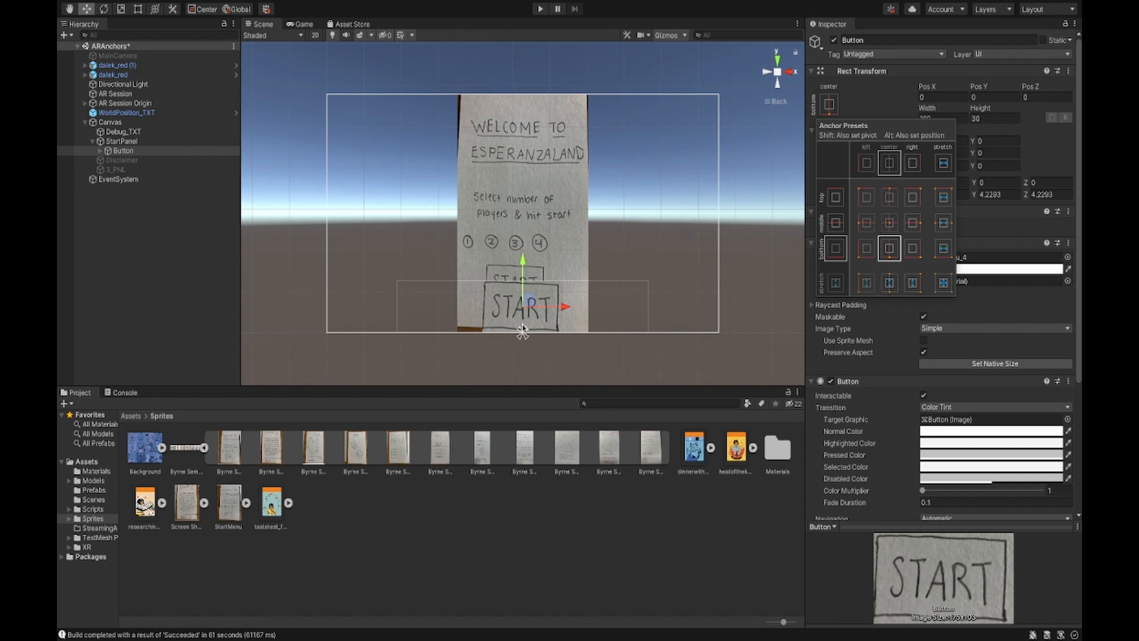
{"action": "left_click", "coordinate": [528, 159]}
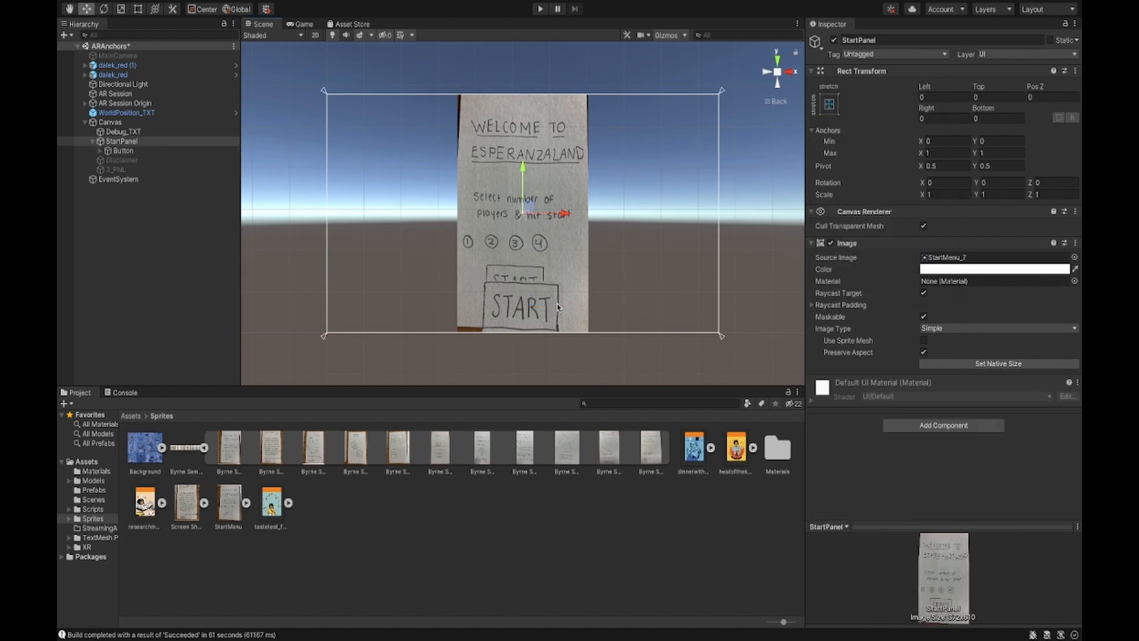
{"action": "mouse_move", "coordinate": [520, 183]}
{"action": "left_mouse_down"}
{"action": "mouse_move", "coordinate": [523, 165]}
{"action": "mouse_move", "coordinate": [534, 185]}
{"action": "left_mouse_up"}
{"action": "key", "text": "ctrl+z"}
- Try the Scale With Screen Size mode in the Canvas Scaler while the START button is anchored bottom centre
{"action": "left_click", "coordinate": [142, 131]}
{"action": "left_click", "coordinate": [140, 122]}
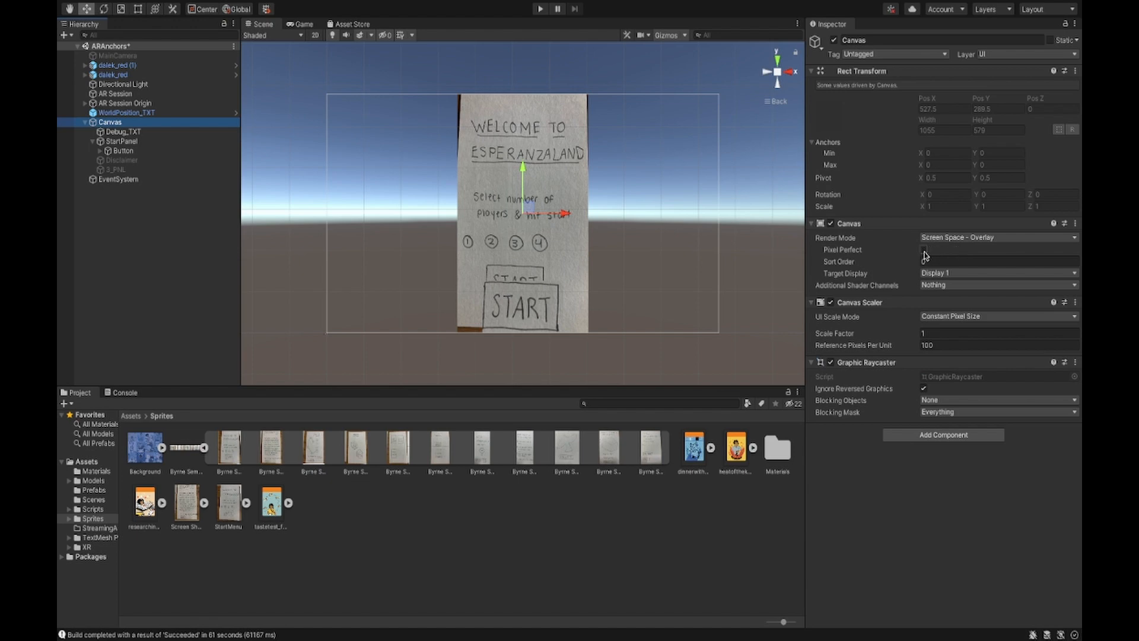
{"action": "left_click", "coordinate": [962, 316]}
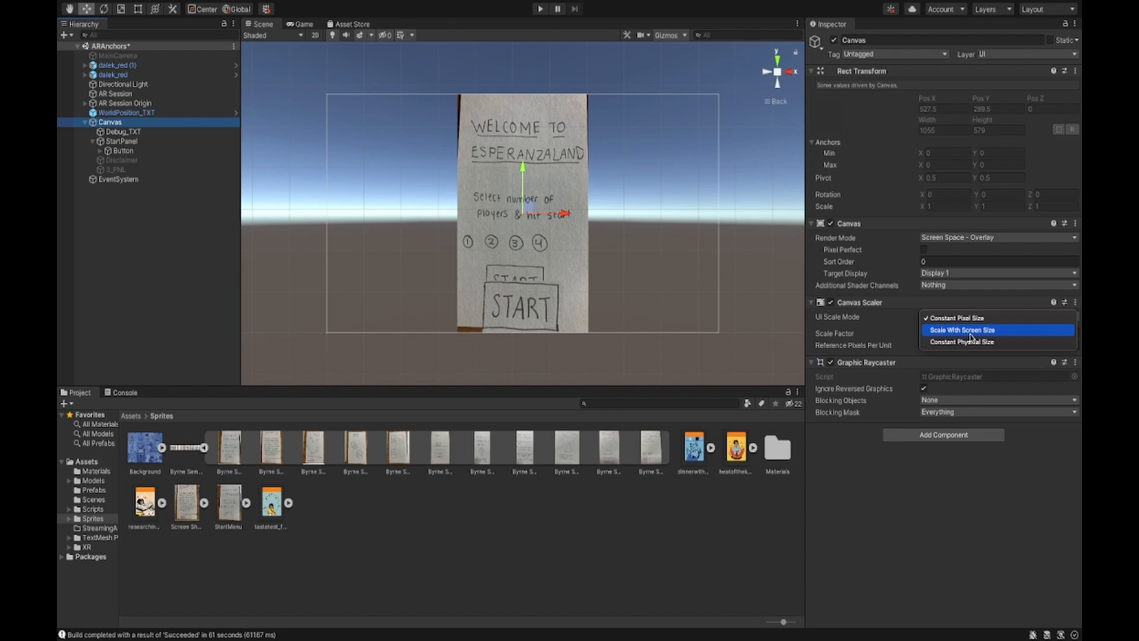
{"action": "left_click", "coordinate": [971, 331]}
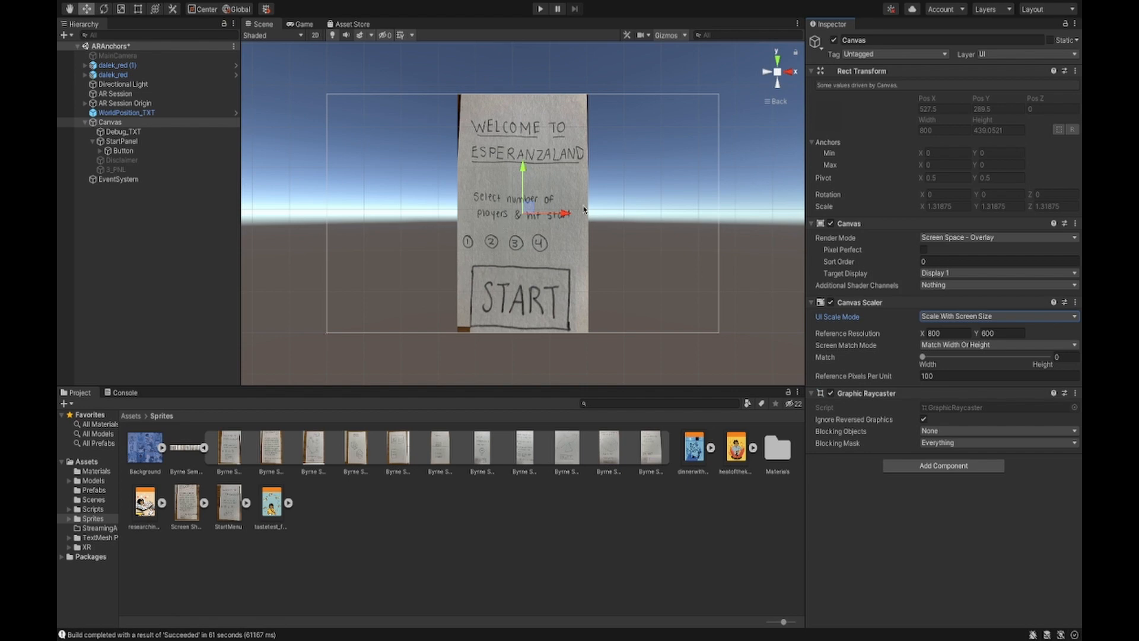
- Undo the Canvas scale mode change and the START button's bottom-centre anchoring
{"action": "key", "text": "super+z"}
{"action": "key", "text": "super+z"}
{"action": "key", "text": "super+z"}
{"action": "key", "text": "super+z"}
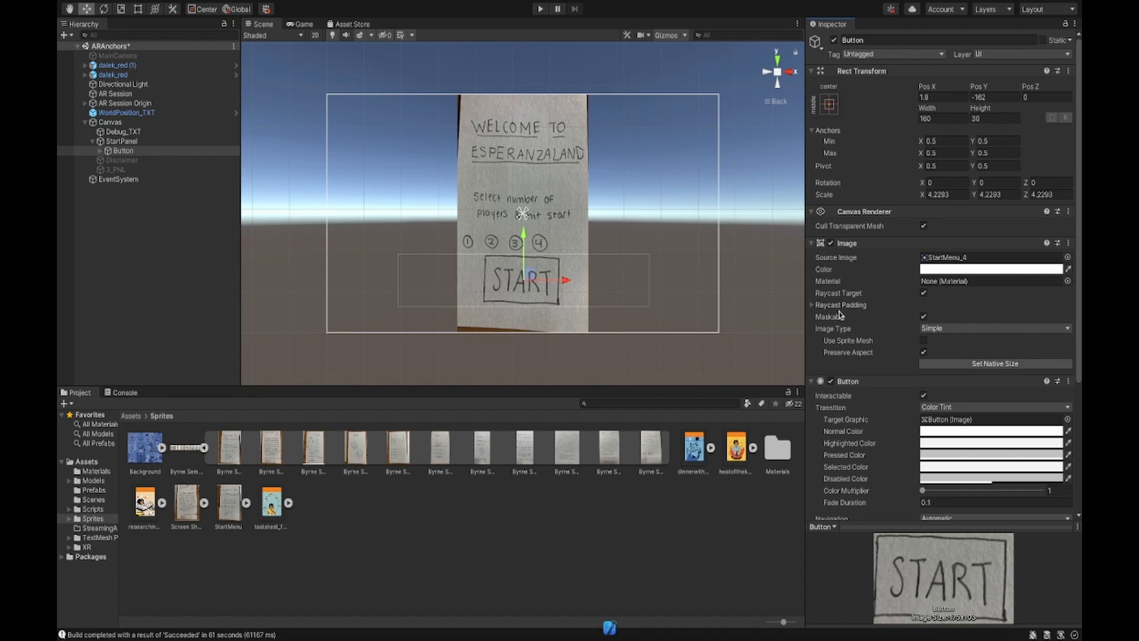
- Set the Canvas Scaler's UI Scale Mode to Scale With Screen Size
{"action": "left_click", "coordinate": [147, 122]}
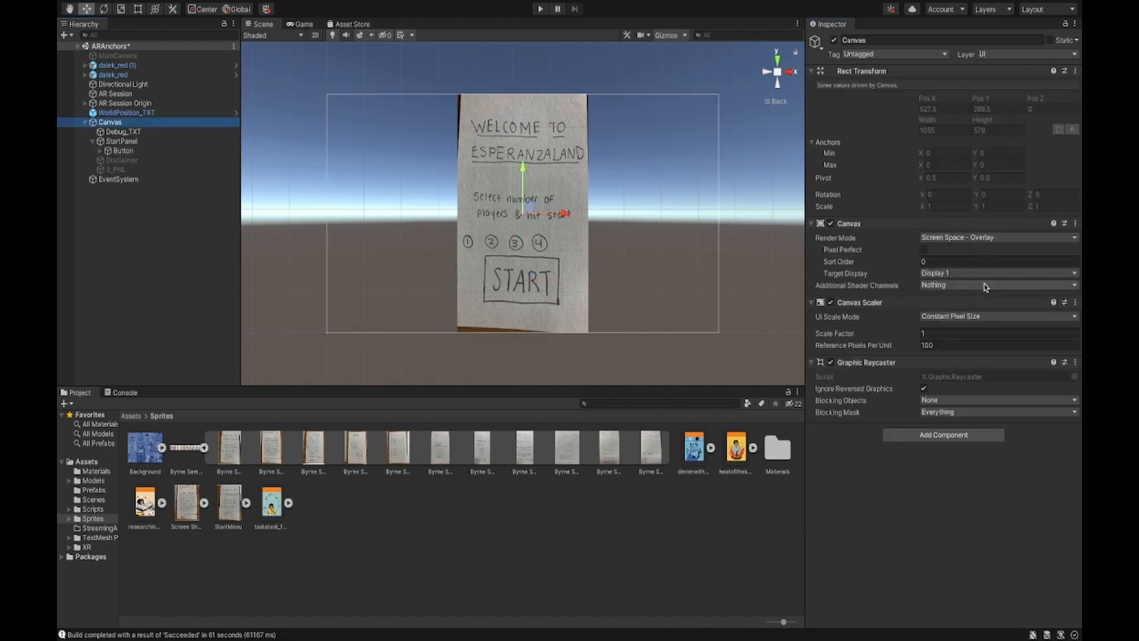
{"action": "left_click", "coordinate": [988, 316]}
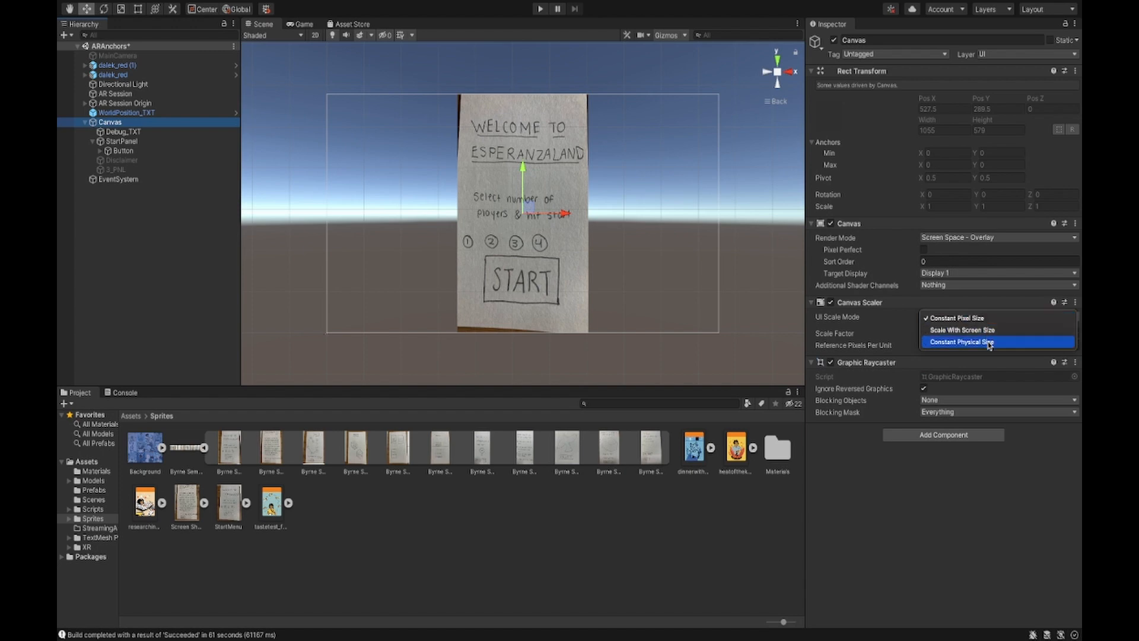
{"action": "left_click", "coordinate": [992, 330]}
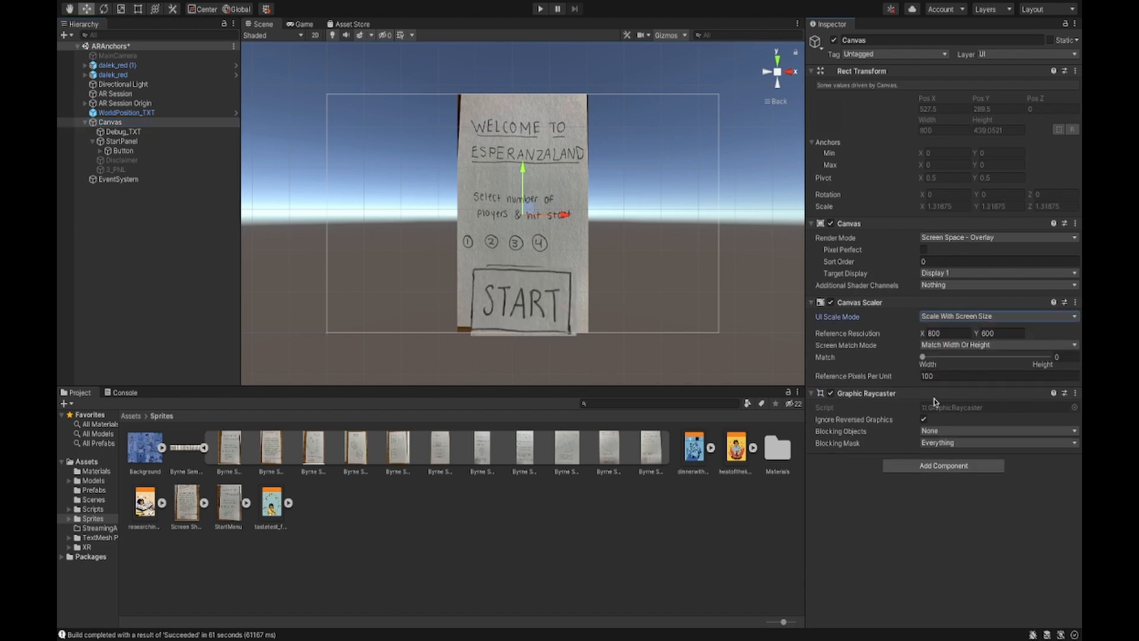
- Build and run the project for iOS
{"action": "mouse_move", "coordinate": [217, 8]}
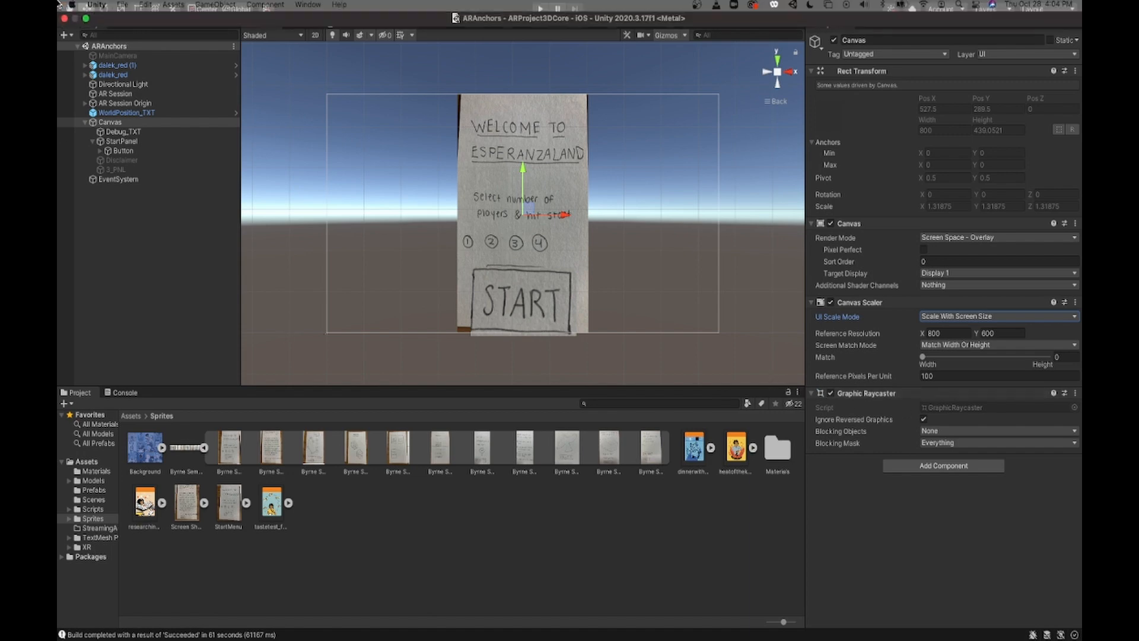
{"action": "left_click", "coordinate": [97, 7]}
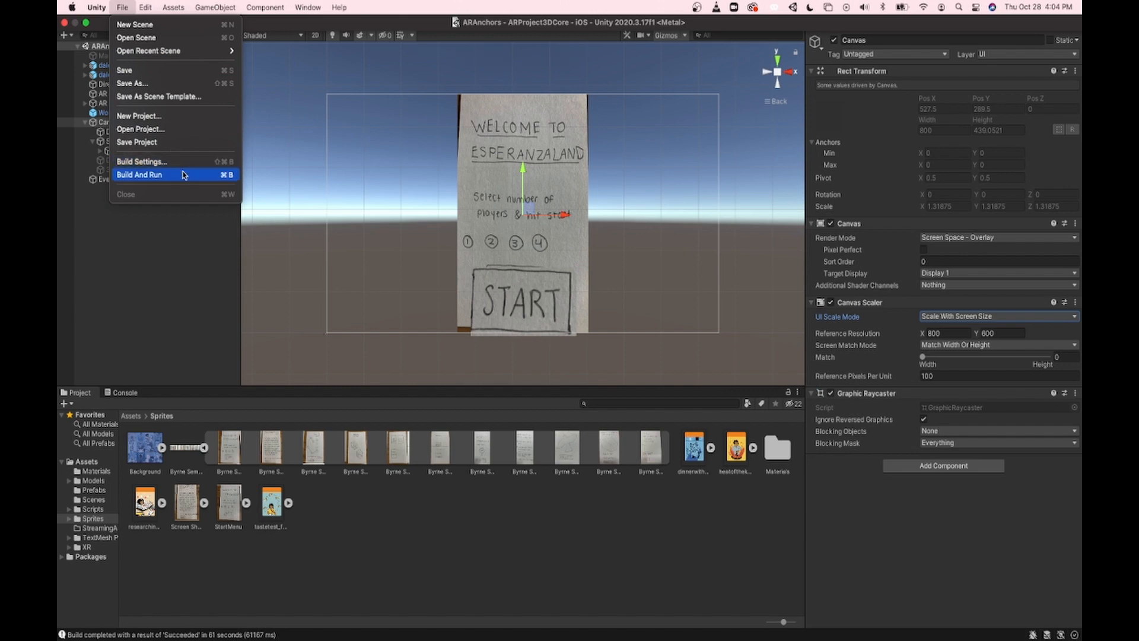
{"action": "left_click", "coordinate": [184, 174]}
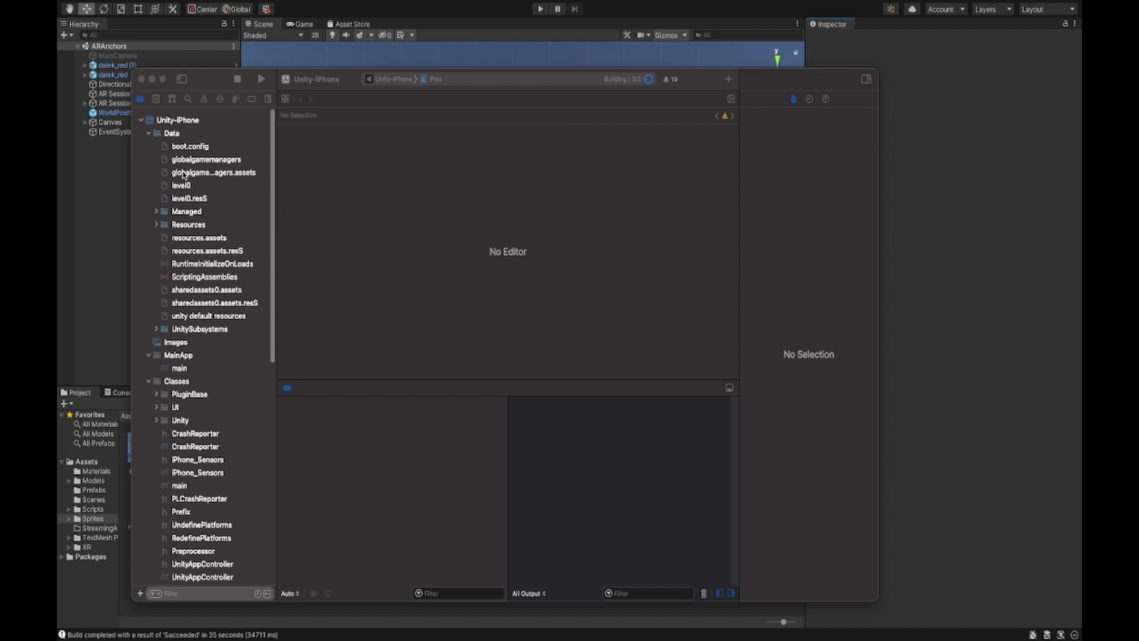
- Switch to Xcode, dismiss the lost debugger connection alert and run the Unity-iPhone app on the iPad
{"action": "key", "text": "super+Tab"}
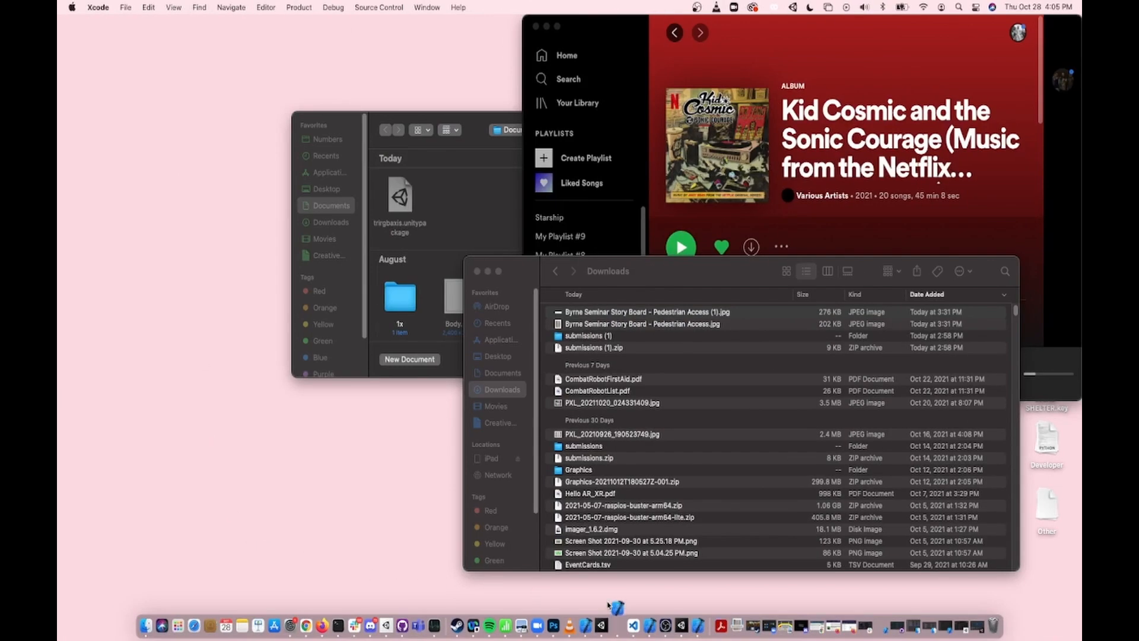
{"action": "left_click", "coordinate": [619, 626]}
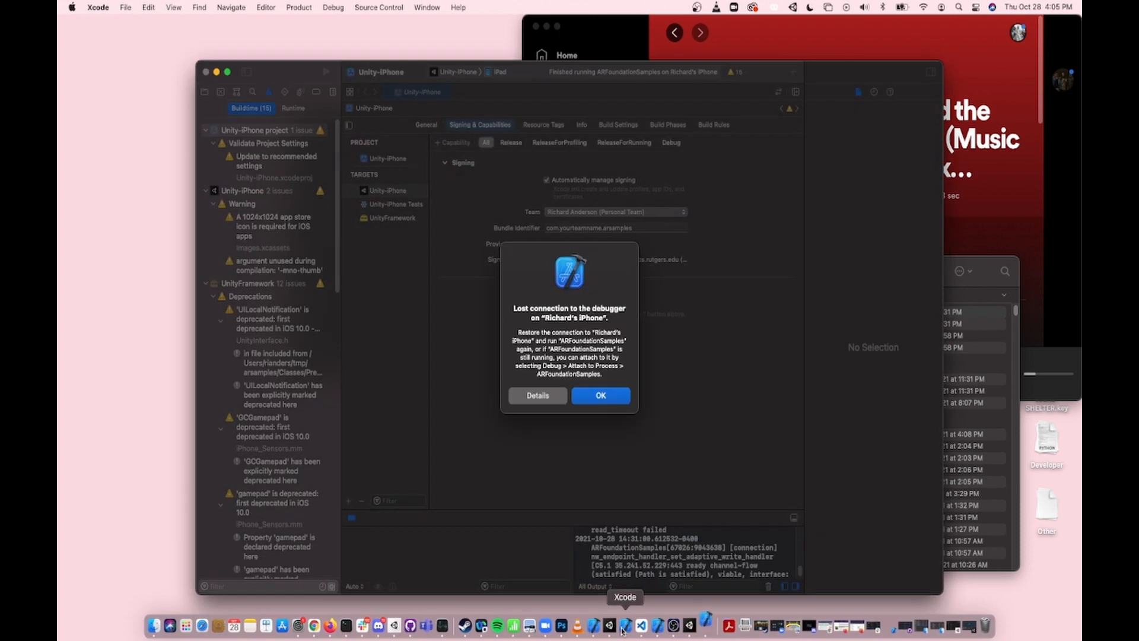
{"action": "left_click", "coordinate": [601, 396]}
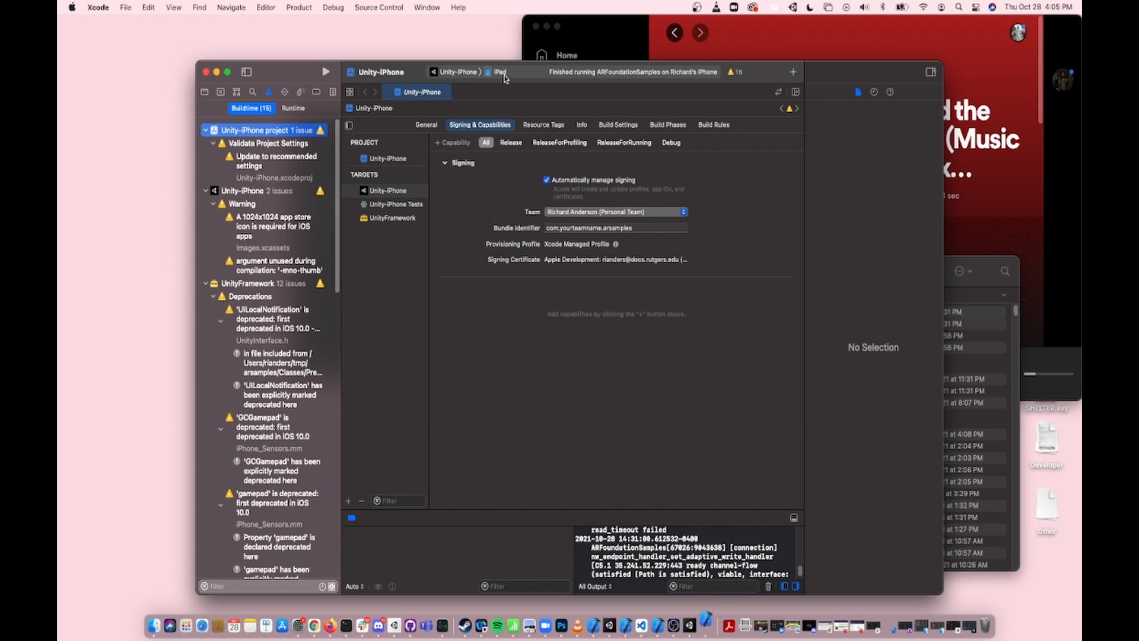
{"action": "left_click", "coordinate": [325, 72]}
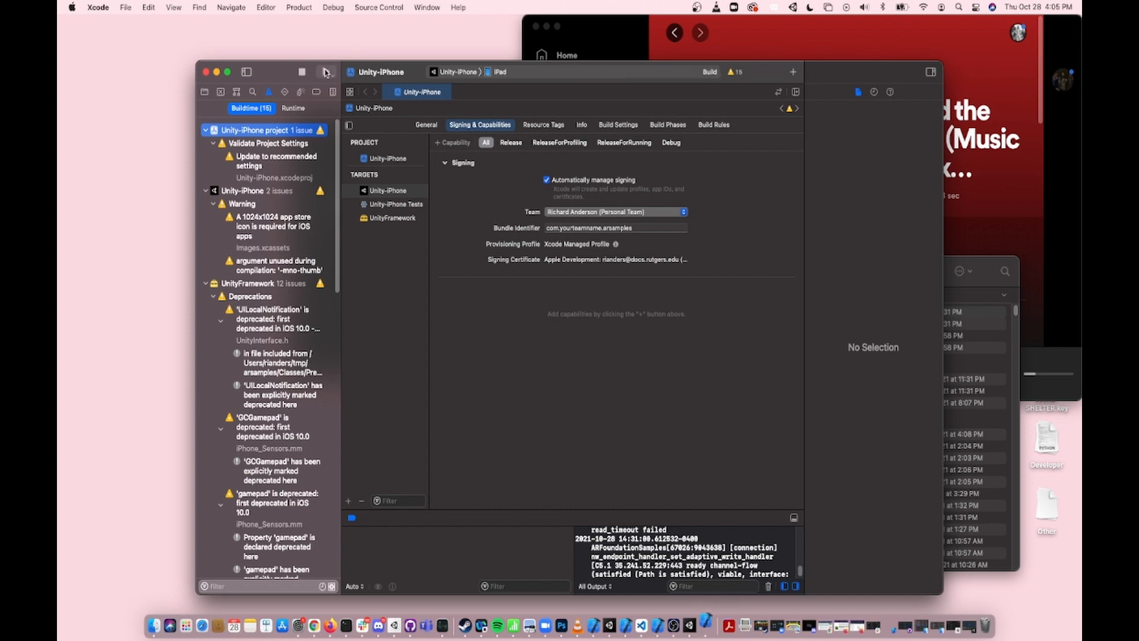